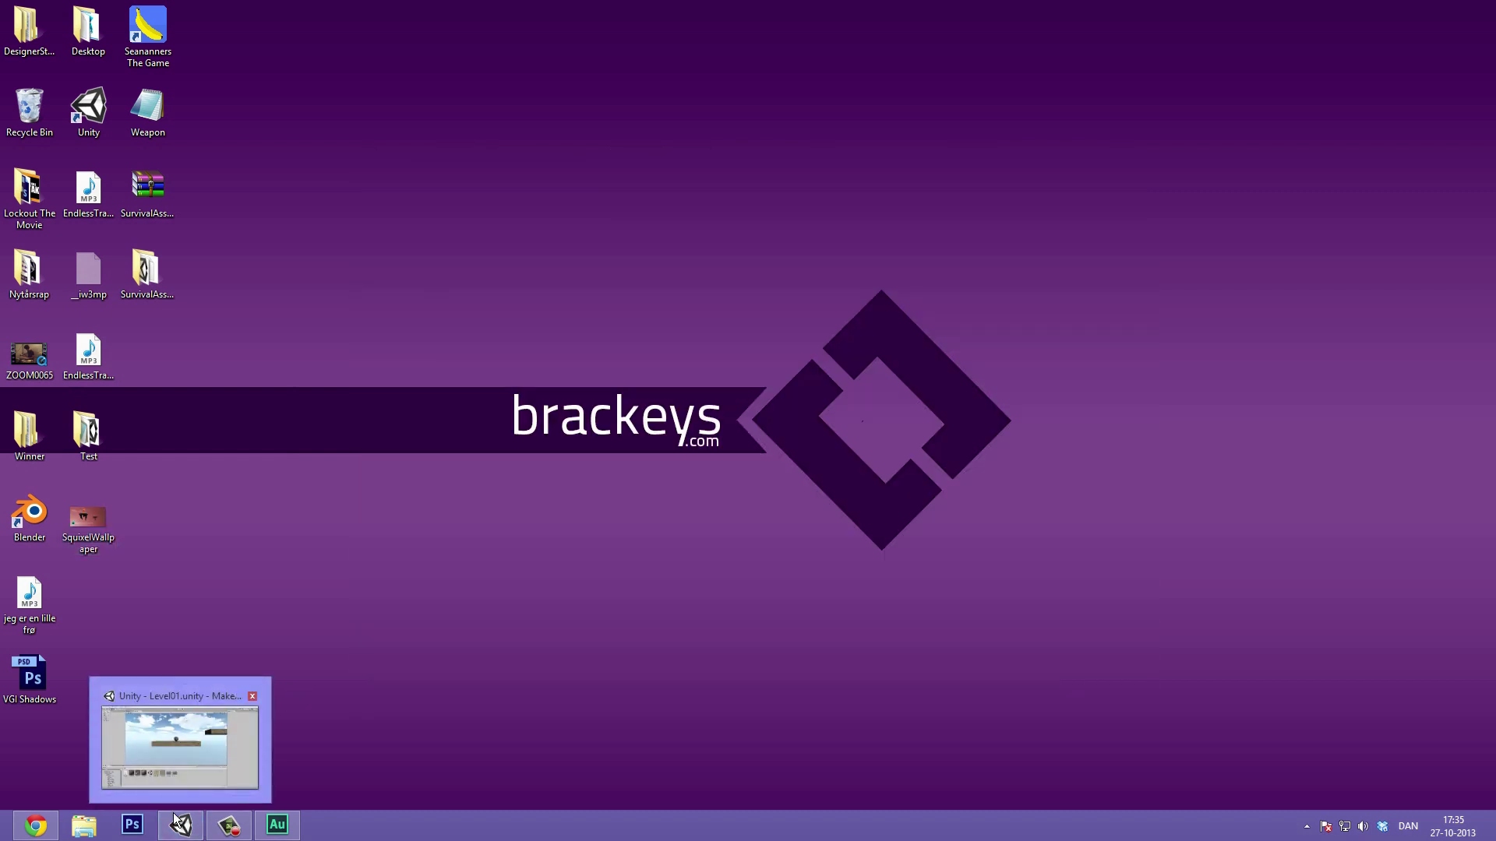
- Restore the minimized Unity editor to full screen, showing the Level01 scene
click(179, 824)
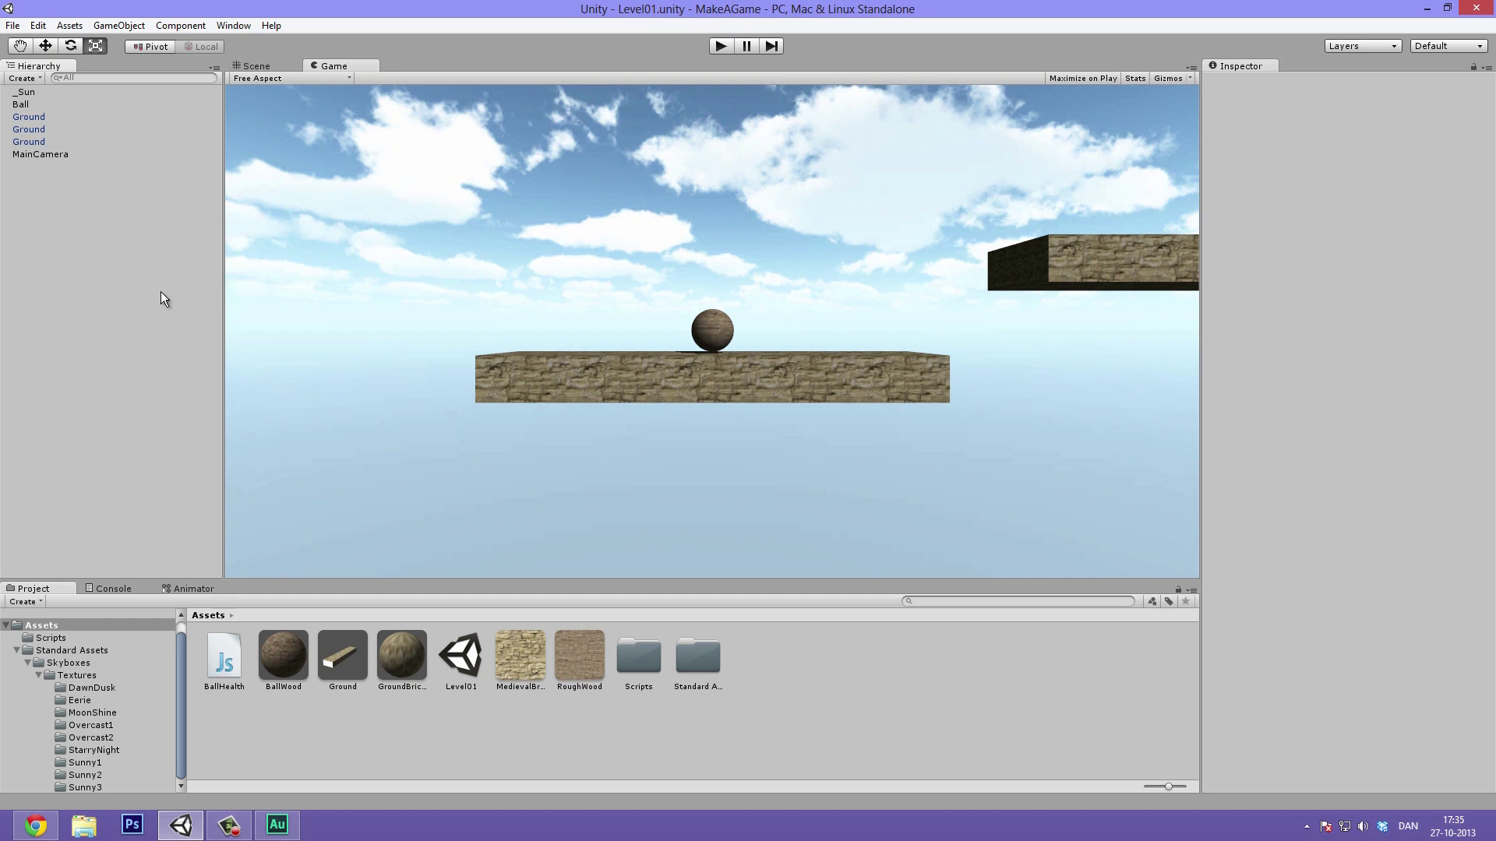
- Add a new Sphere through GameObject > Create Other > Sphere
click(444, 722)
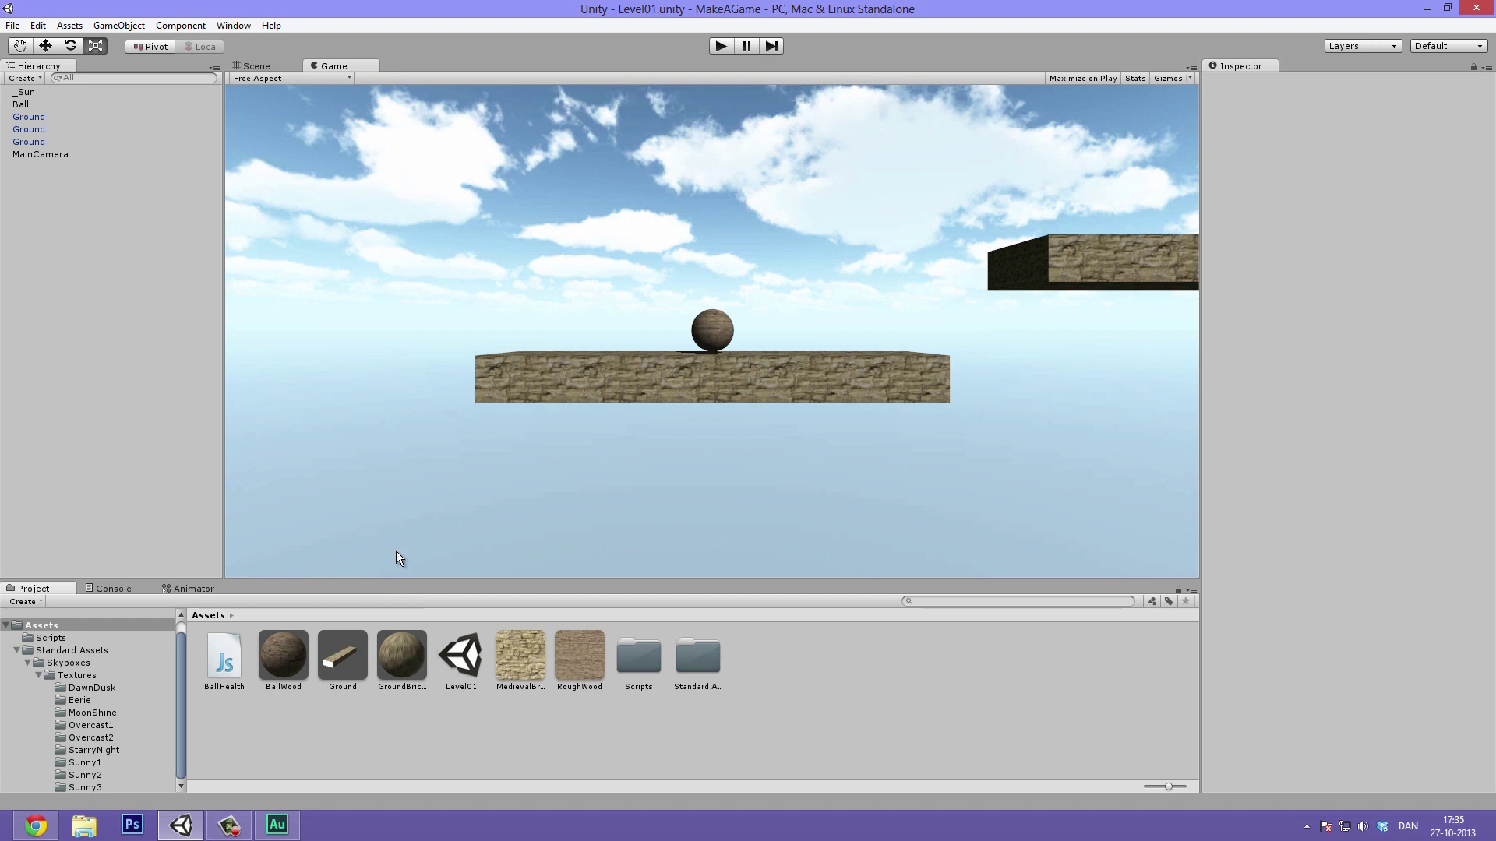
click(113, 27)
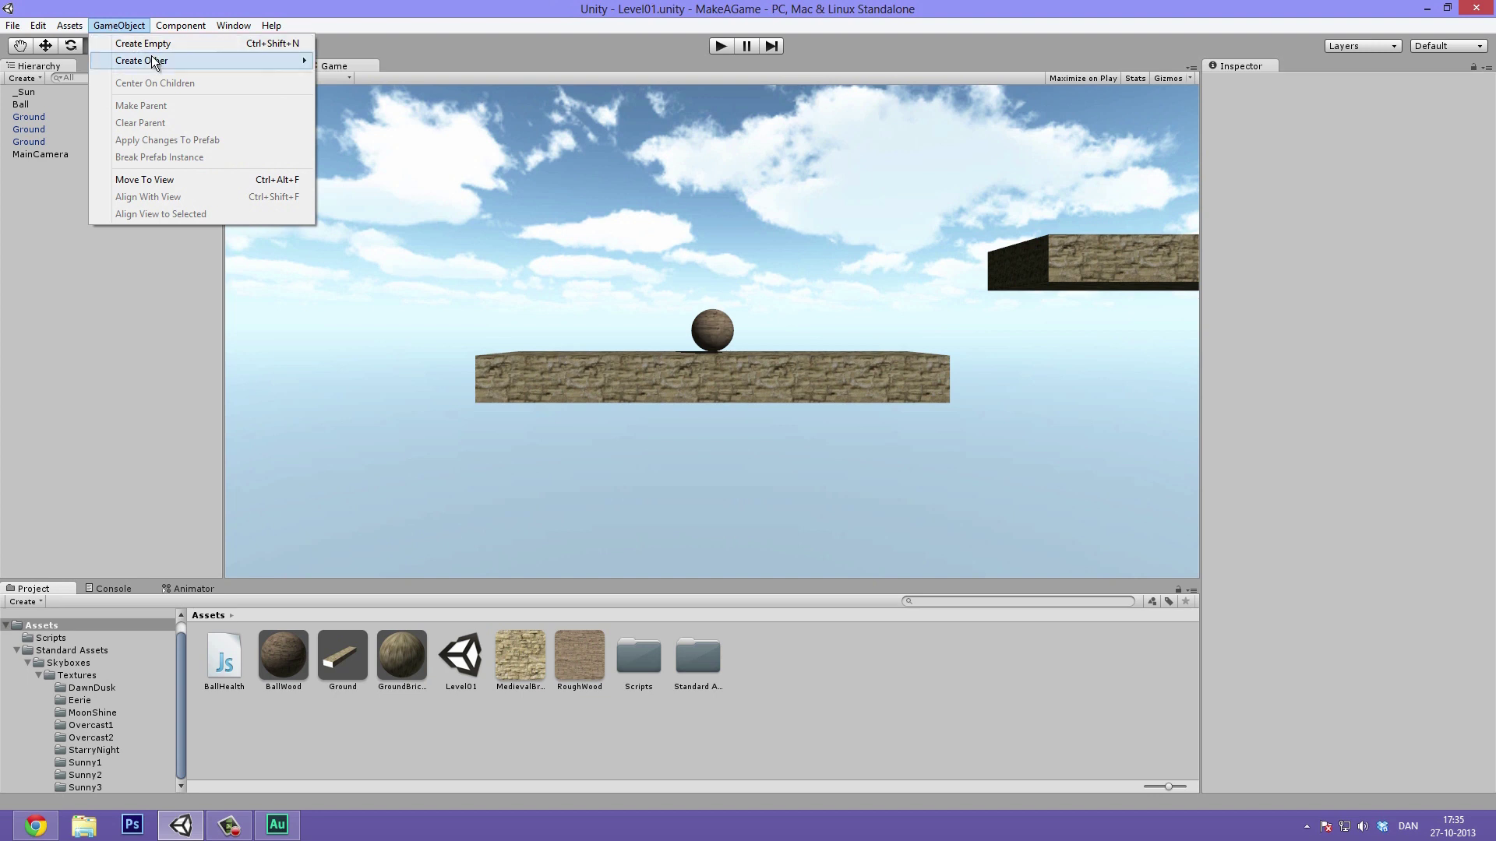
mouse_move(152, 57)
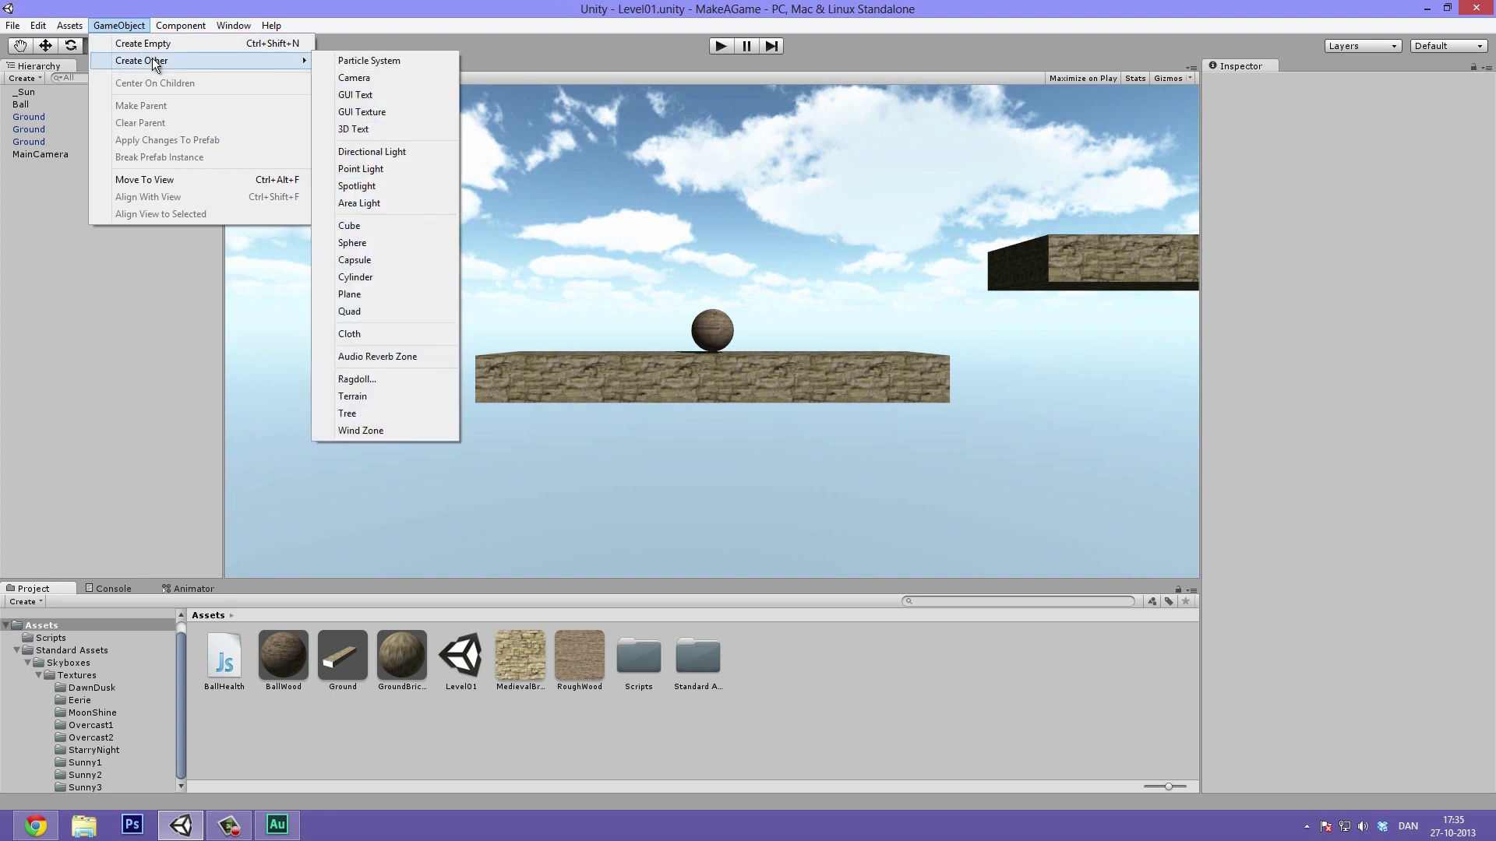
click(376, 243)
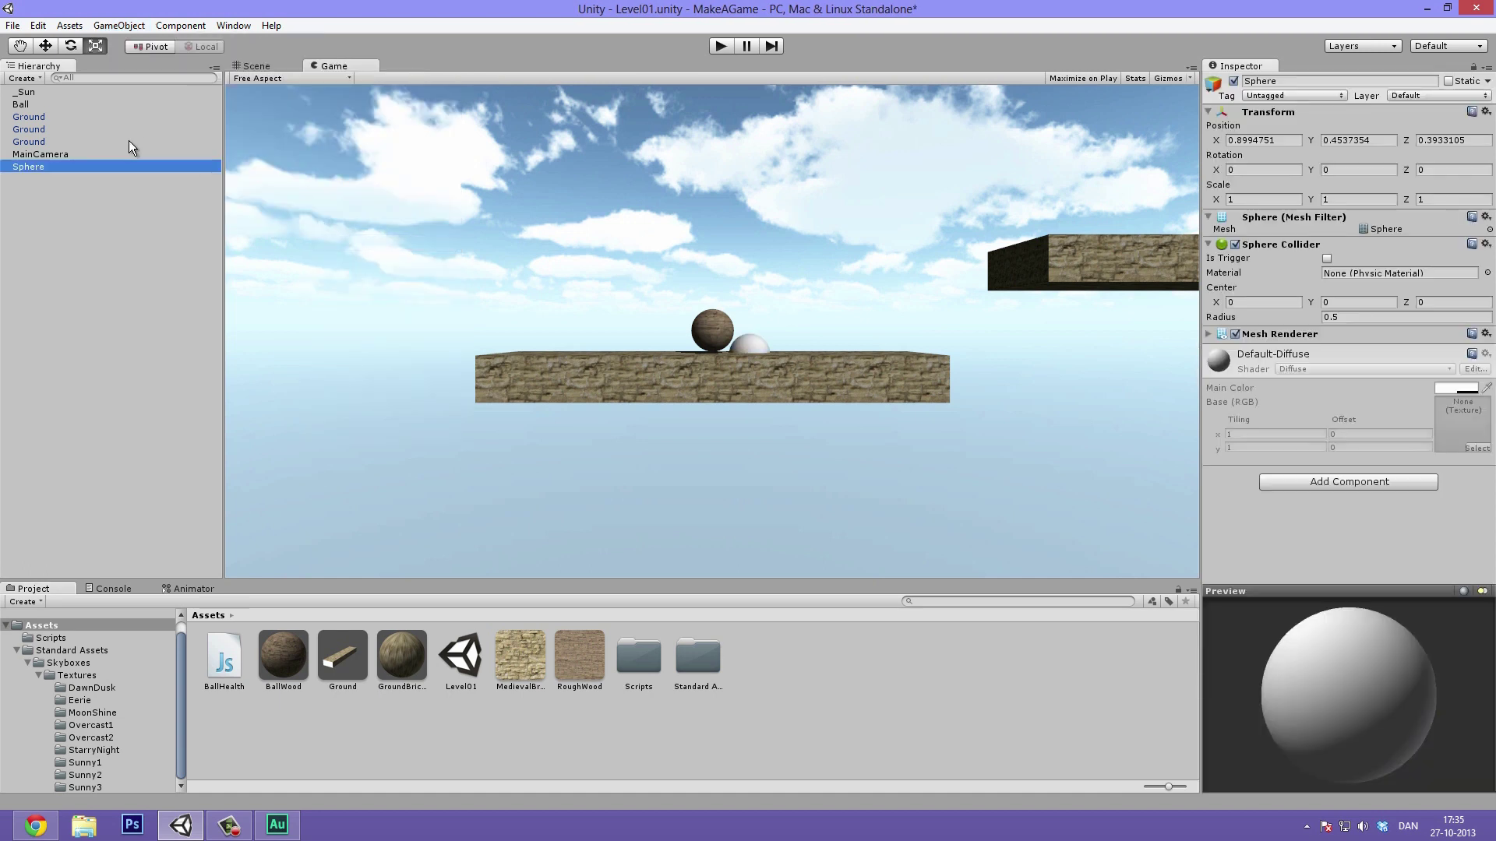
- Set the new sphere's position to 0, 0, 0
click(261, 65)
key(f)
alt+drag(623, 296, 736, 318)
scroll(736, 318, down, 6)
click(1262, 140)
text(0)
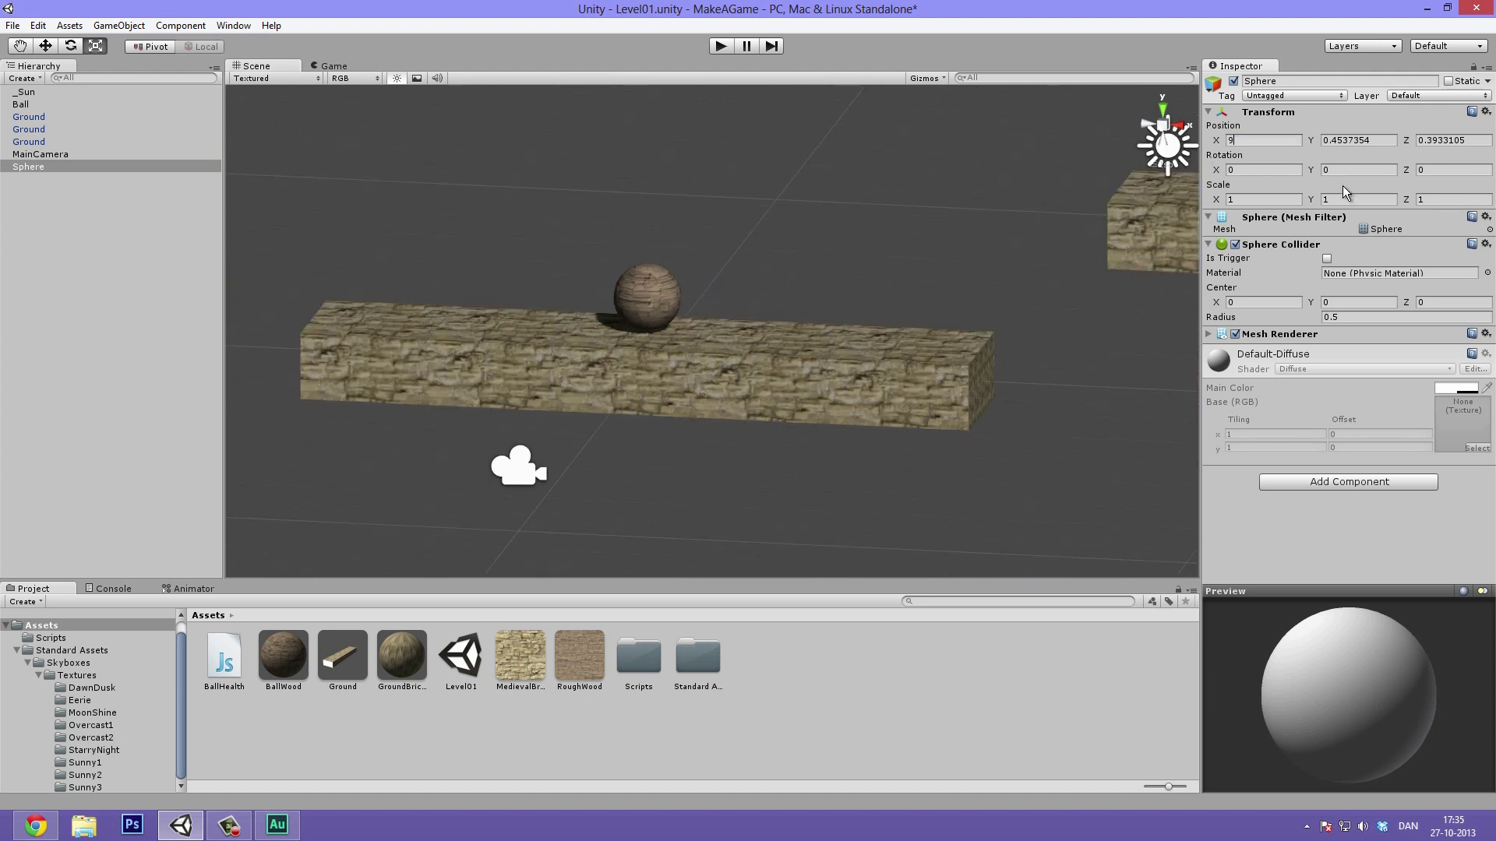
key(Tab)
text(0)
key(Tab)
text(0)
- Move the sphere along X so it sits right beside the ball
alt+drag(851, 363, 653, 228)
key(w)
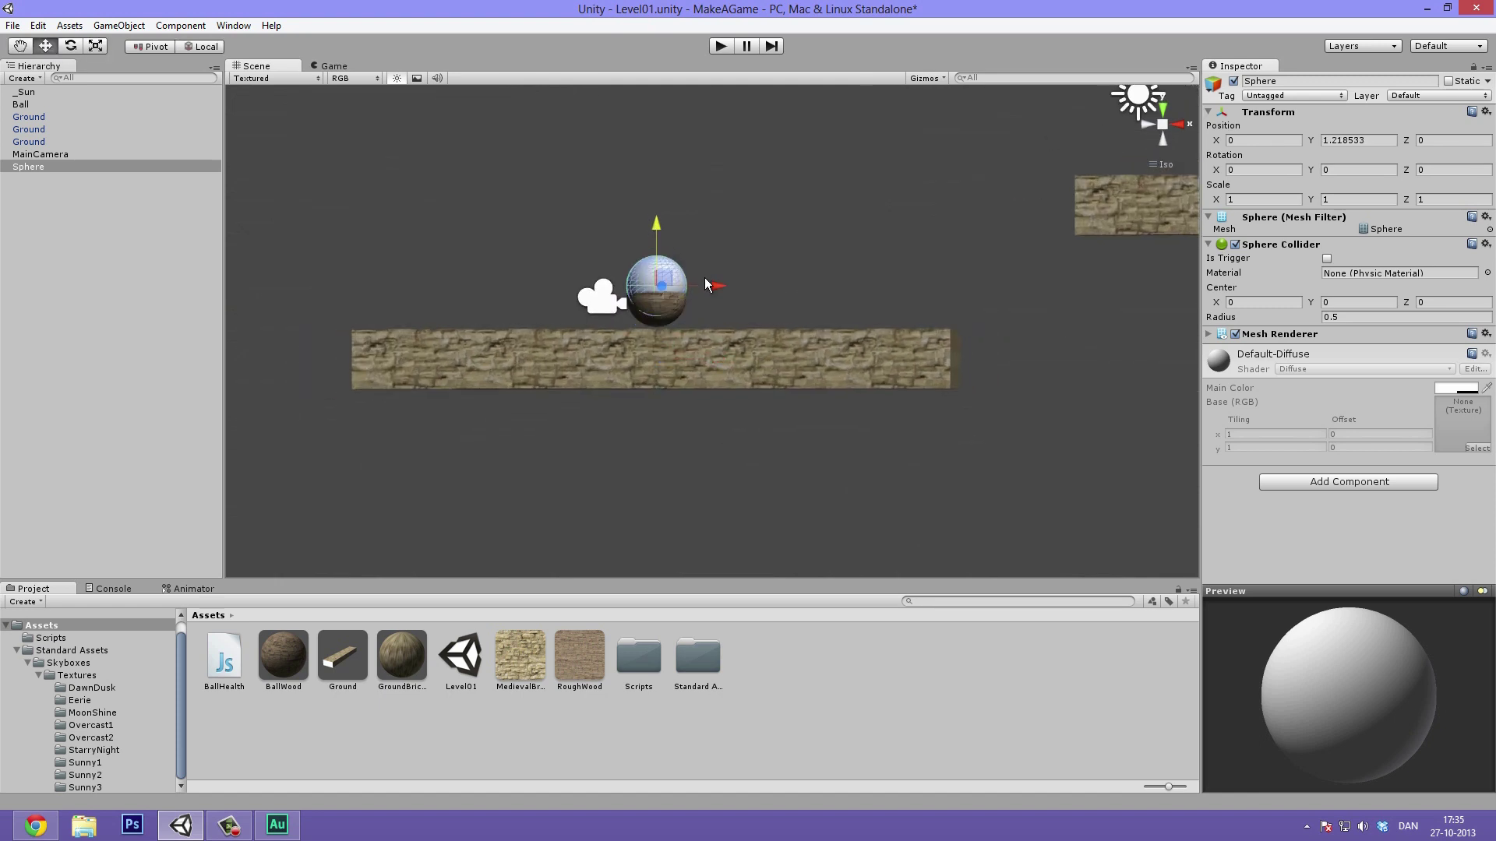
drag(713, 281, 865, 304)
key(f)
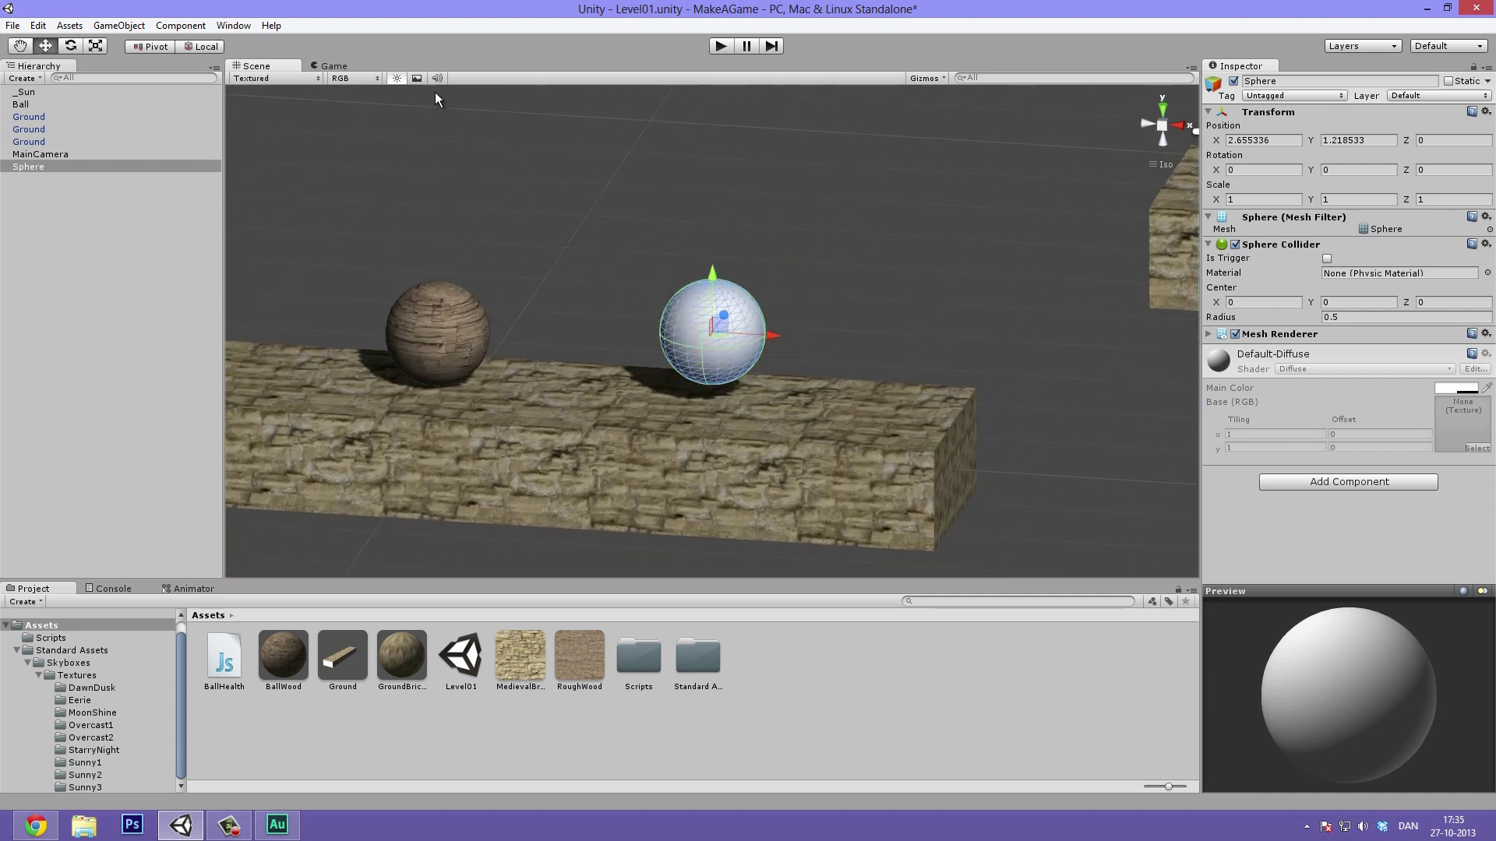
- Toggle the scene lighting off and back on, then reselect the white sphere
click(398, 77)
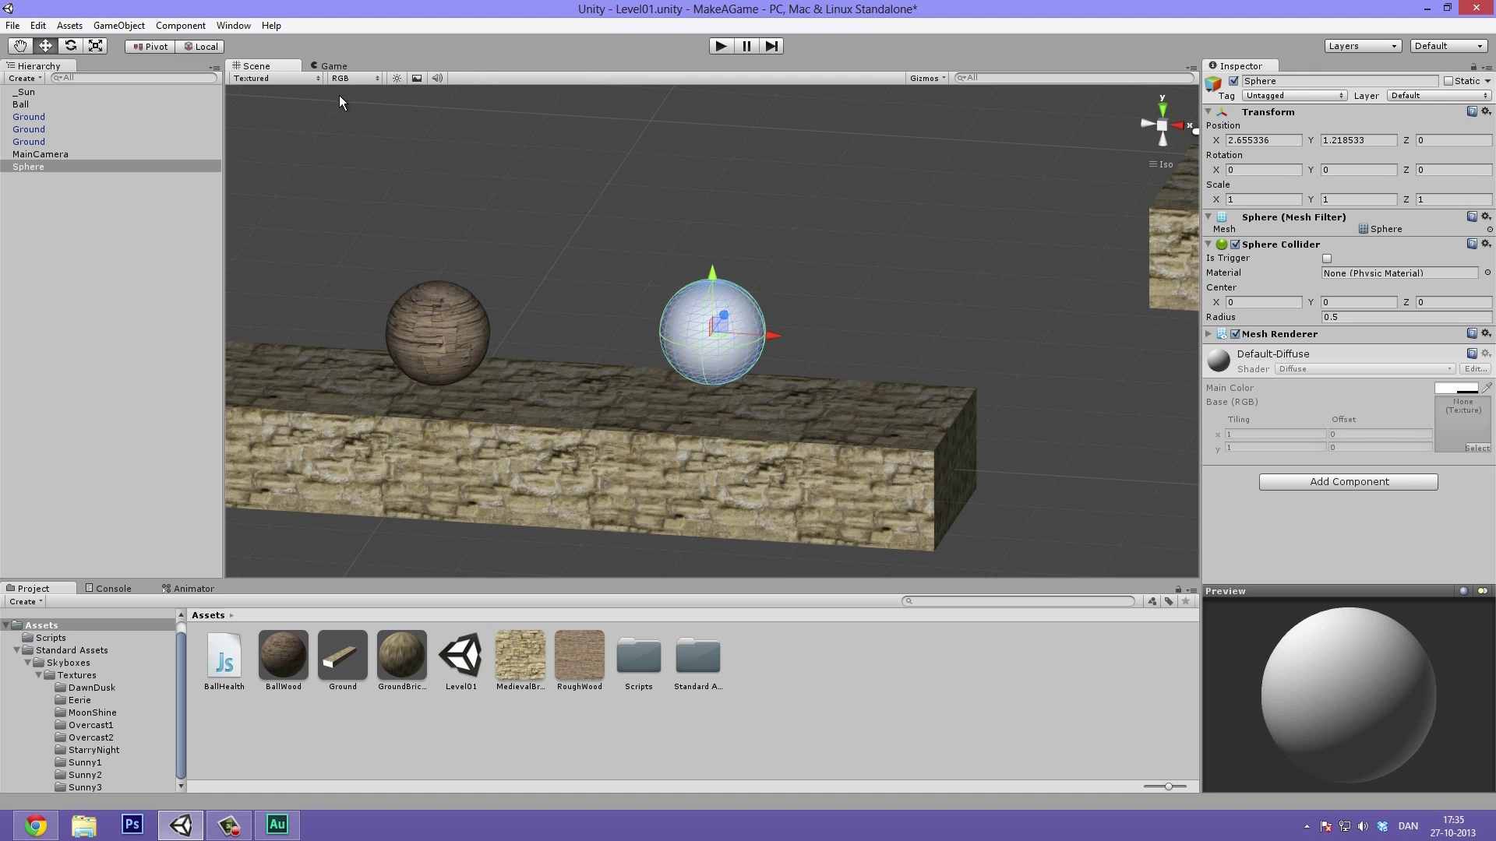
click(397, 78)
middle_drag(574, 228, 610, 207)
click(616, 201)
alt+drag(616, 201, 783, 267)
click(783, 268)
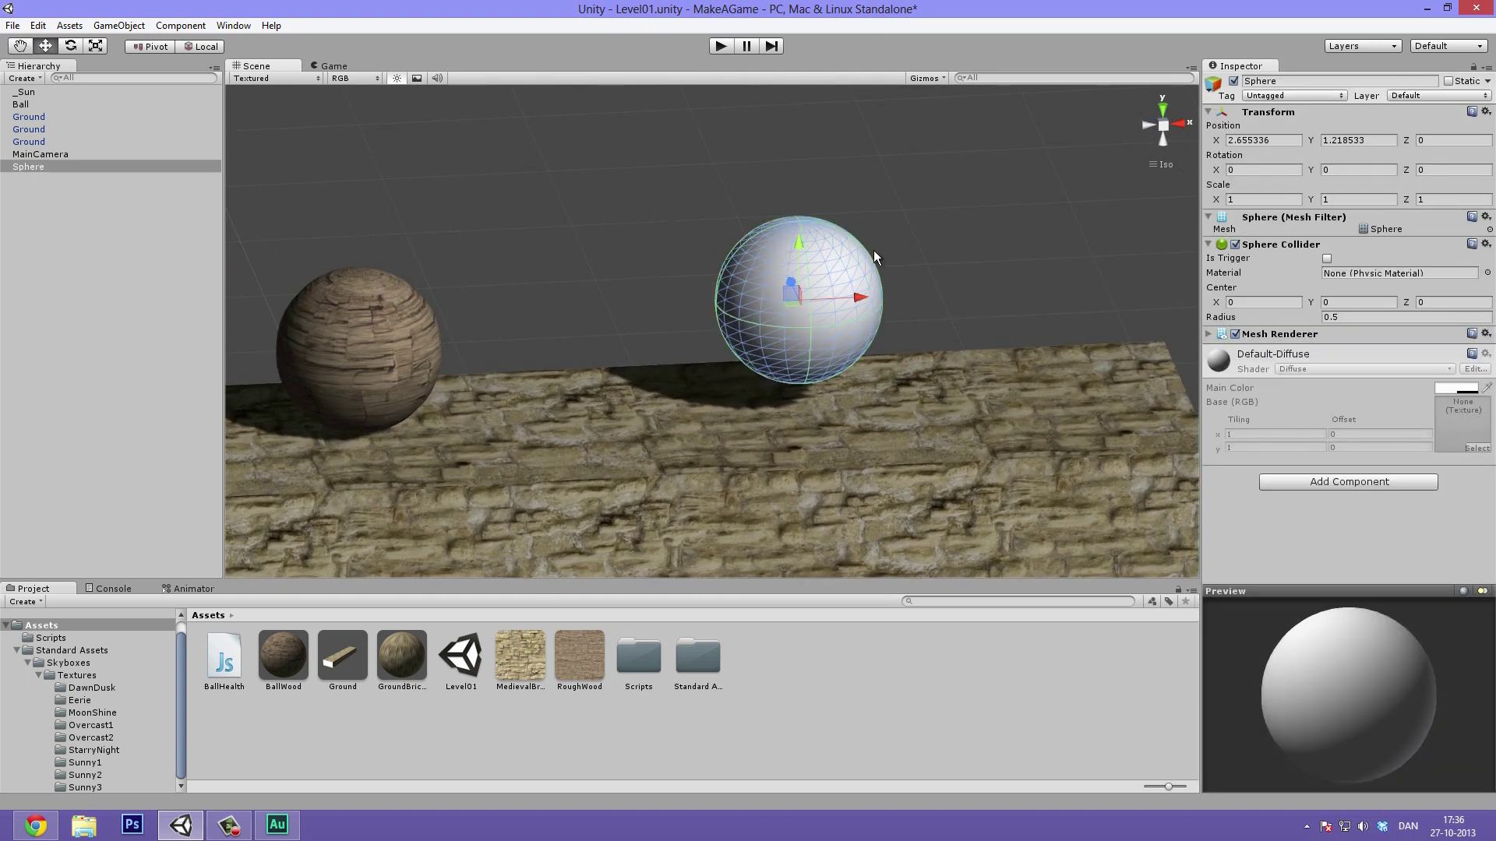
click(1280, 82)
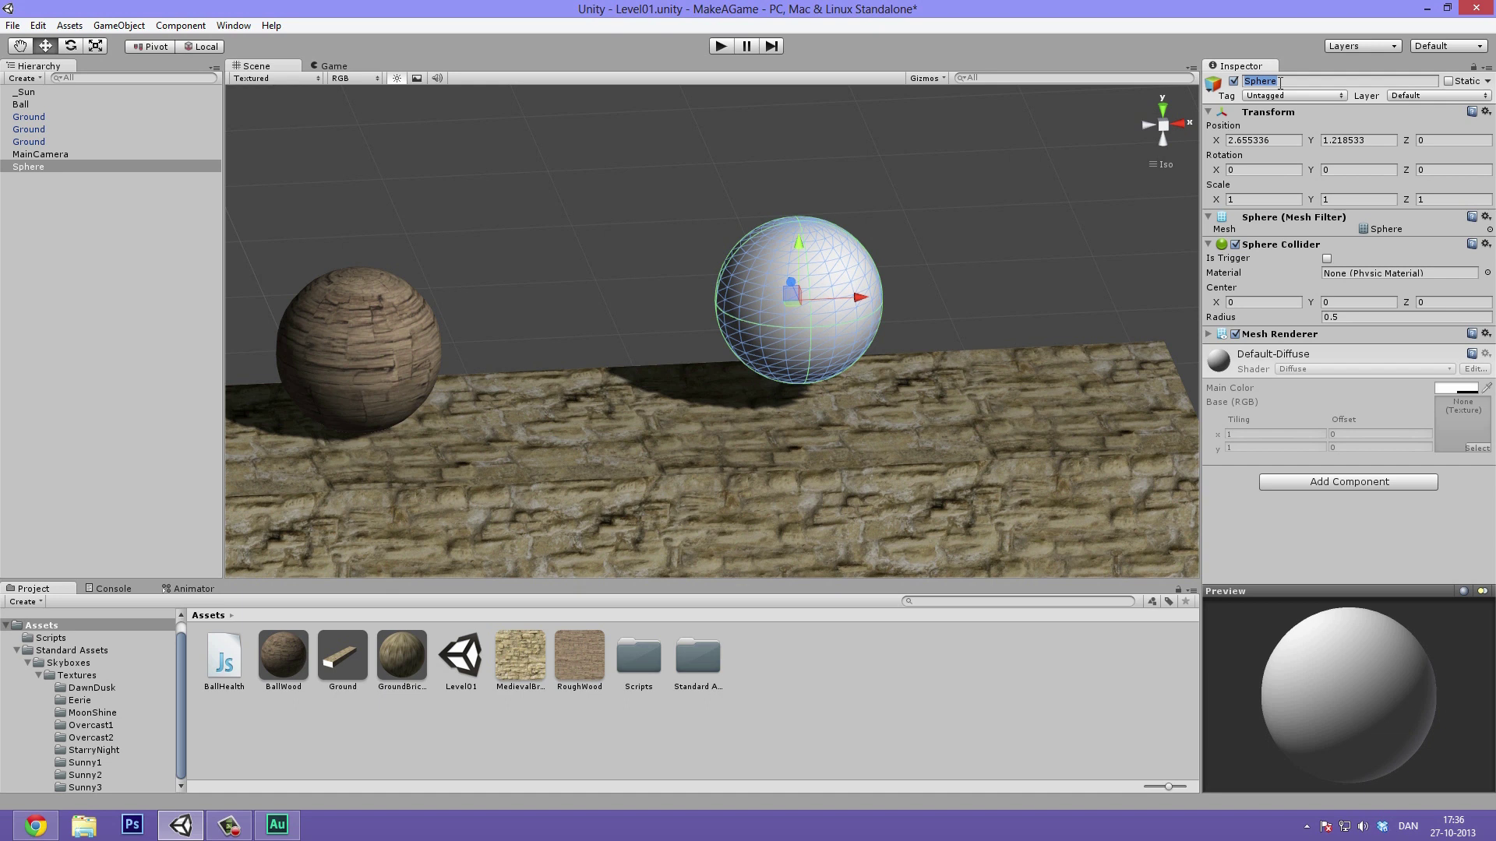
- Rename the sphere from 'Sphere' to 'Coin'
key(BackSpace)
text(Coin)
key(Return)
alt+drag(956, 227, 818, 299)
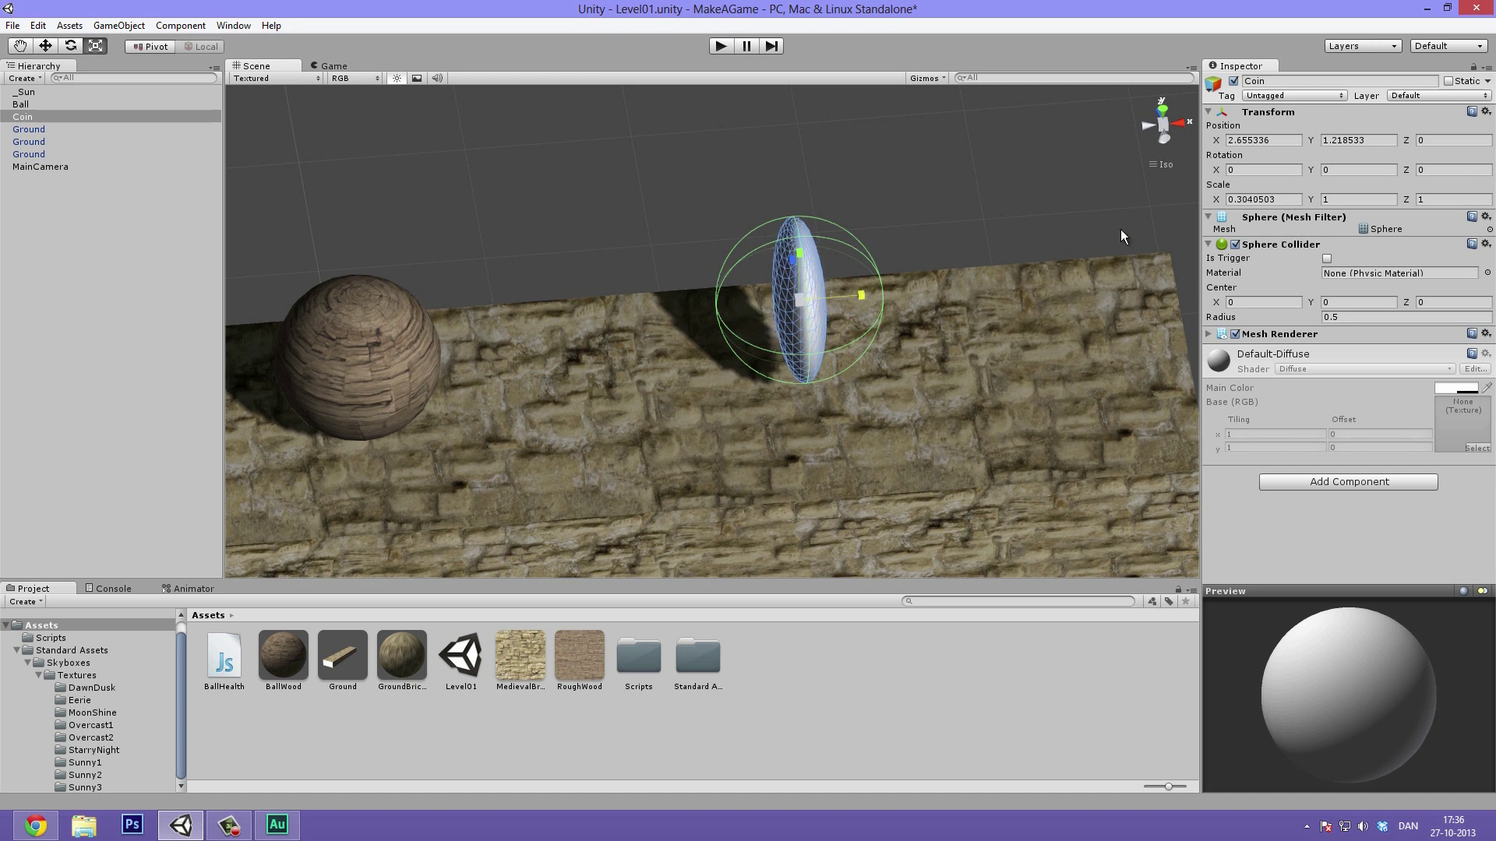
- Set the Coin's X scale to 0.3, then reselect the Coin
click(1259, 199)
text(0.3)
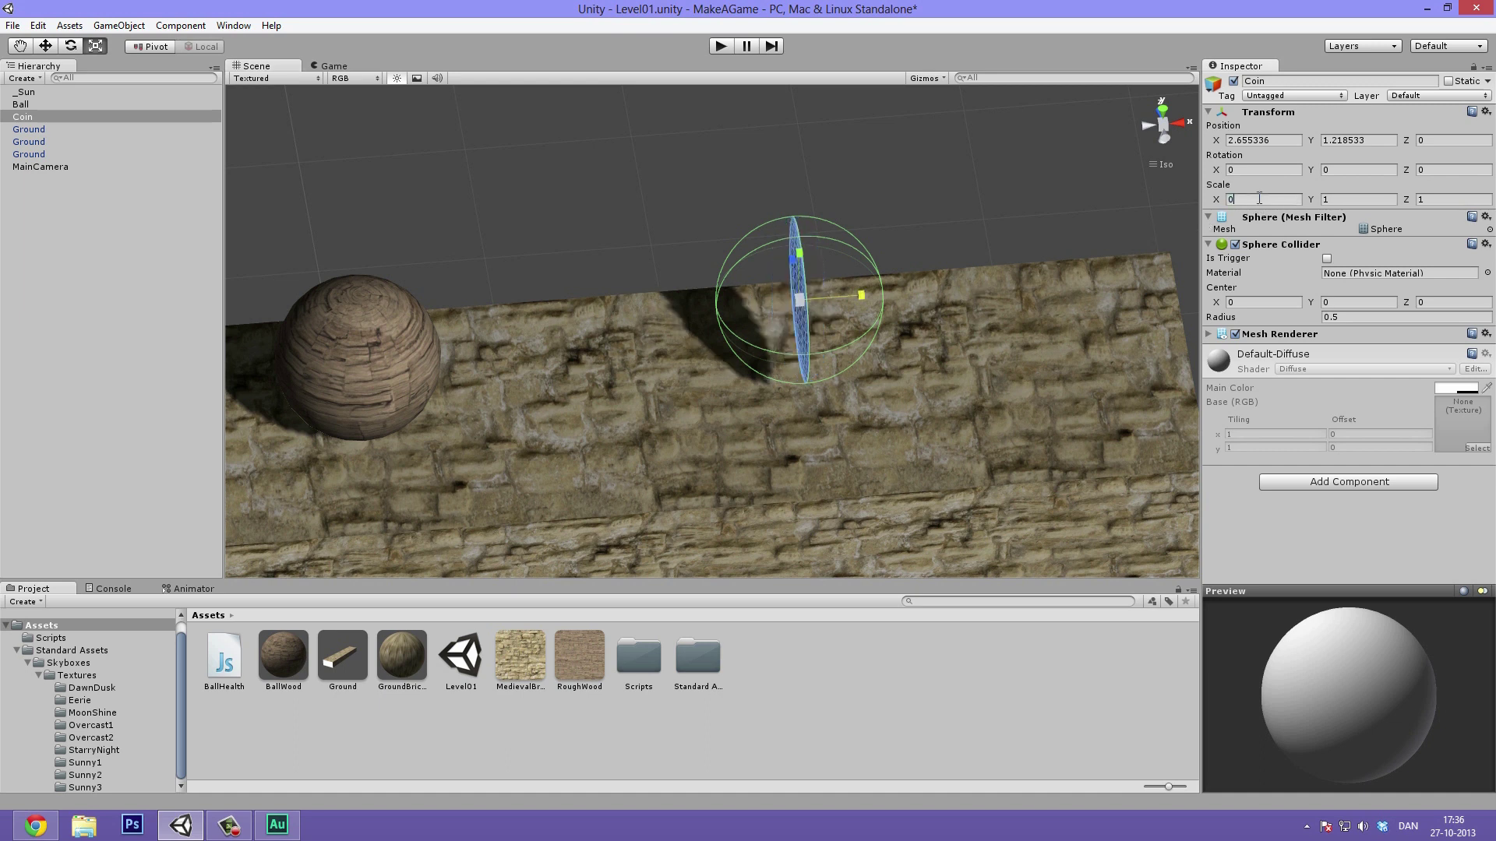
click(884, 180)
alt+drag(885, 181, 781, 249)
click(776, 301)
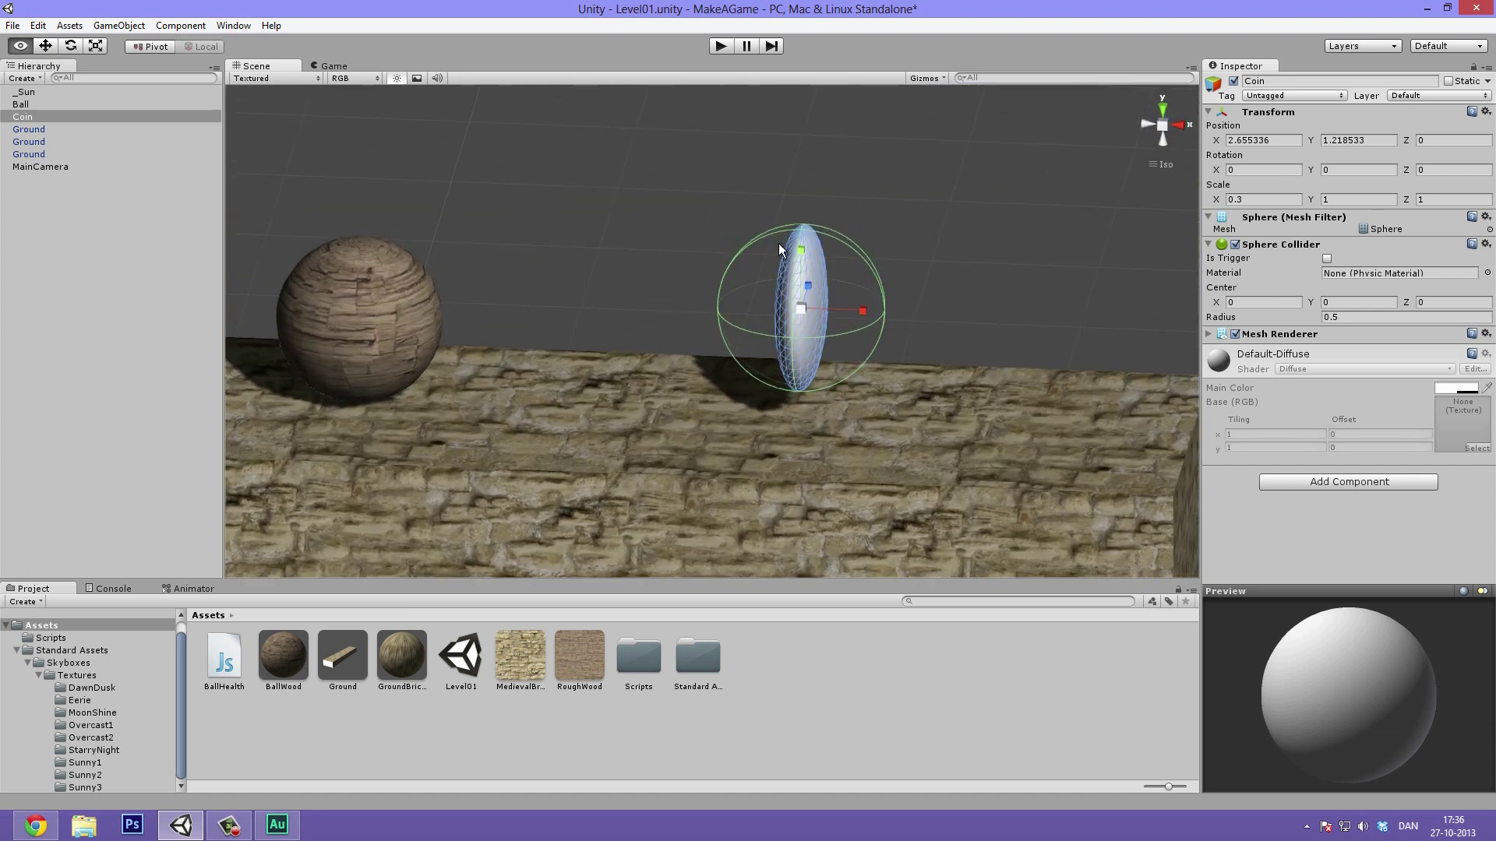
- Remove the Coin's Sphere Collider and run a quick Play-mode test
right_click(1265, 246)
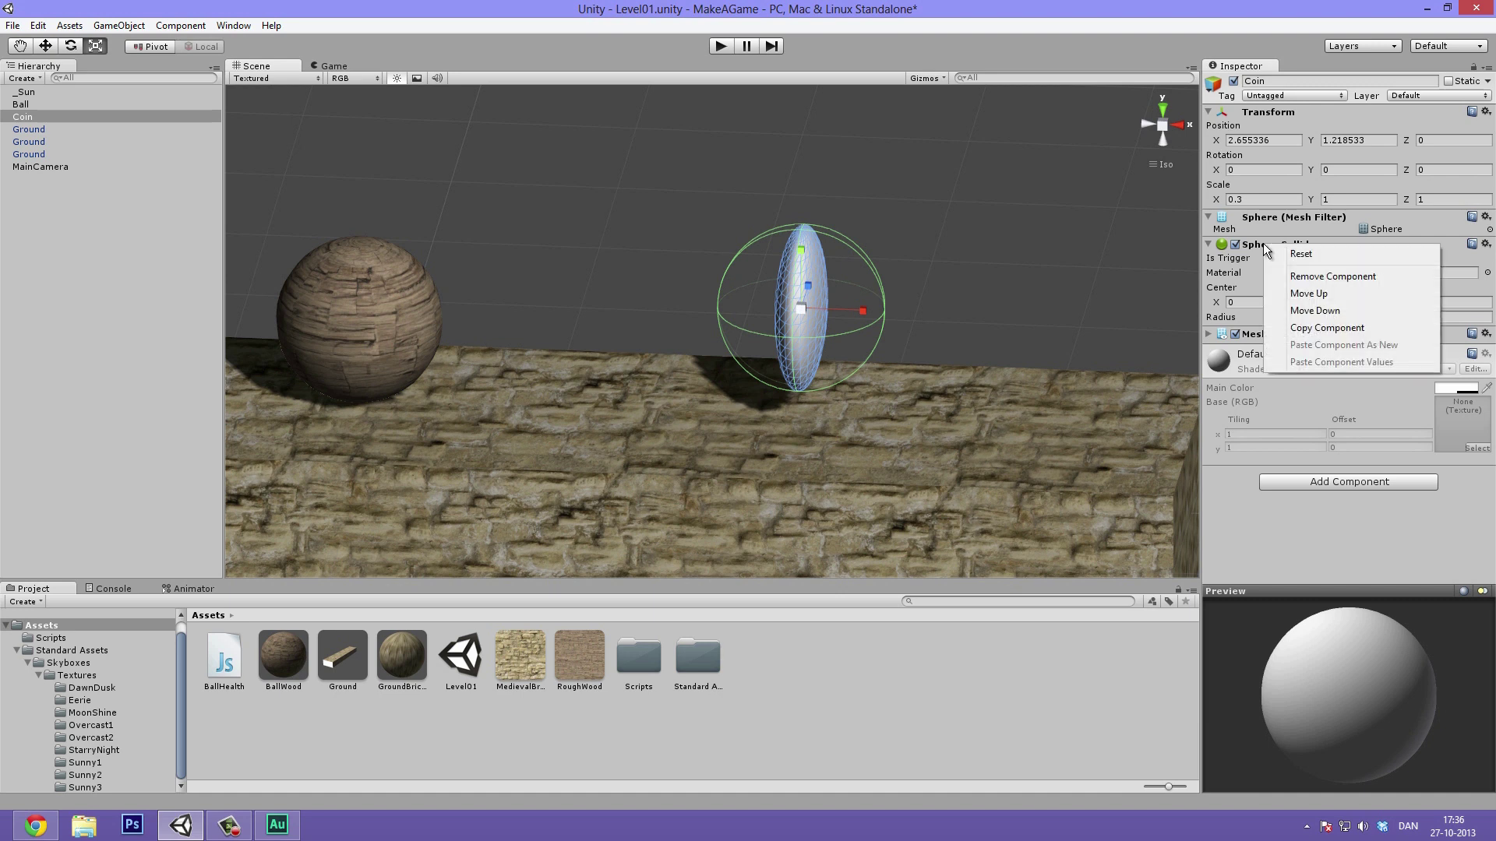
click(1326, 276)
click(720, 46)
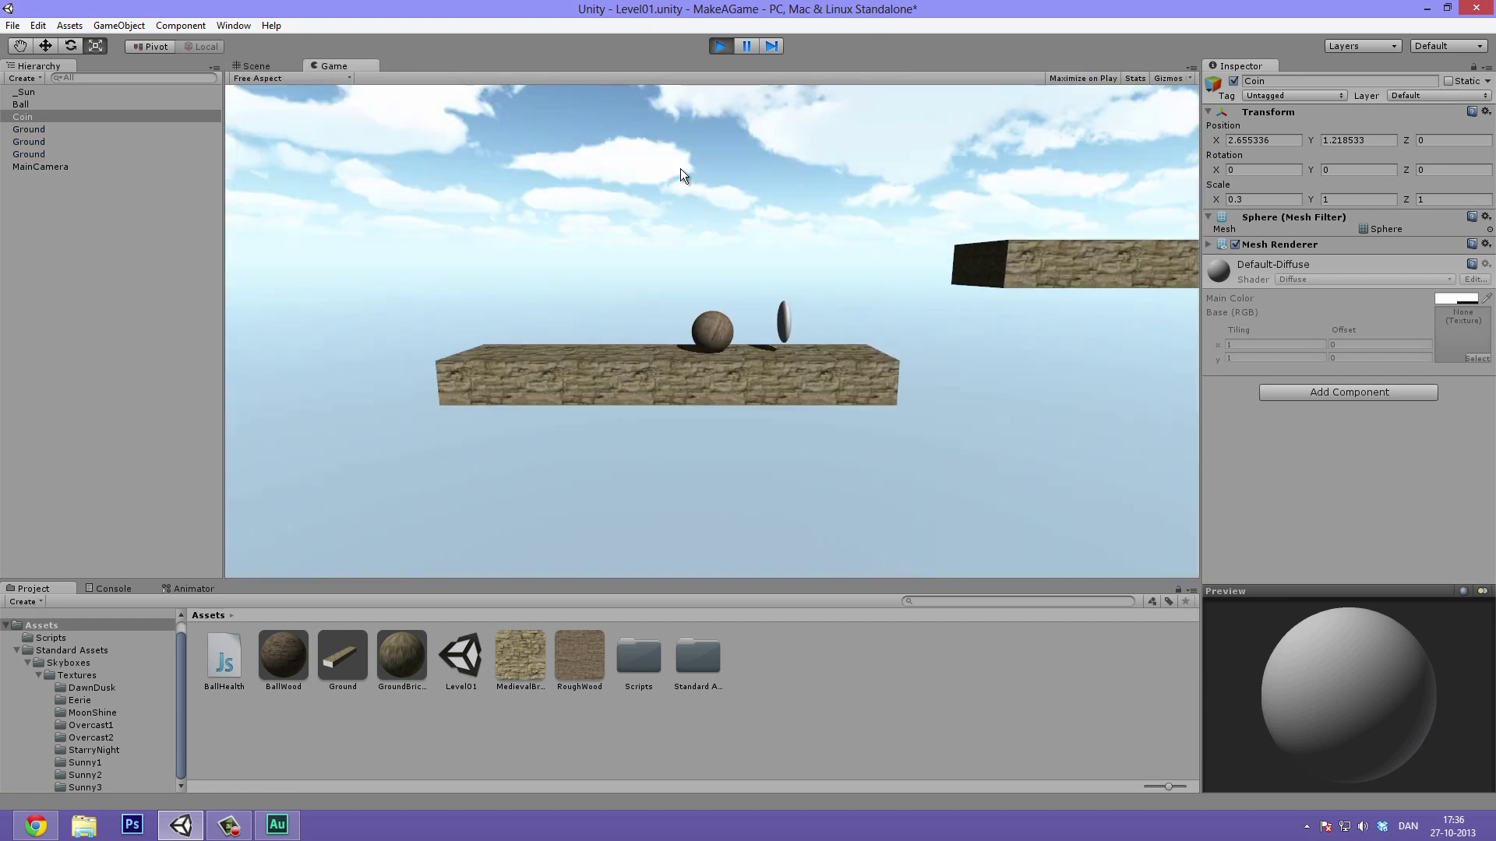
click(721, 45)
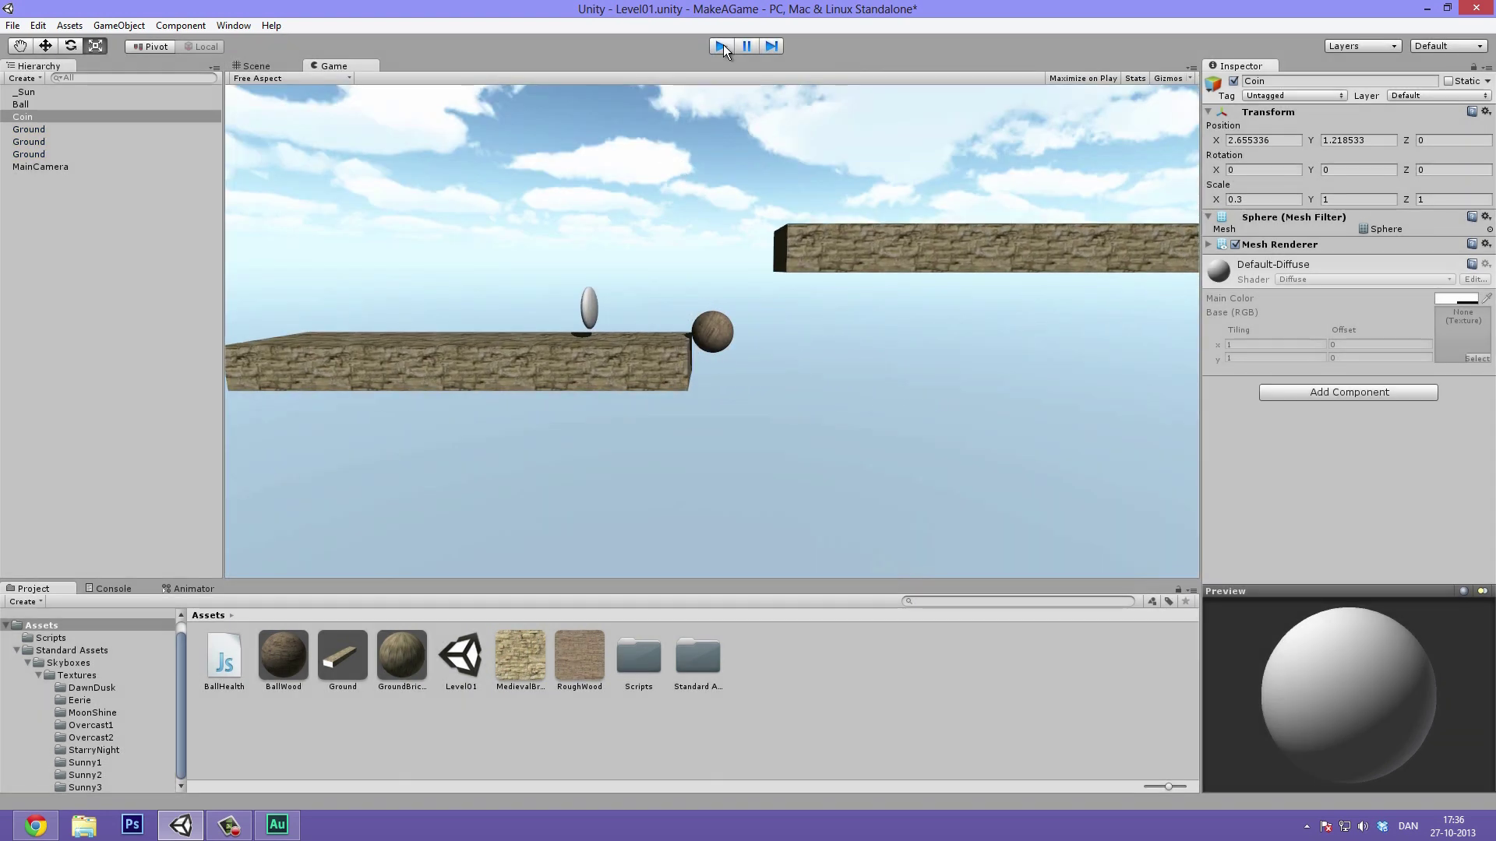
alt+drag(969, 221, 931, 244)
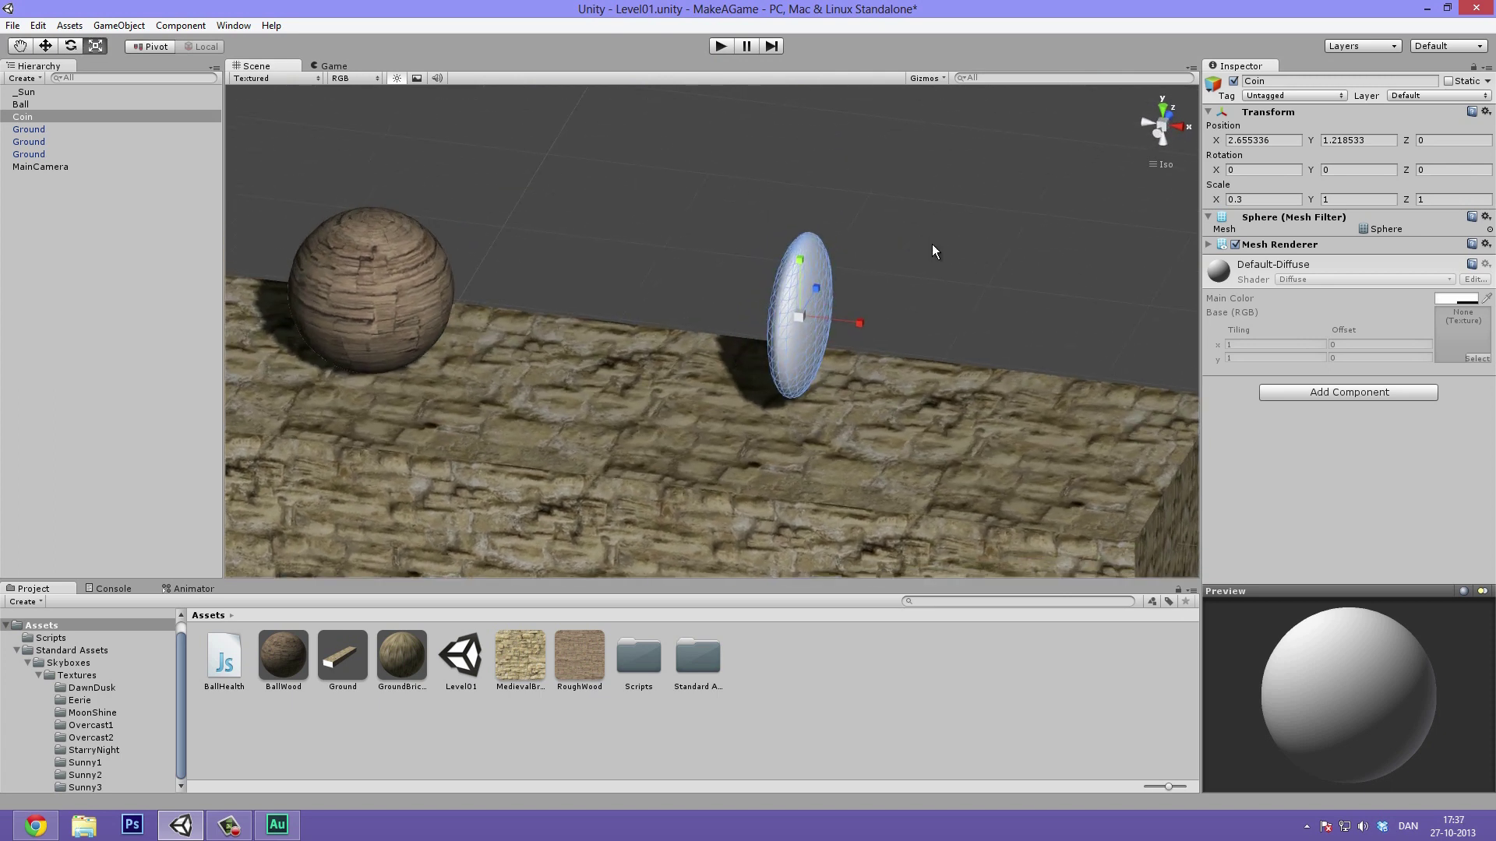
- Add a Physics > Box Collider (size 1 × 1 × 1) to the Coin
click(1321, 395)
click(1293, 494)
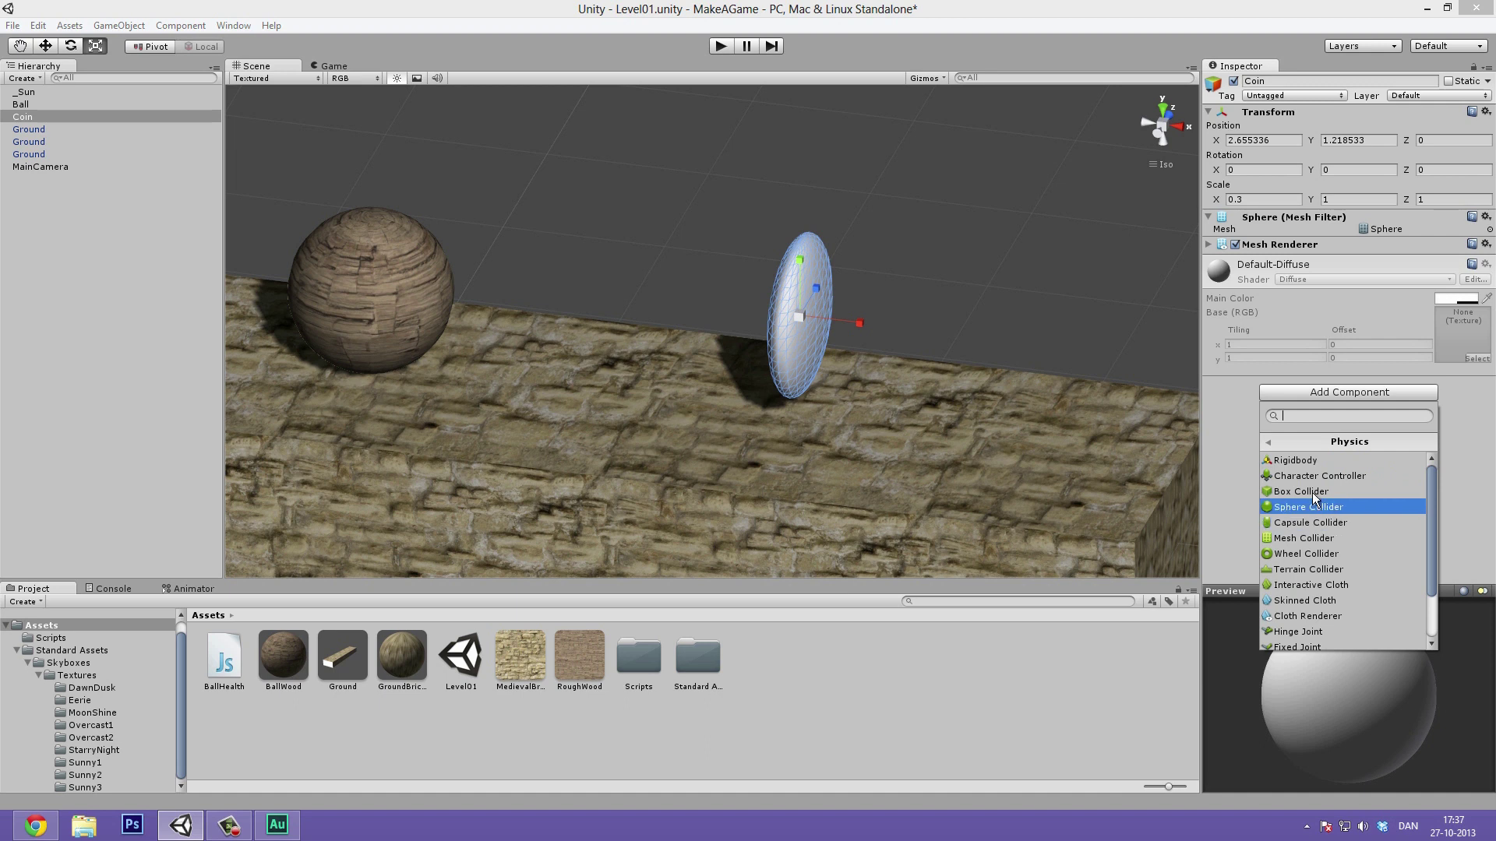
click(1317, 492)
alt+drag(748, 311, 864, 241)
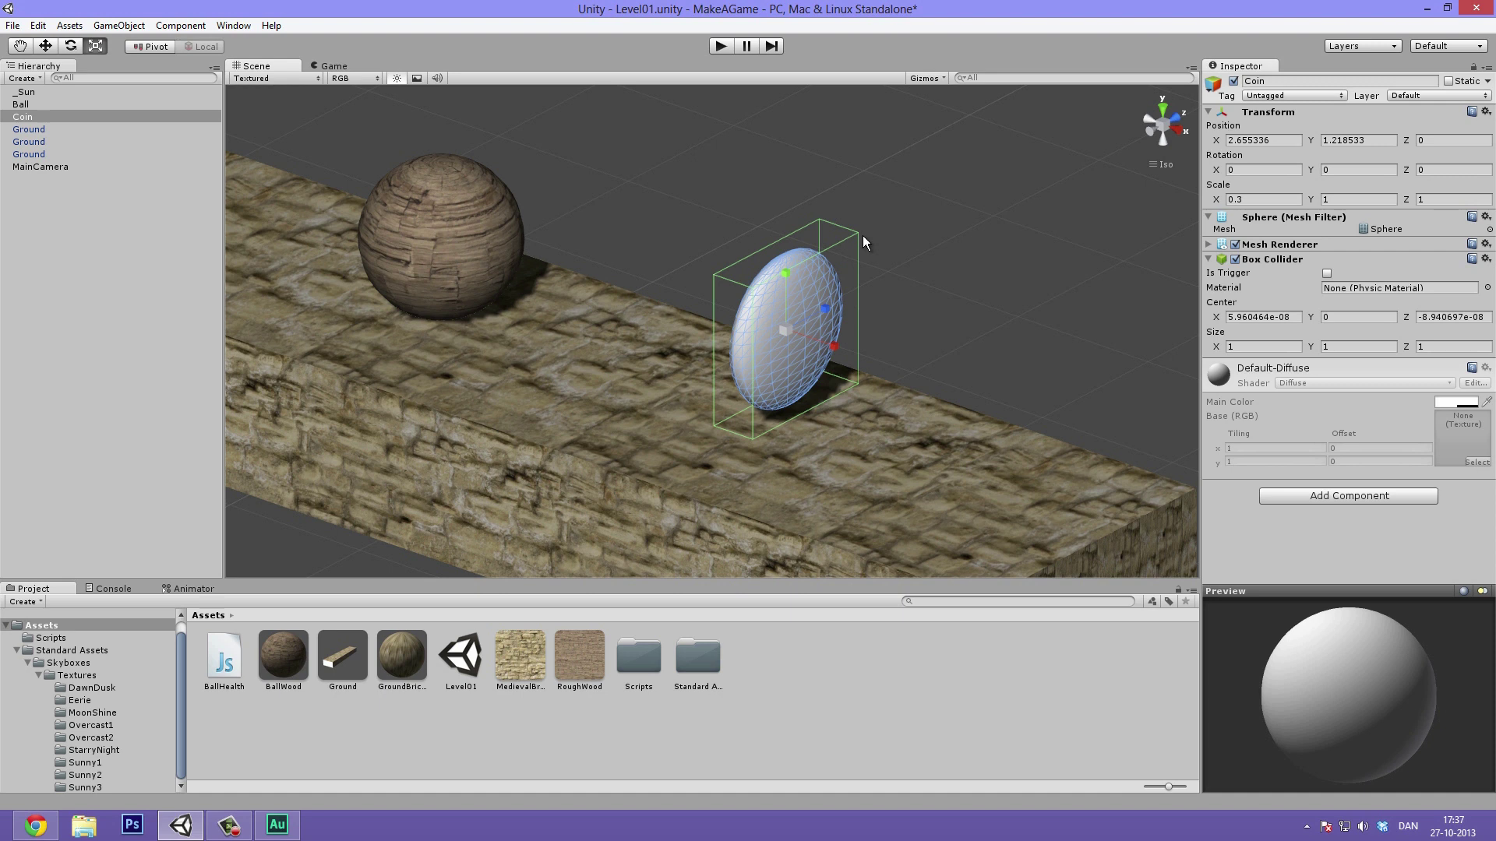
mouse_move(782, 231)
alt+mouse_down()
mouse_move(1219, 197)
mouse_move(793, 267)
mouse_move(1090, 234)
mouse_move(457, 220)
mouse_move(912, 358)
mouse_move(947, 282)
mouse_move(848, 163)
mouse_move(806, 156)
mouse_move(851, 188)
mouse_move(835, 174)
mouse_move(769, 218)
alt+mouse_up()
scroll(857, 207, up, 5)
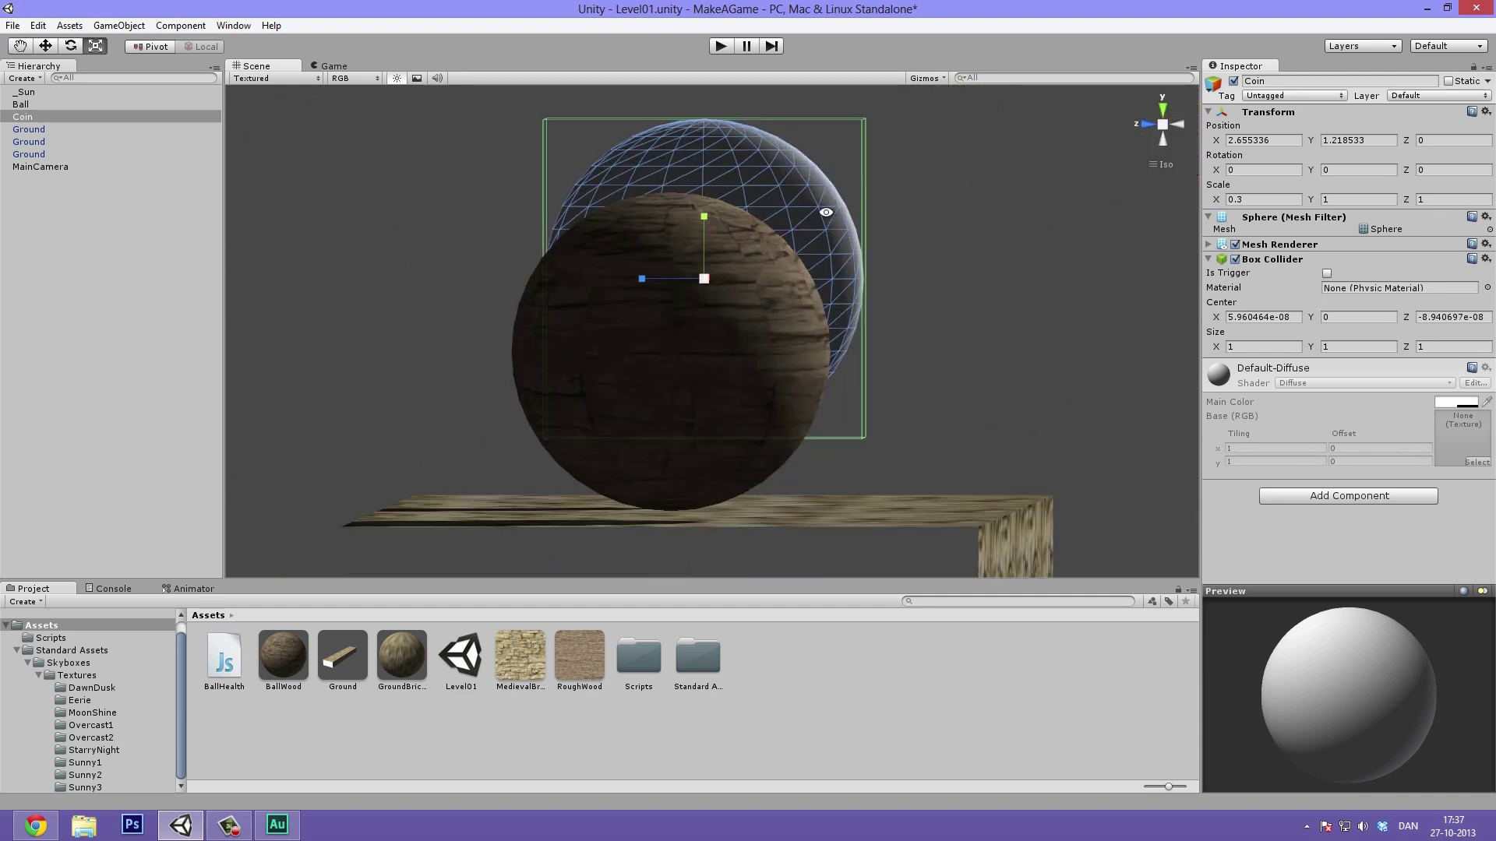
alt+drag(893, 203, 566, 160)
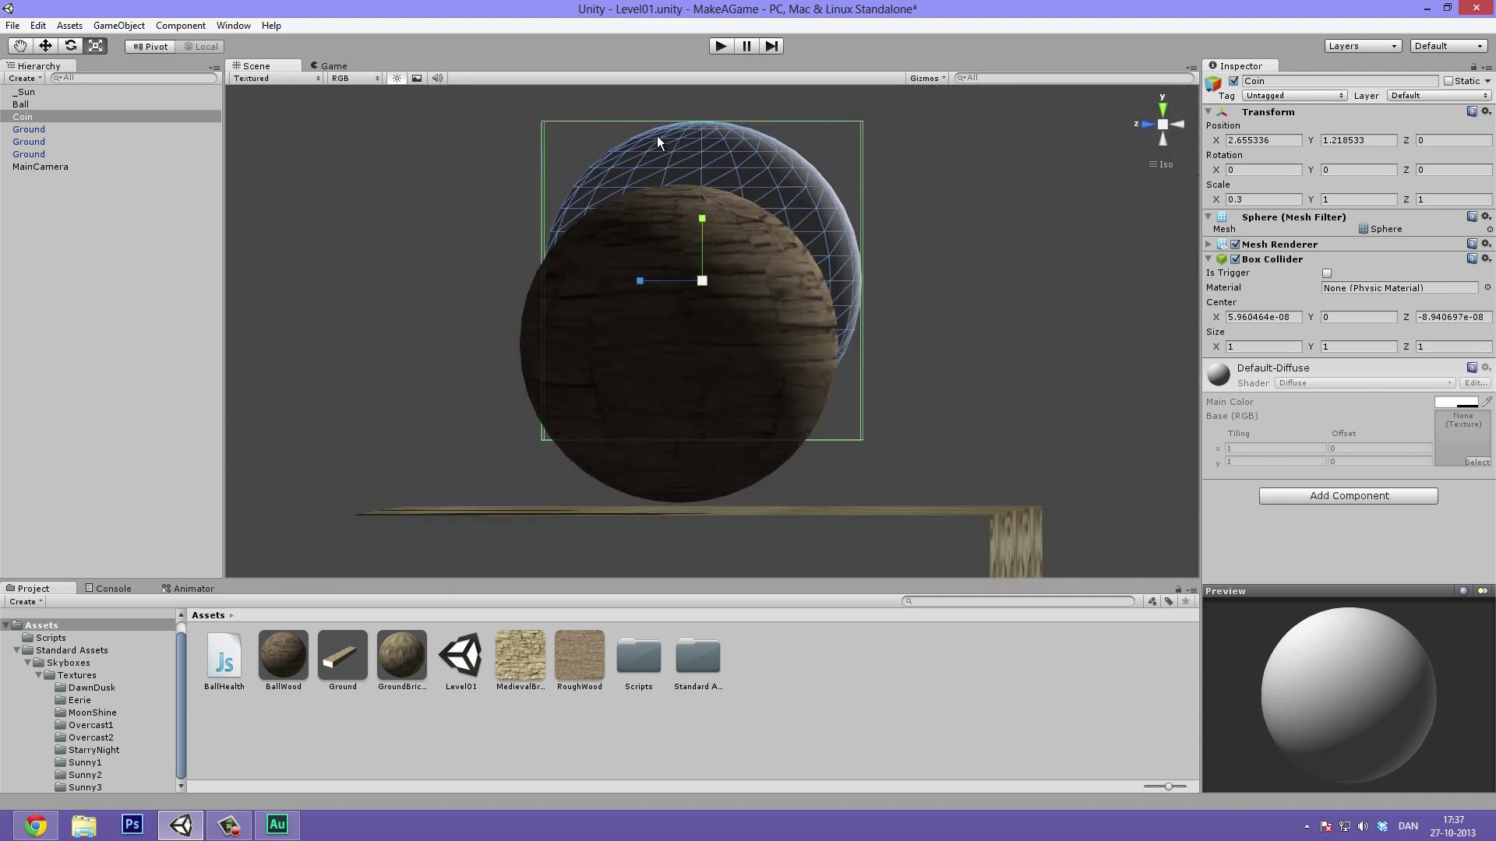
alt+drag(716, 119, 1075, 329)
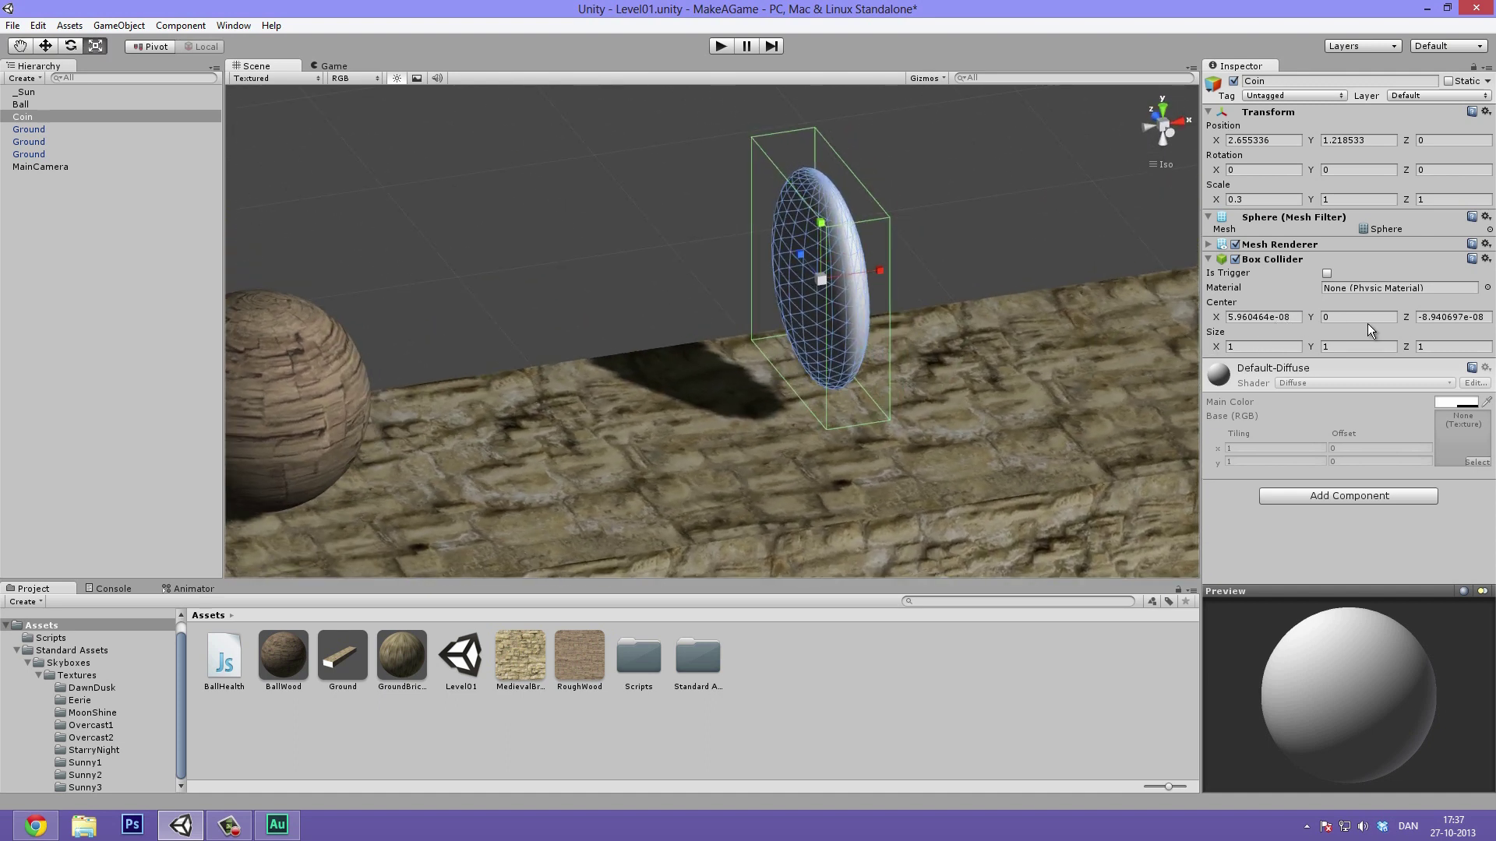
alt+drag(751, 244, 989, 165)
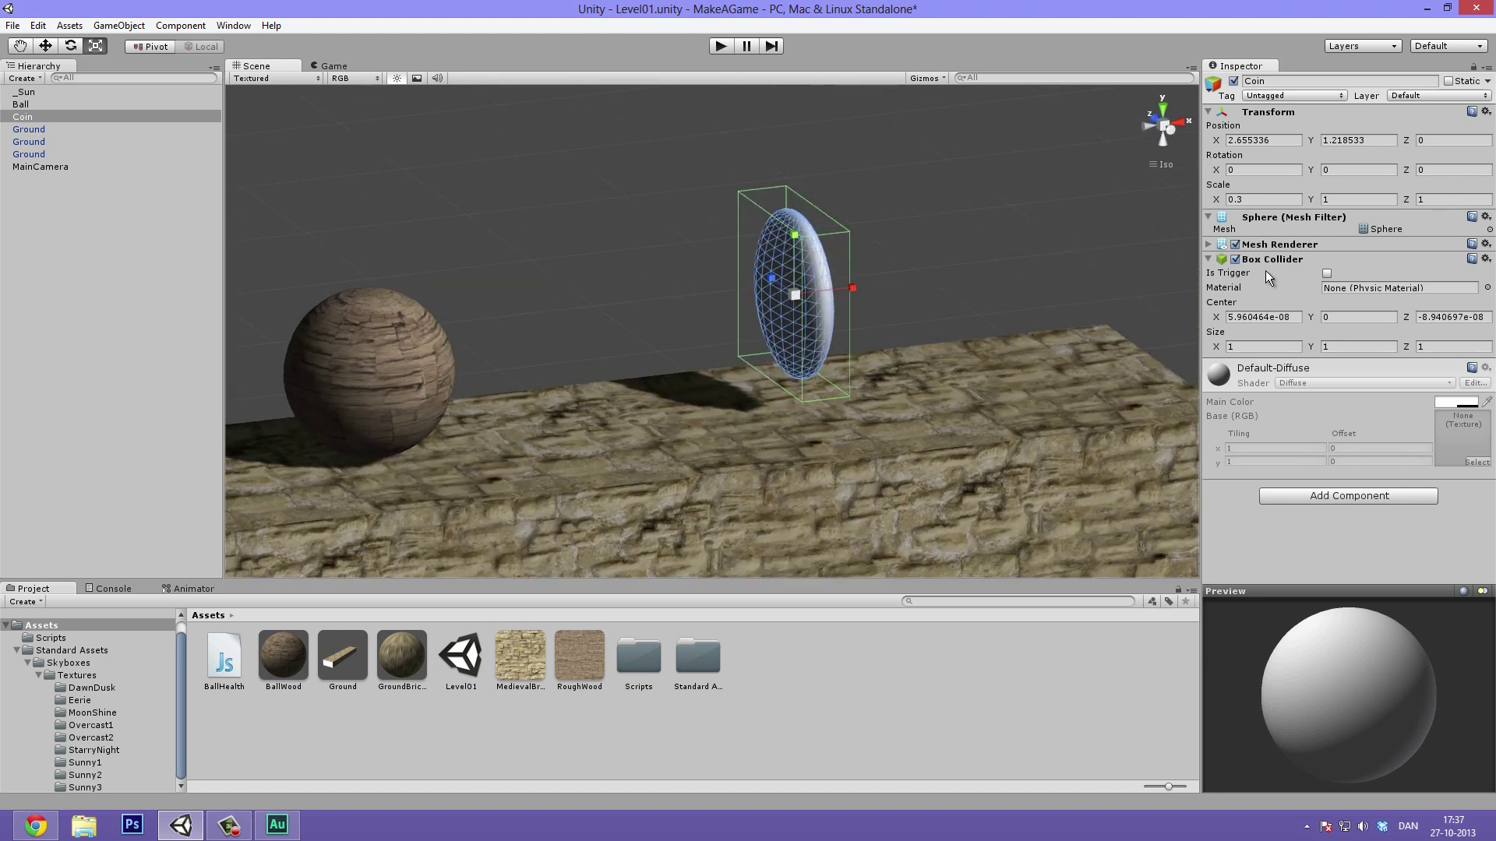
- Play-test the ball rolling into the Coin, then tick Is Trigger on its Box Collider
click(721, 47)
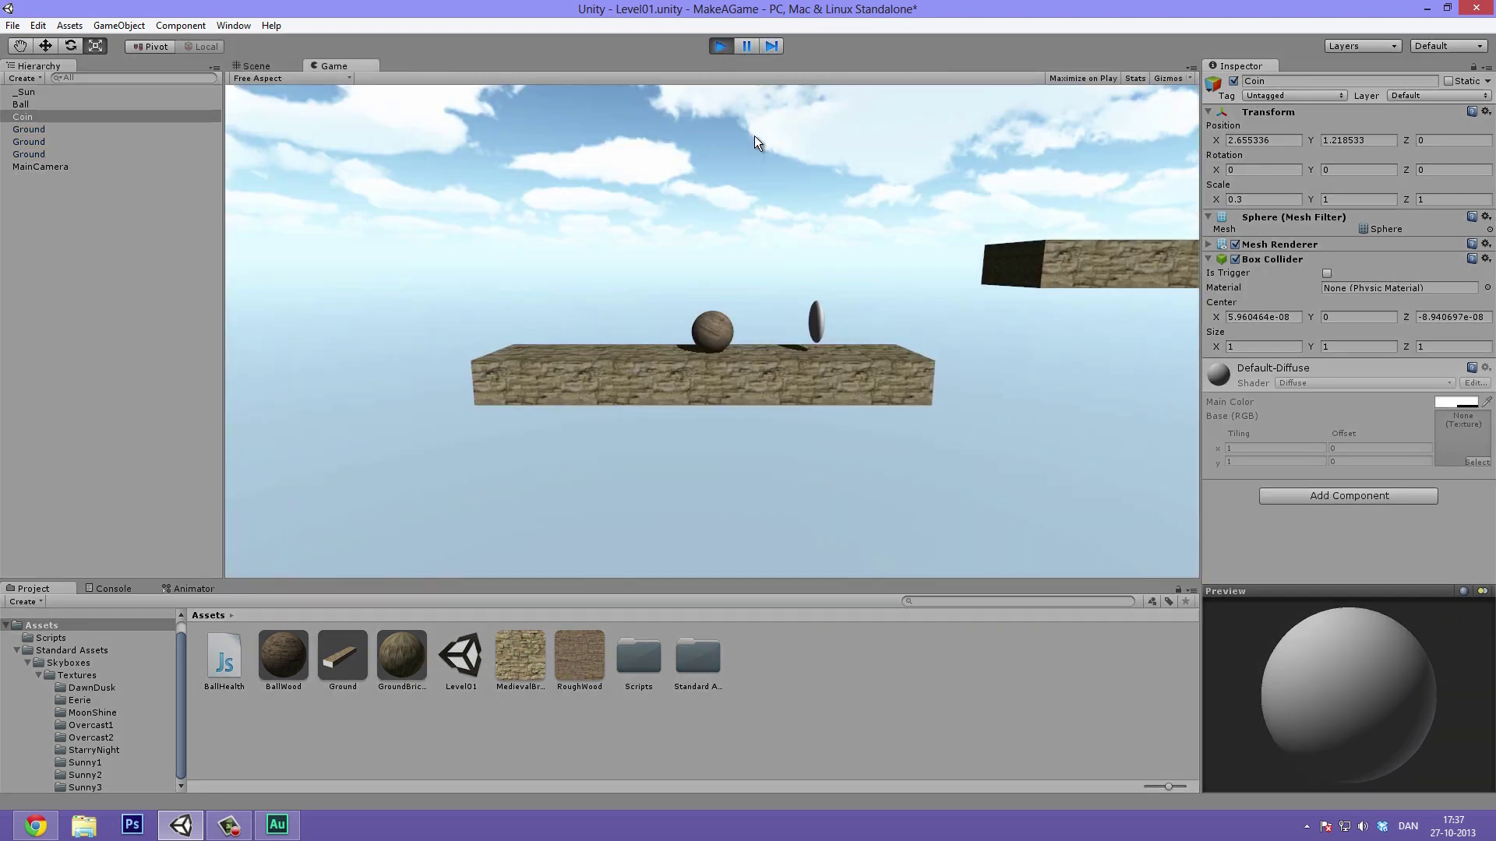
key(Right)
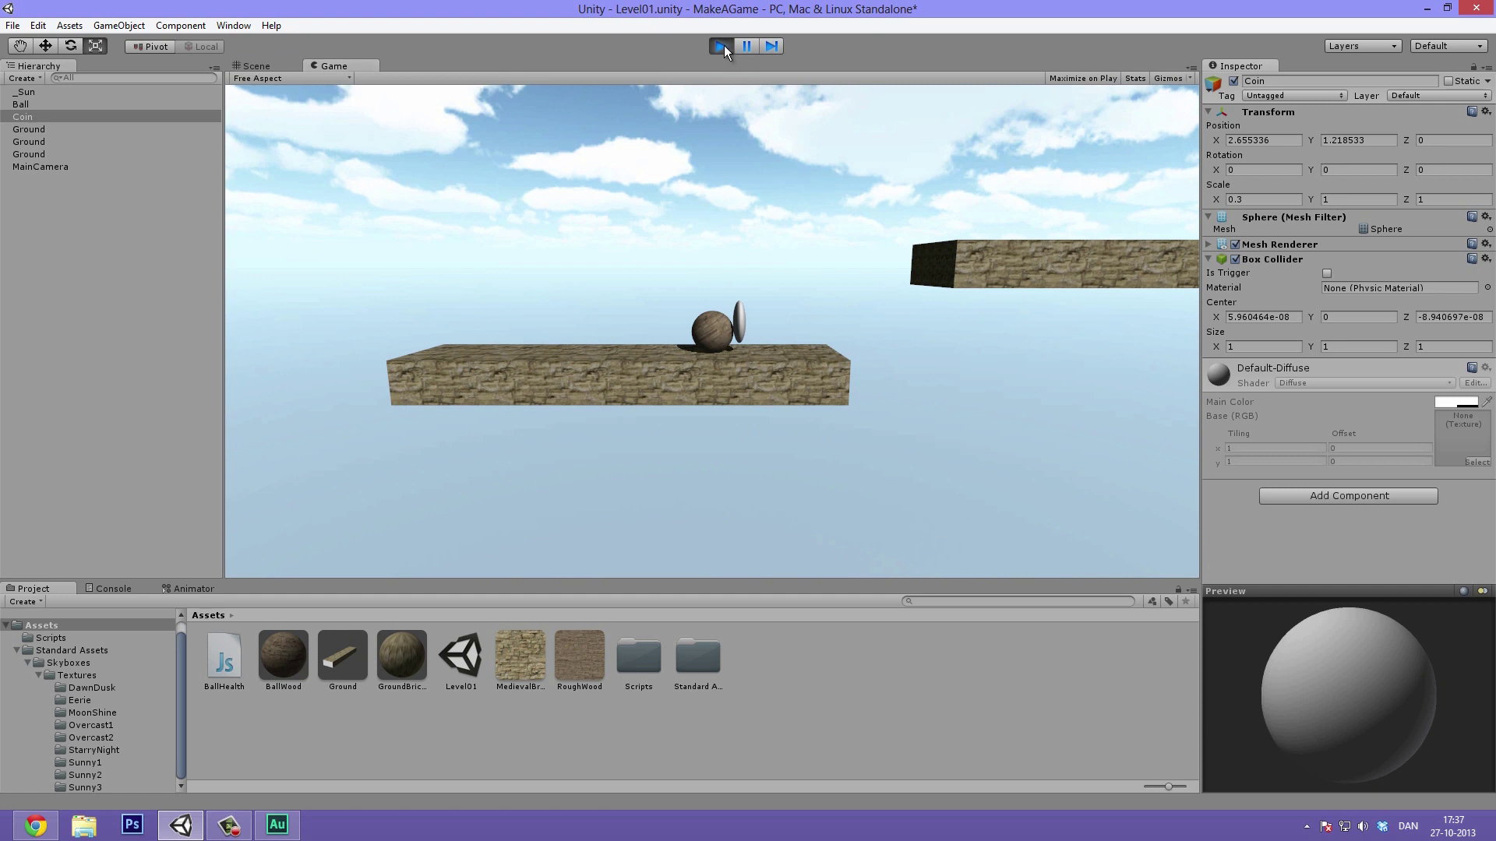
click(722, 46)
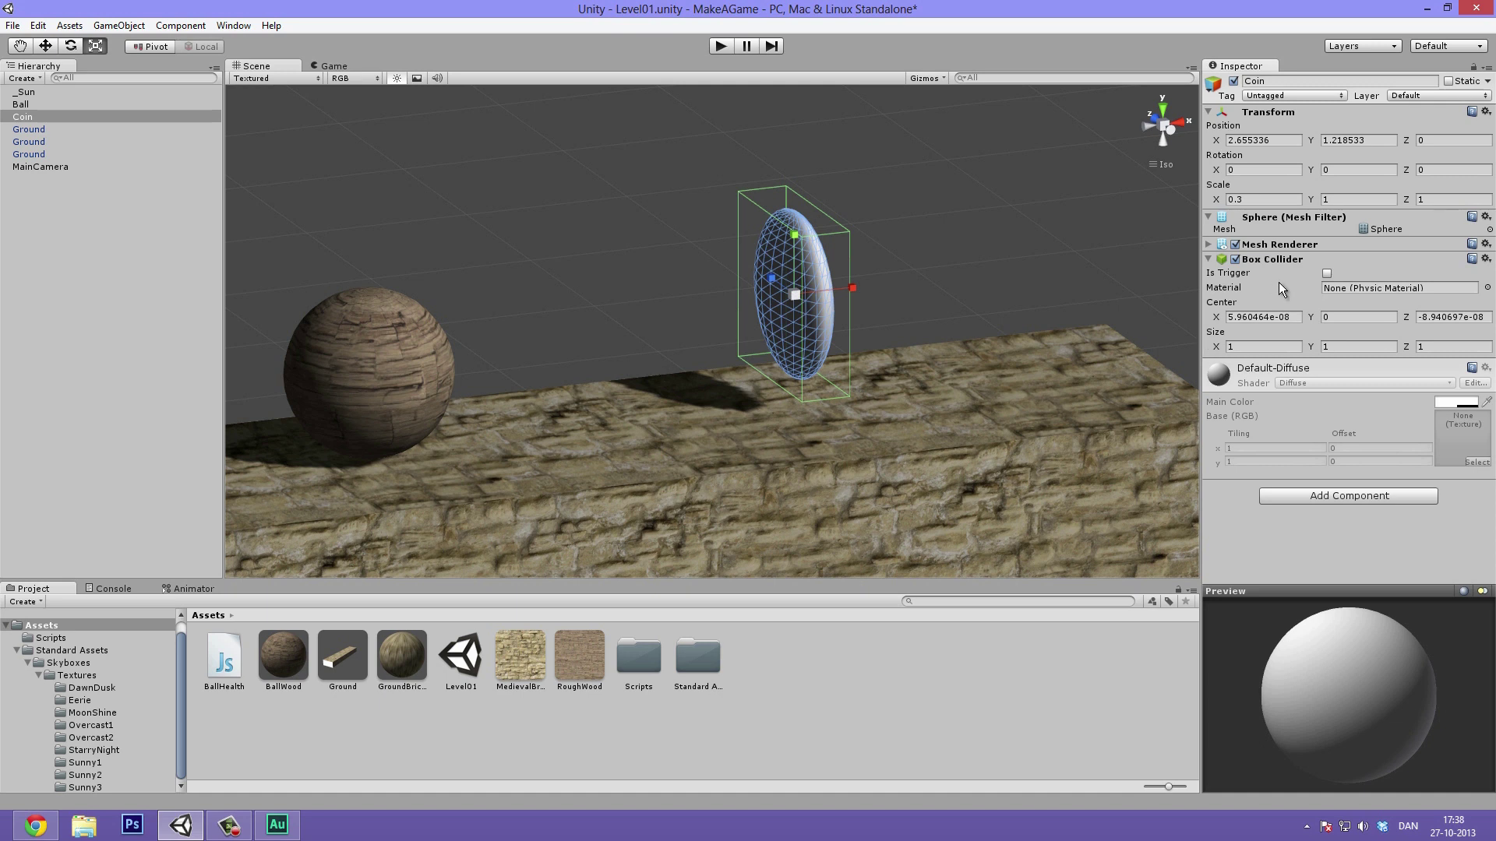
click(1326, 274)
alt+drag(1052, 272, 585, 150)
scroll(854, 248, up, 3)
scroll(854, 247, up, 5)
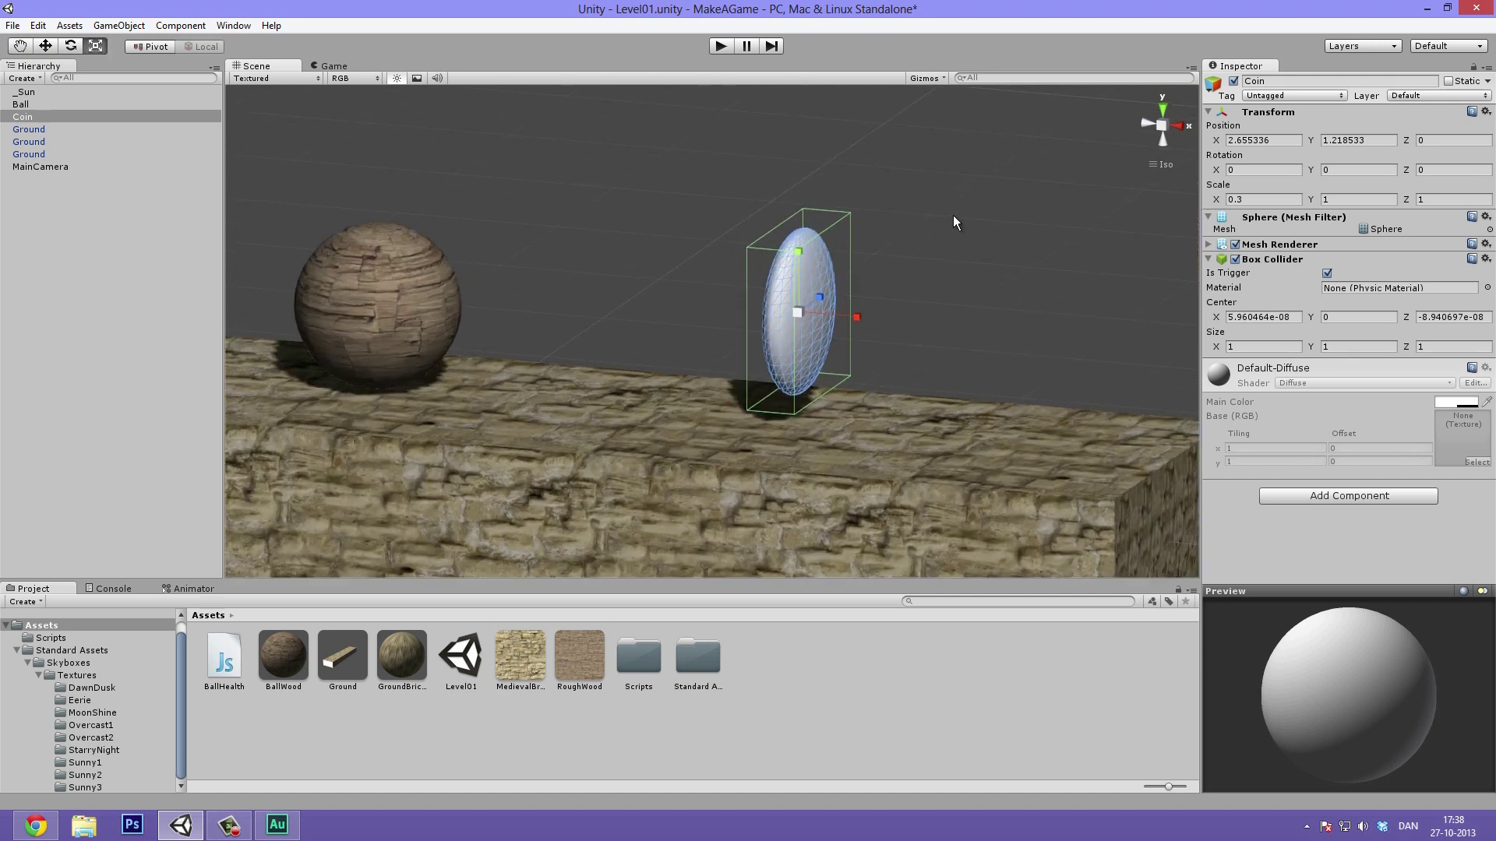
alt+drag(945, 234, 904, 267)
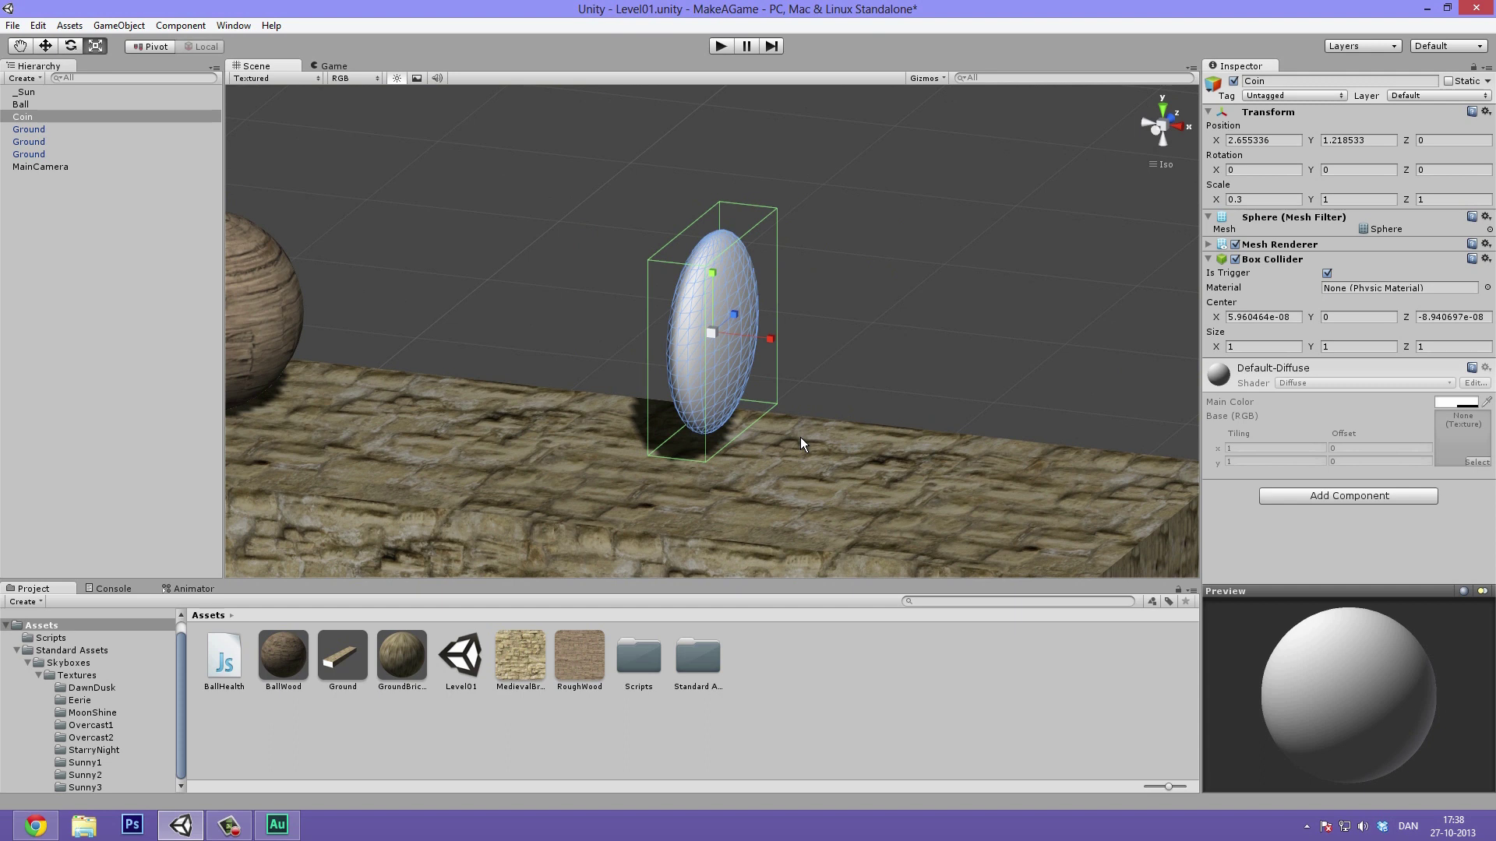
- Create a material from the Project panel's Create menu and name it 'Glowing'
right_click(782, 669)
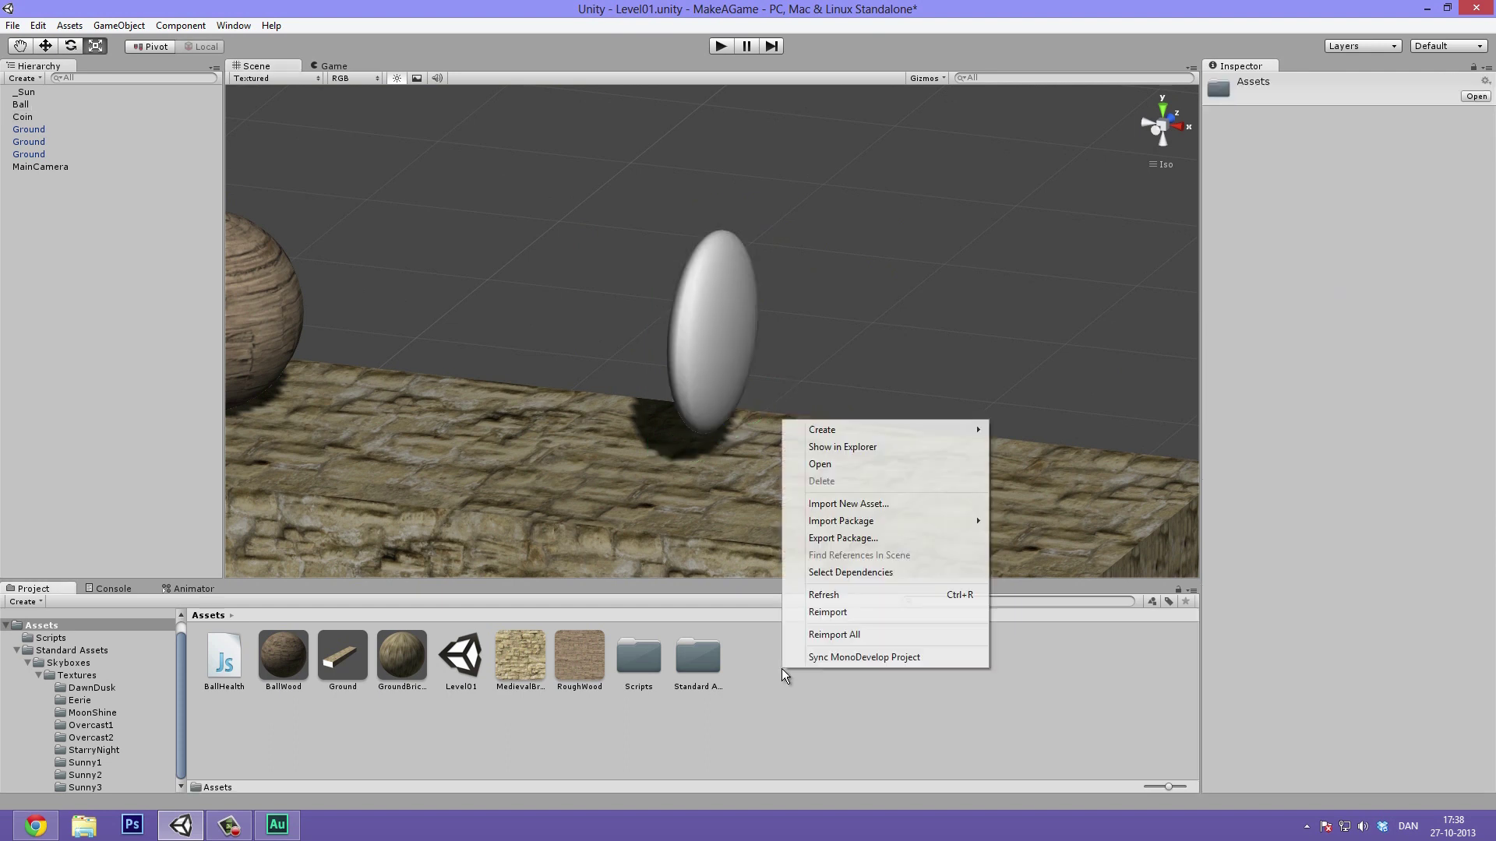
mouse_move(849, 426)
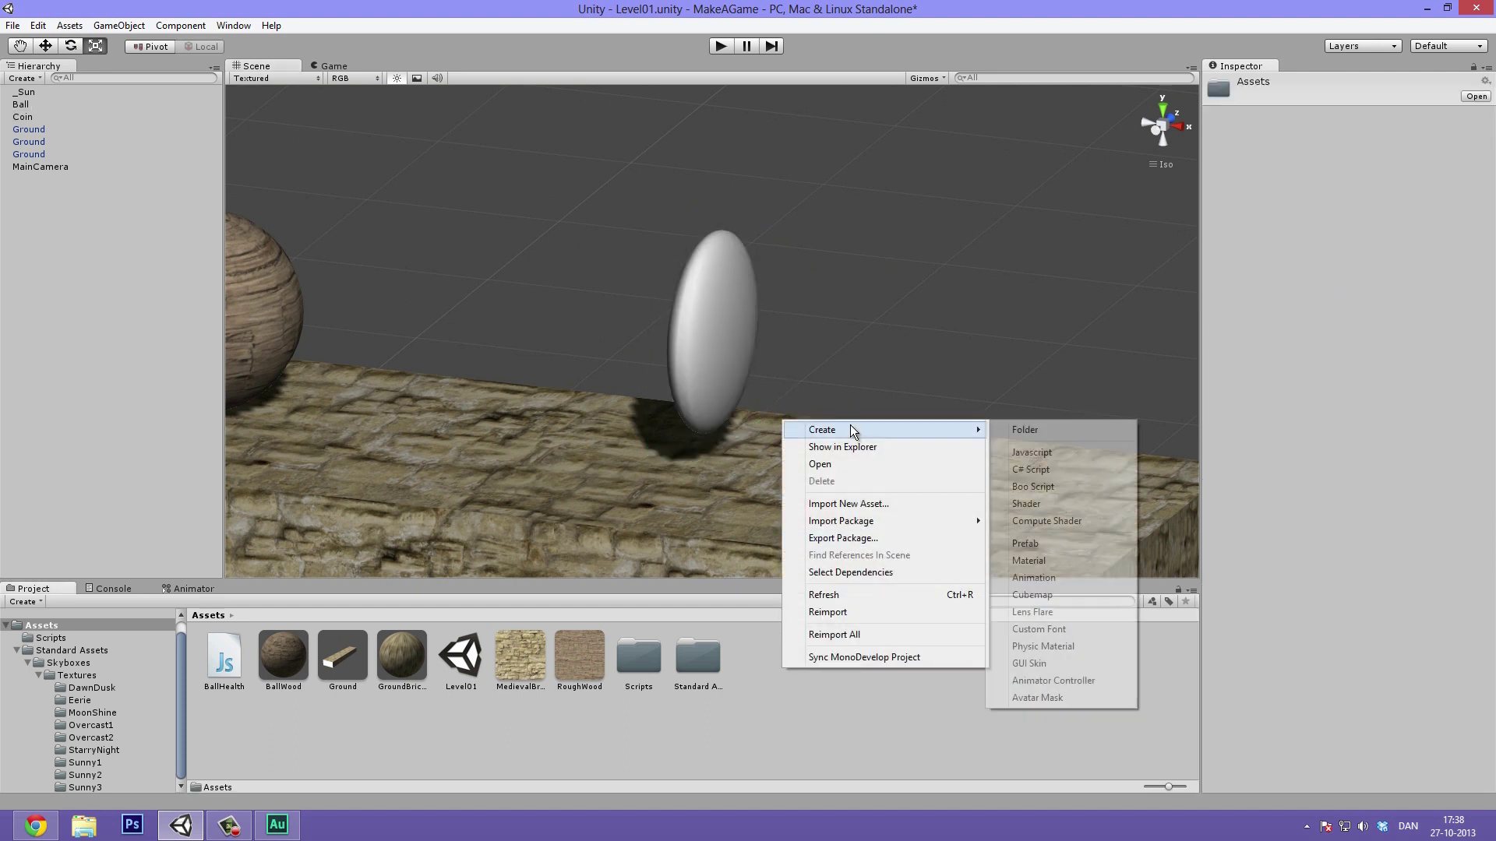
click(1045, 562)
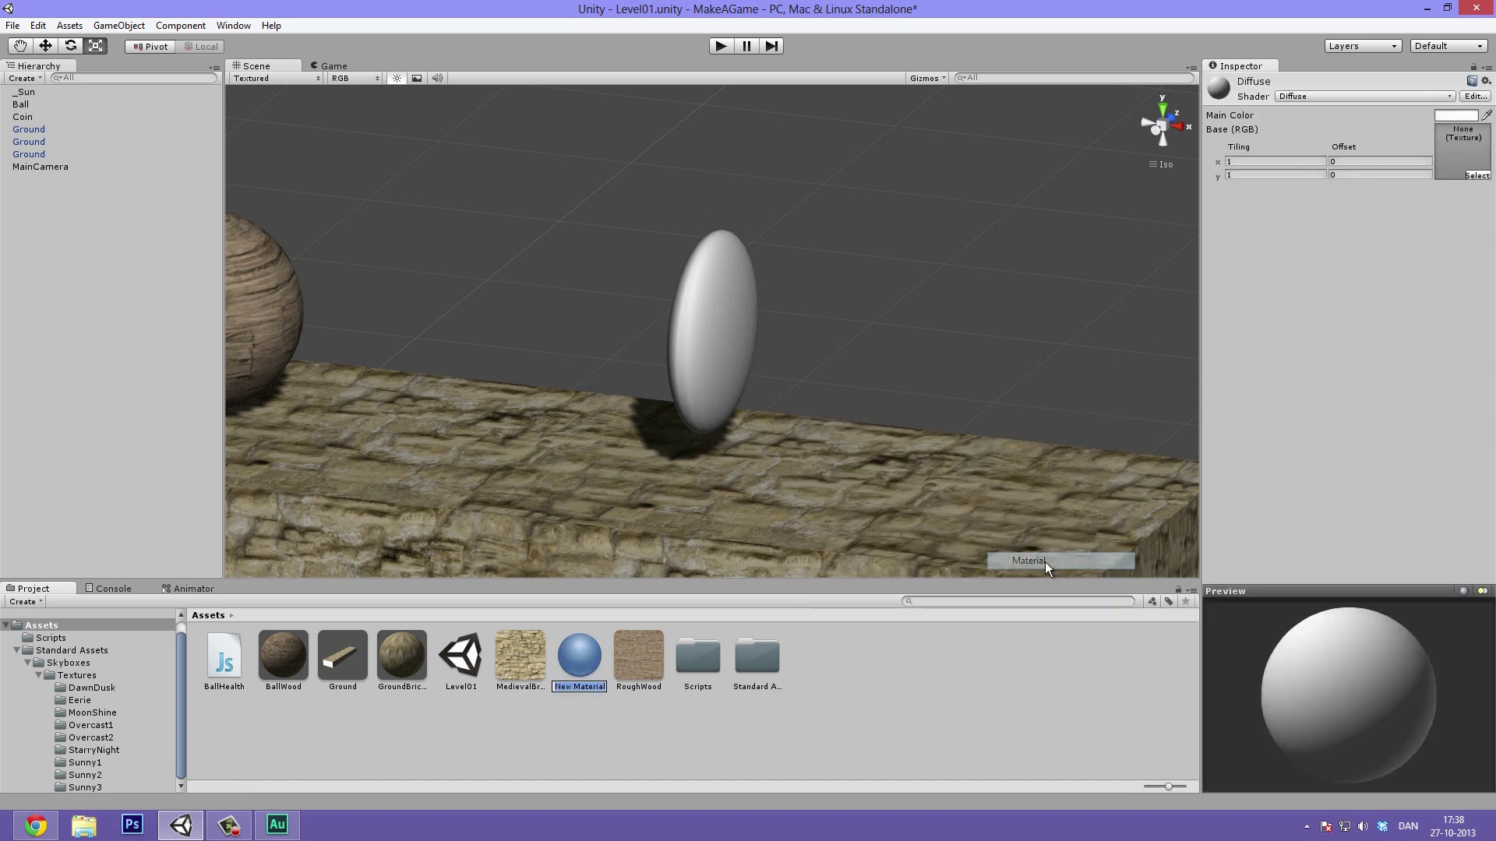
key(BackSpace)
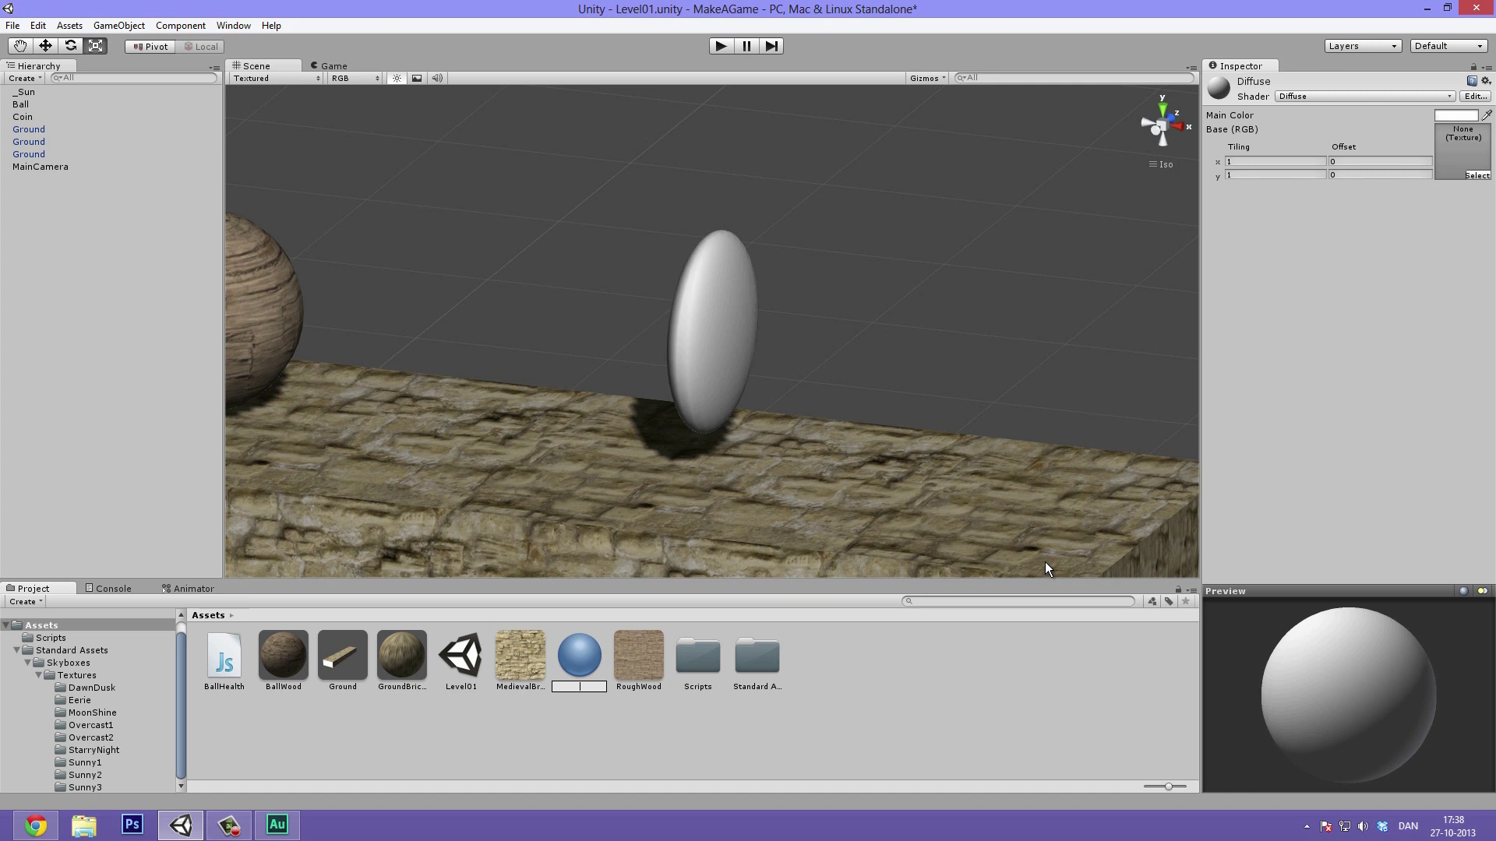
text(oi)
key(BackSpace)
key(BackSpace)
key(BackSpace)
text(lowing)
key(Return)
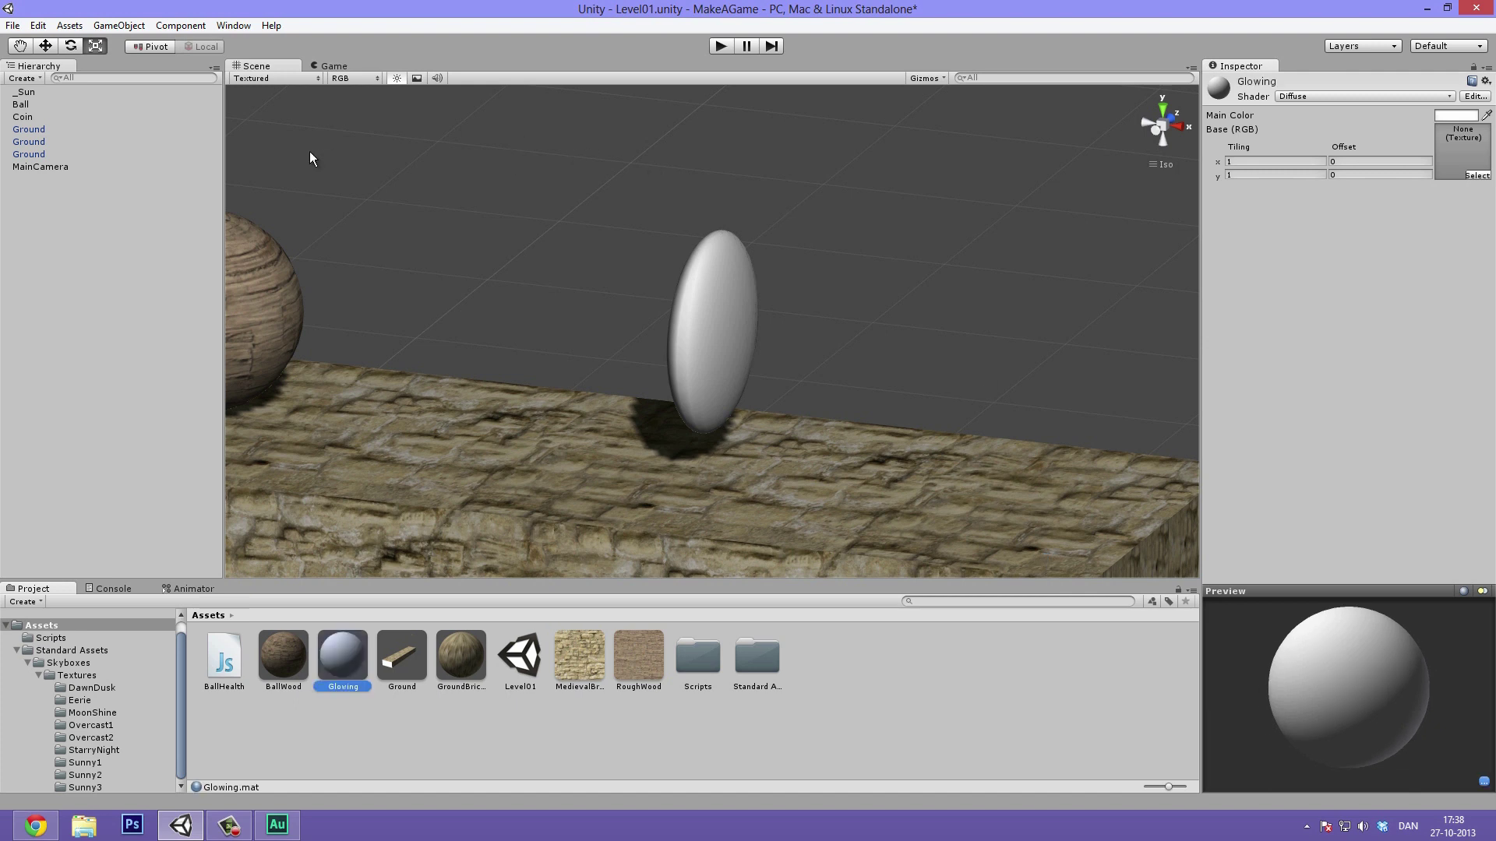
- Set the Glowing material's Main Color to mid grey (122)
alt+drag(323, 149, 516, 314)
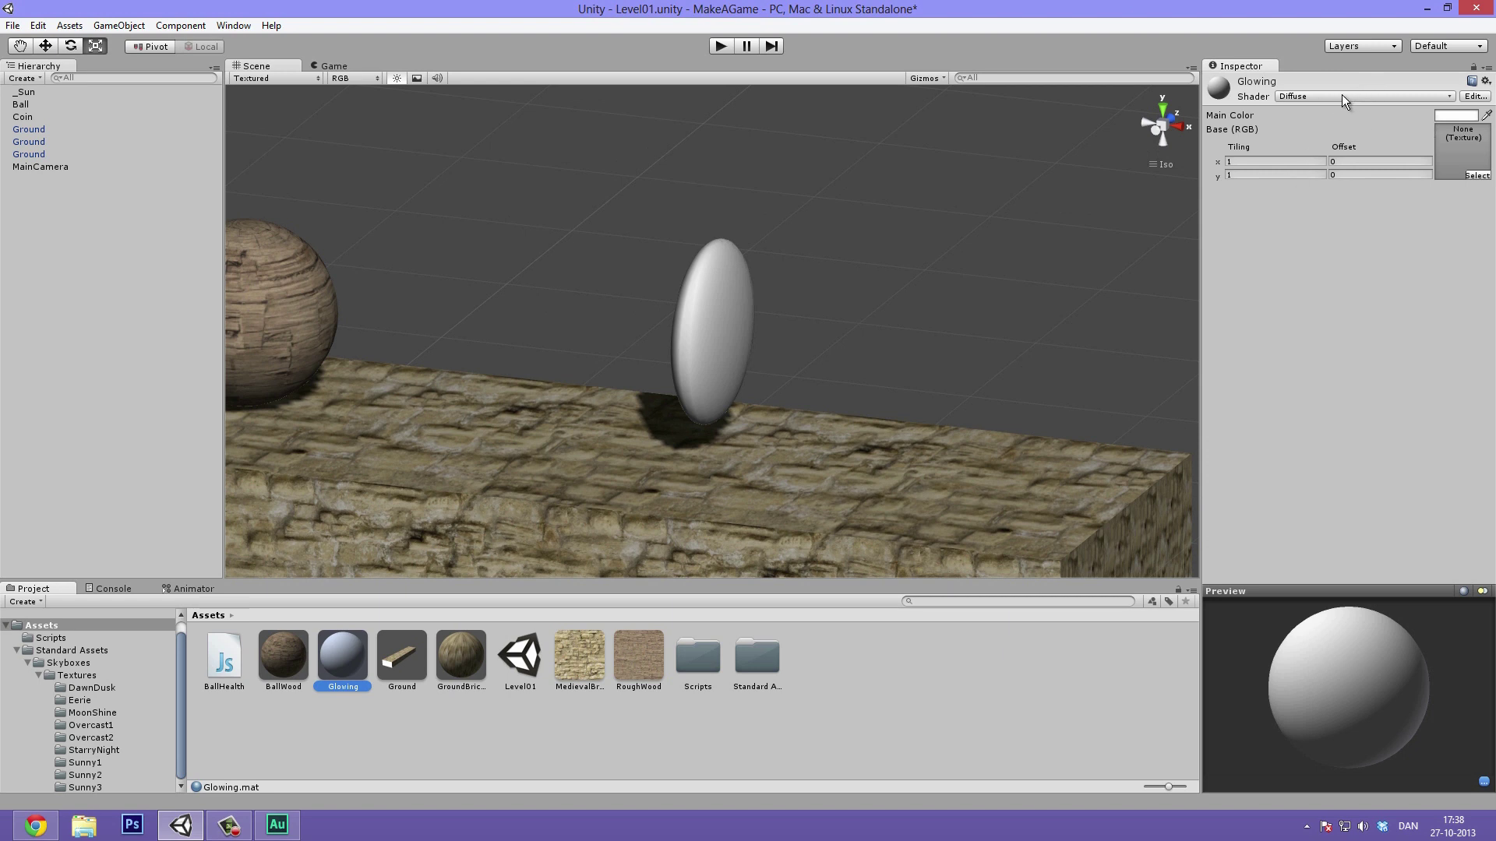
click(1446, 116)
drag(1128, 231, 1039, 271)
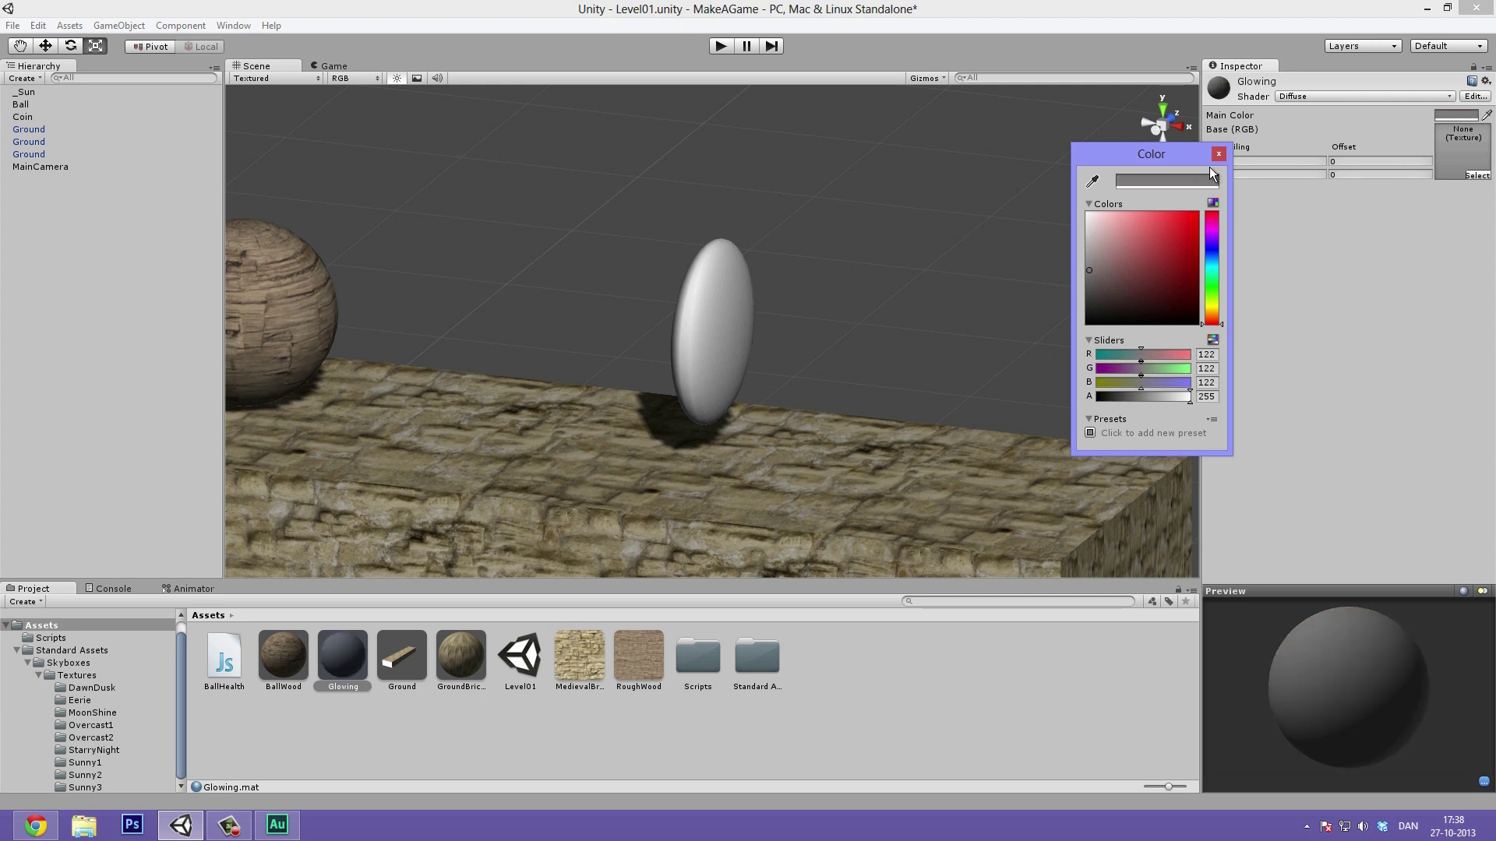
click(1219, 153)
- Apply the Glowing material to the Coin and check it in the Coin's Inspector
drag(357, 644, 715, 300)
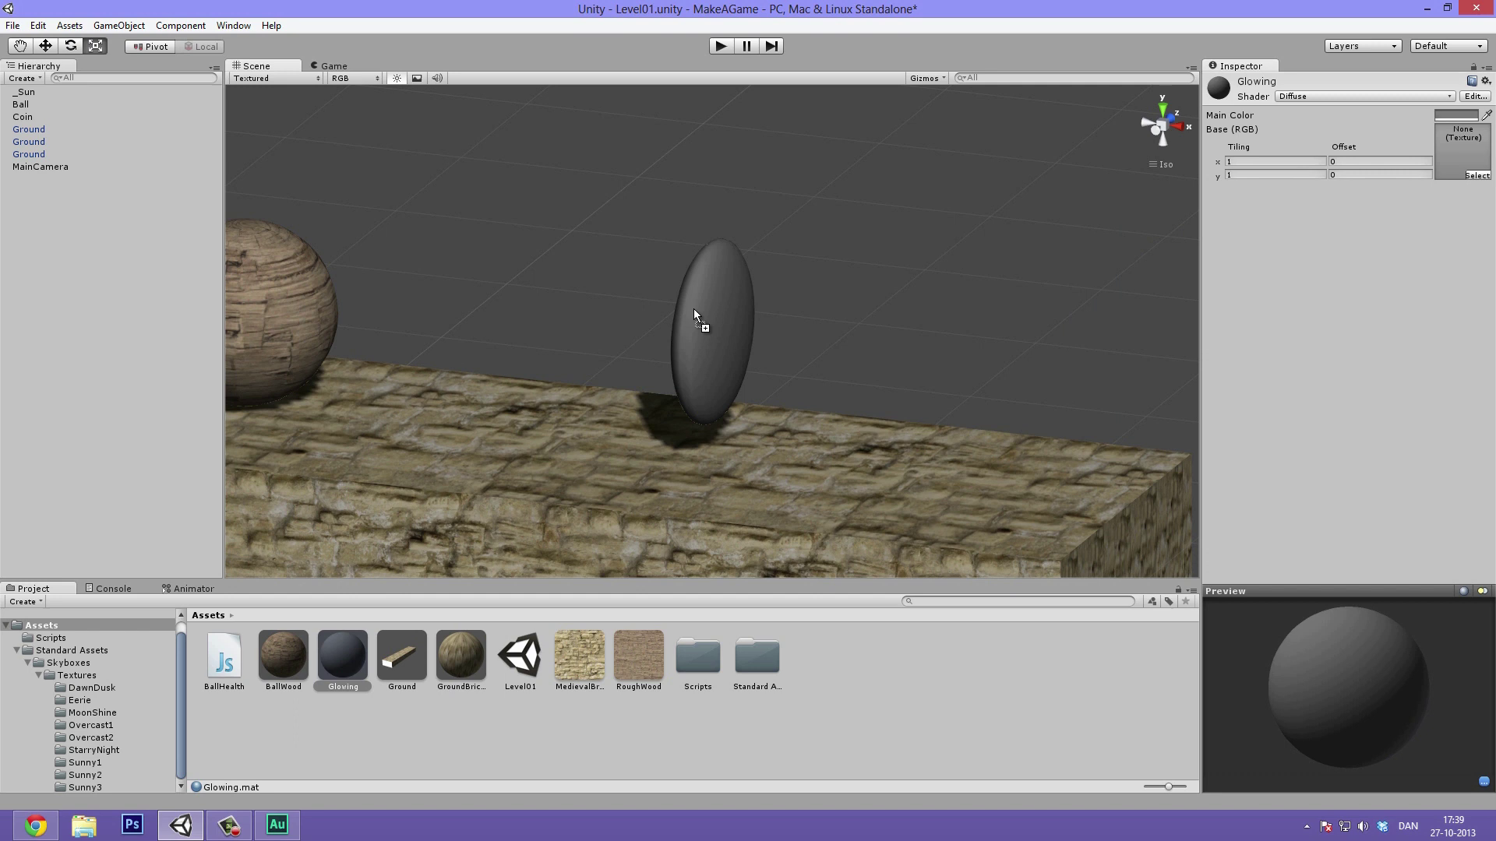
alt+drag(587, 274, 731, 258)
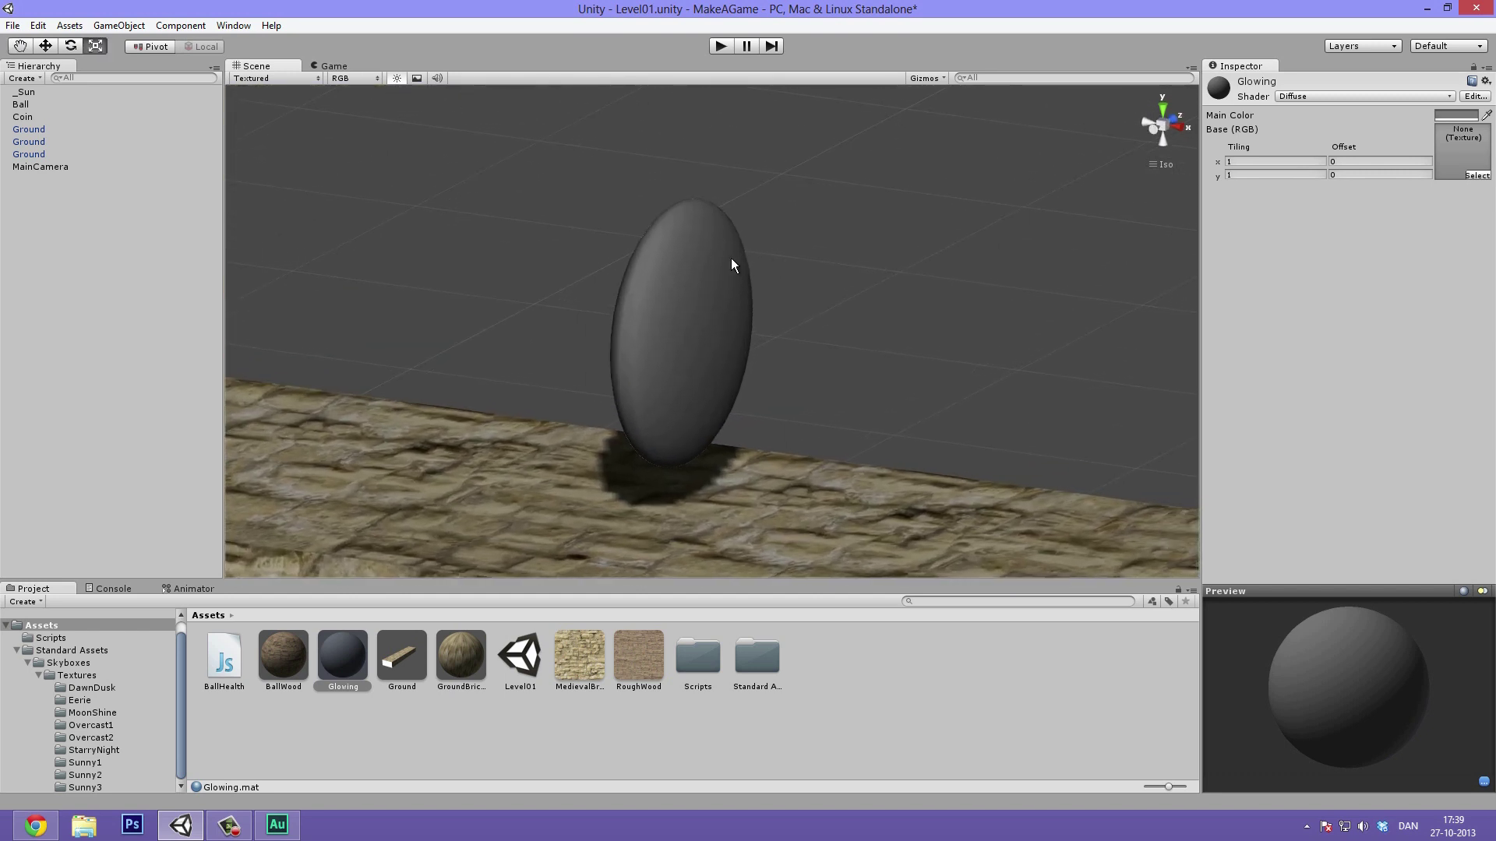
click(338, 657)
click(22, 118)
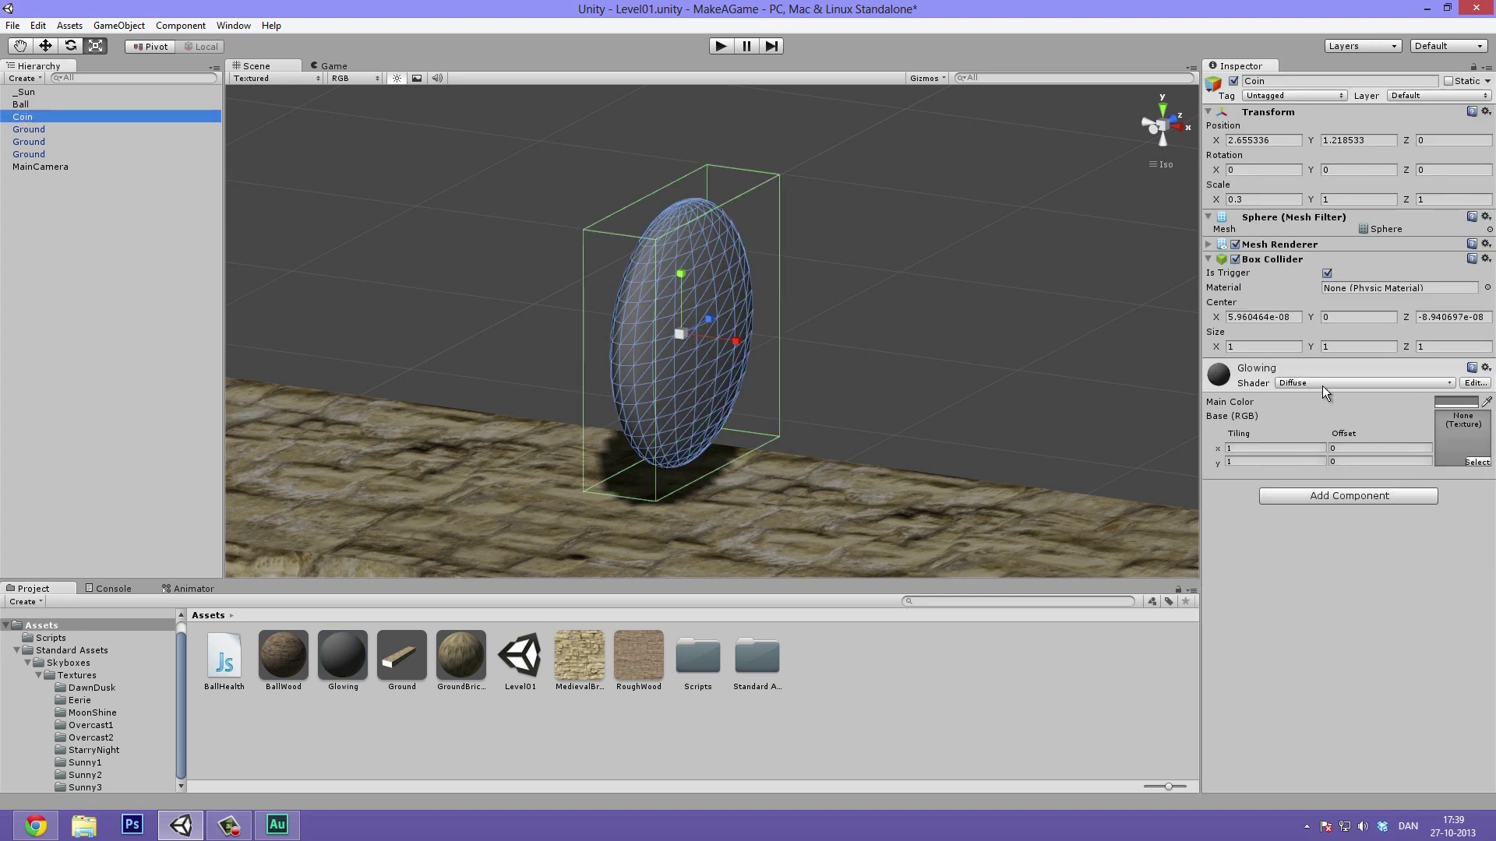
click(1256, 368)
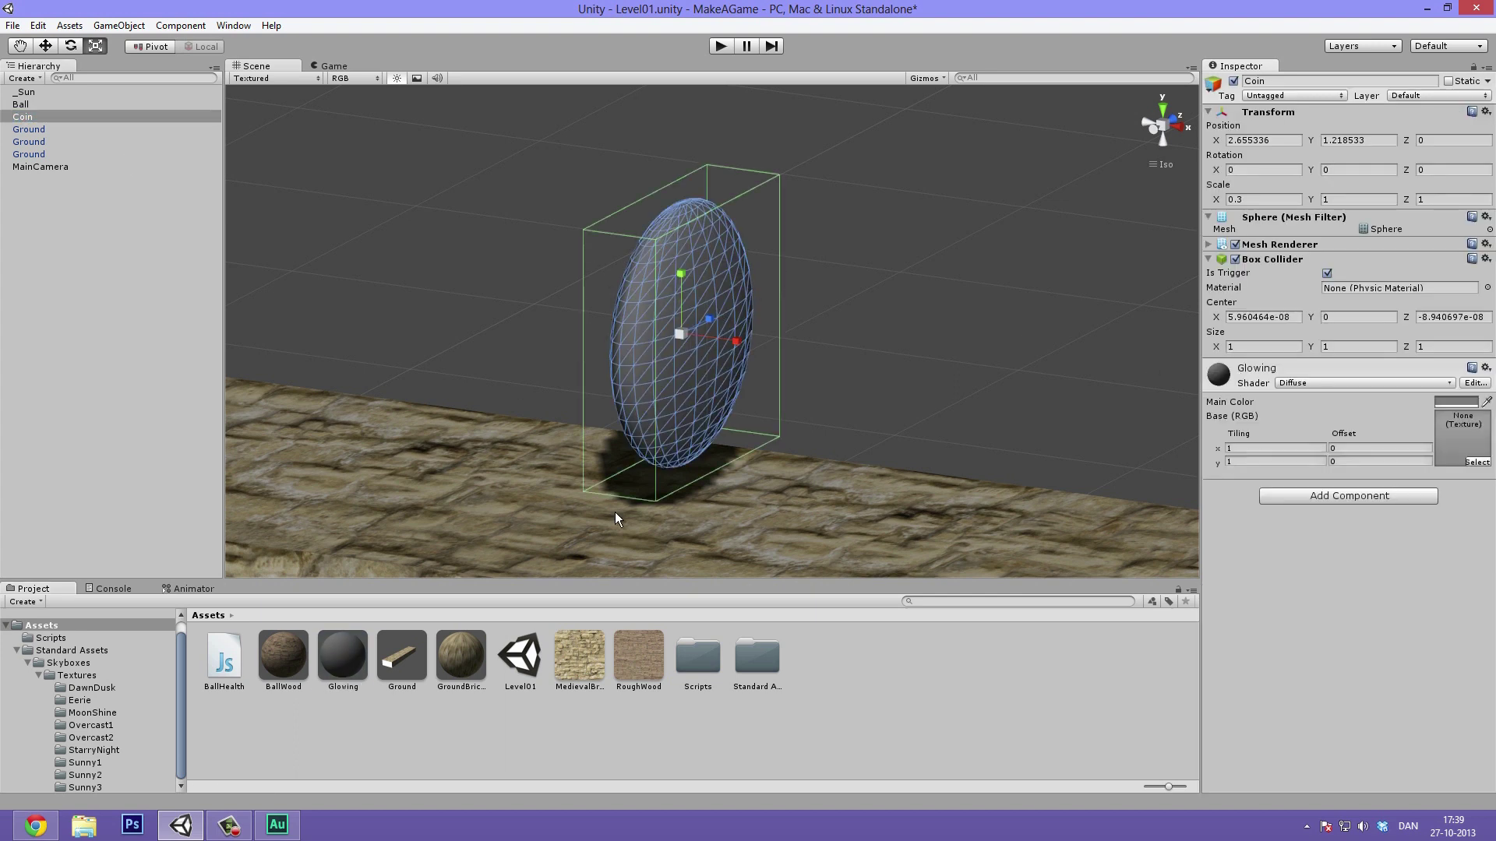
click(354, 641)
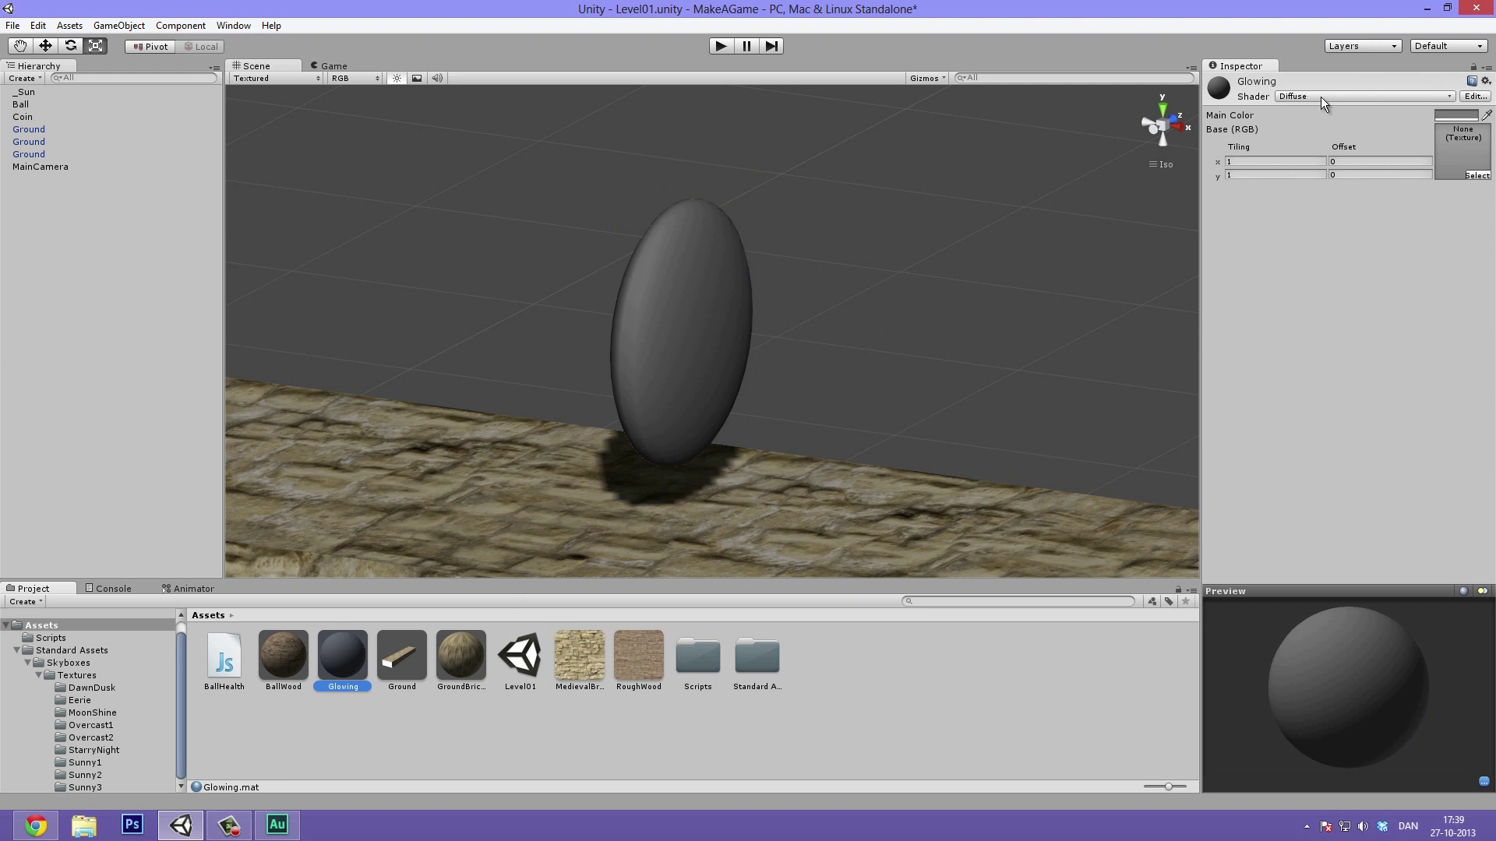
- Change the Glowing Main Color from red to a bright yellow hue
click(1456, 114)
click(1153, 242)
drag(1106, 218, 1084, 129)
drag(1166, 221, 1196, 214)
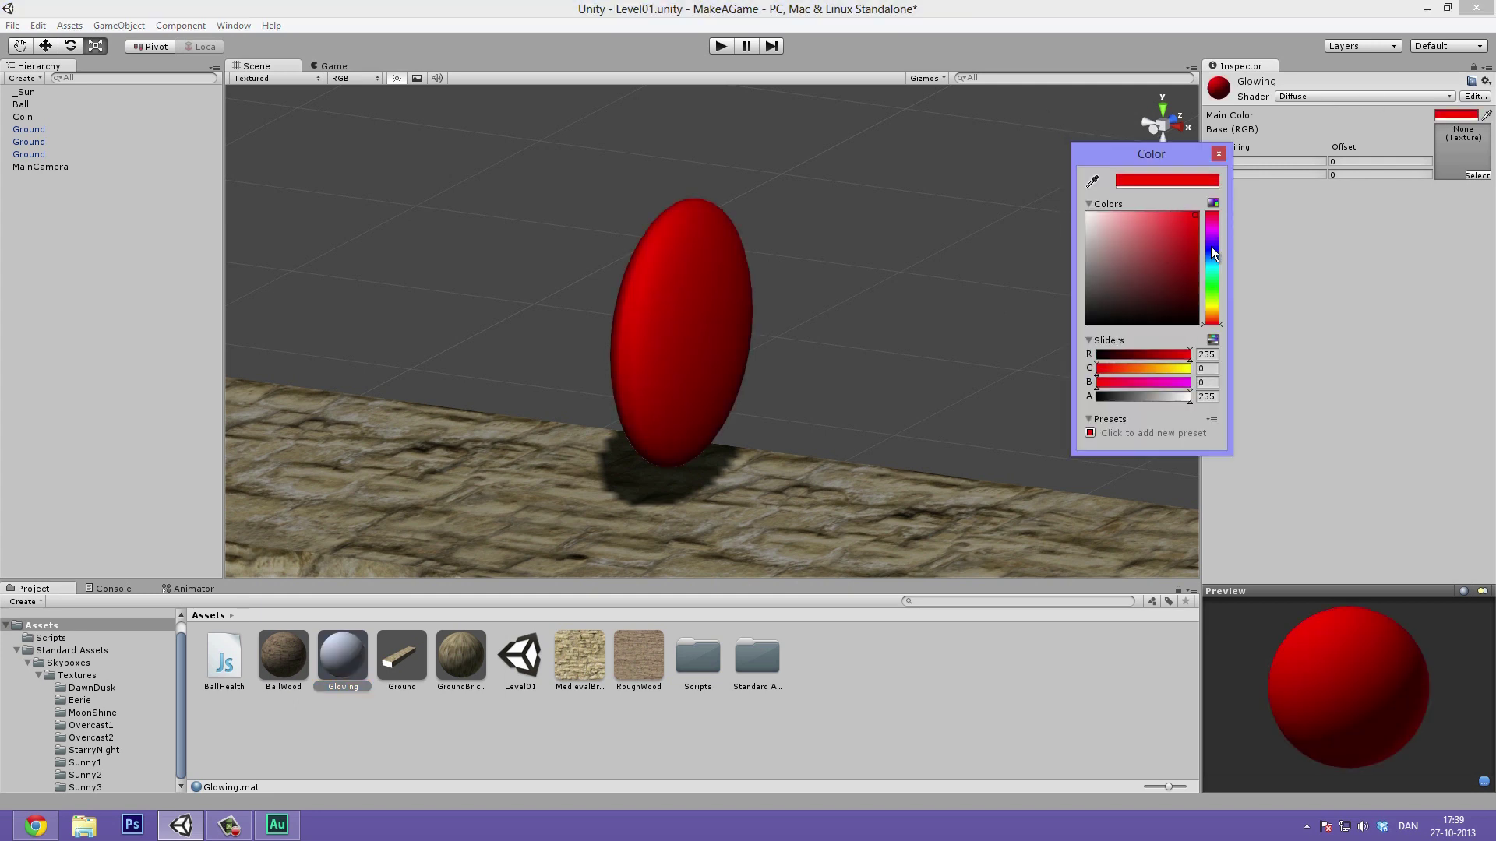
drag(1213, 317, 1213, 311)
click(1012, 226)
alt+drag(1013, 226, 1132, 267)
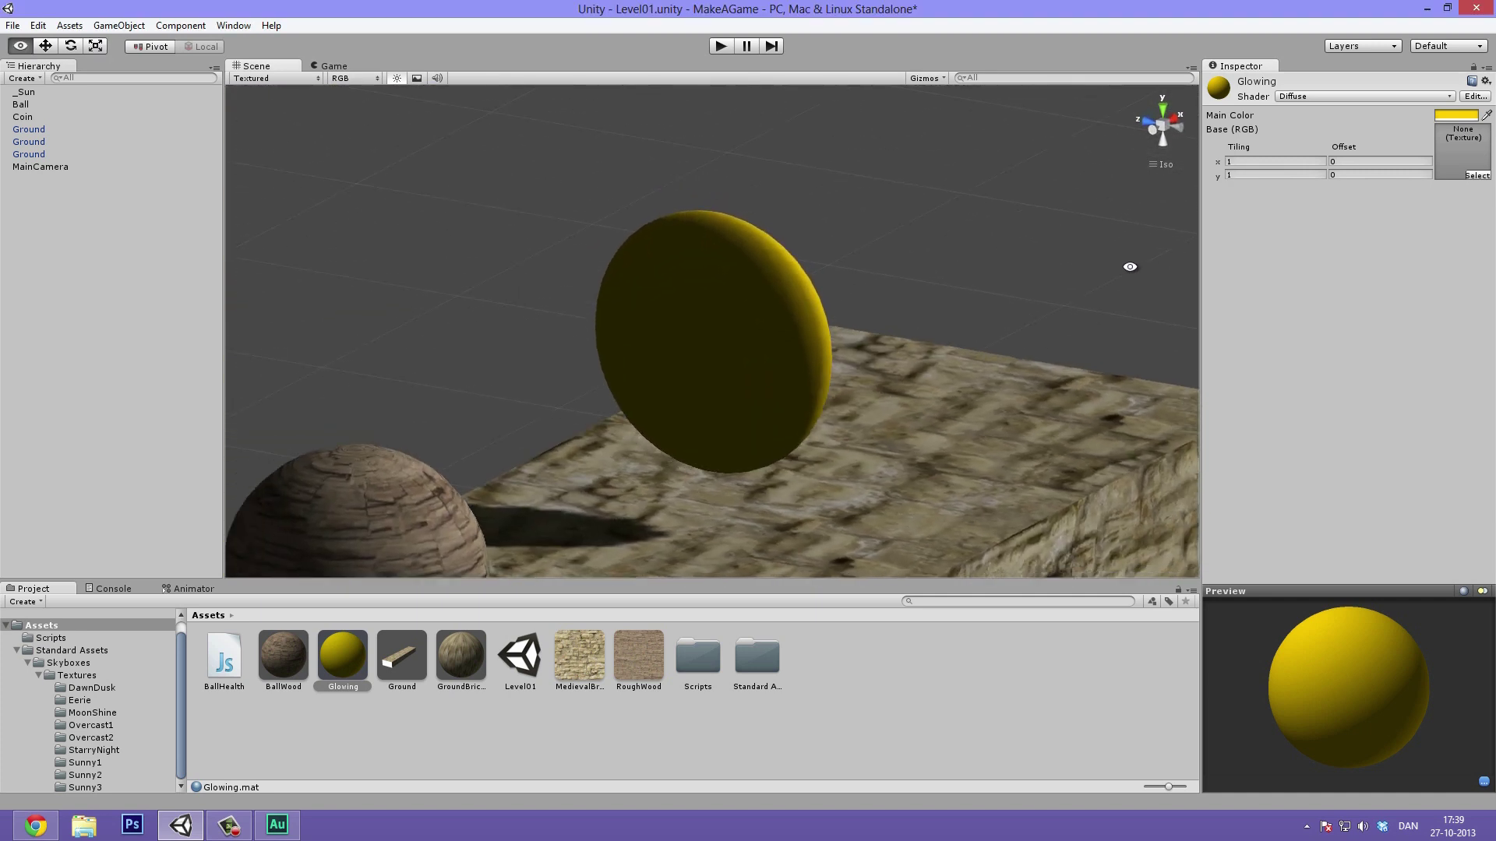
alt+drag(875, 280, 733, 315)
- Switch the Glowing material to the Specular shader with lower shininess
click(1321, 96)
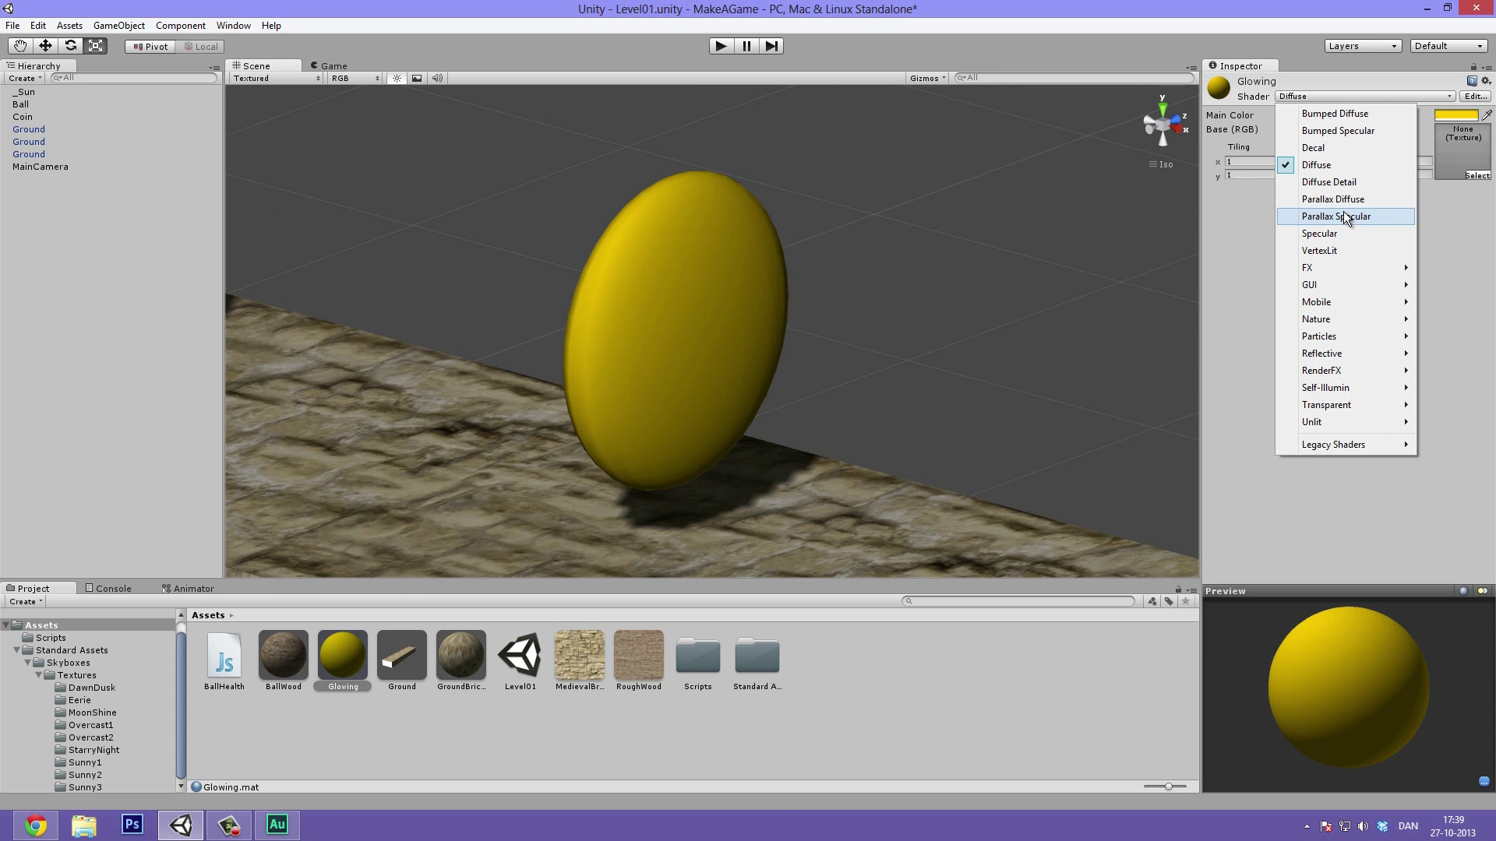
click(1353, 234)
alt+drag(1091, 238, 956, 232)
drag(1463, 144, 1444, 150)
alt+drag(679, 176, 1036, 294)
alt+drag(631, 307, 615, 344)
- Change the Glowing shader to Self-Illumin > Diffuse so the coin glows
click(1325, 94)
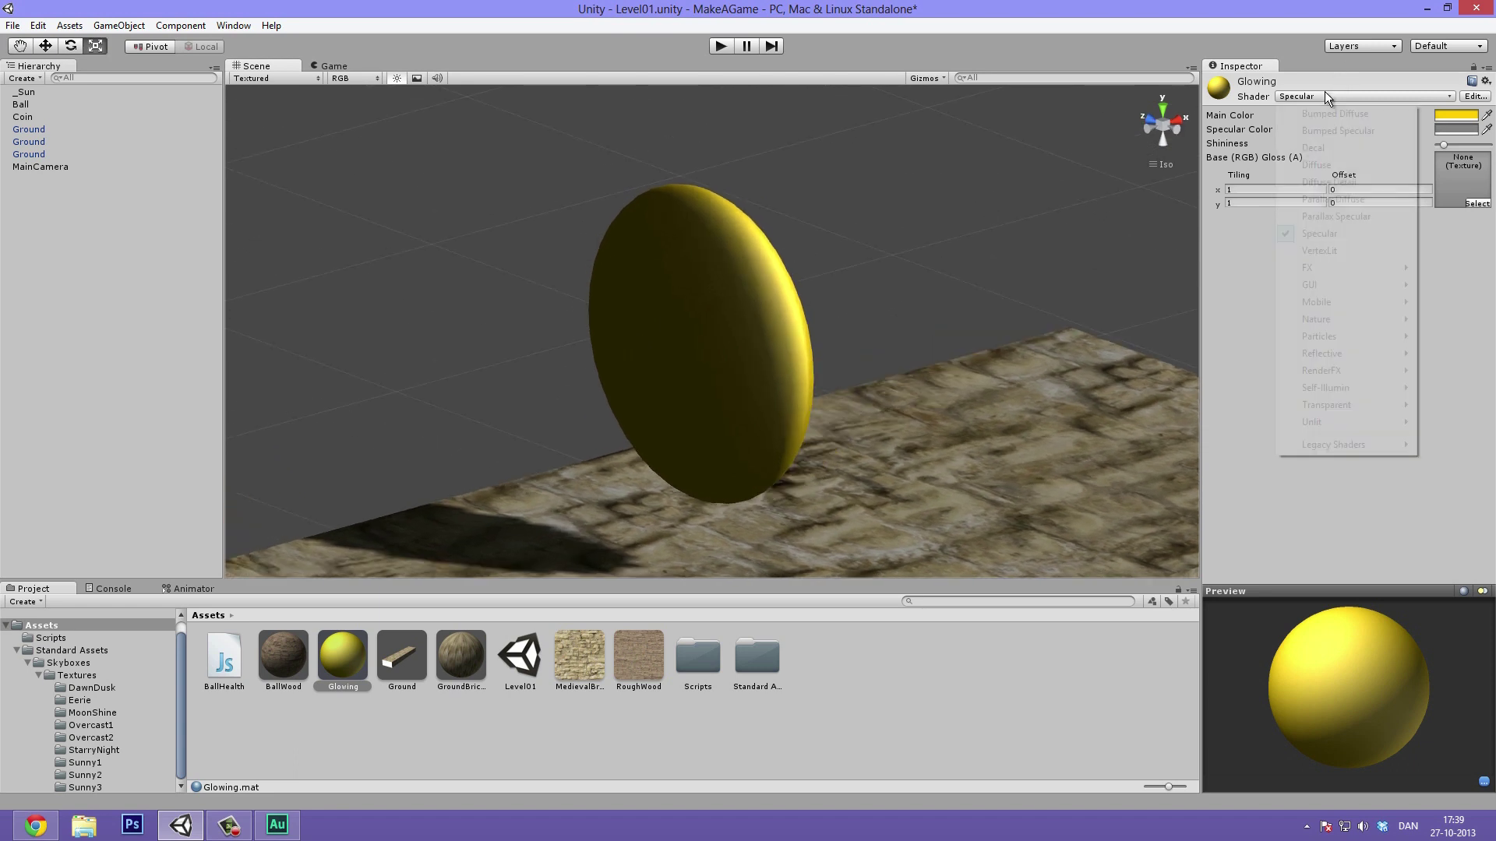
mouse_move(1353, 353)
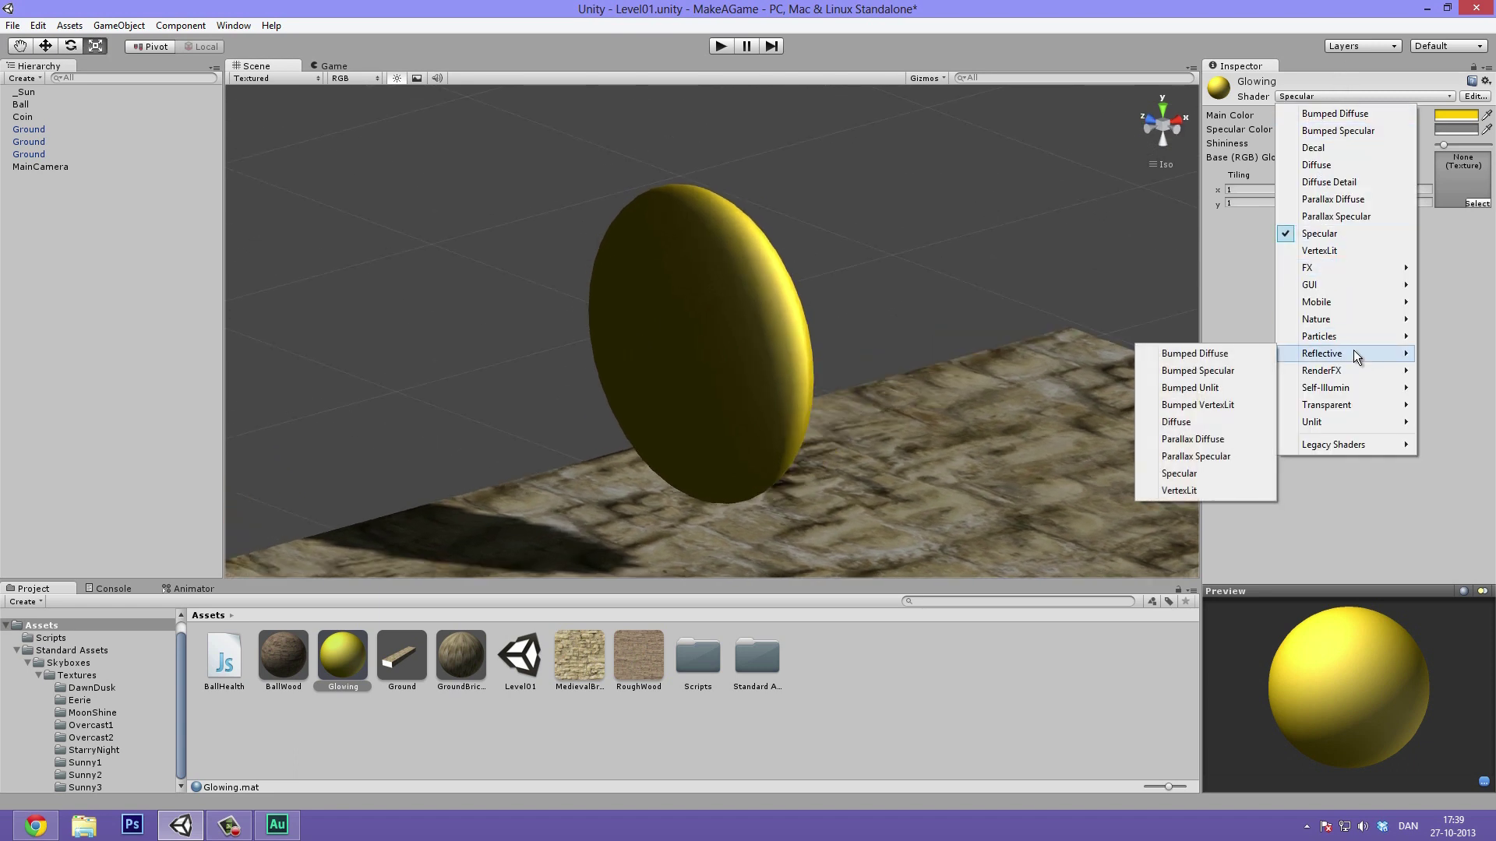
mouse_move(1362, 390)
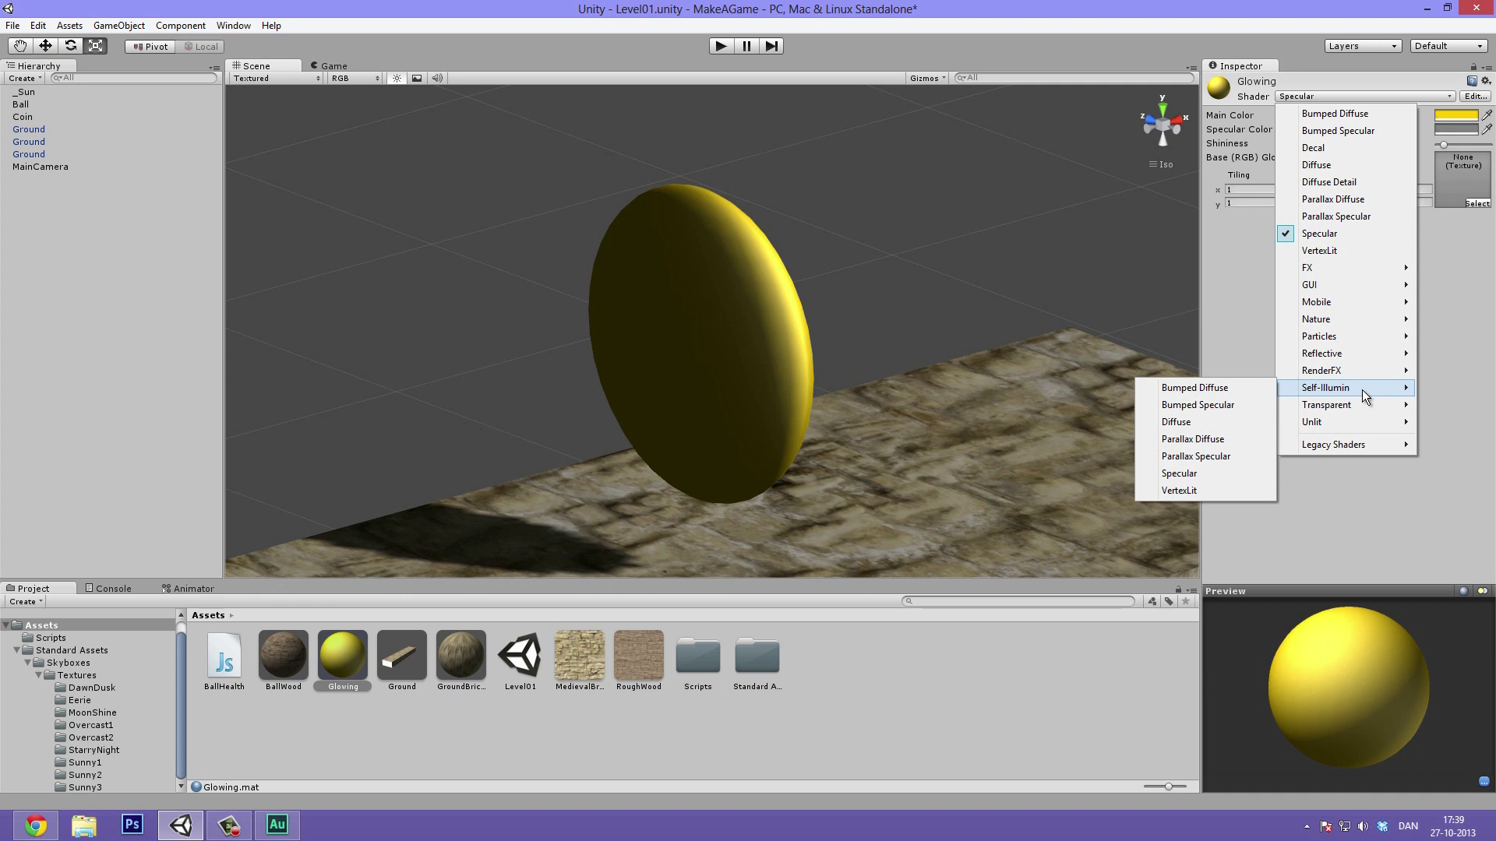
click(1153, 422)
mouse_move(803, 284)
alt+mouse_down()
mouse_move(600, 277)
mouse_move(787, 276)
alt+mouse_up()
scroll(787, 270, down, 3)
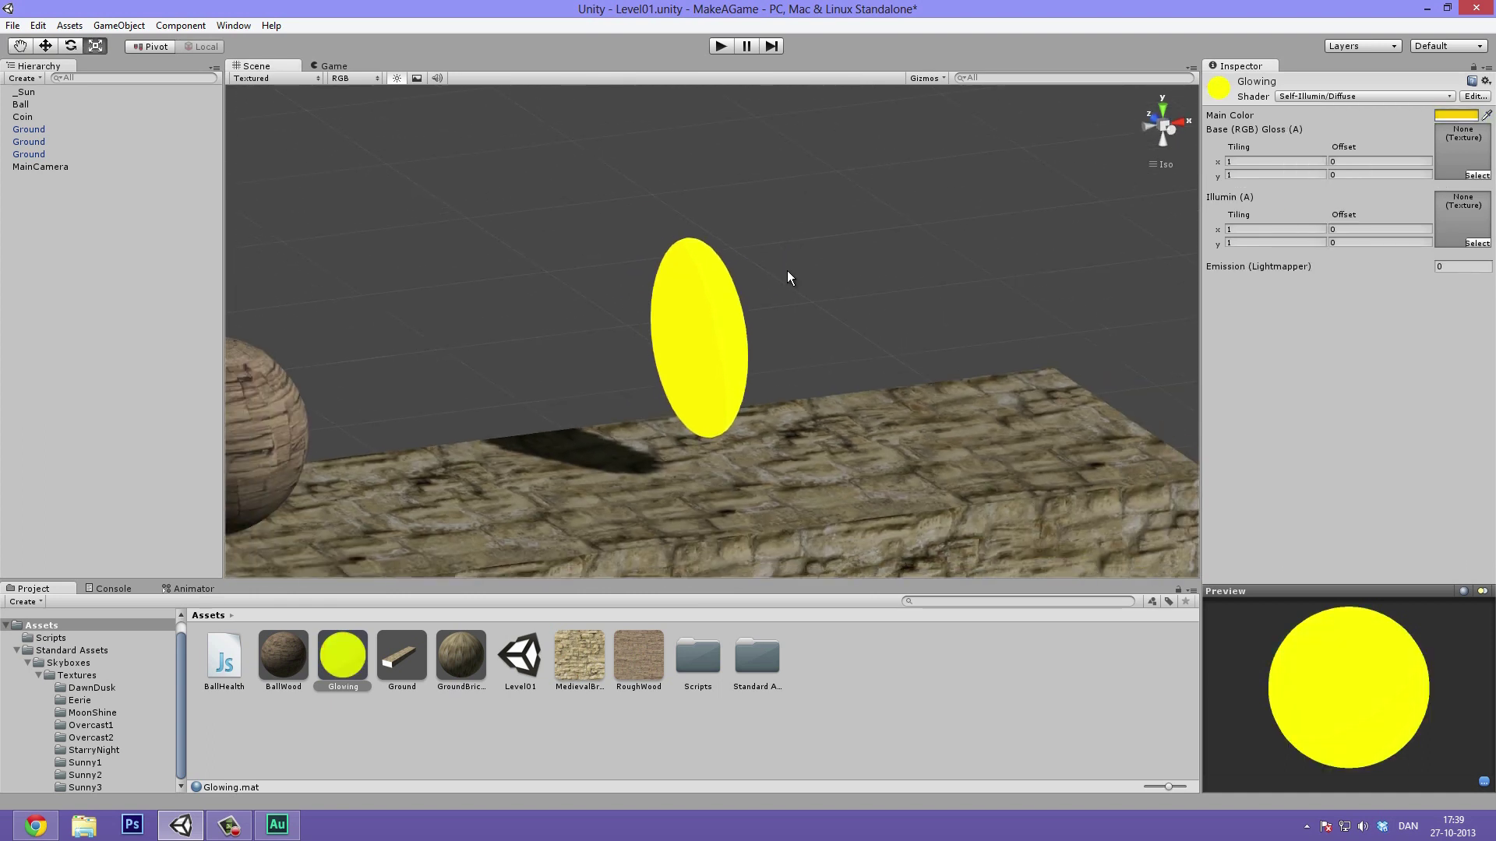
scroll(737, 302, down, 4)
scroll(740, 296, down, 5)
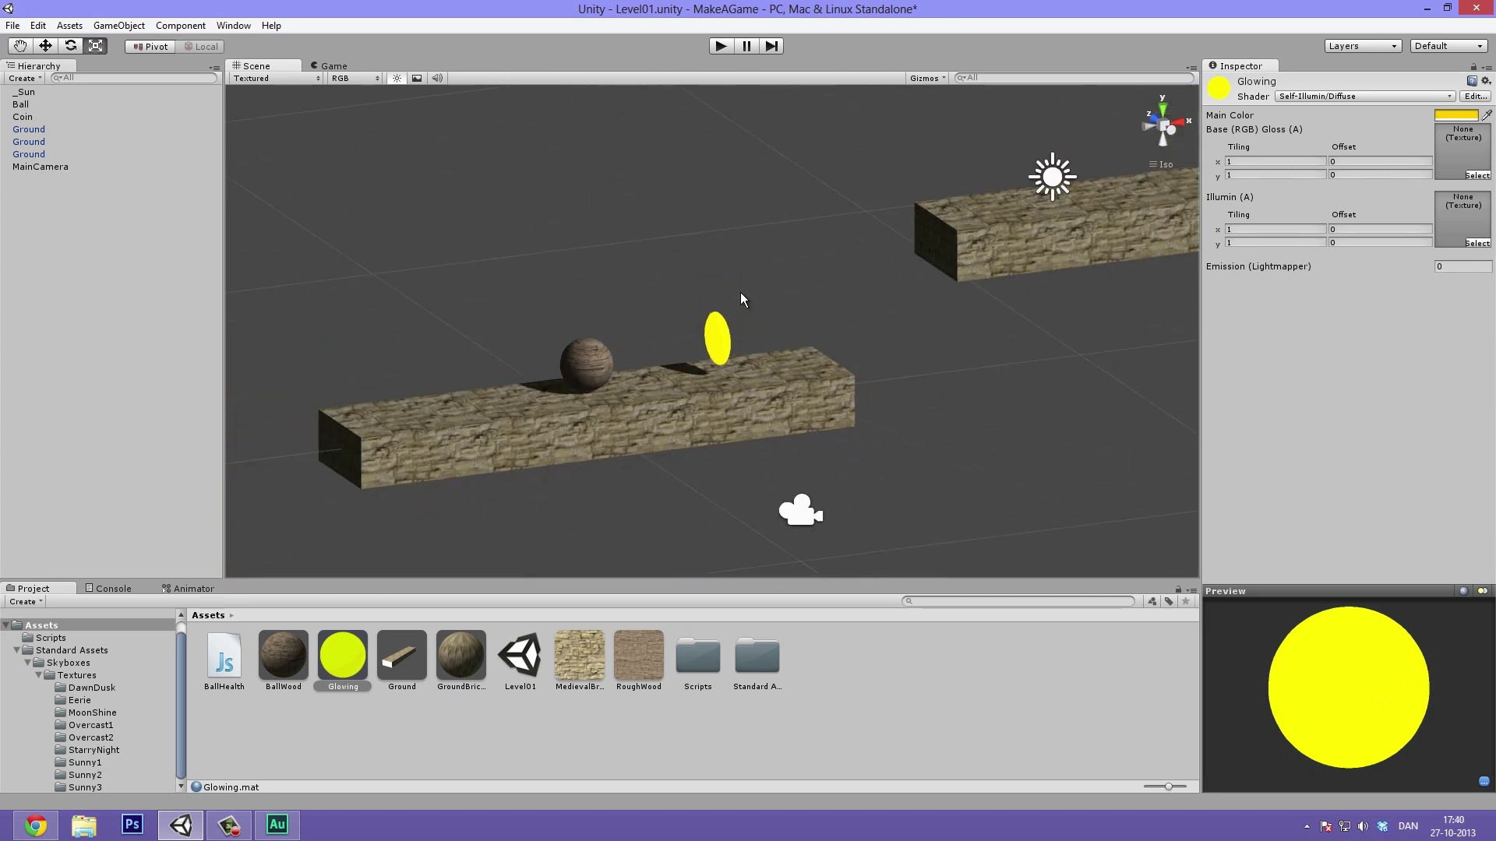
scroll(755, 352, up, 10)
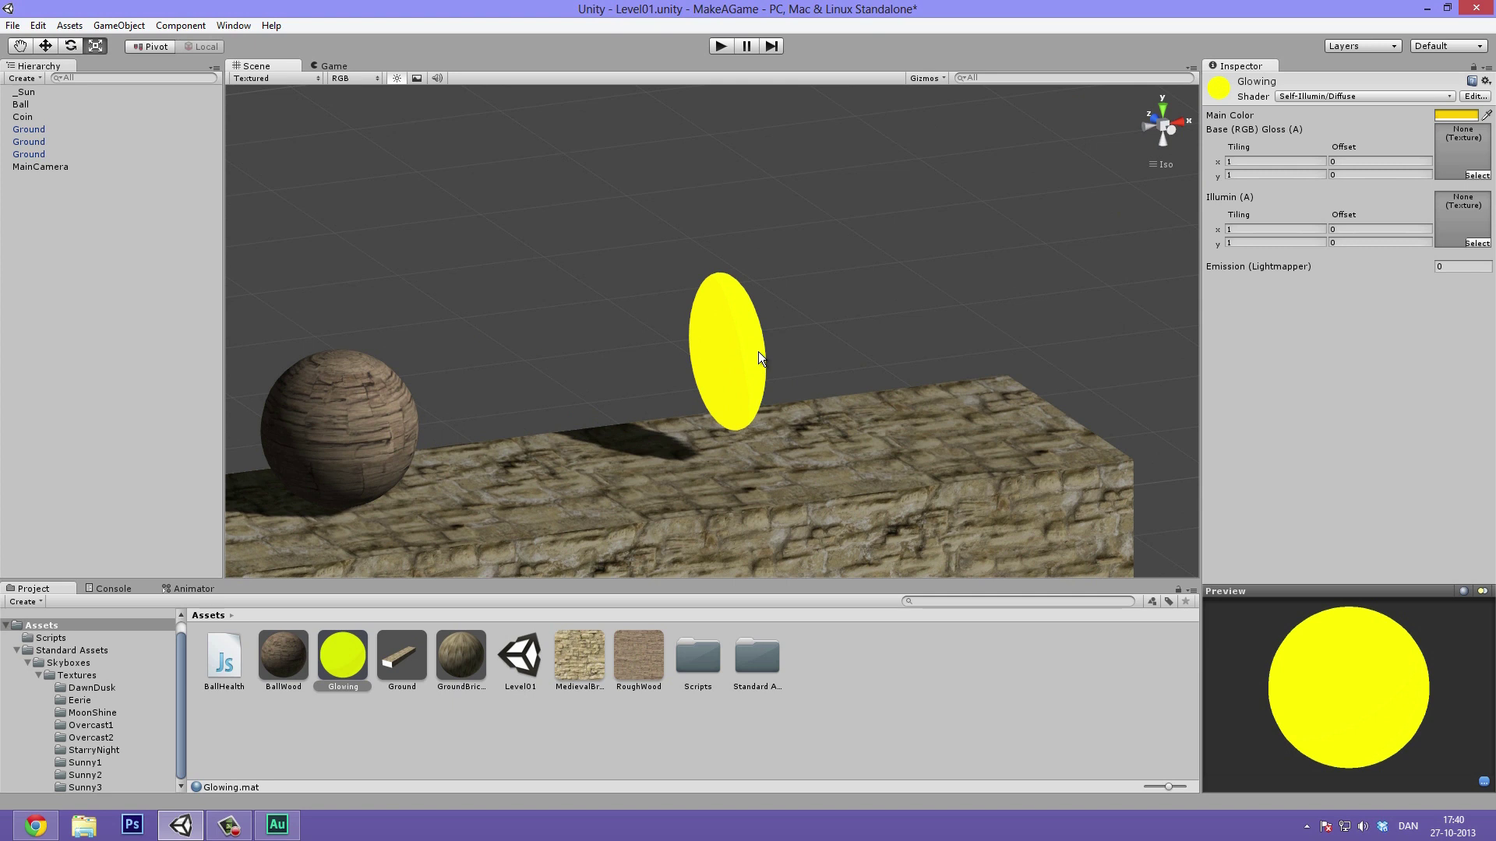
scroll(778, 338, up, 5)
alt+drag(724, 334, 687, 390)
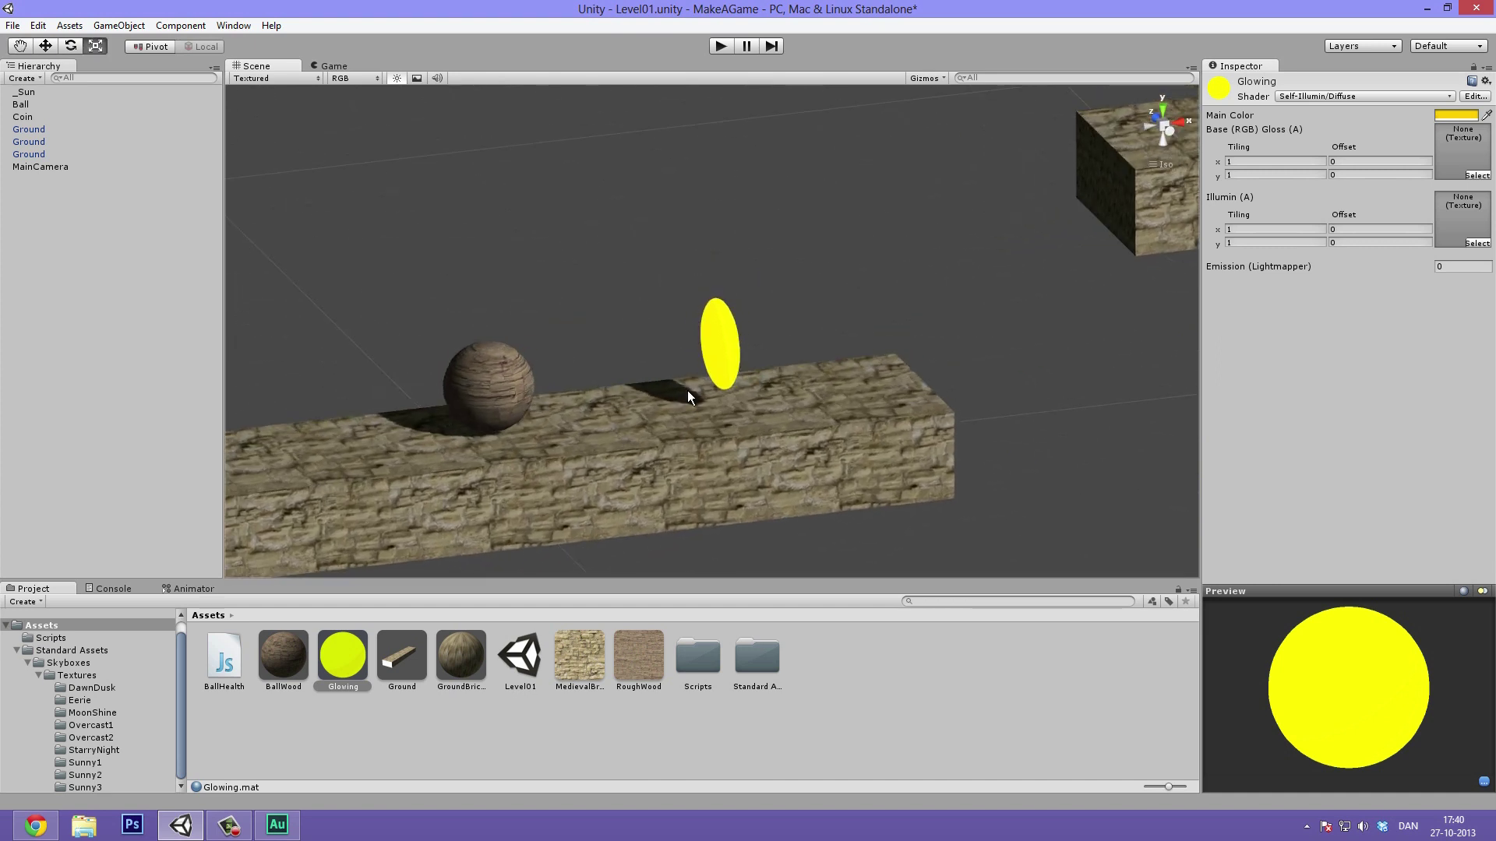
alt+drag(918, 215, 895, 273)
scroll(777, 314, up, 5)
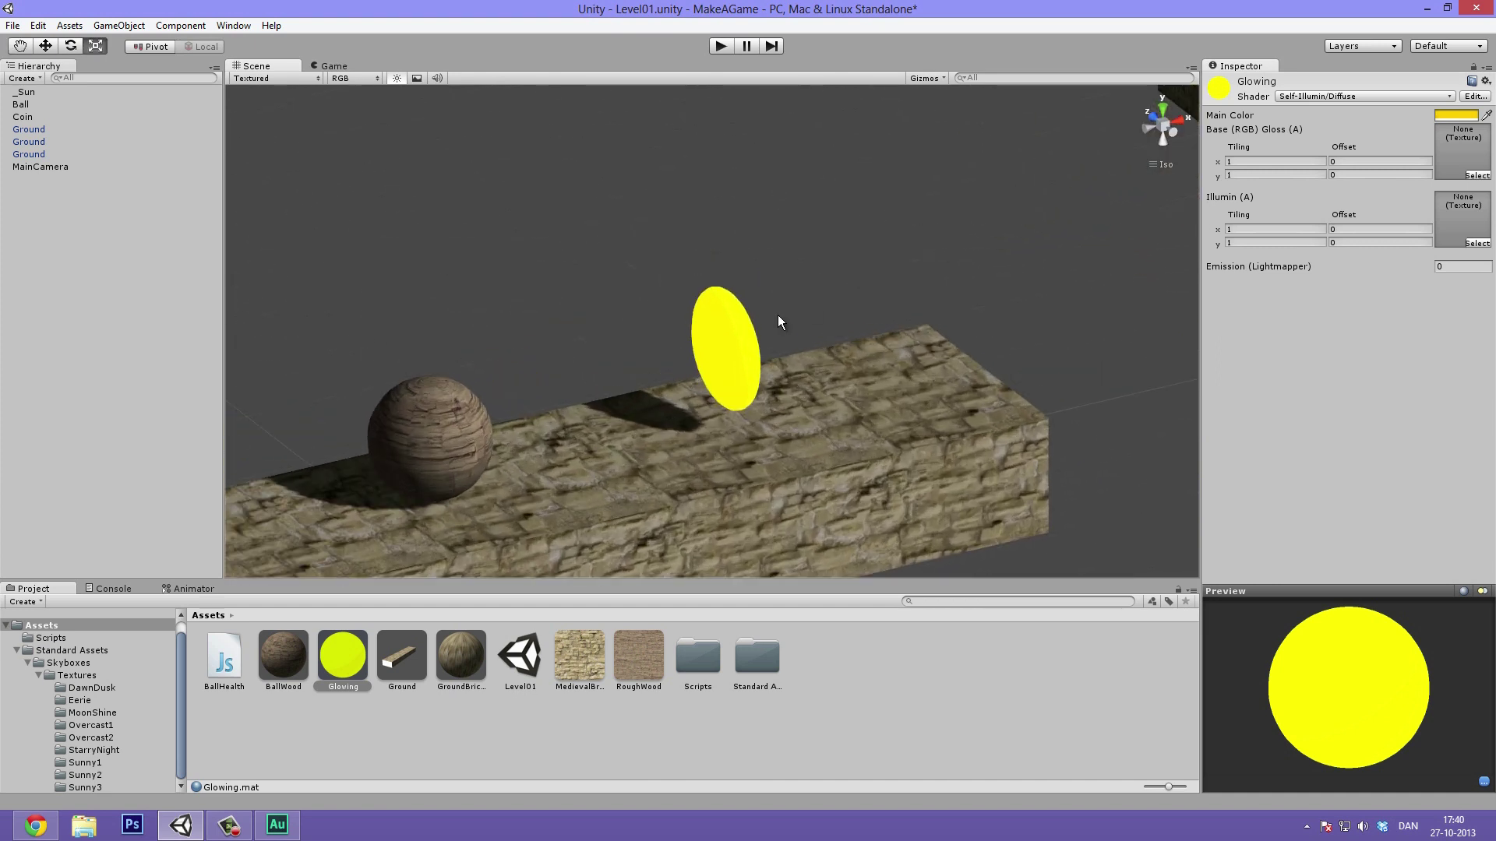
alt+drag(757, 318, 787, 268)
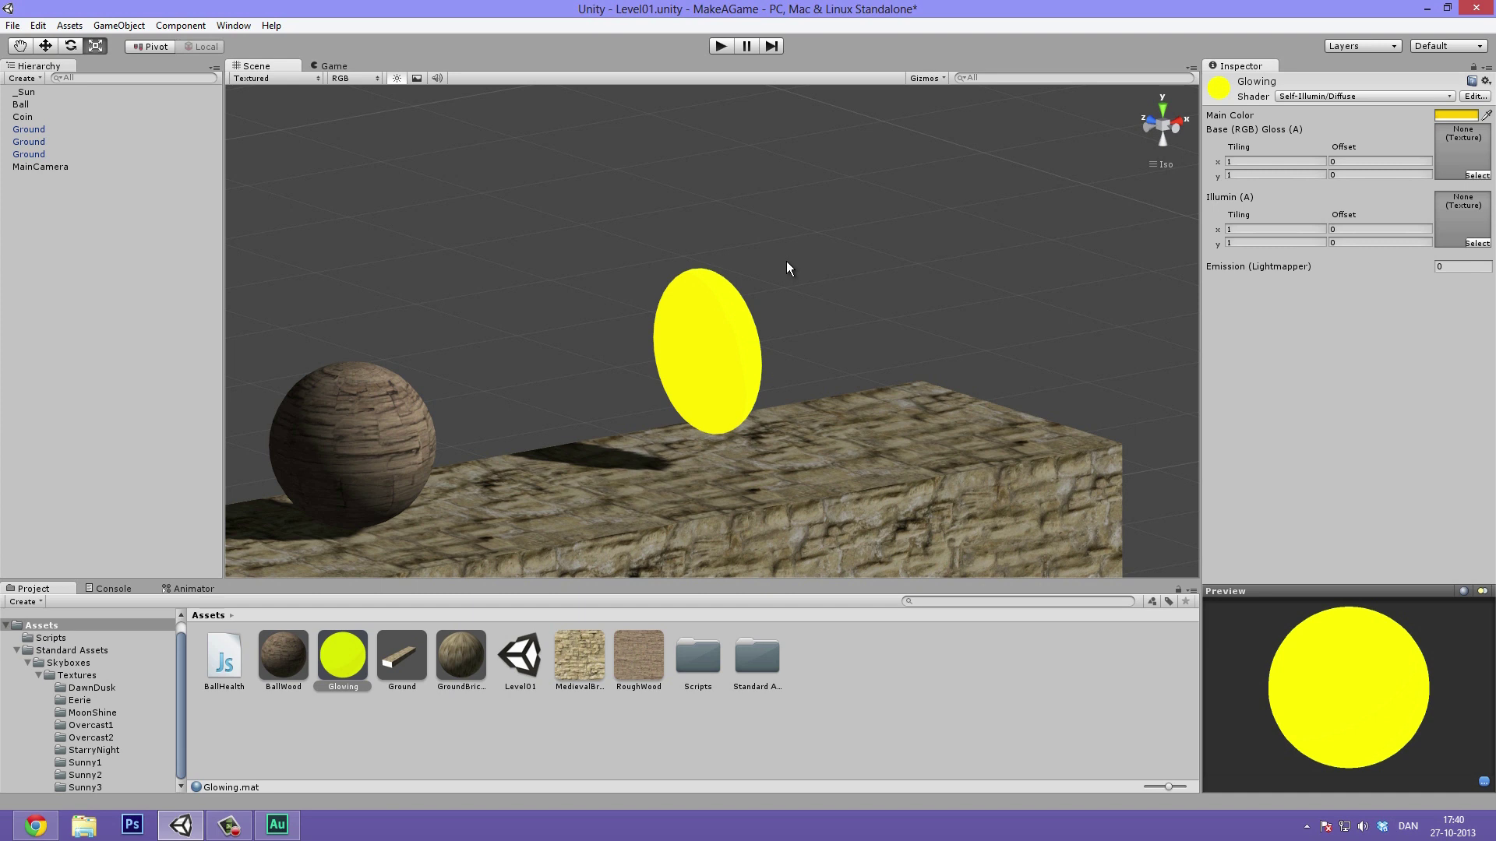
middle_drag(718, 288, 710, 293)
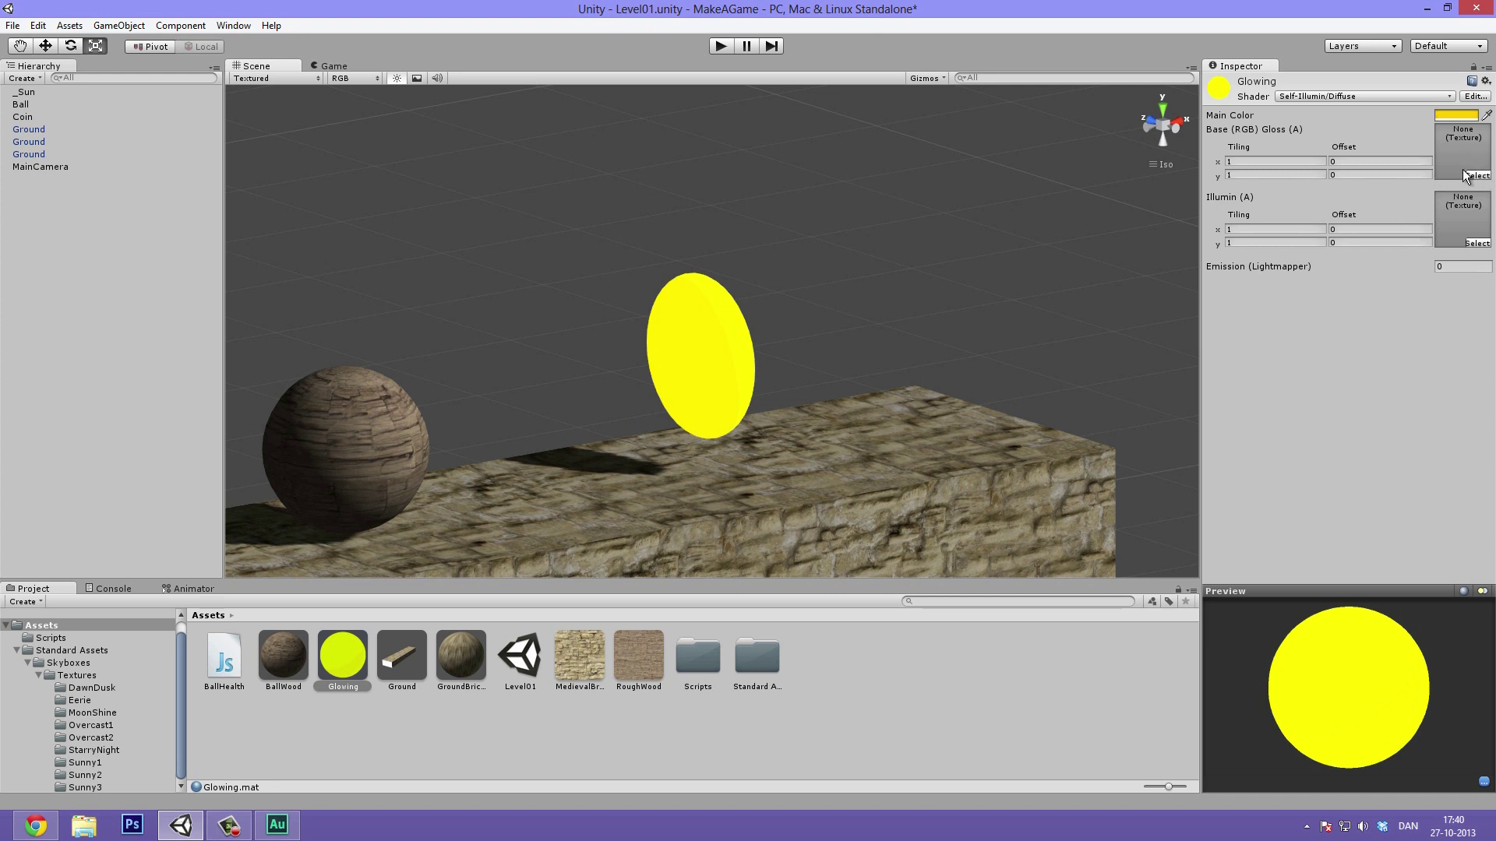
- Adjust the Glowing Main Color to a golden orange-yellow, about 255, 187, 8
alt+drag(969, 194, 1079, 187)
click(1456, 115)
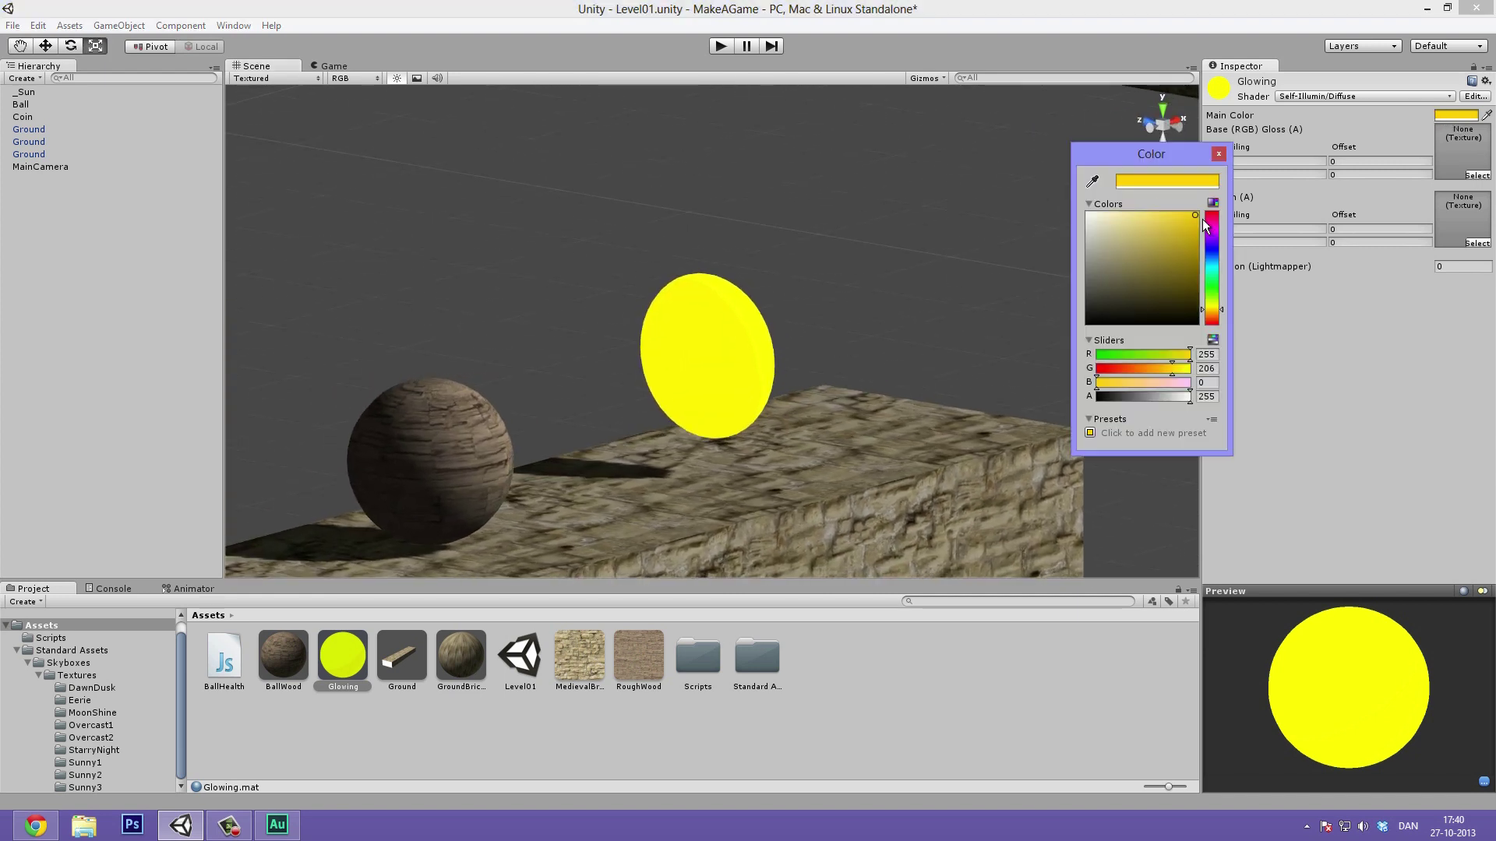
mouse_move(1192, 217)
mouse_down()
mouse_move(1157, 201)
mouse_move(1196, 200)
mouse_move(1130, 199)
mouse_move(1194, 184)
mouse_up()
drag(1216, 315, 1217, 317)
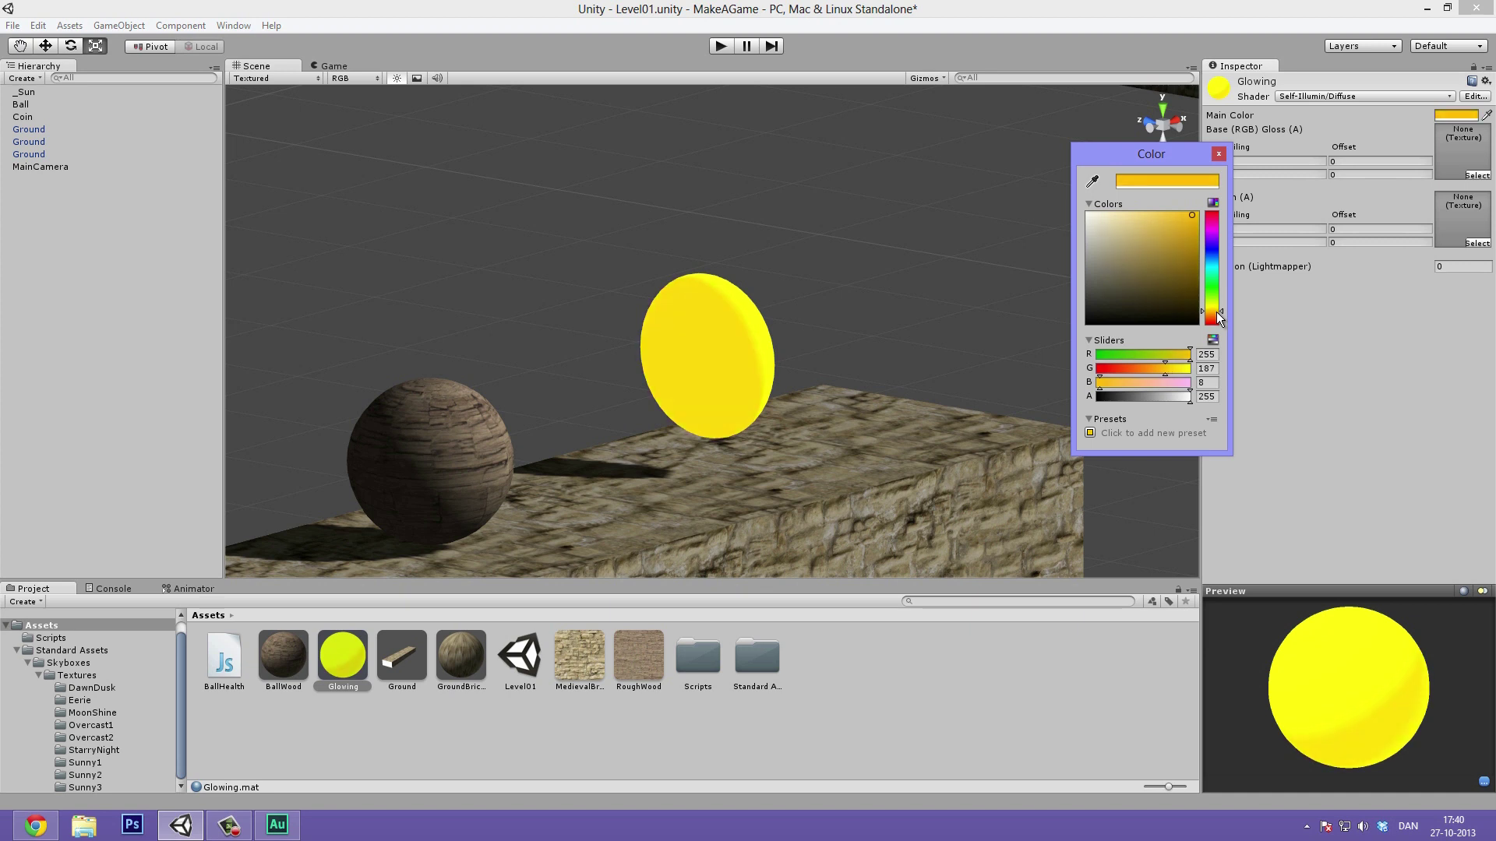
alt+click(818, 246)
alt+drag(801, 250, 622, 306)
scroll(584, 372, down, 5)
alt+drag(699, 348, 615, 219)
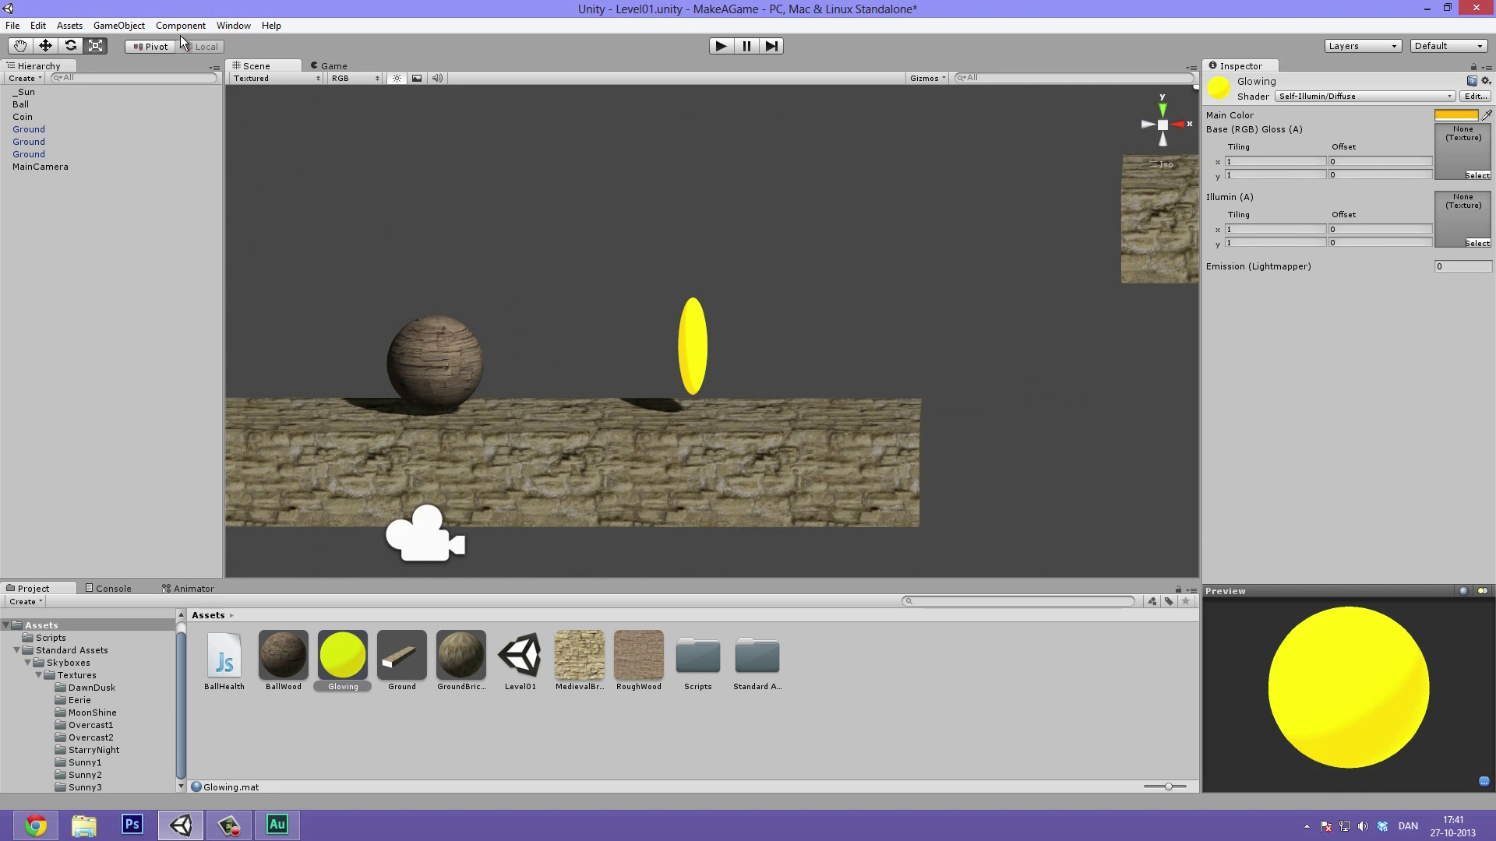
- Add a new Point Light and name it CoinLight
click(127, 25)
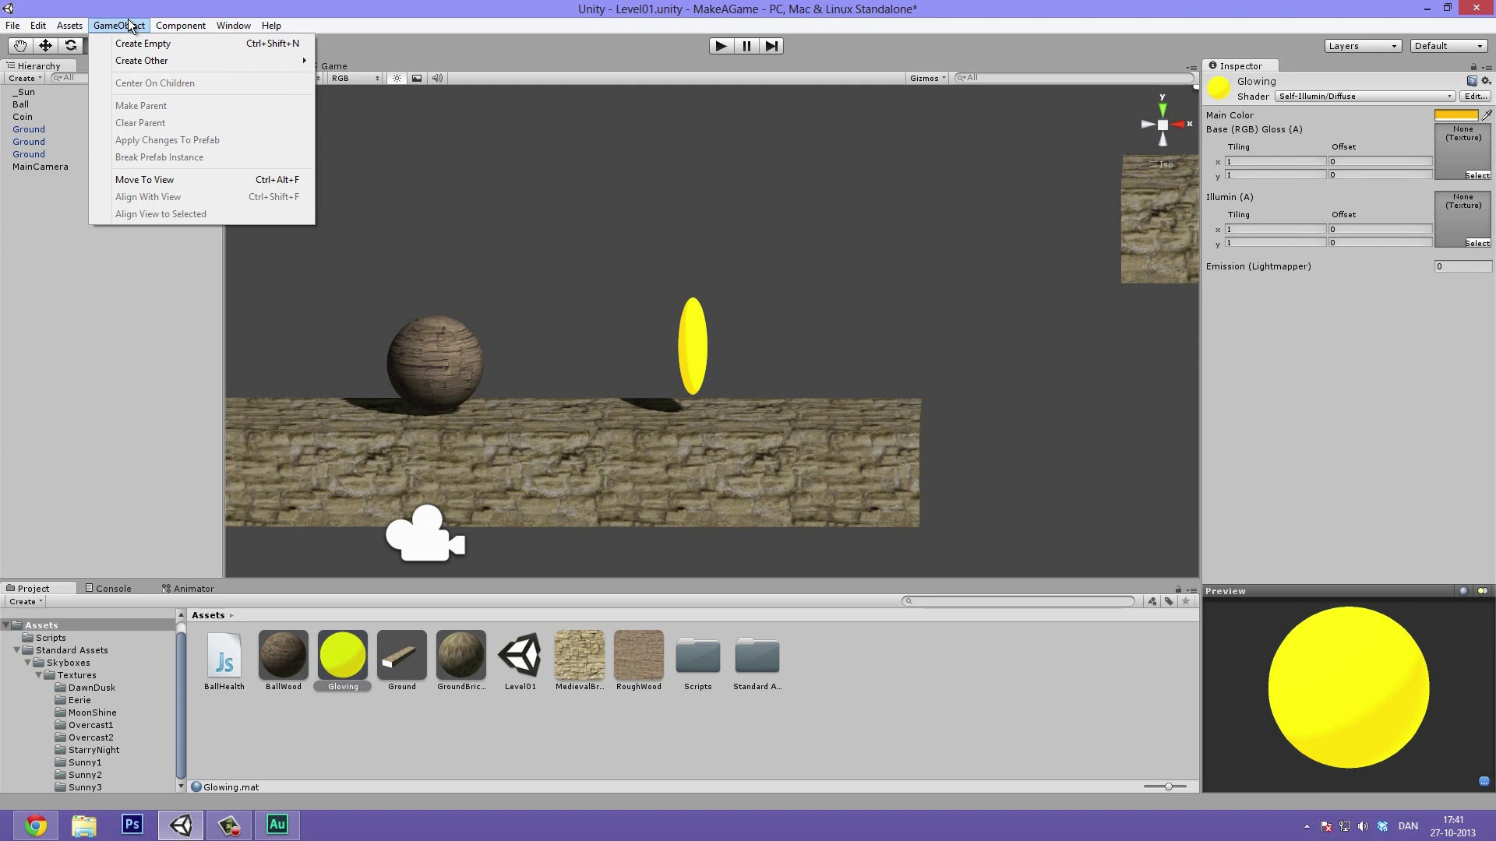
mouse_move(190, 64)
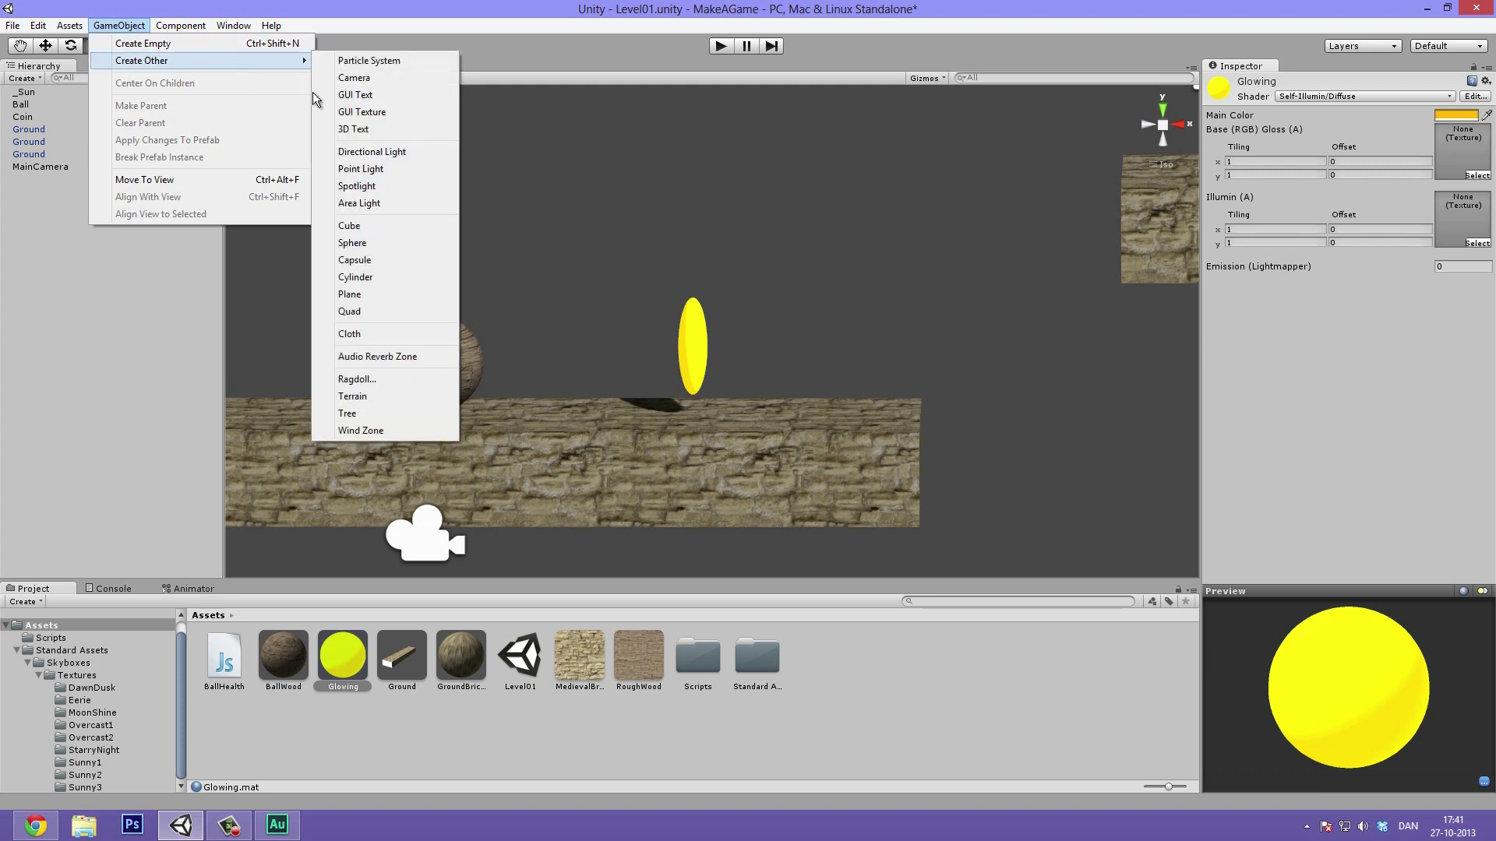
click(394, 168)
click(1301, 80)
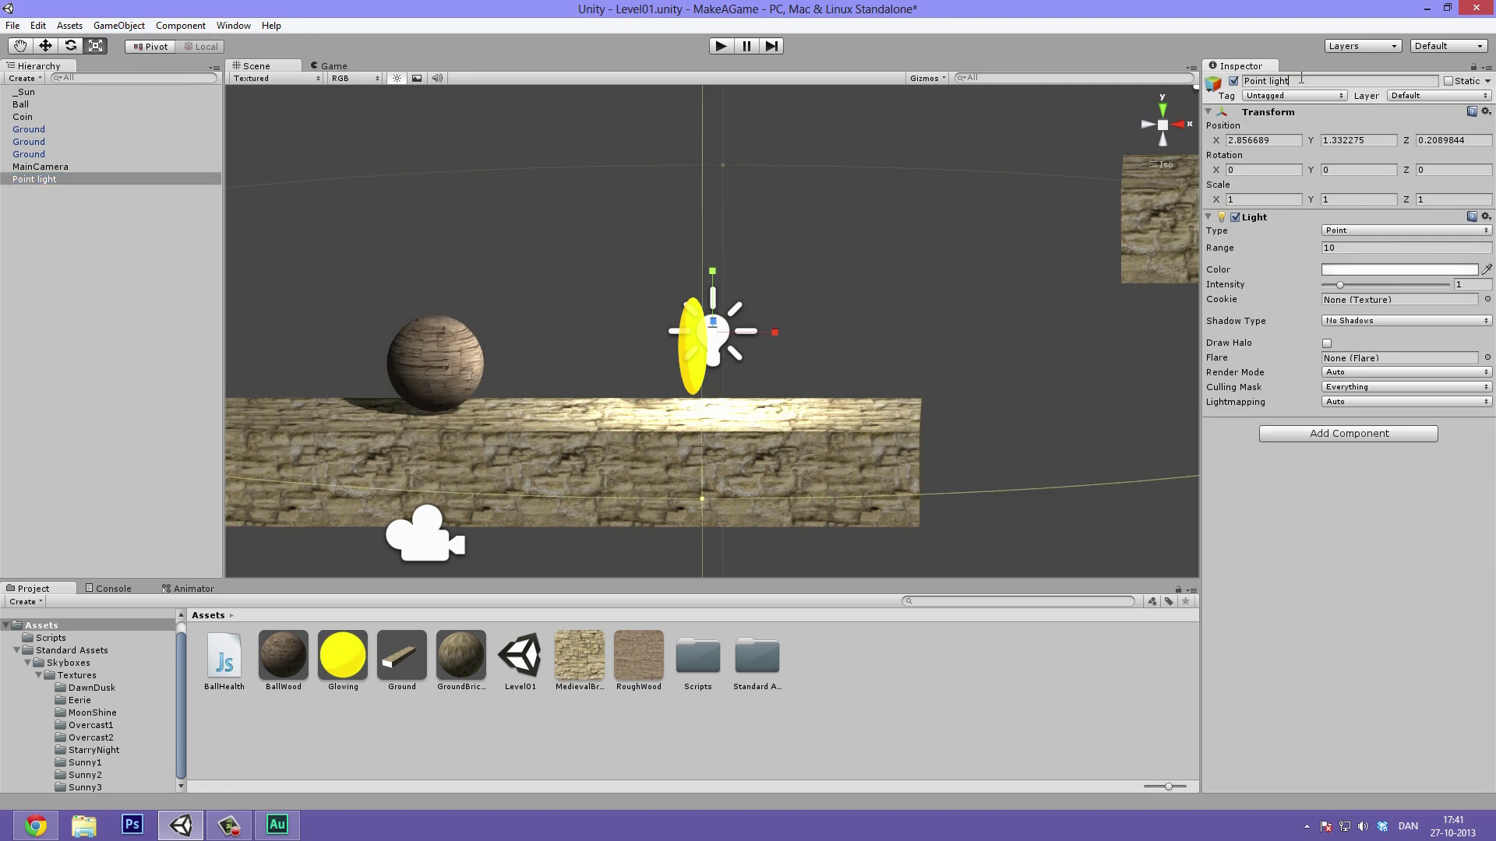
text(C)
key(Return)
- Parent CoinLight under Coin and set its position to 0, 0, 0
drag(43, 131, 42, 118)
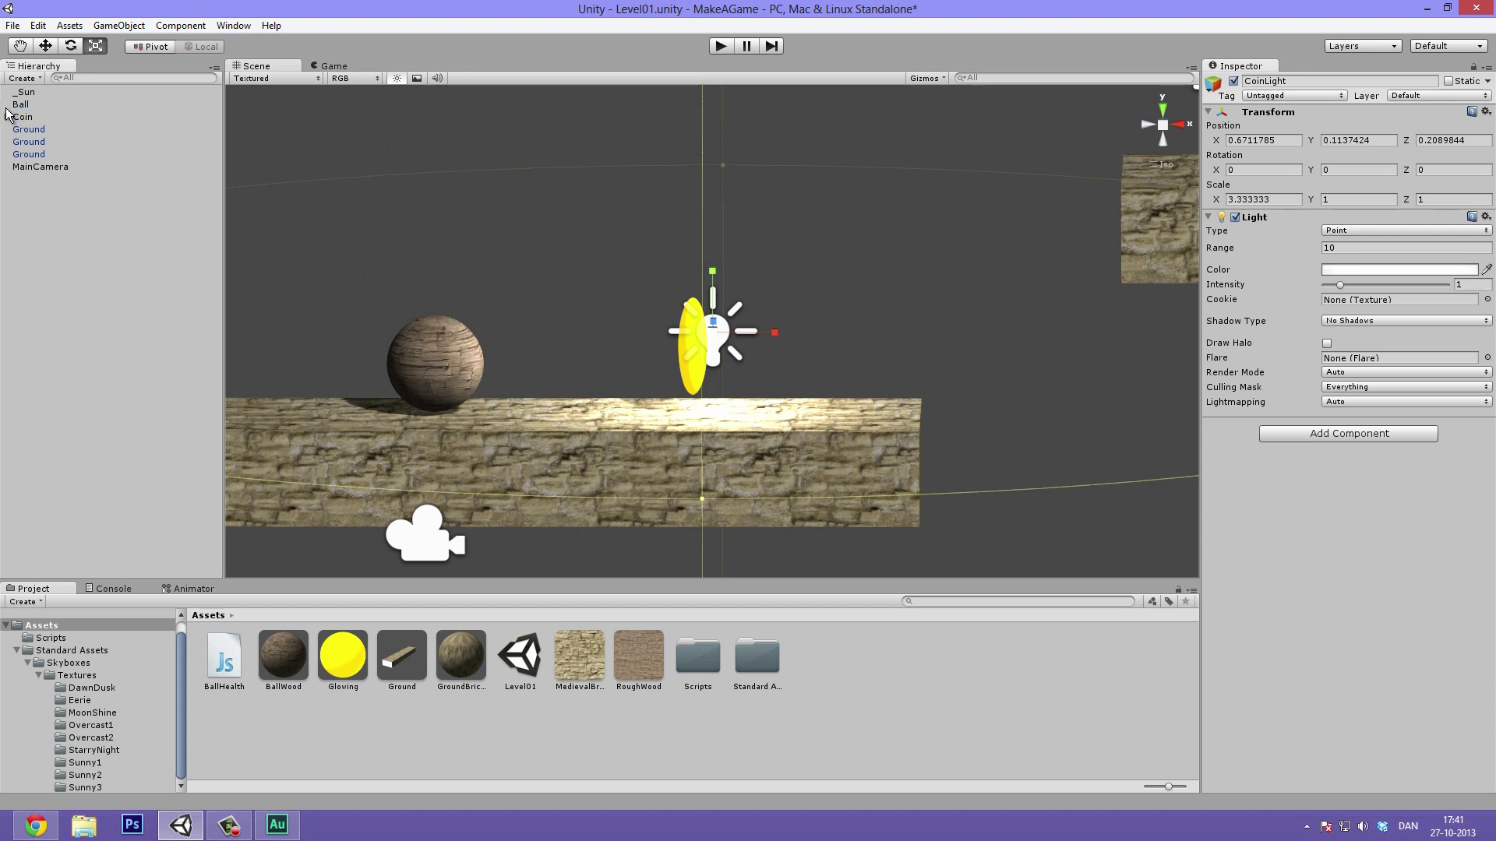
click(1280, 142)
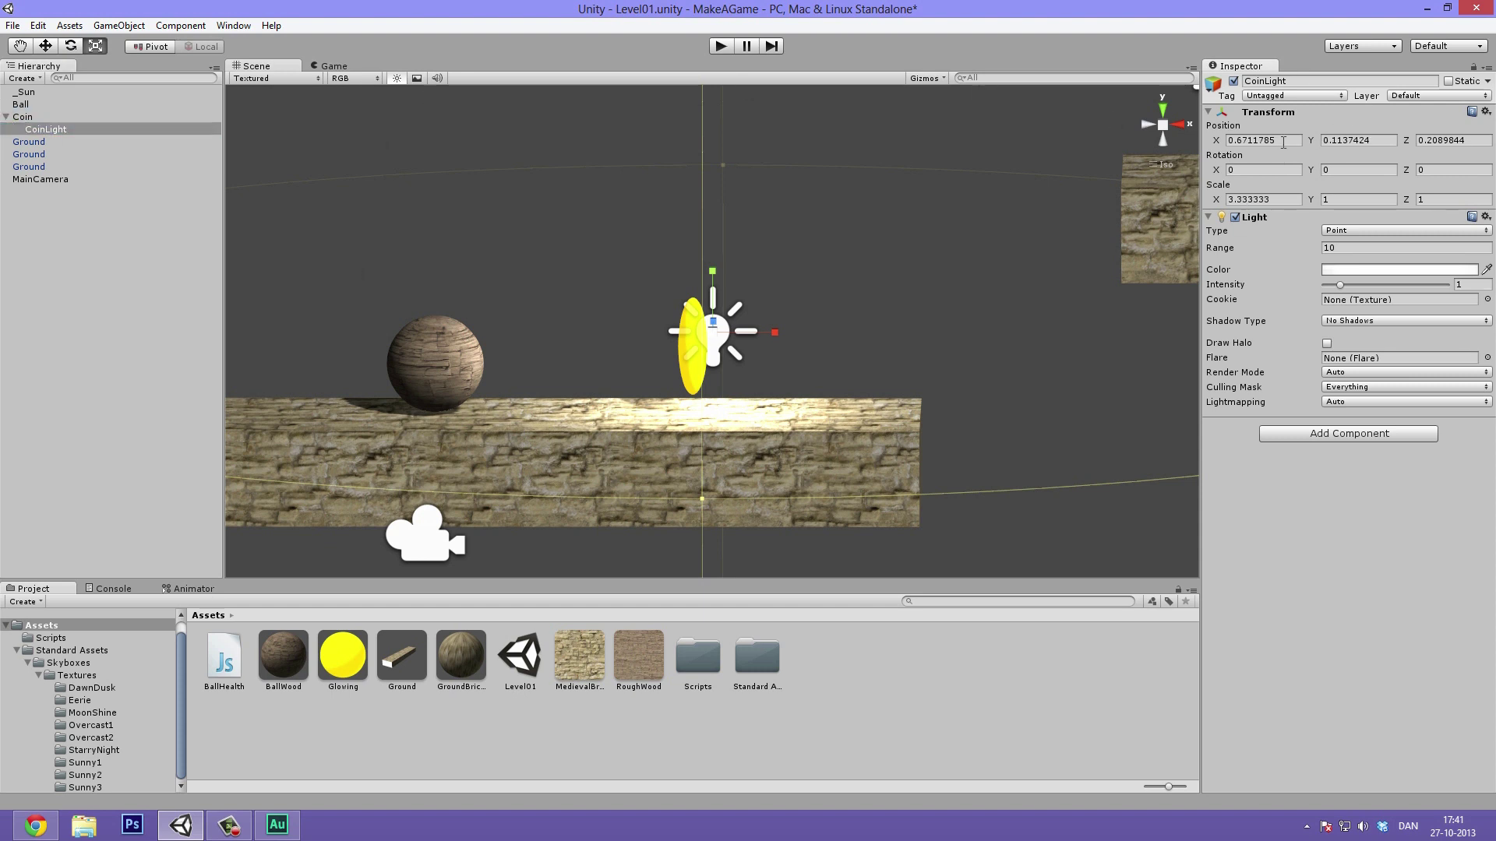
text(0)
key(Tab)
text(0)
key(Tab)
text(0)
key(Return)
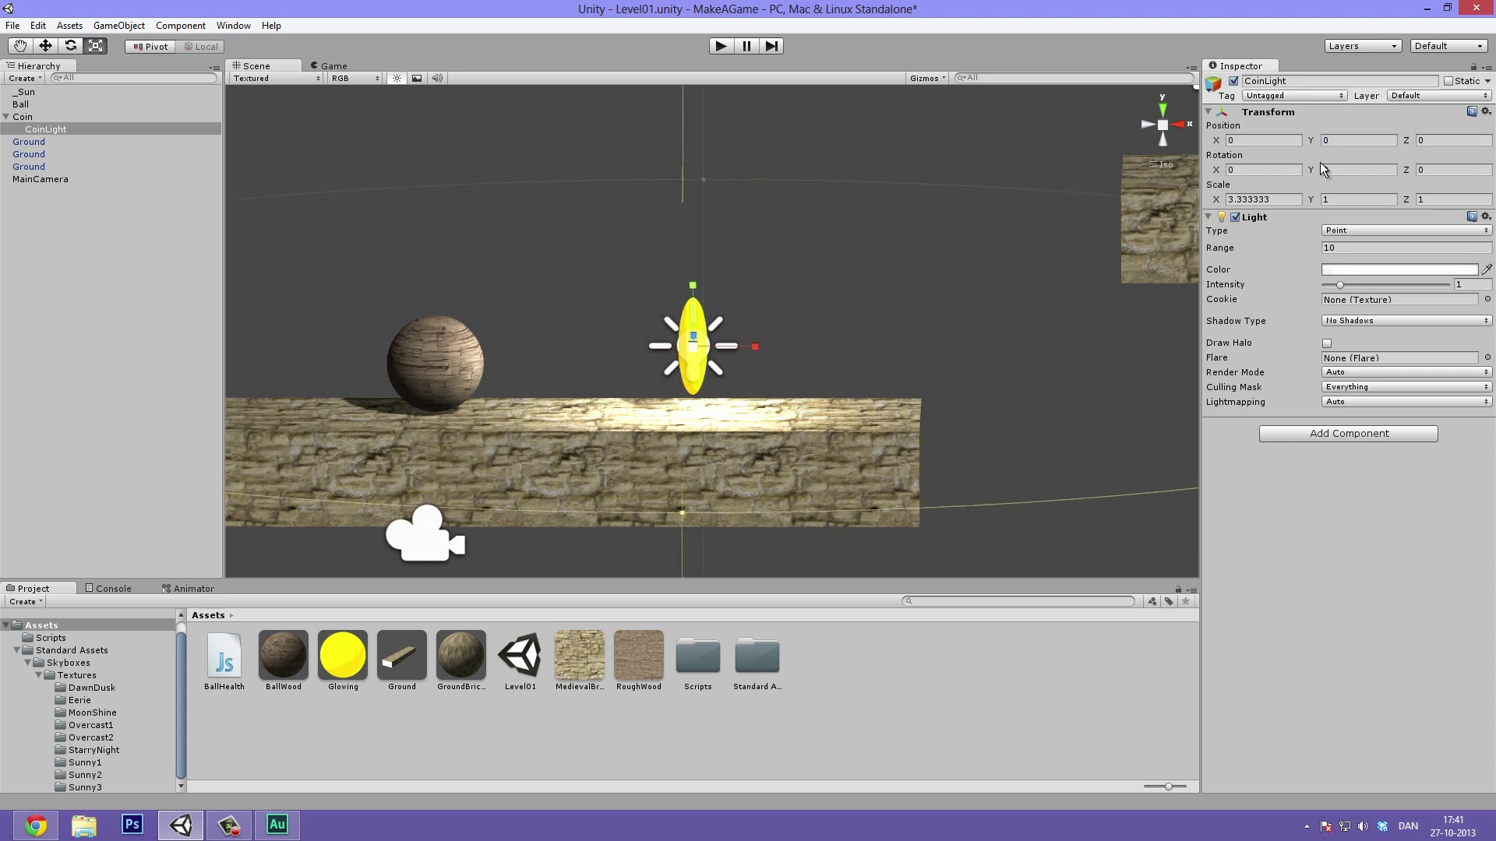
middle_drag(740, 341, 771, 334)
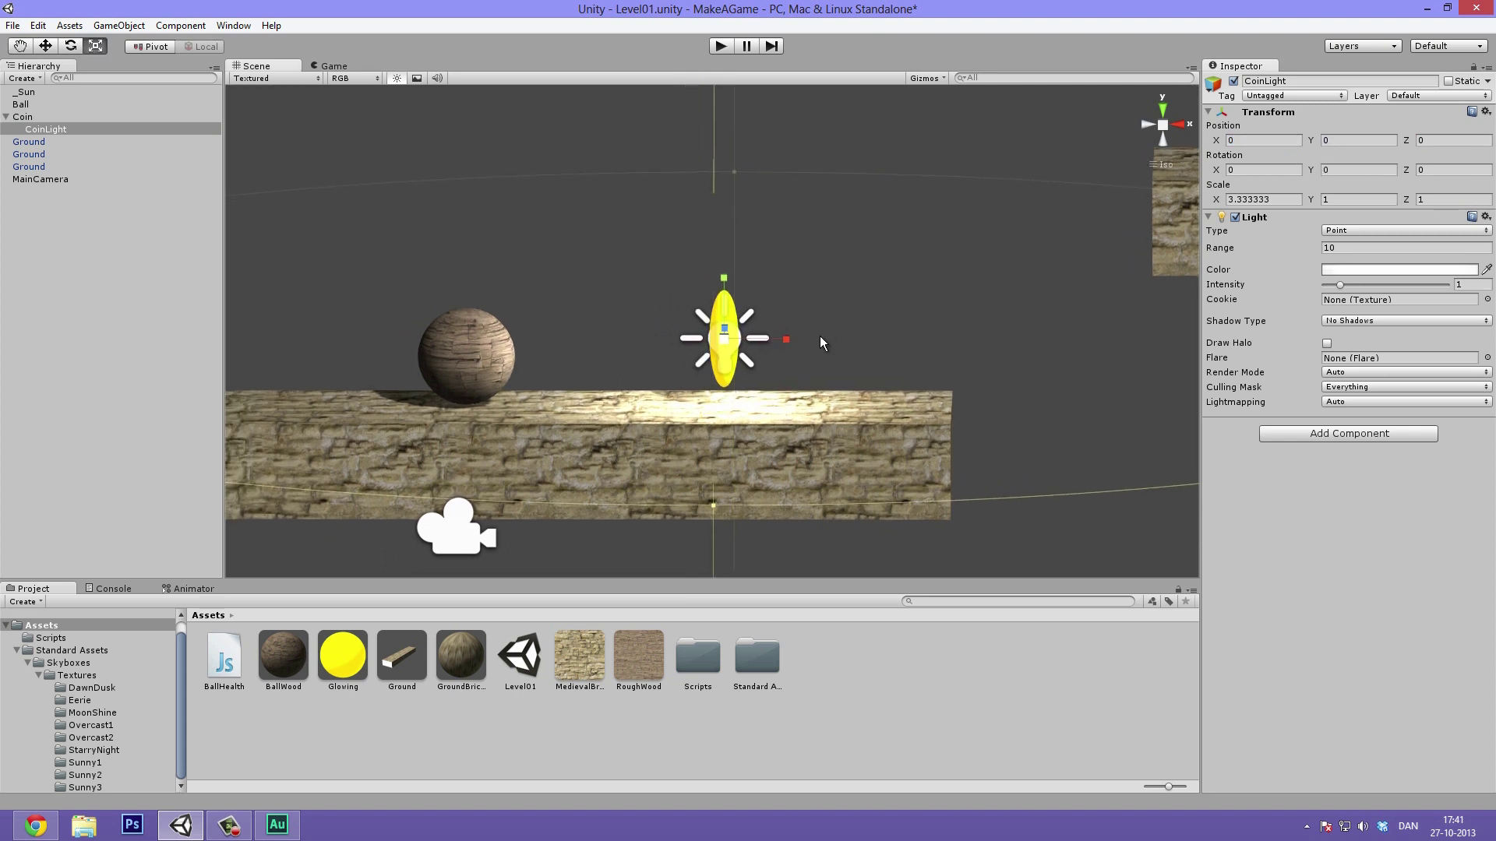
alt+drag(820, 337, 1045, 202)
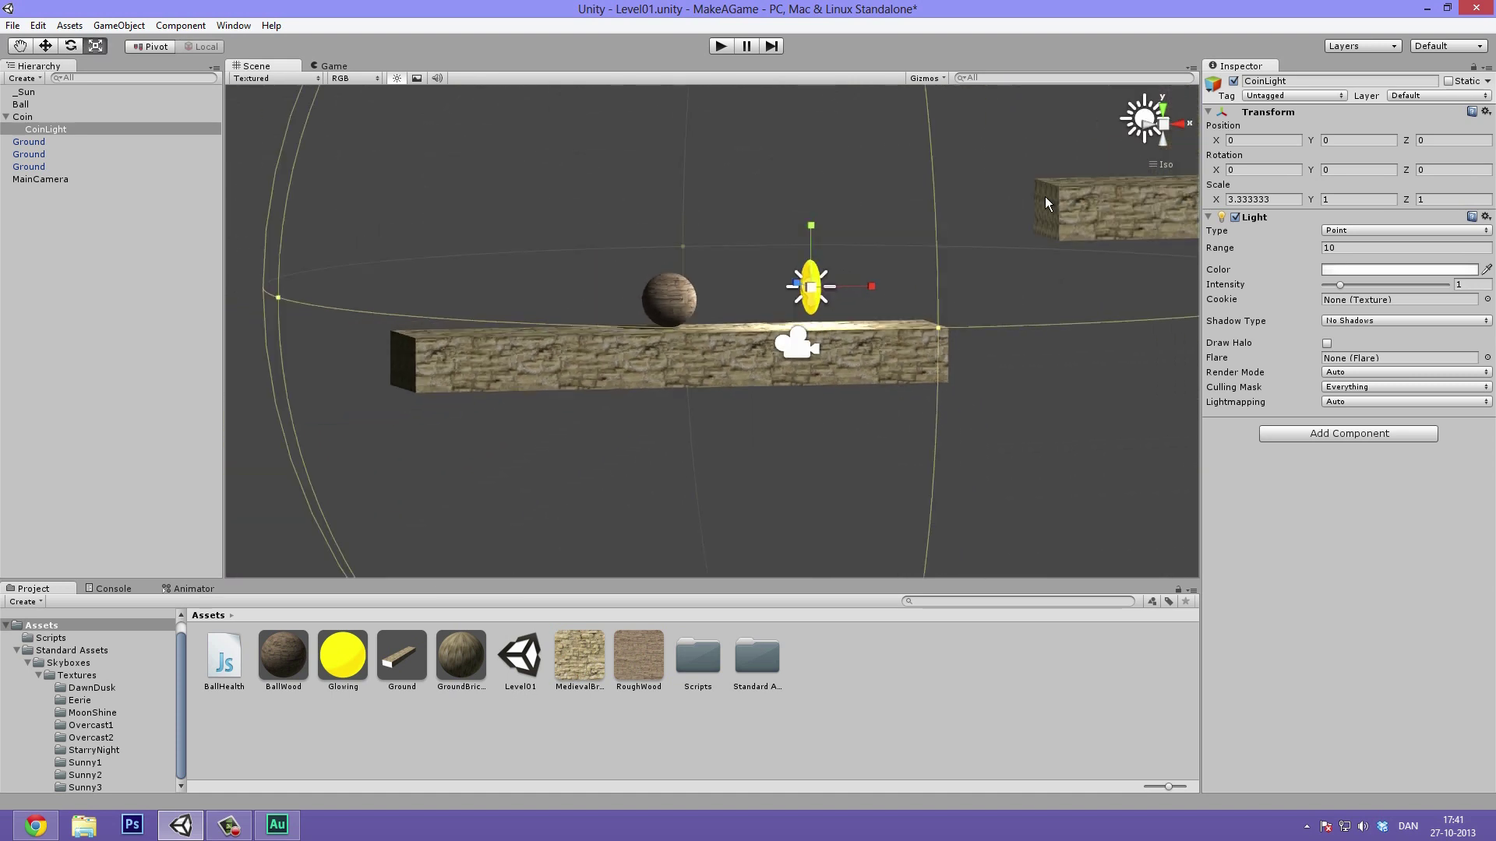
click(1358, 139)
click(804, 151)
alt+drag(805, 152, 335, 159)
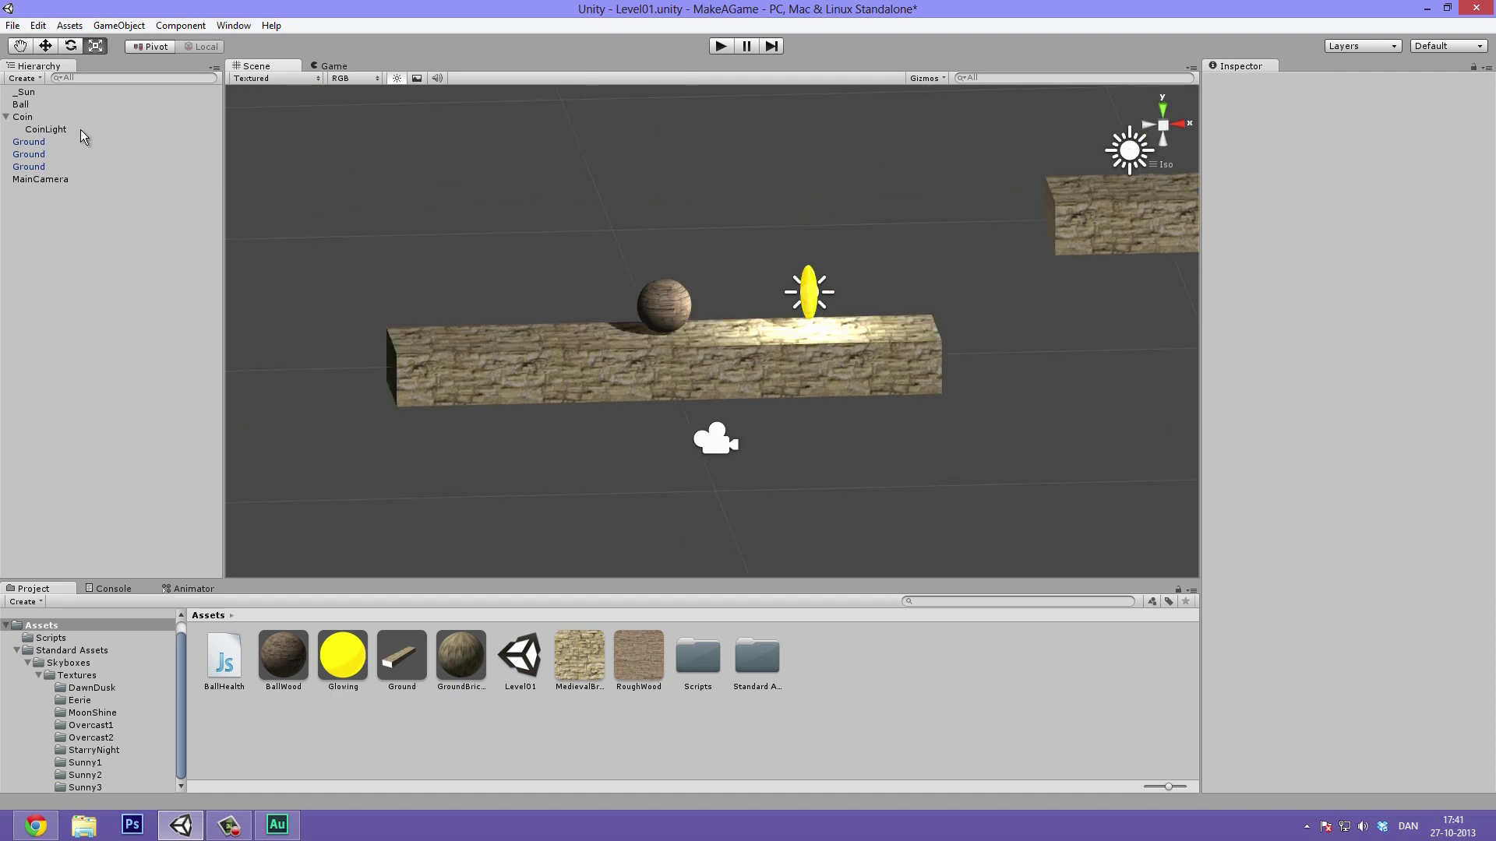
click(48, 130)
drag(60, 130, 80, 234)
alt+drag(581, 305, 523, 293)
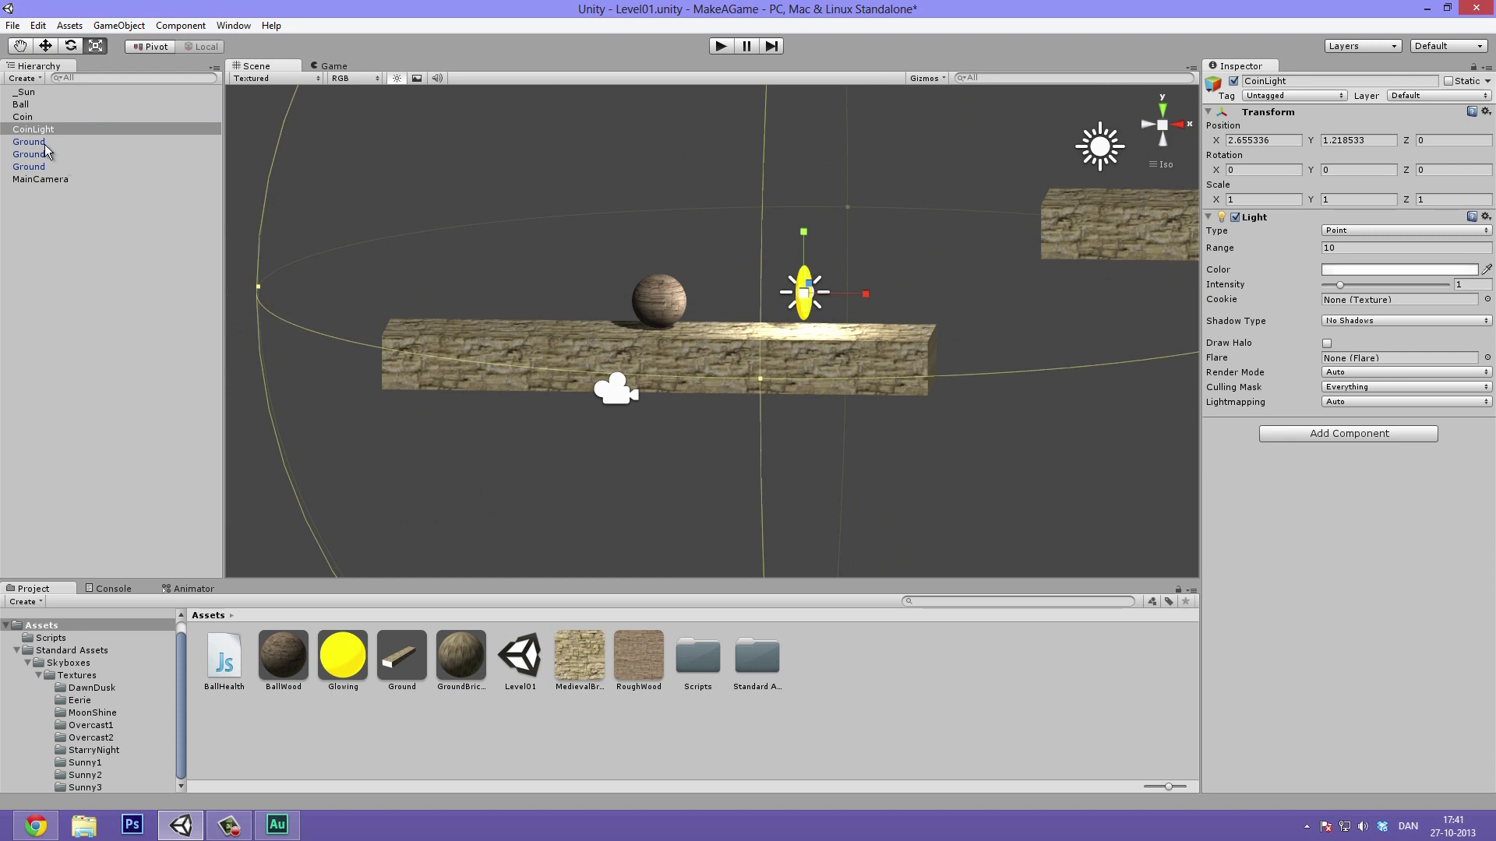
click(154, 129)
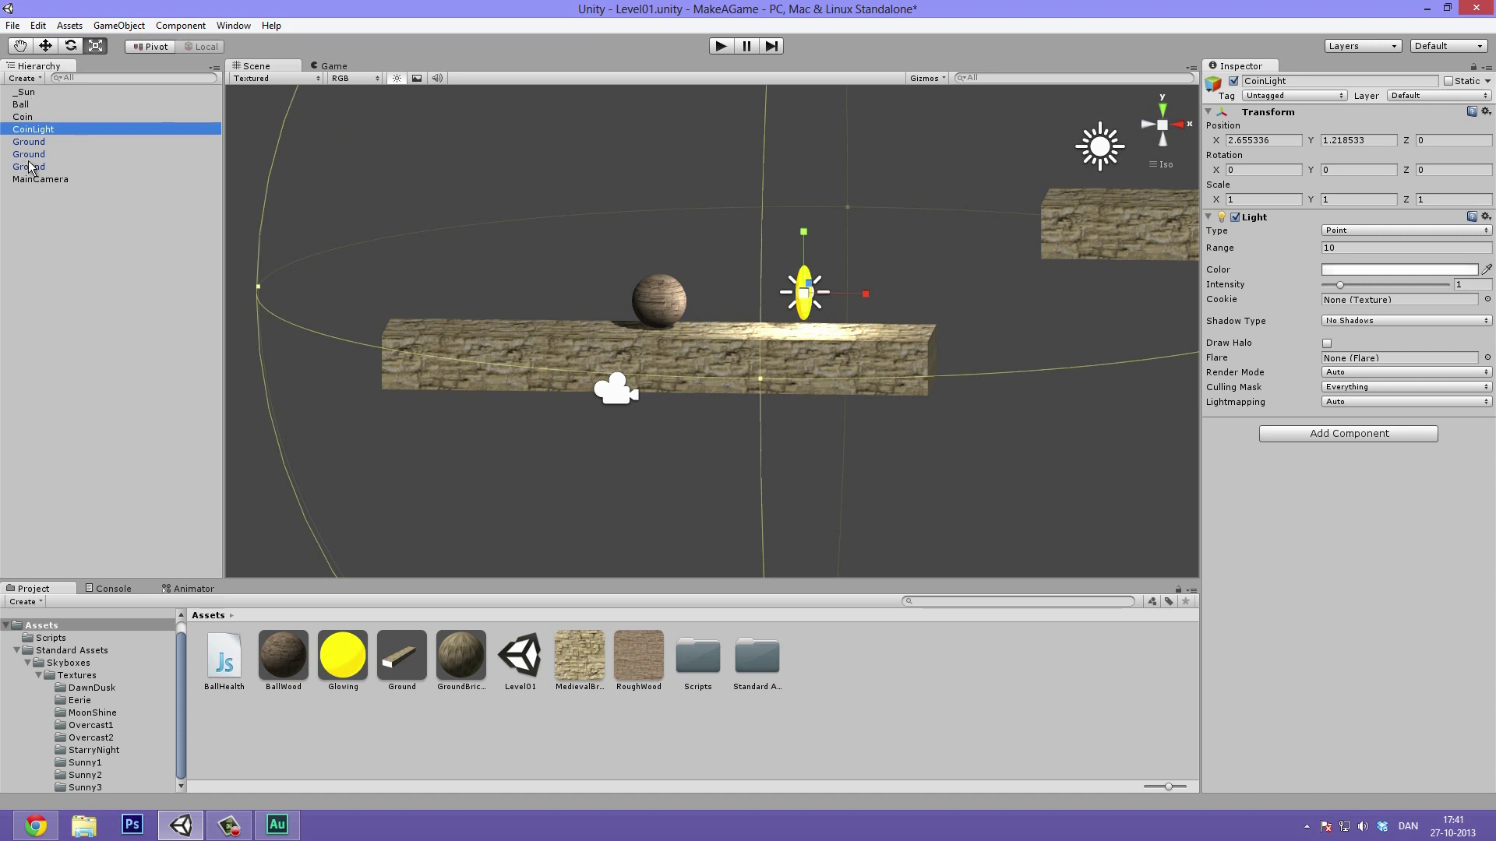
mouse_move(28, 135)
mouse_down()
mouse_move(45, 140)
mouse_move(37, 119)
mouse_up()
alt+drag(639, 351, 669, 289)
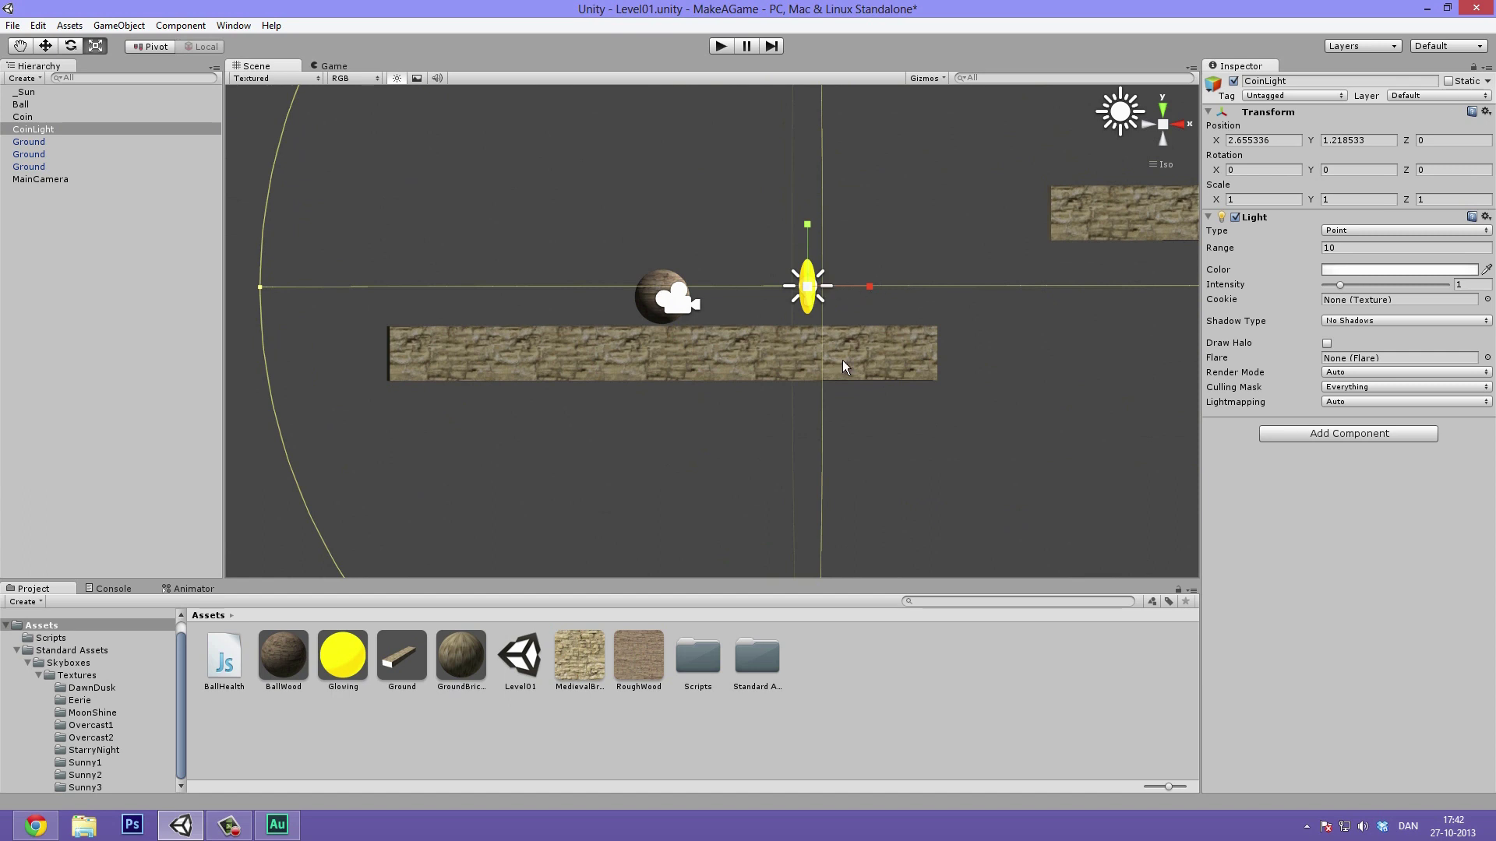
click(1285, 140)
text(0)
key(Tab)
text(0)
key(Tab)
alt+drag(942, 244, 853, 331)
key(ctrl+z)
key(ctrl+z)
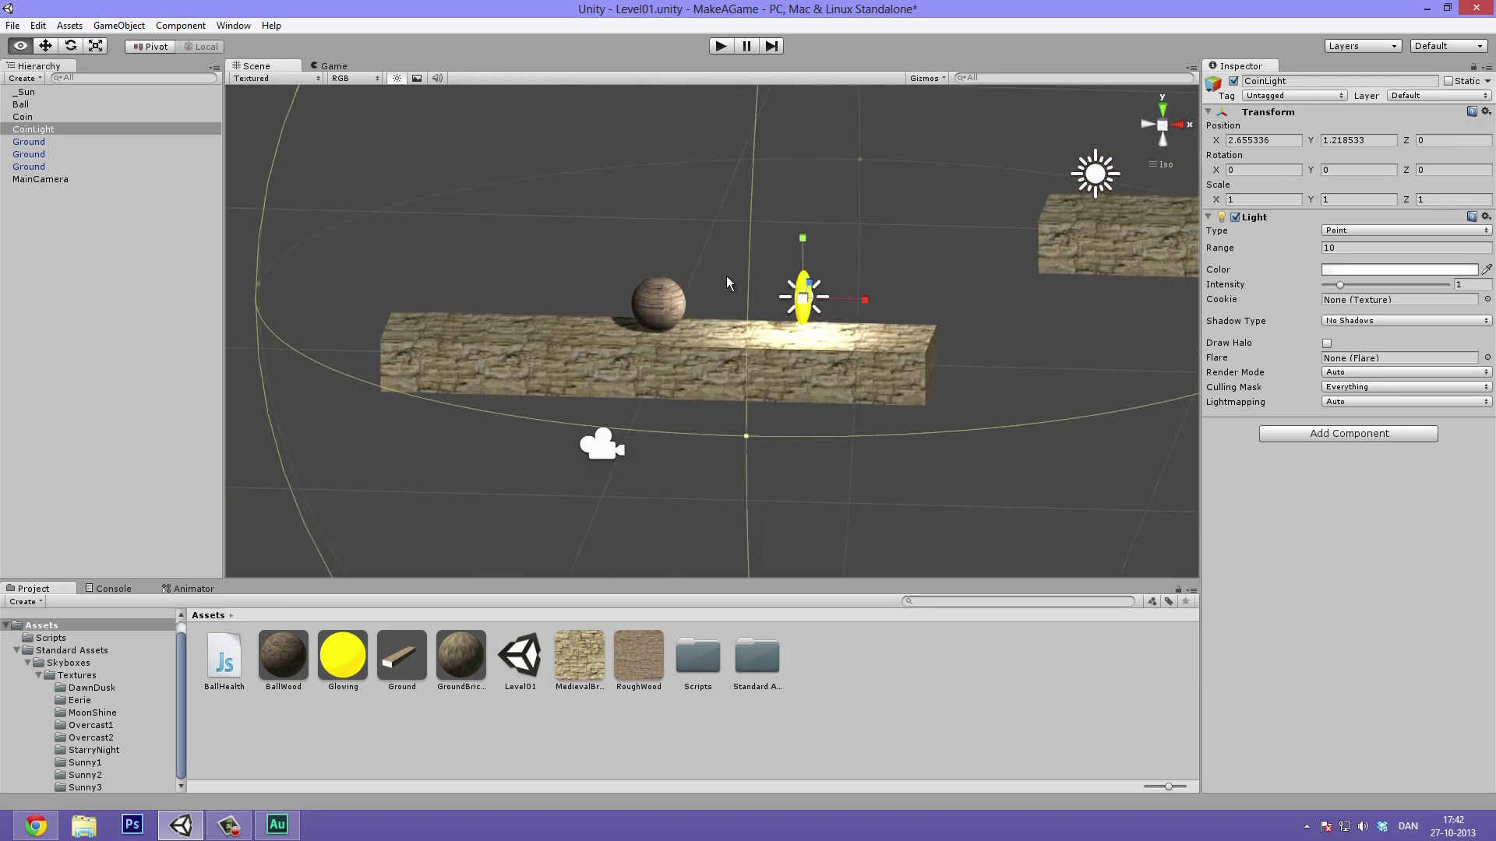
drag(47, 124, 45, 115)
click(1253, 142)
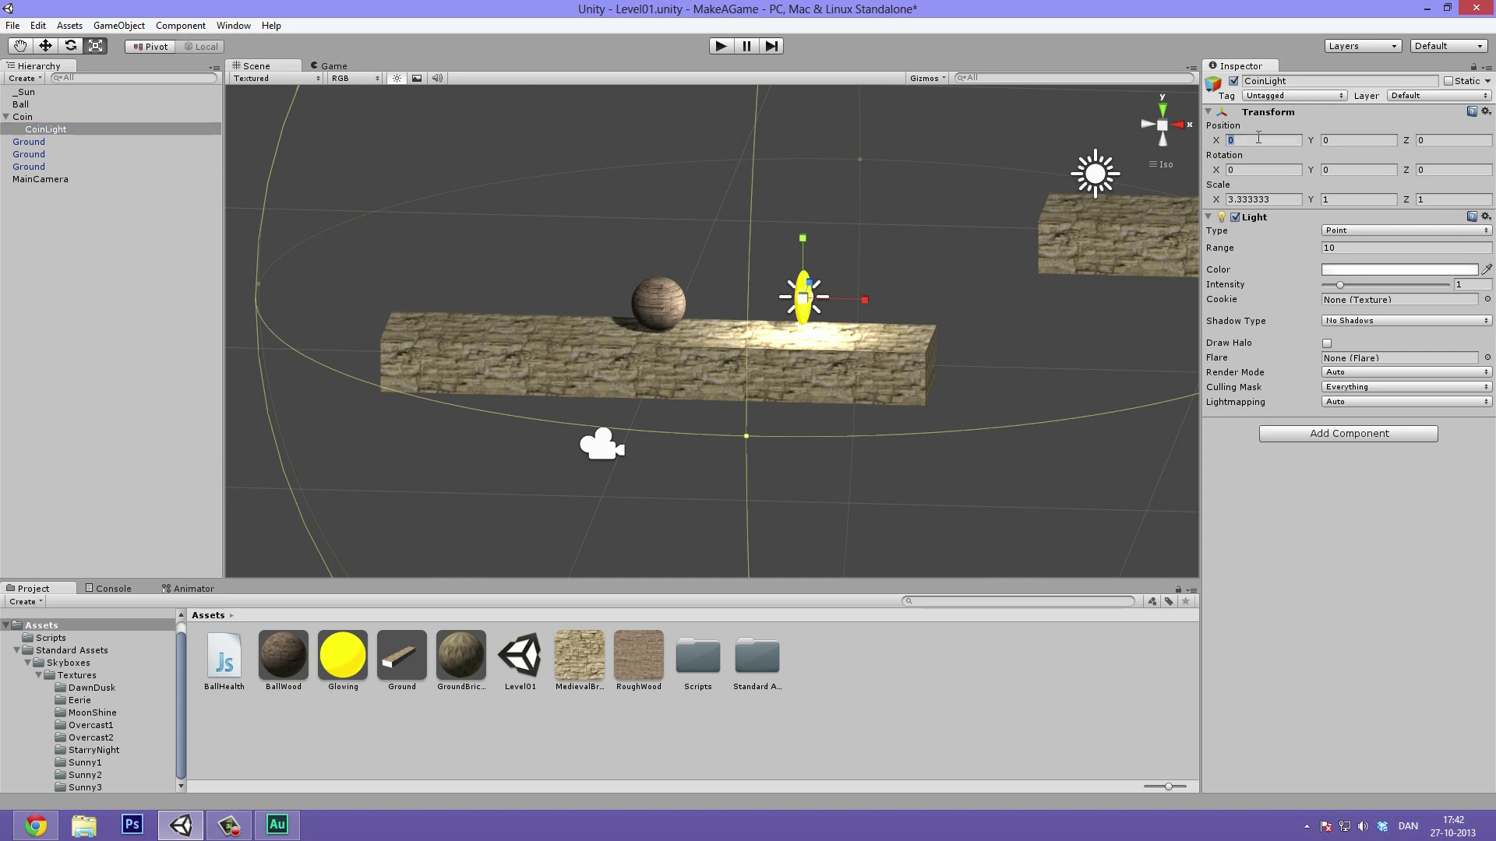
click(60, 117)
key(f)
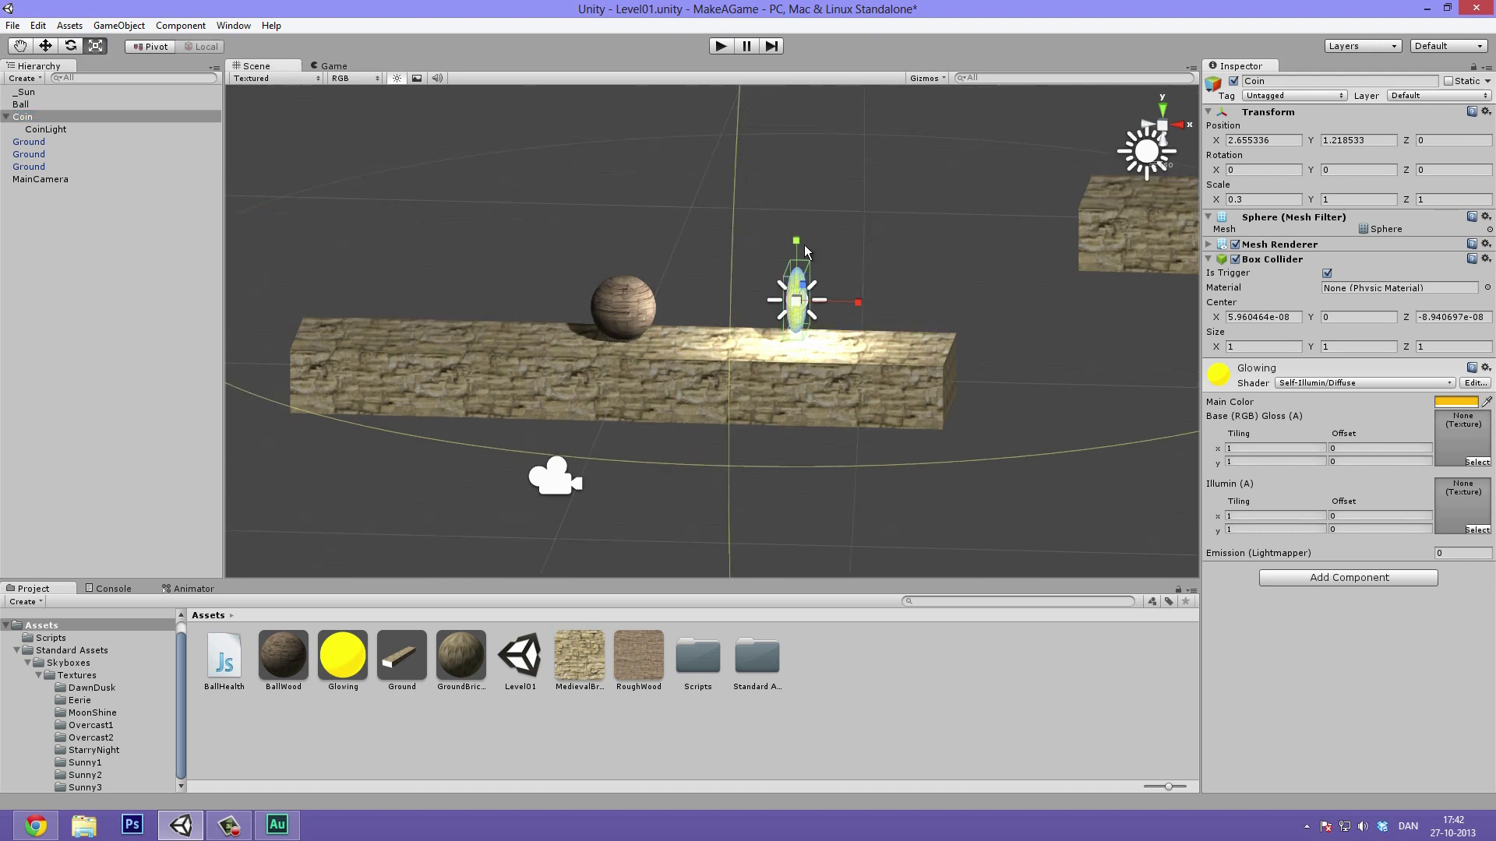
alt+drag(629, 310, 511, 283)
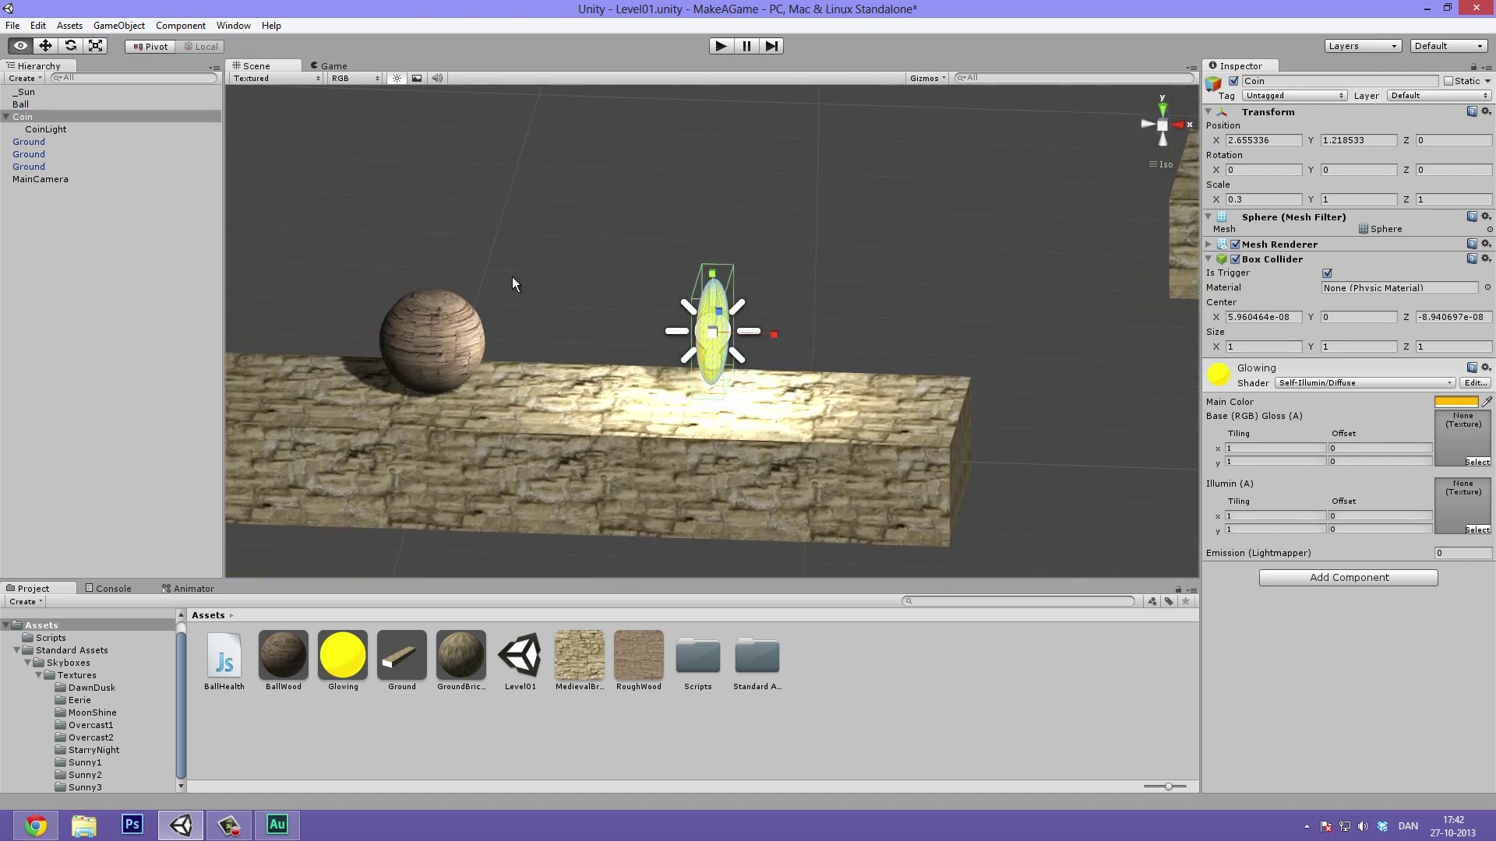
click(61, 131)
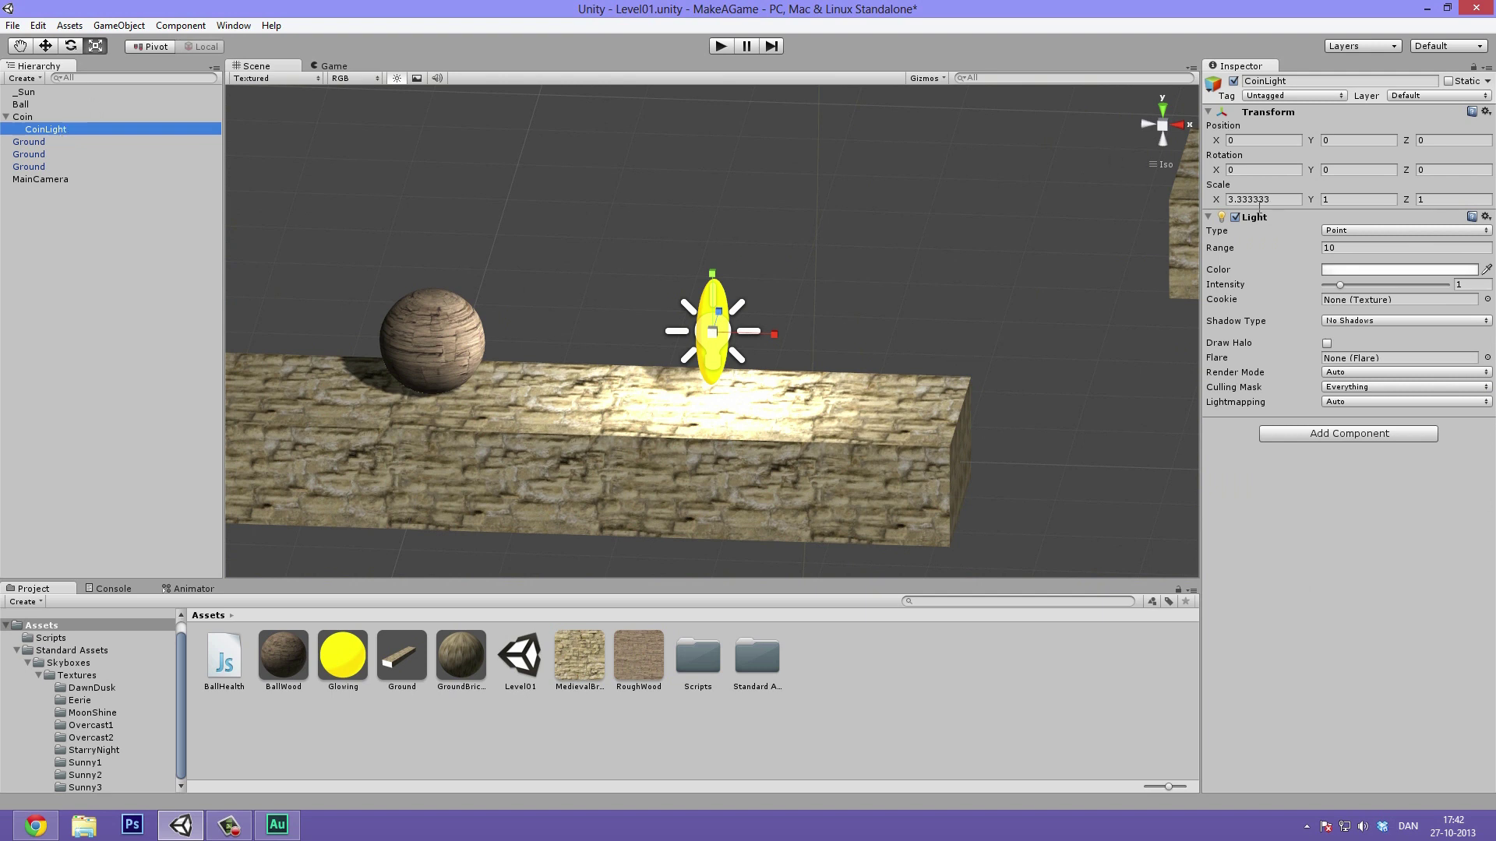
scroll(520, 148, down, 5)
alt+drag(534, 144, 277, 156)
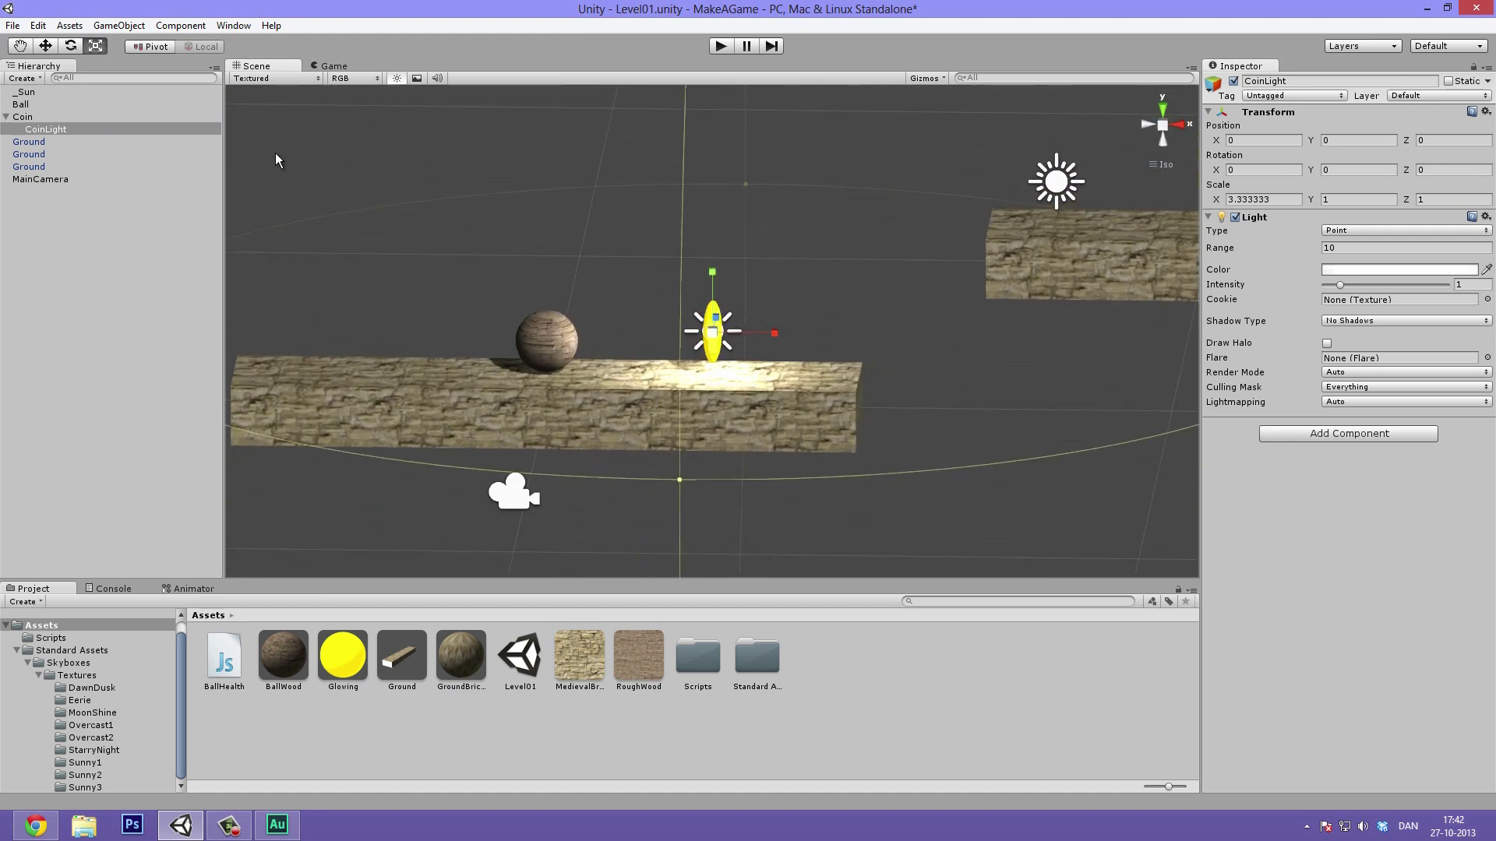
alt+drag(390, 160, 480, 160)
scroll(870, 269, down, 5)
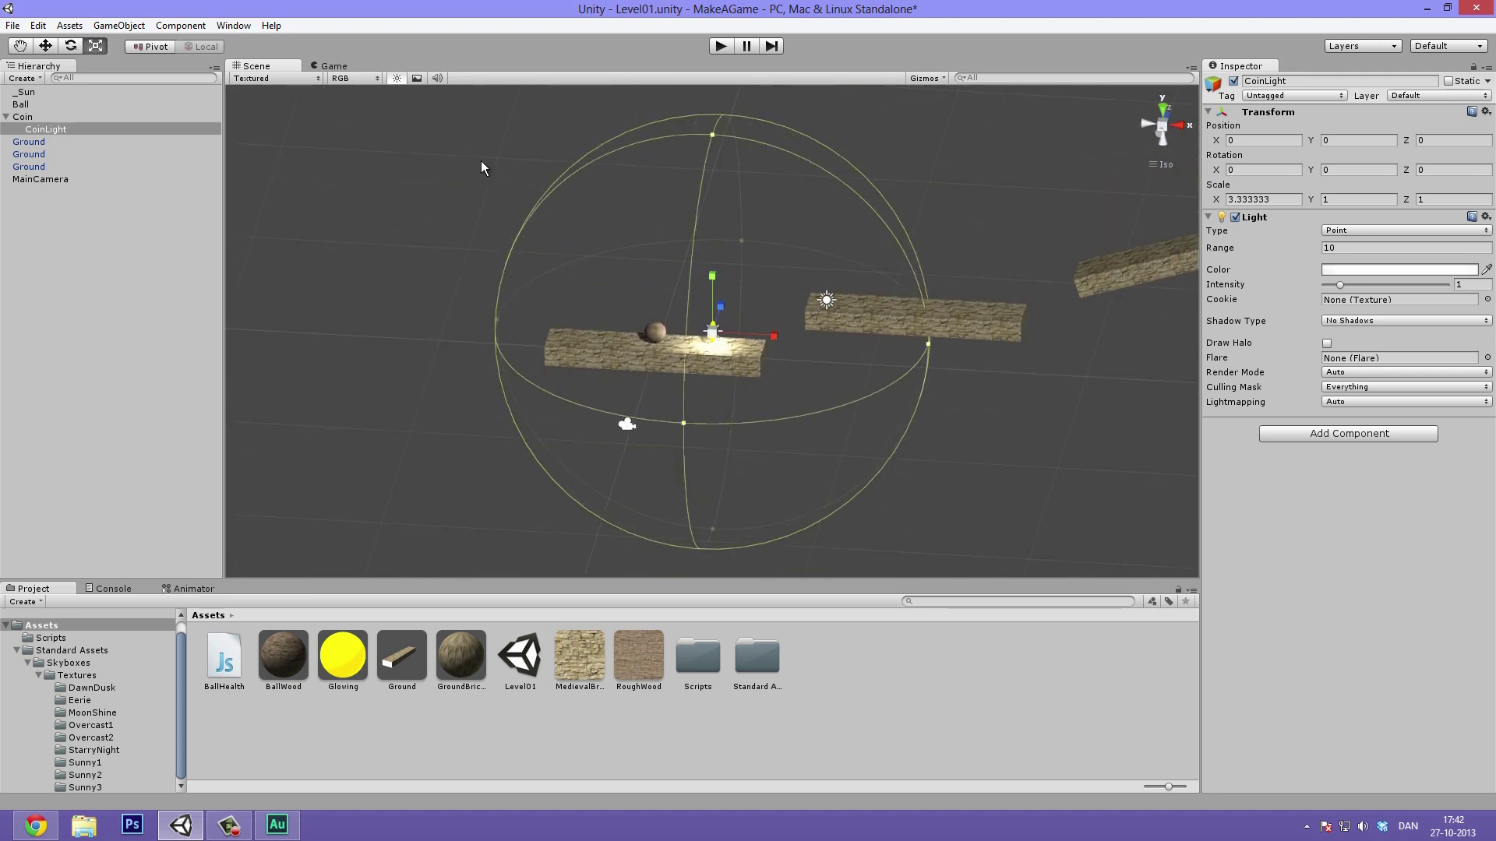
click(355, 67)
click(282, 66)
mouse_move(825, 307)
alt+mouse_down()
mouse_move(765, 310)
mouse_move(857, 308)
mouse_move(797, 297)
alt+mouse_up()
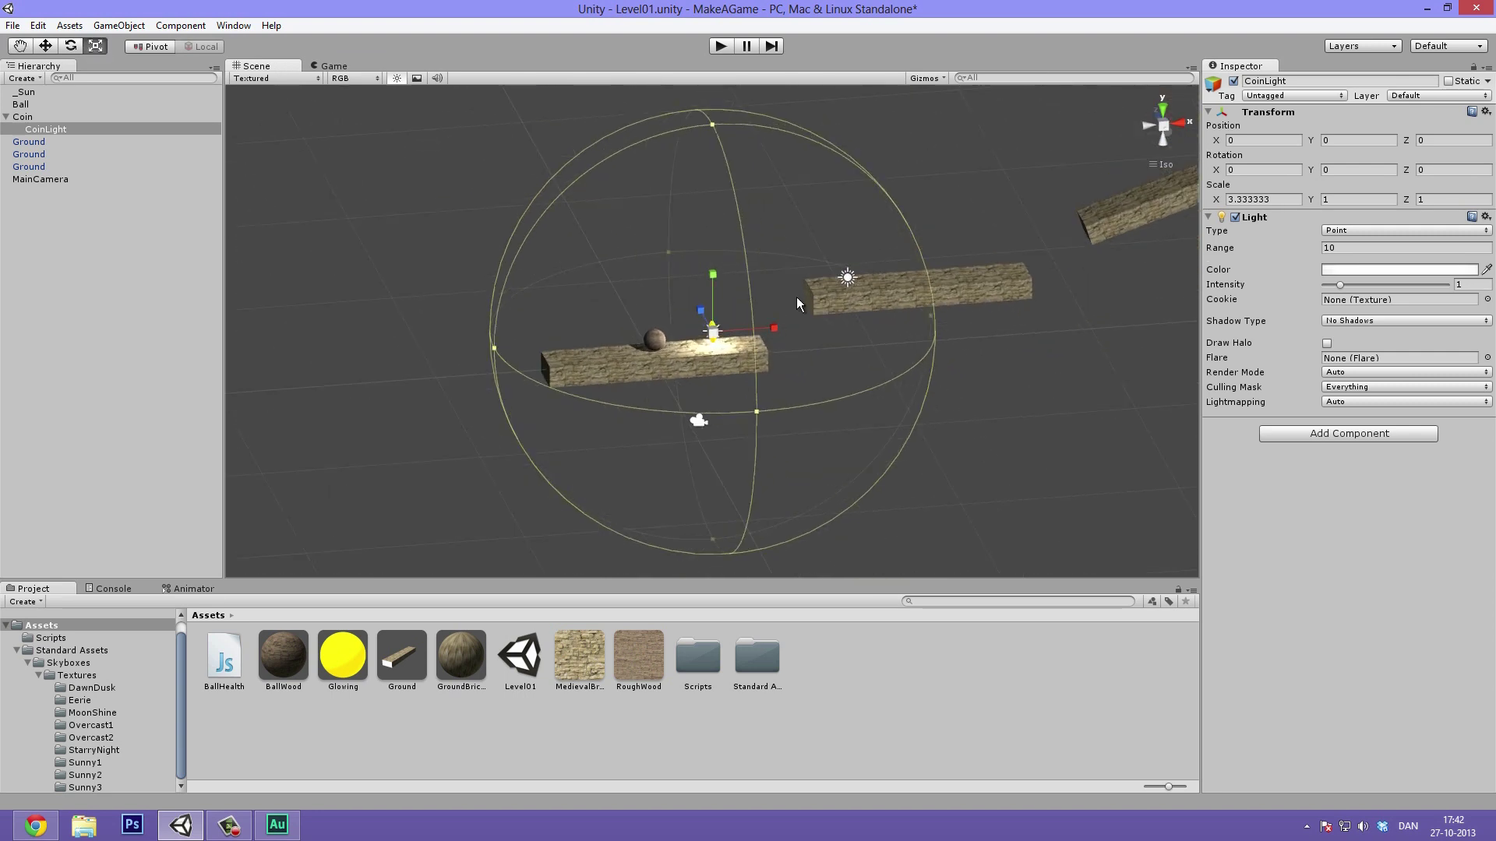
scroll(797, 296, up, 5)
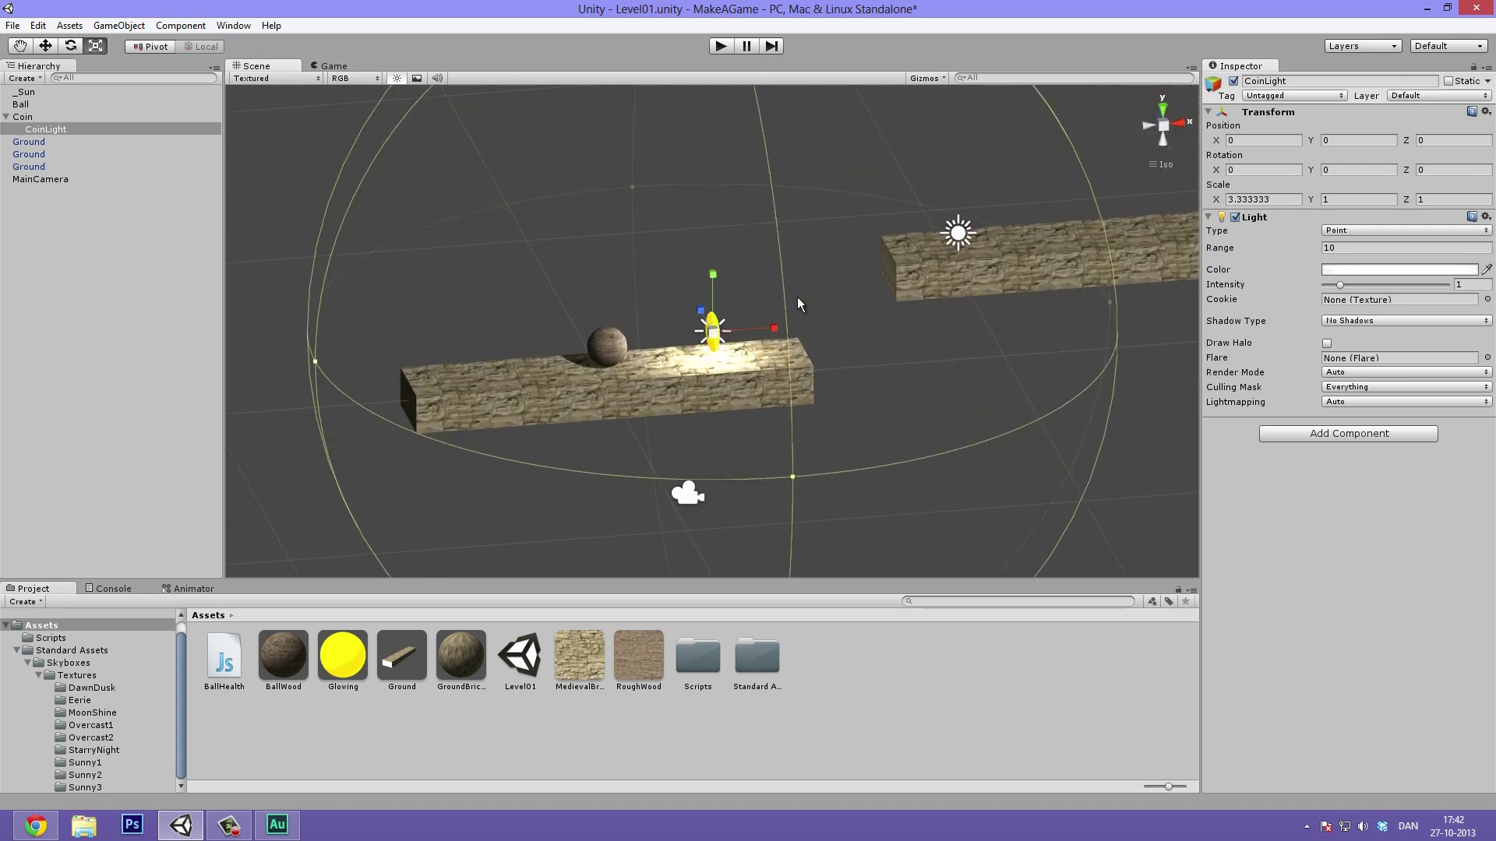
- Set the CoinLight colour to a warm peach orange (R 255, G 206, B 131)
click(1351, 273)
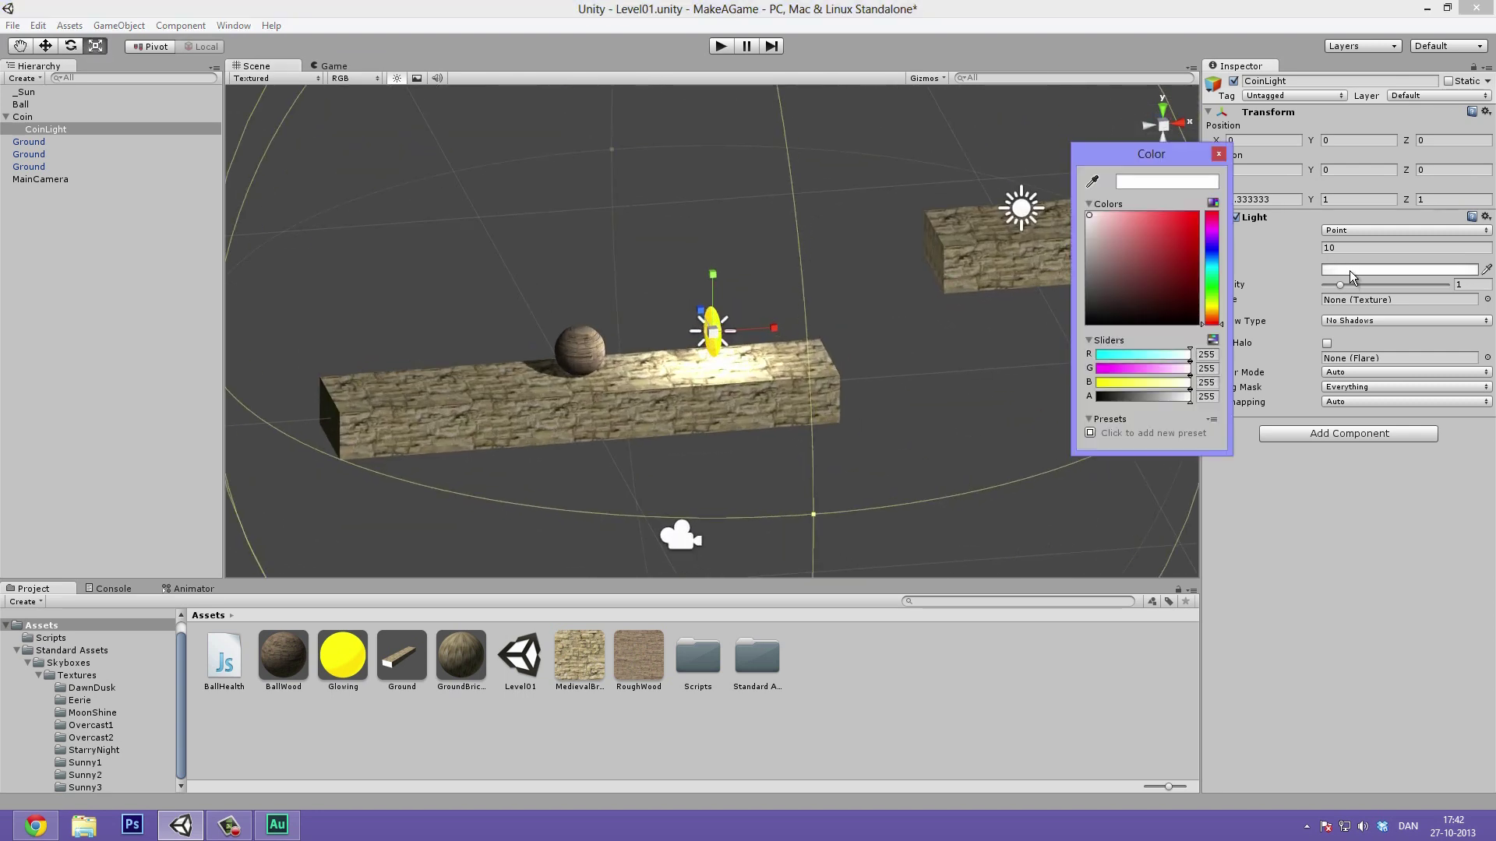
click(1214, 314)
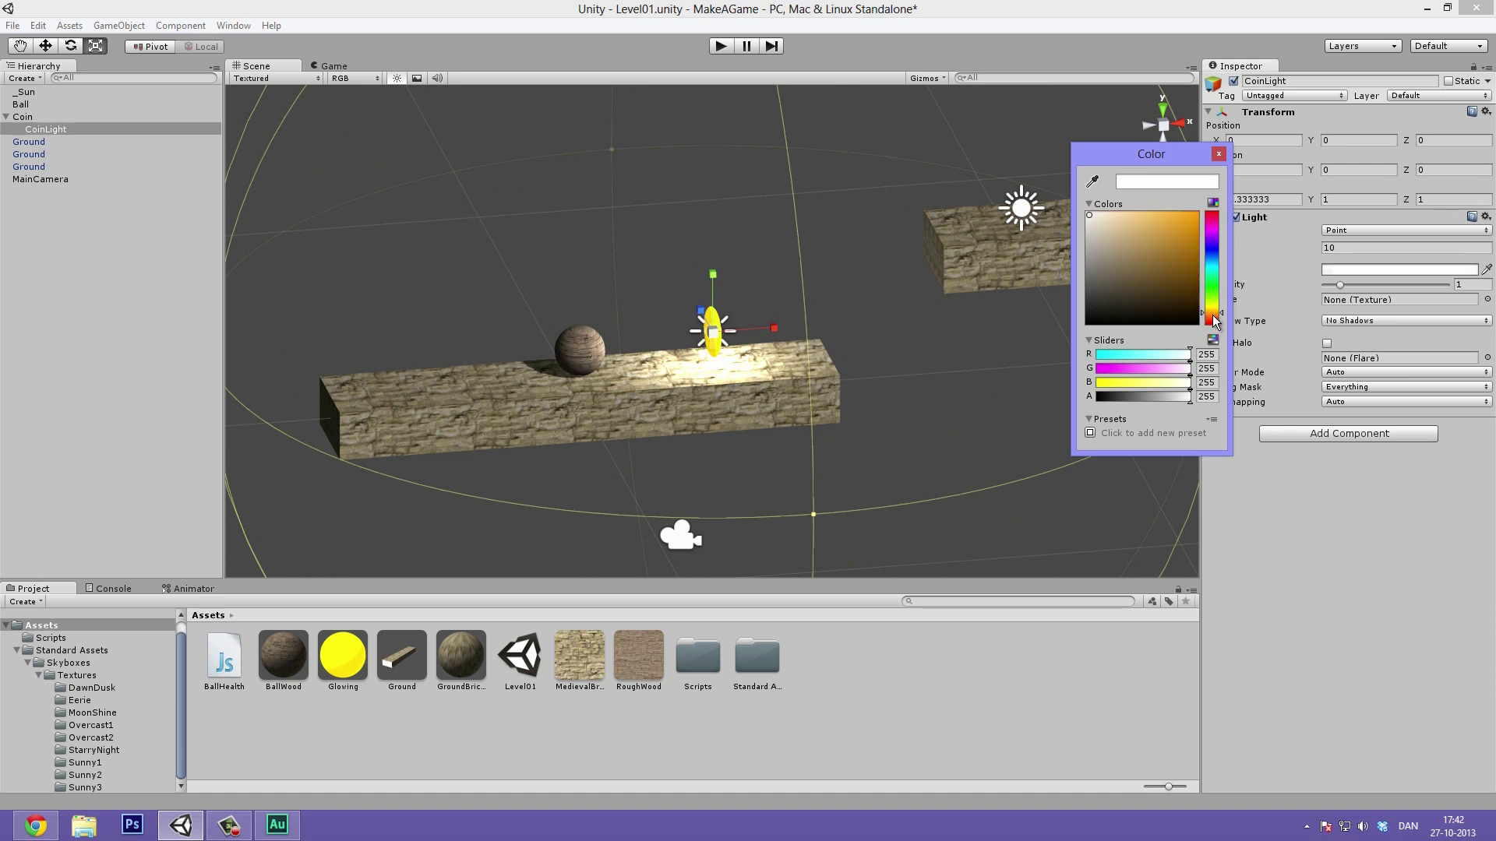
mouse_move(1098, 225)
mouse_down()
mouse_move(1148, 205)
mouse_move(1264, 205)
mouse_move(1177, 207)
mouse_move(1143, 191)
mouse_up()
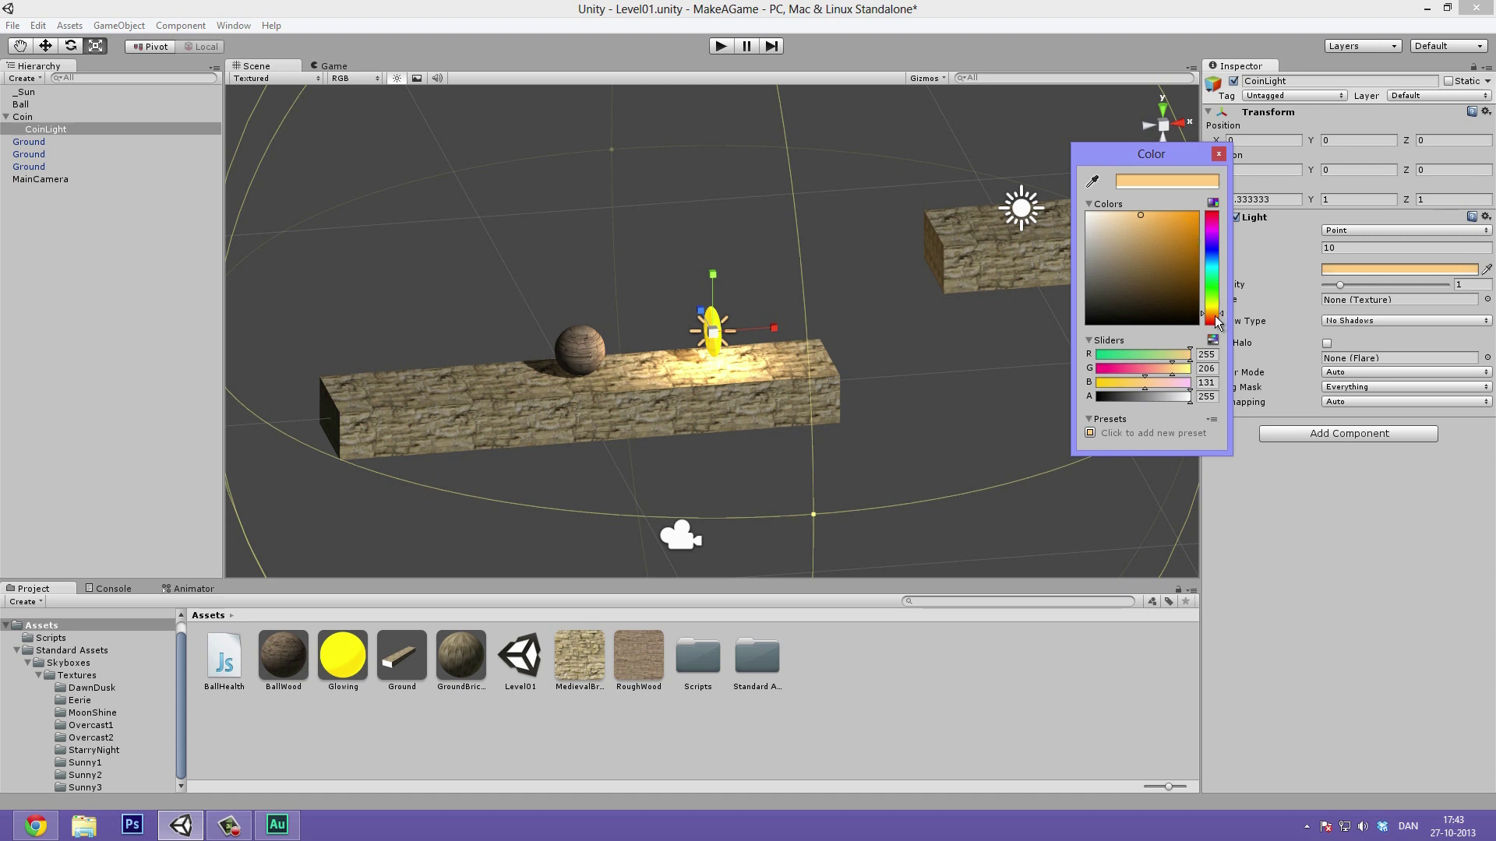
click(1219, 153)
alt+drag(802, 425, 814, 342)
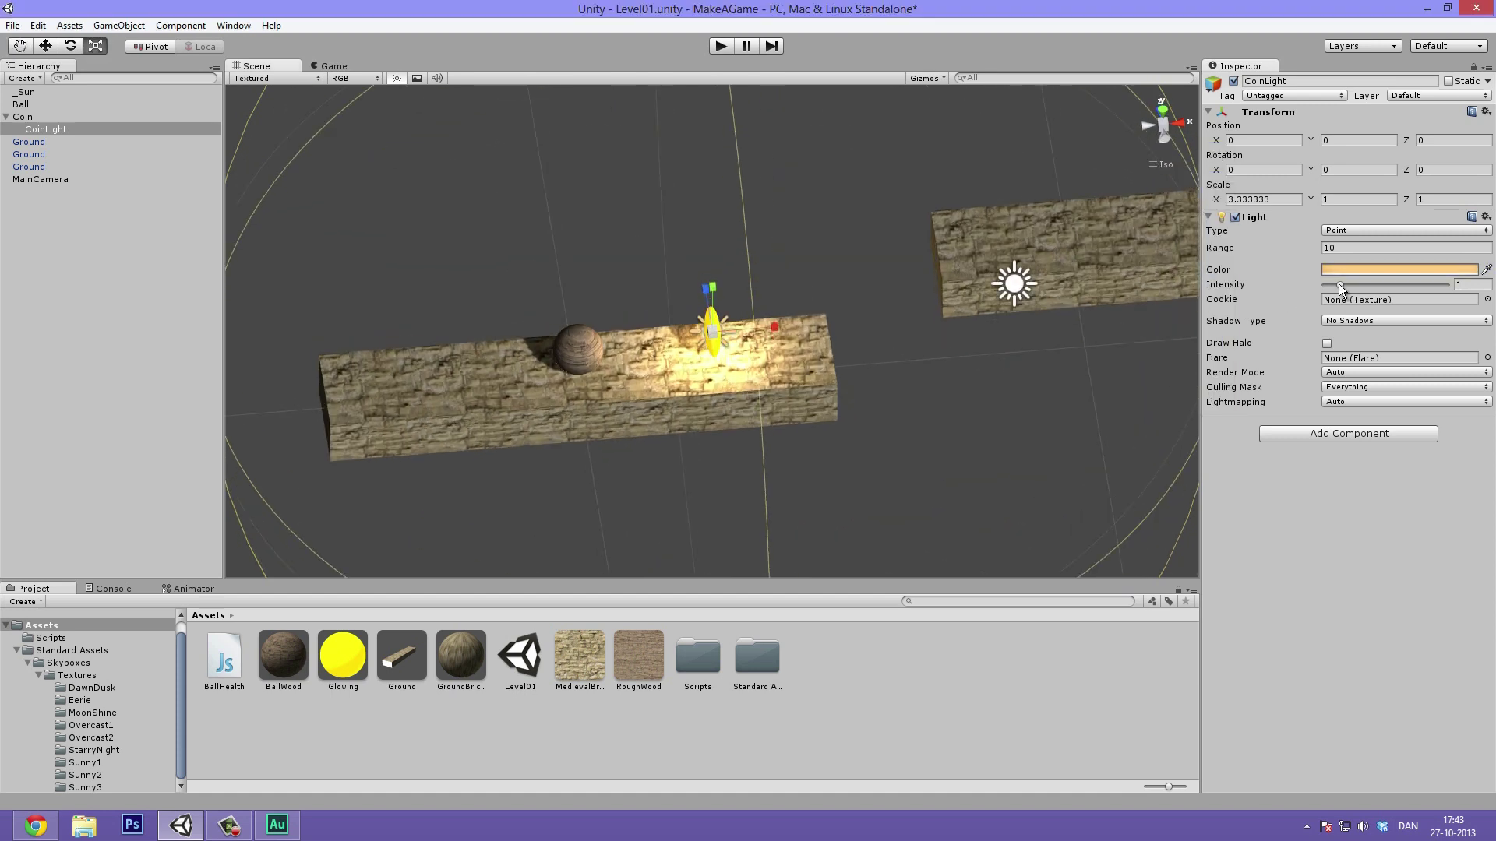
- Lower the CoinLight's intensity to 0.7
drag(1338, 284, 1334, 284)
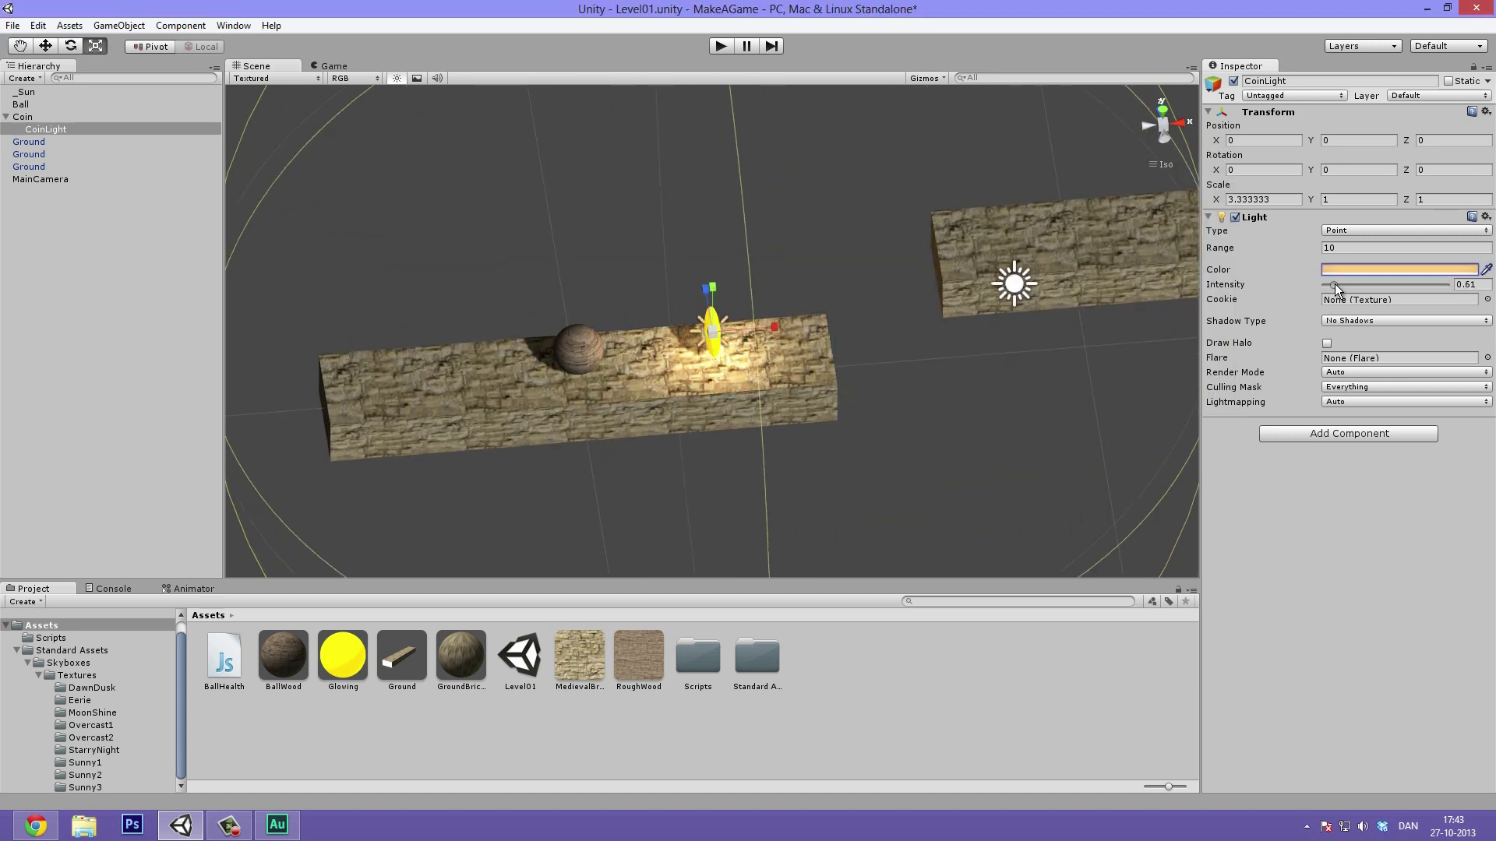
click(1483, 286)
key(BackSpace)
text(0)
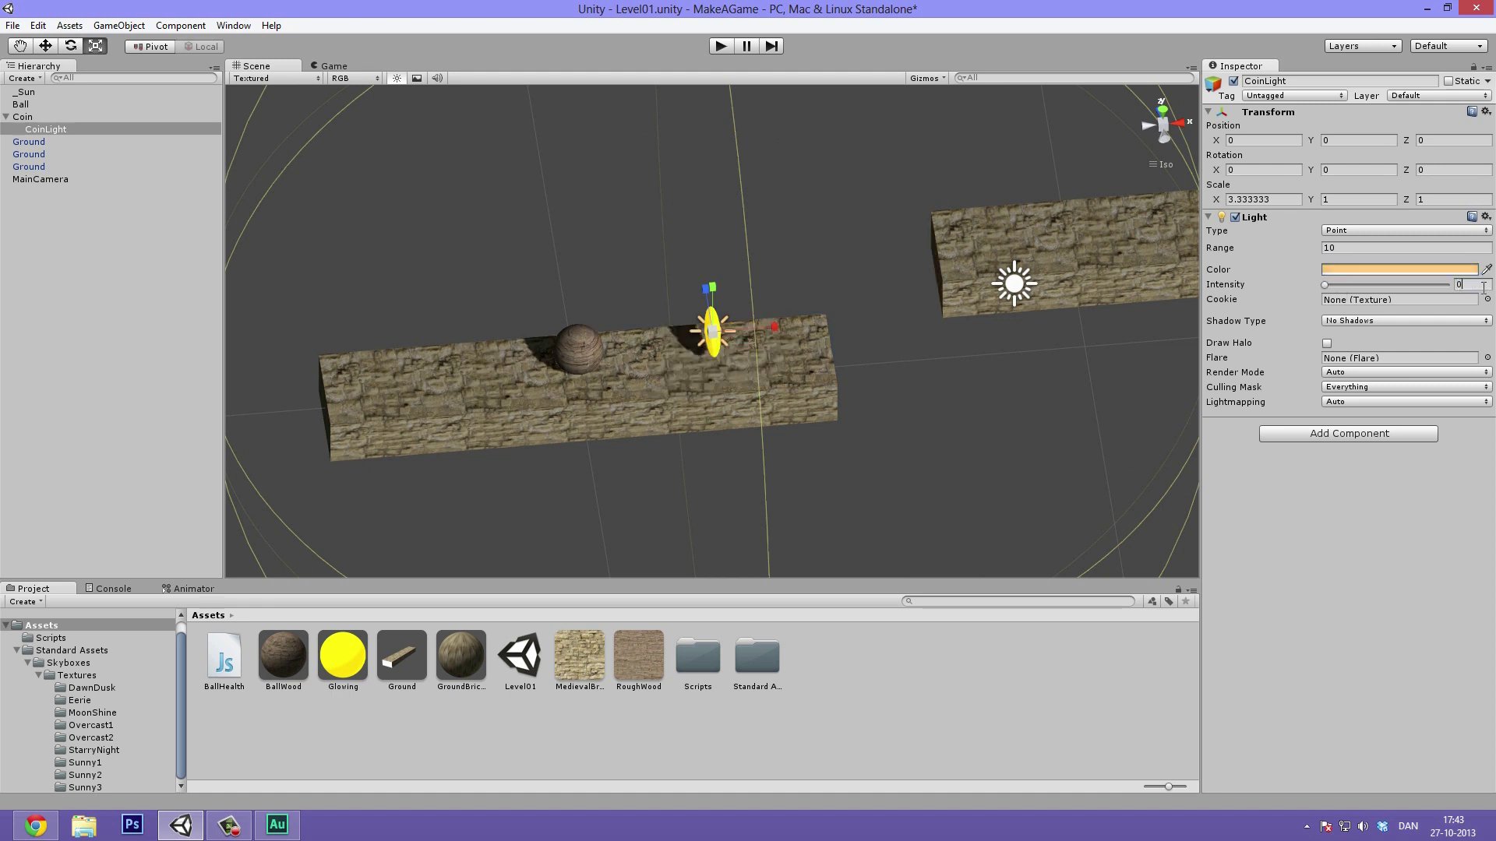
text(.7)
click(852, 226)
alt+drag(851, 227, 753, 166)
click(720, 45)
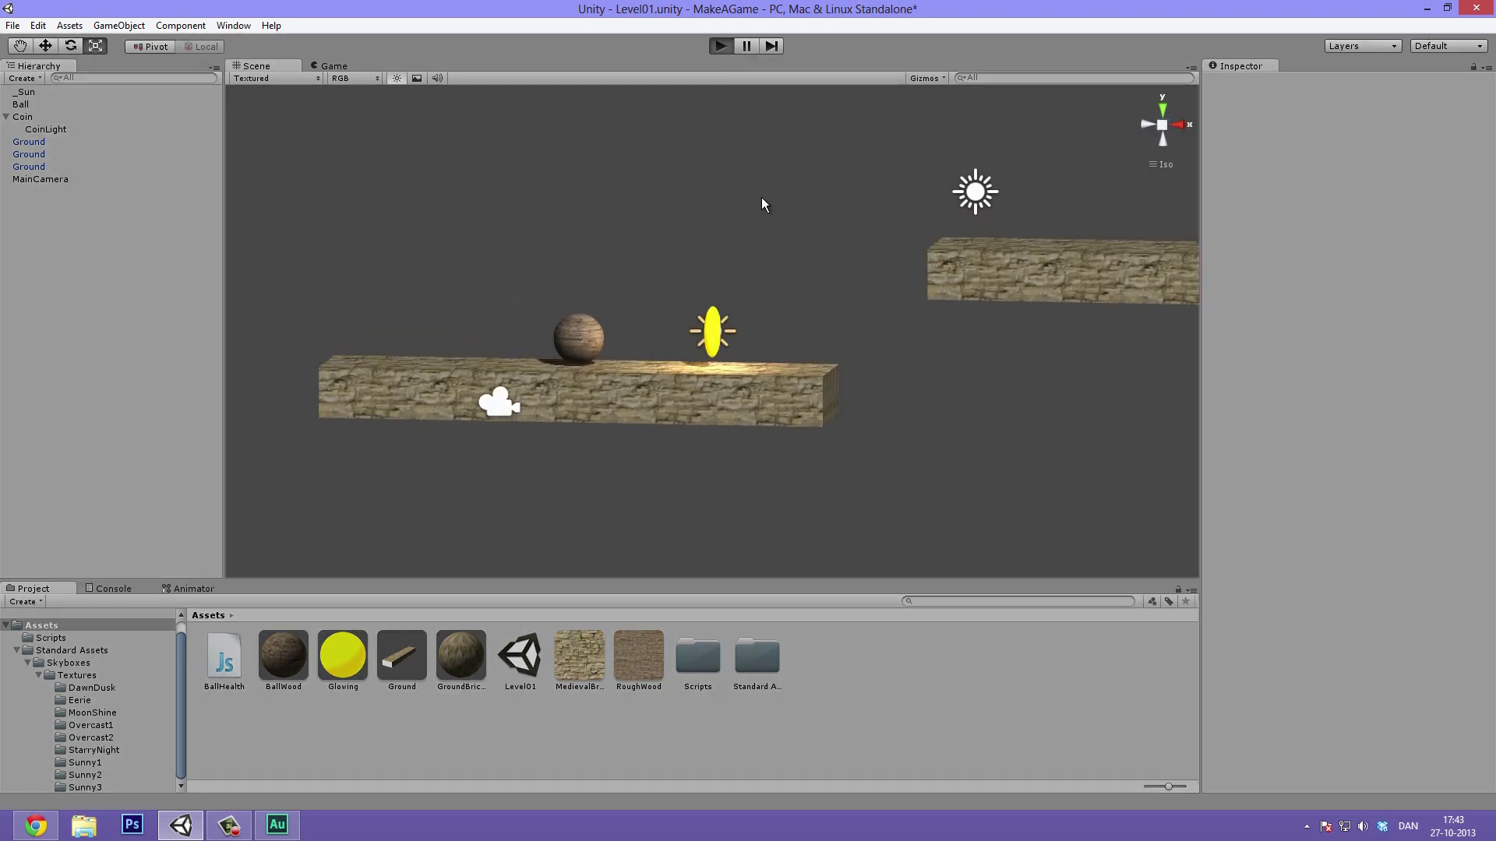
key(Right)
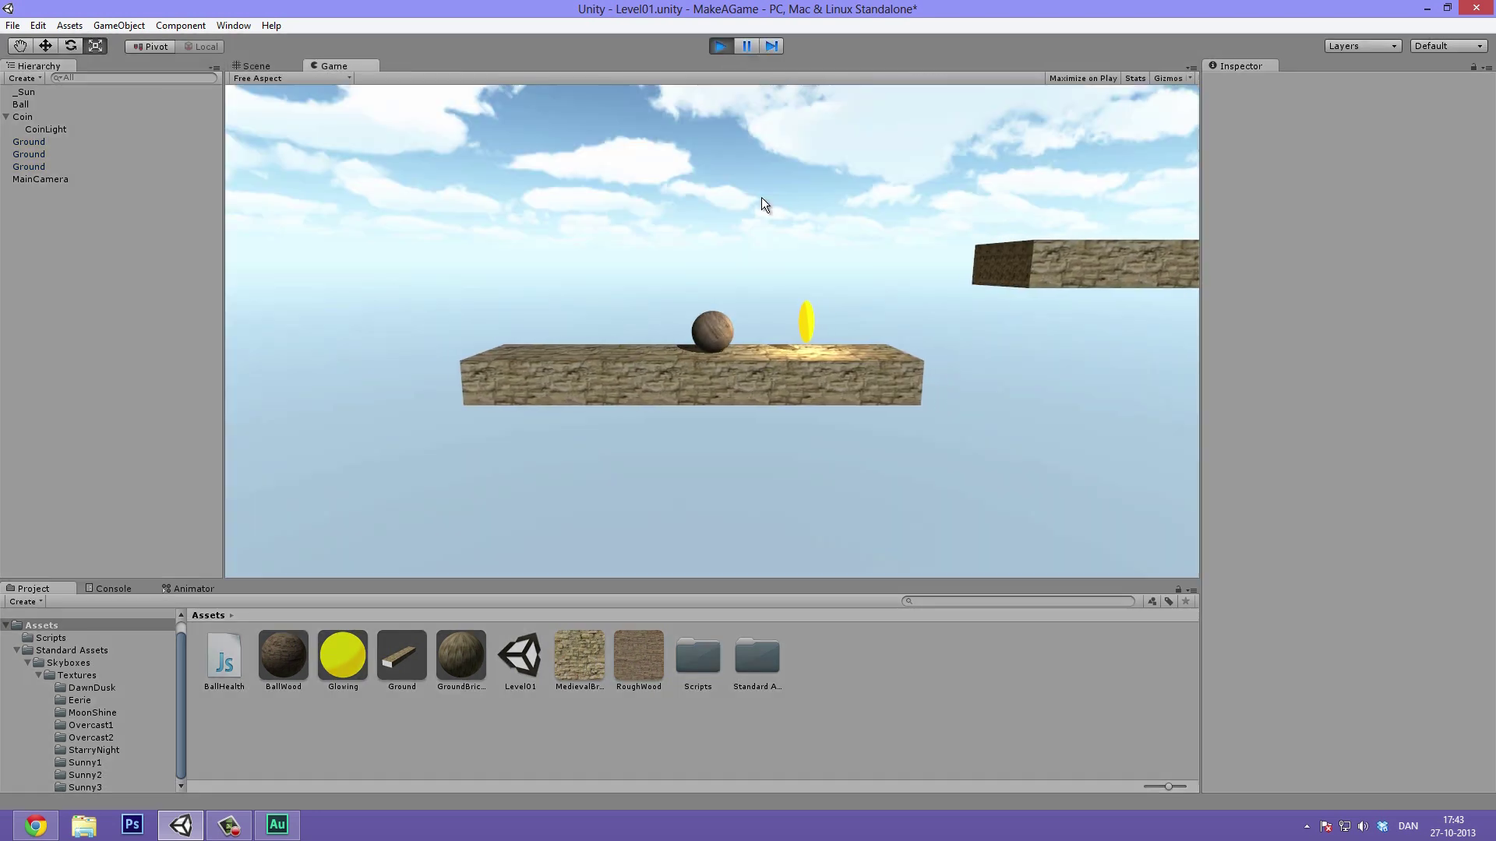
key(space)
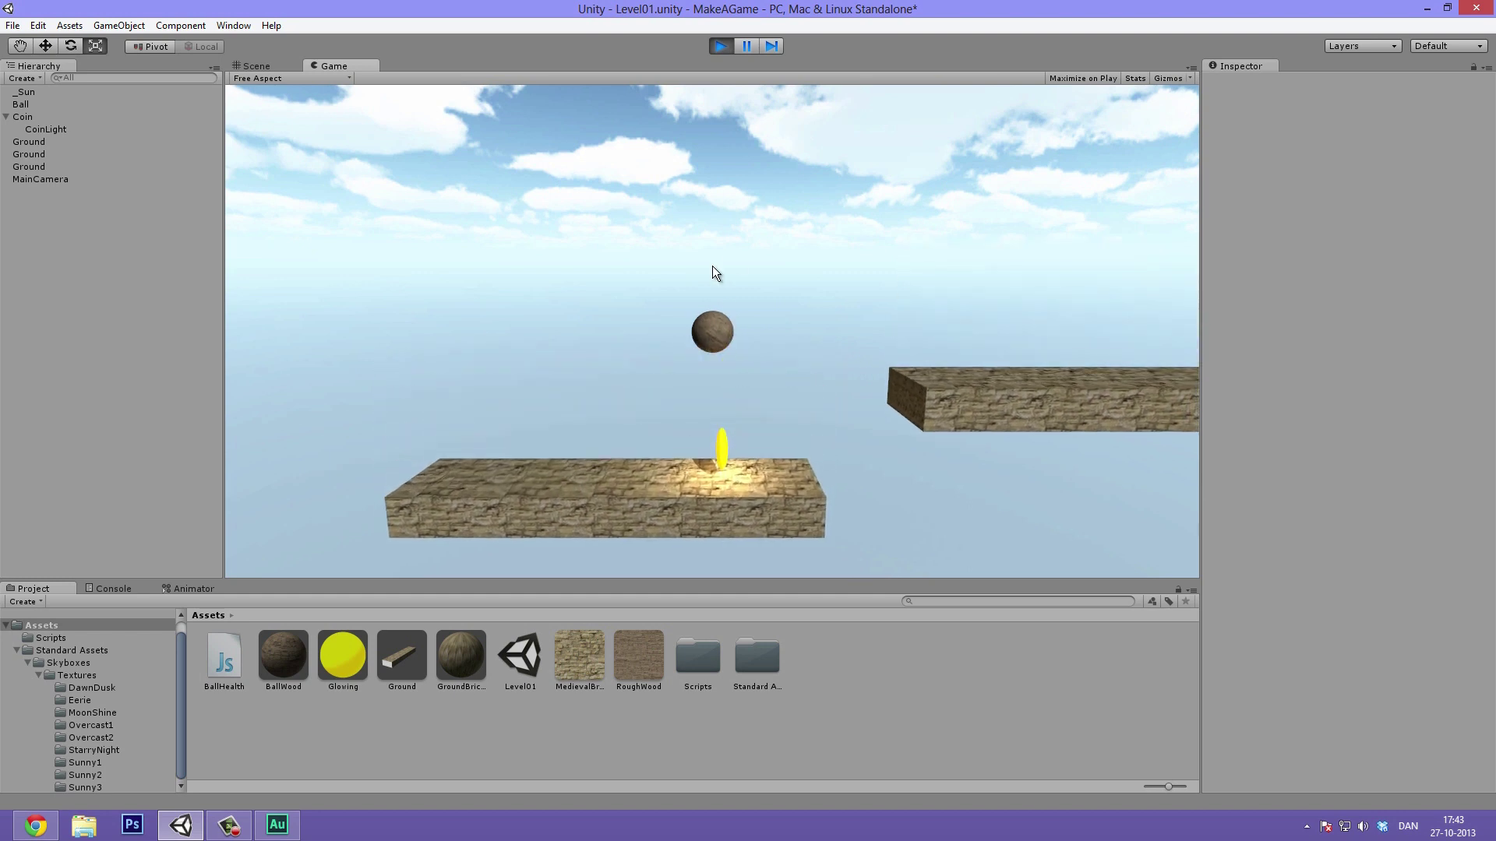
click(719, 44)
alt+drag(653, 101, 771, 282)
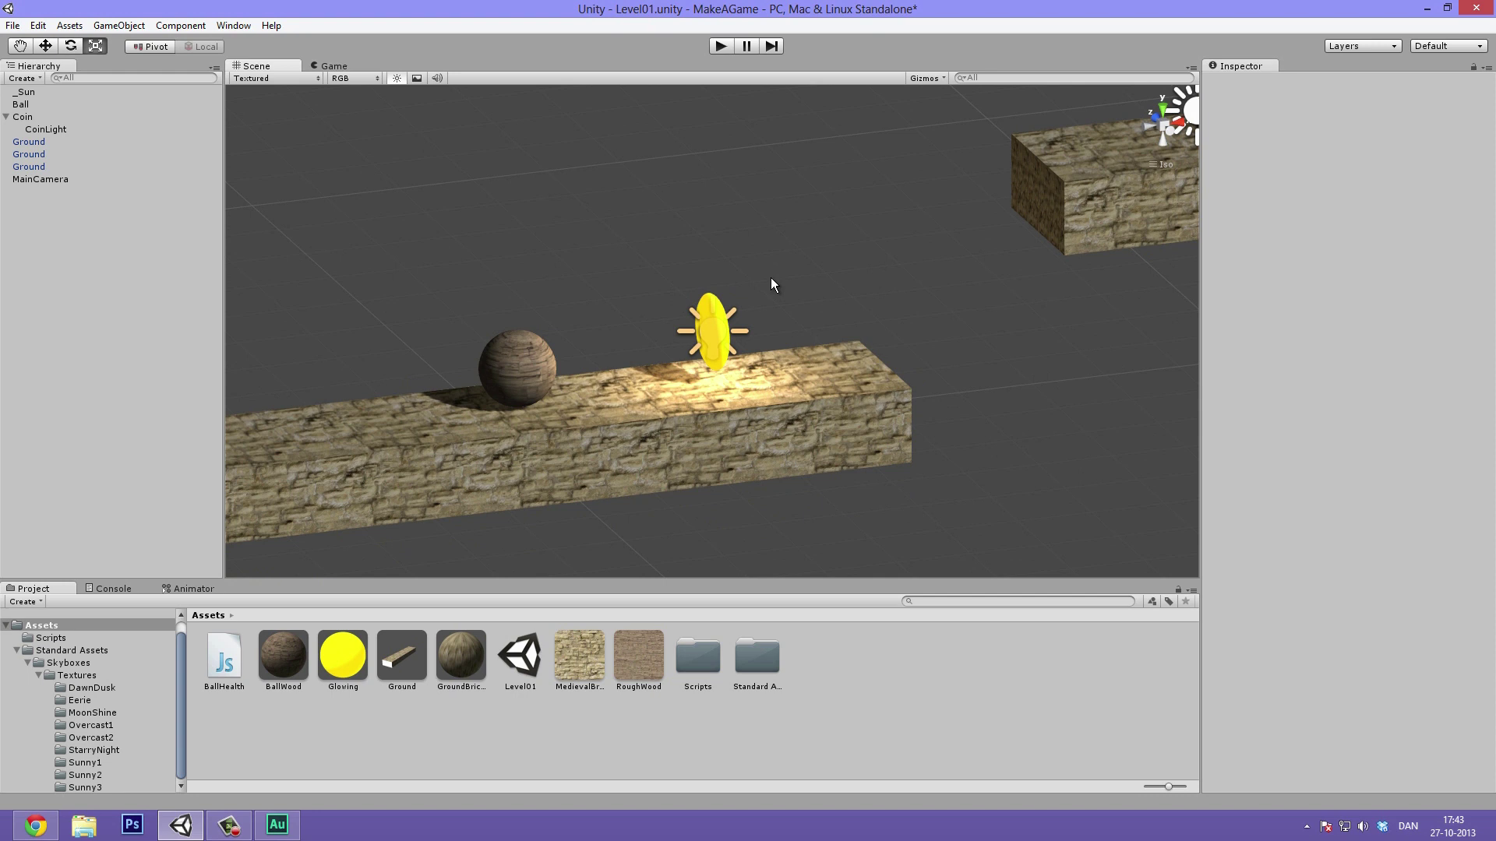
- Collapse the Coin's children in the Hierarchy and select the Coin to show its components
alt+drag(772, 284, 676, 285)
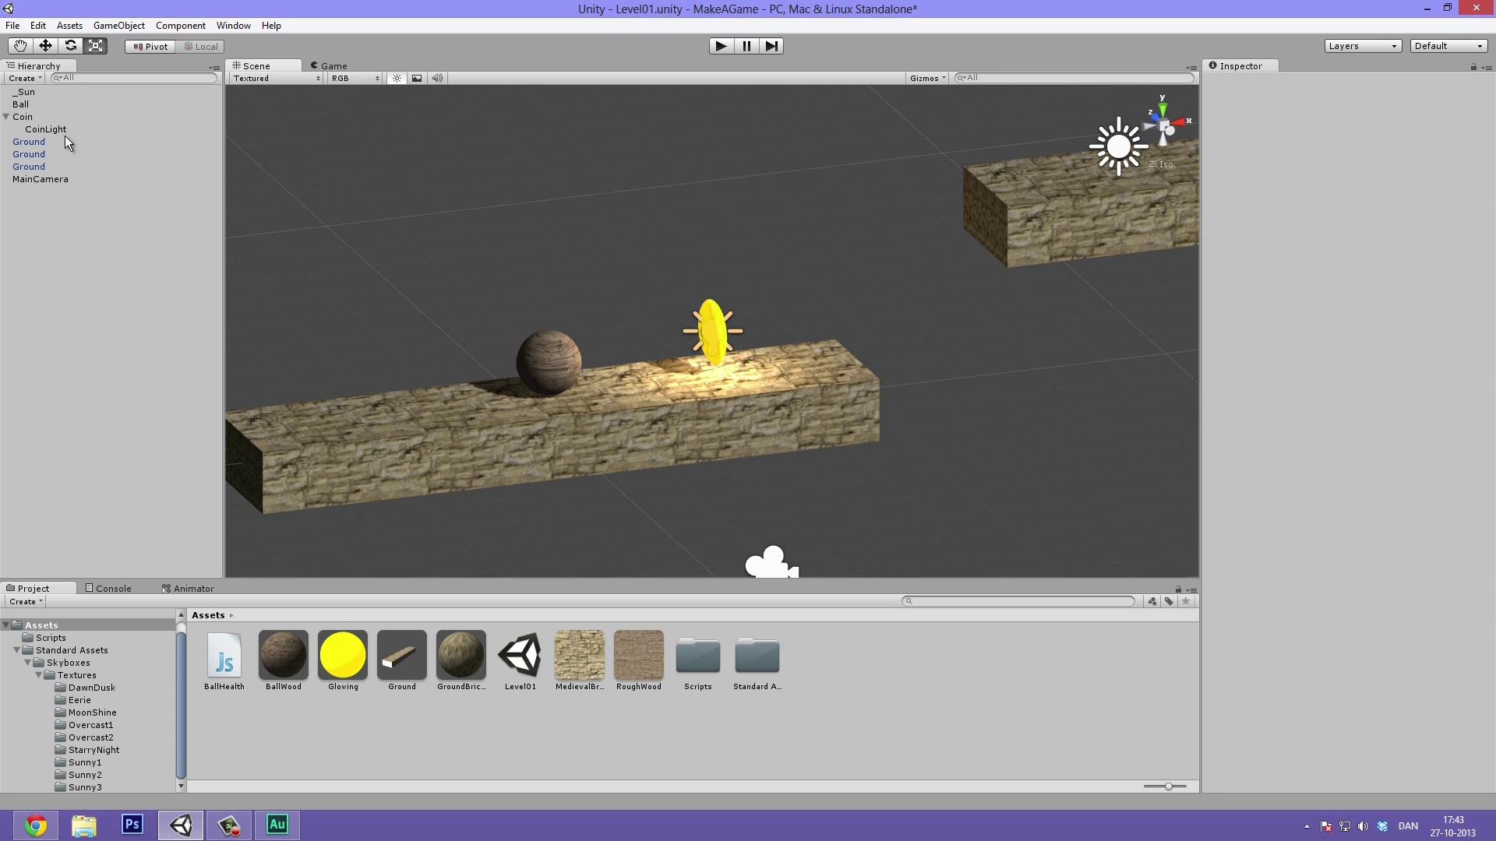
click(6, 117)
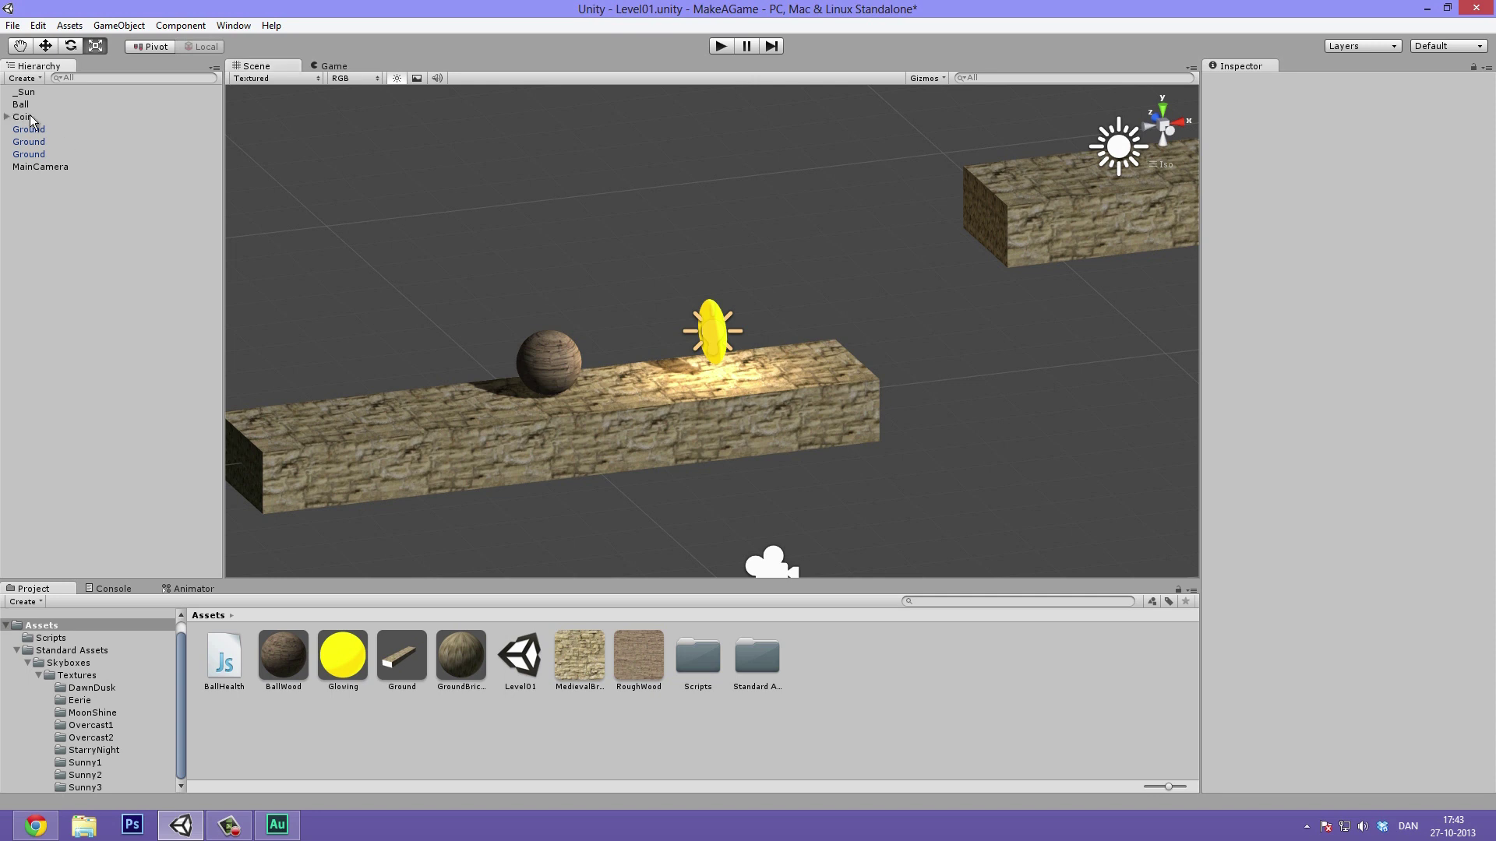
click(31, 117)
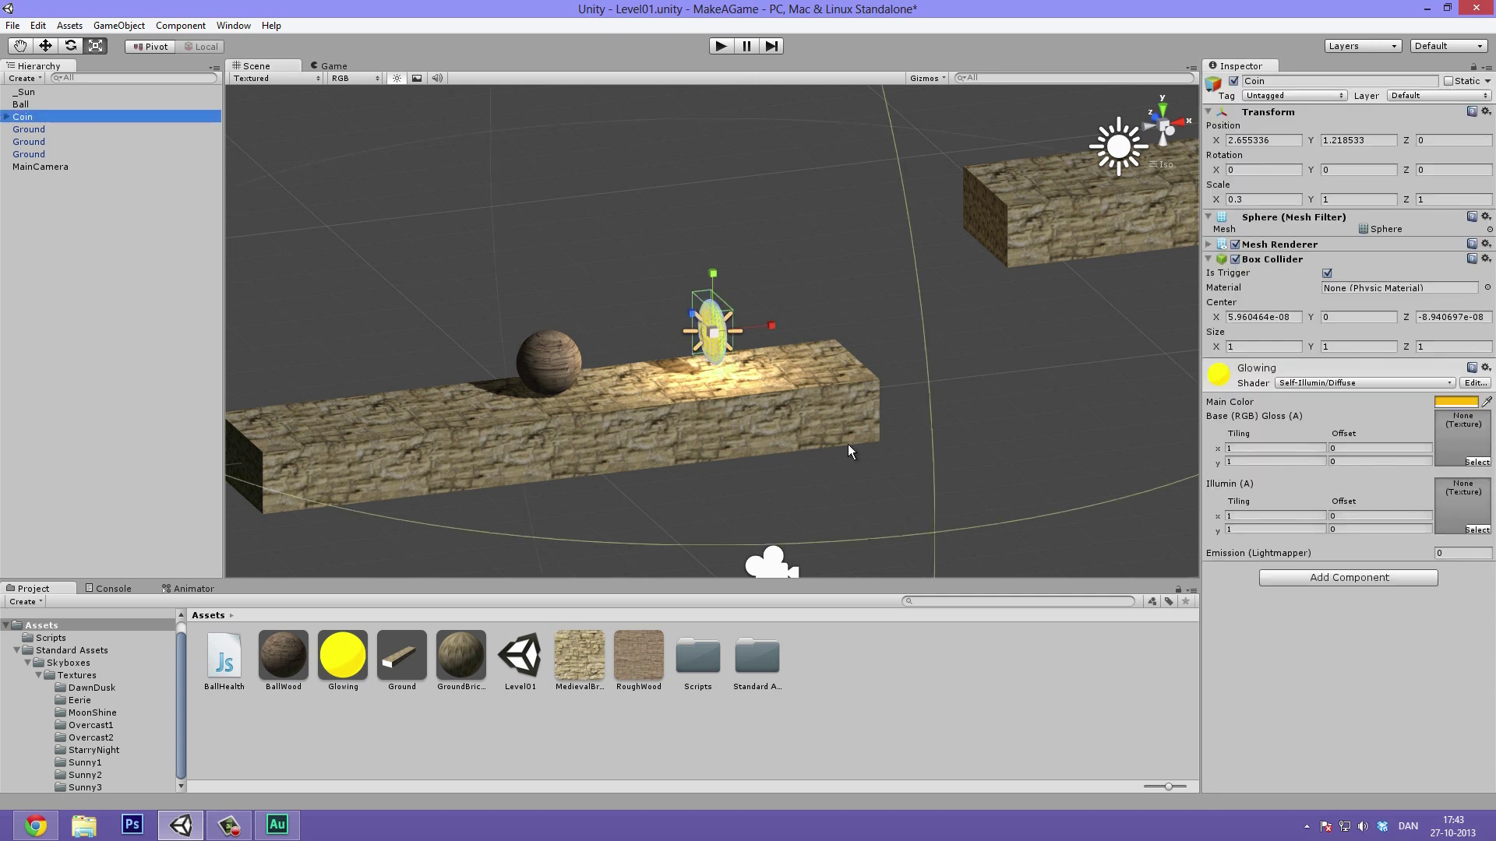
click(1333, 580)
- Create a new script component named CoinPickup and attach it to the Coin
click(1327, 507)
key(BackSpace)
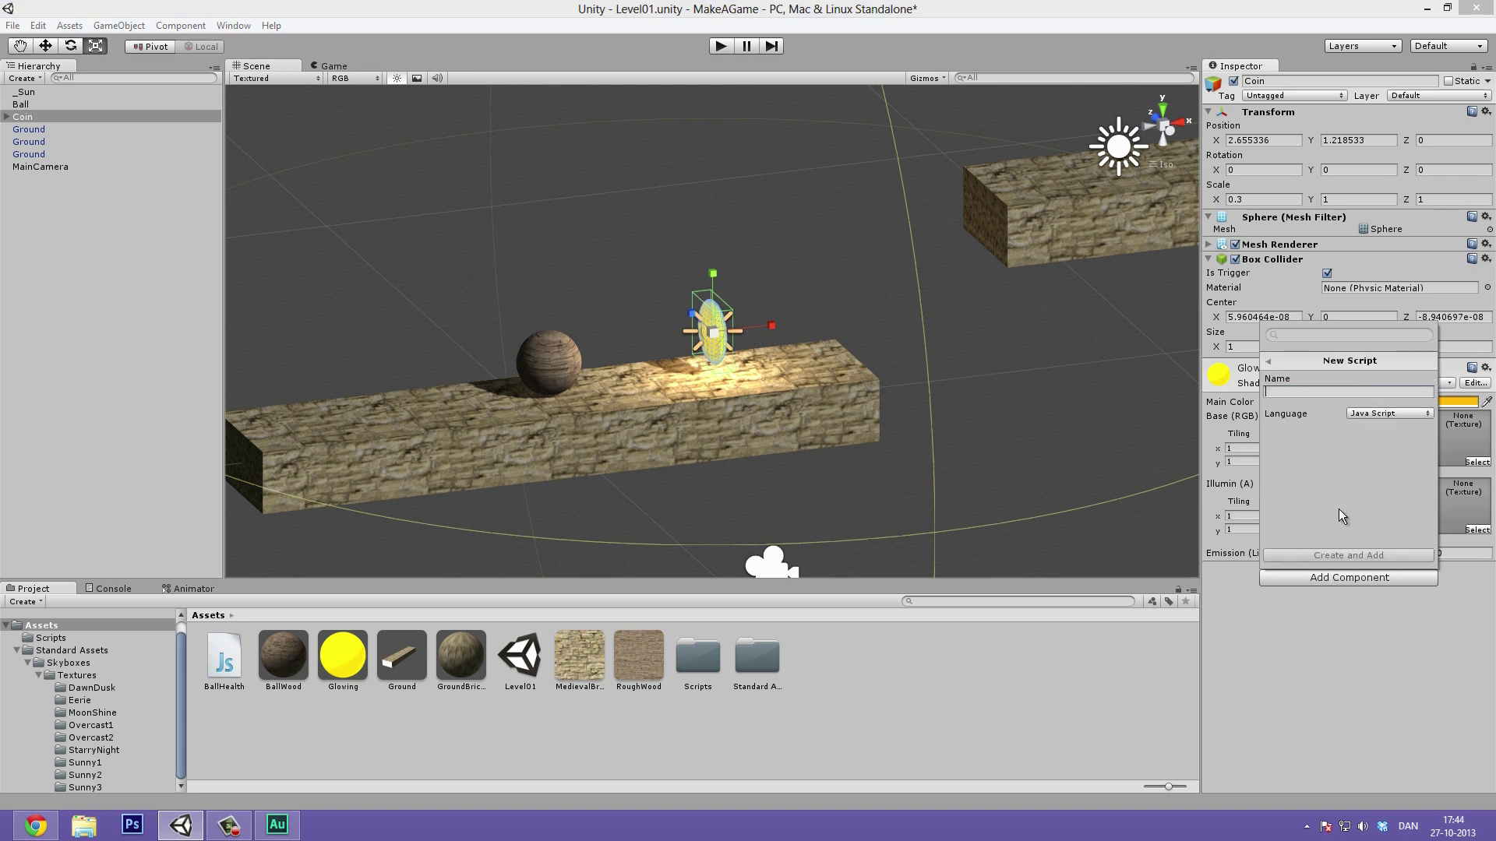
text(Coibn)
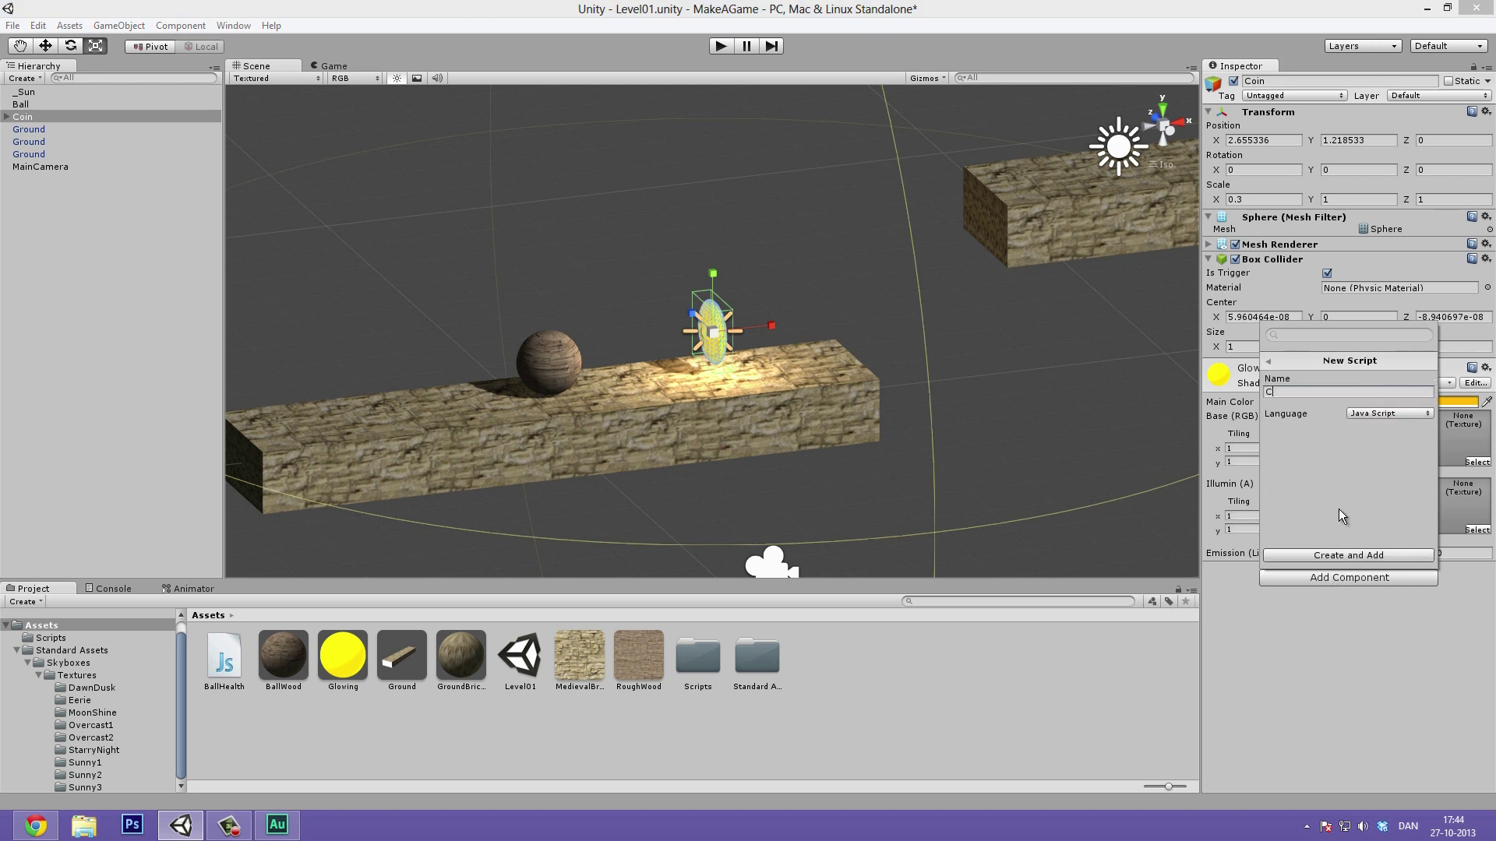
key(BackSpace)
key(BackSpace)
text(nPickup)
click(1353, 556)
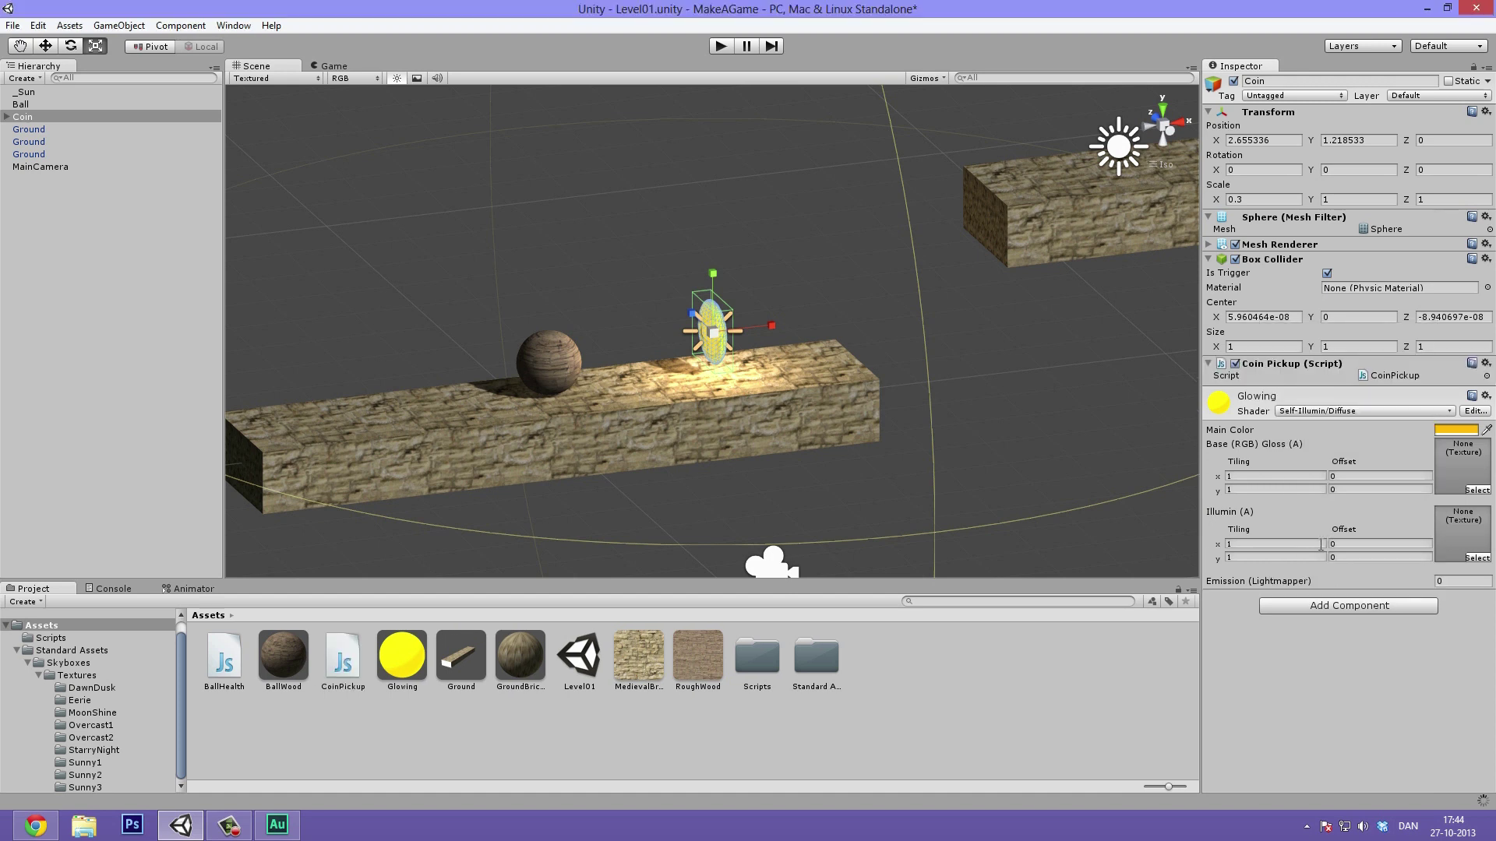
click(1381, 374)
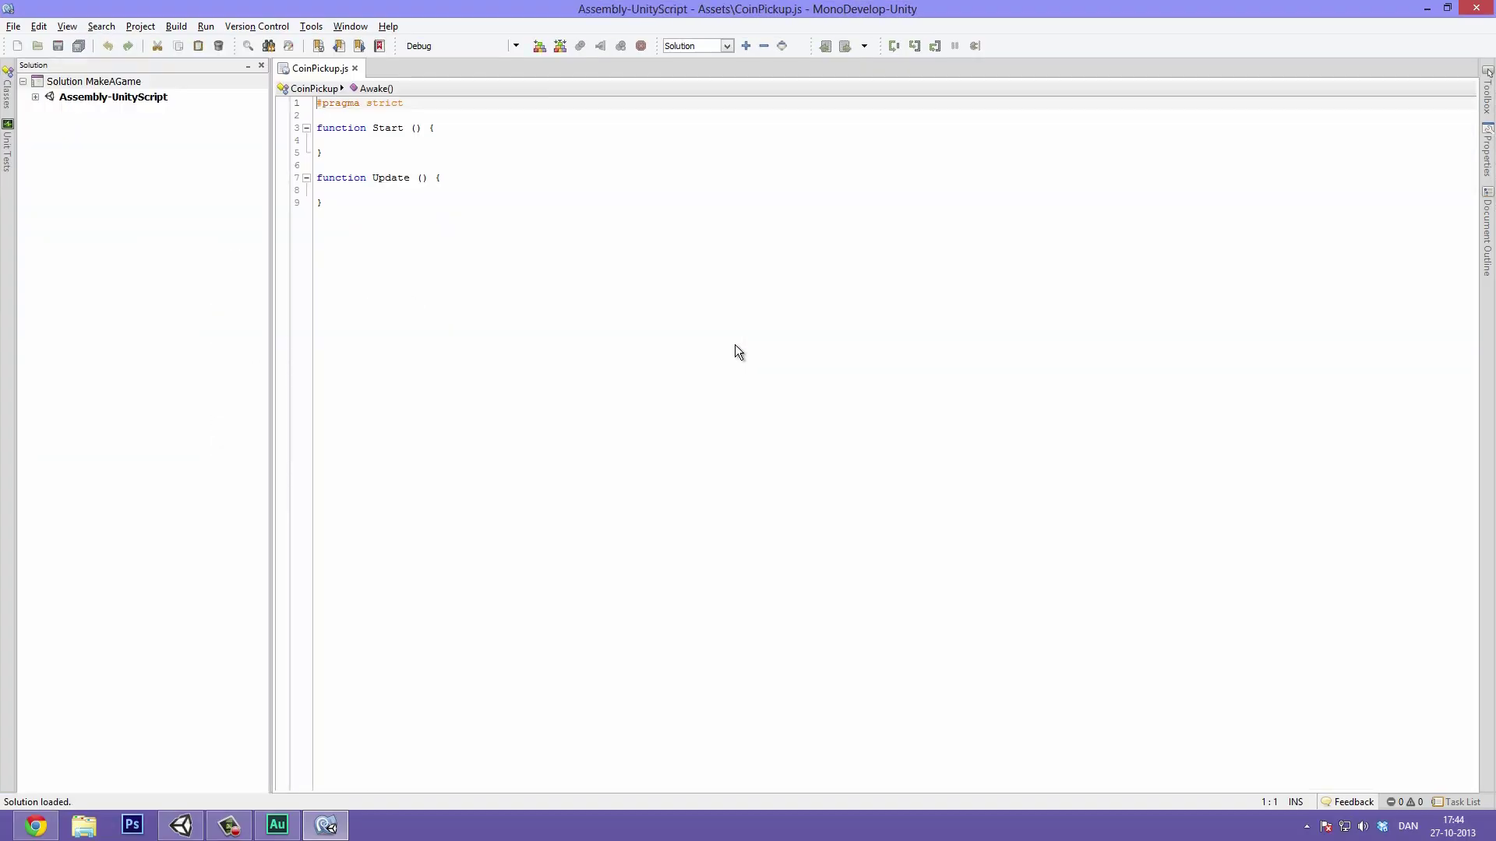
- Delete the empty Start function from CoinPickup.js, keeping only Update
click(441, 314)
drag(441, 314, 314, 257)
click(377, 294)
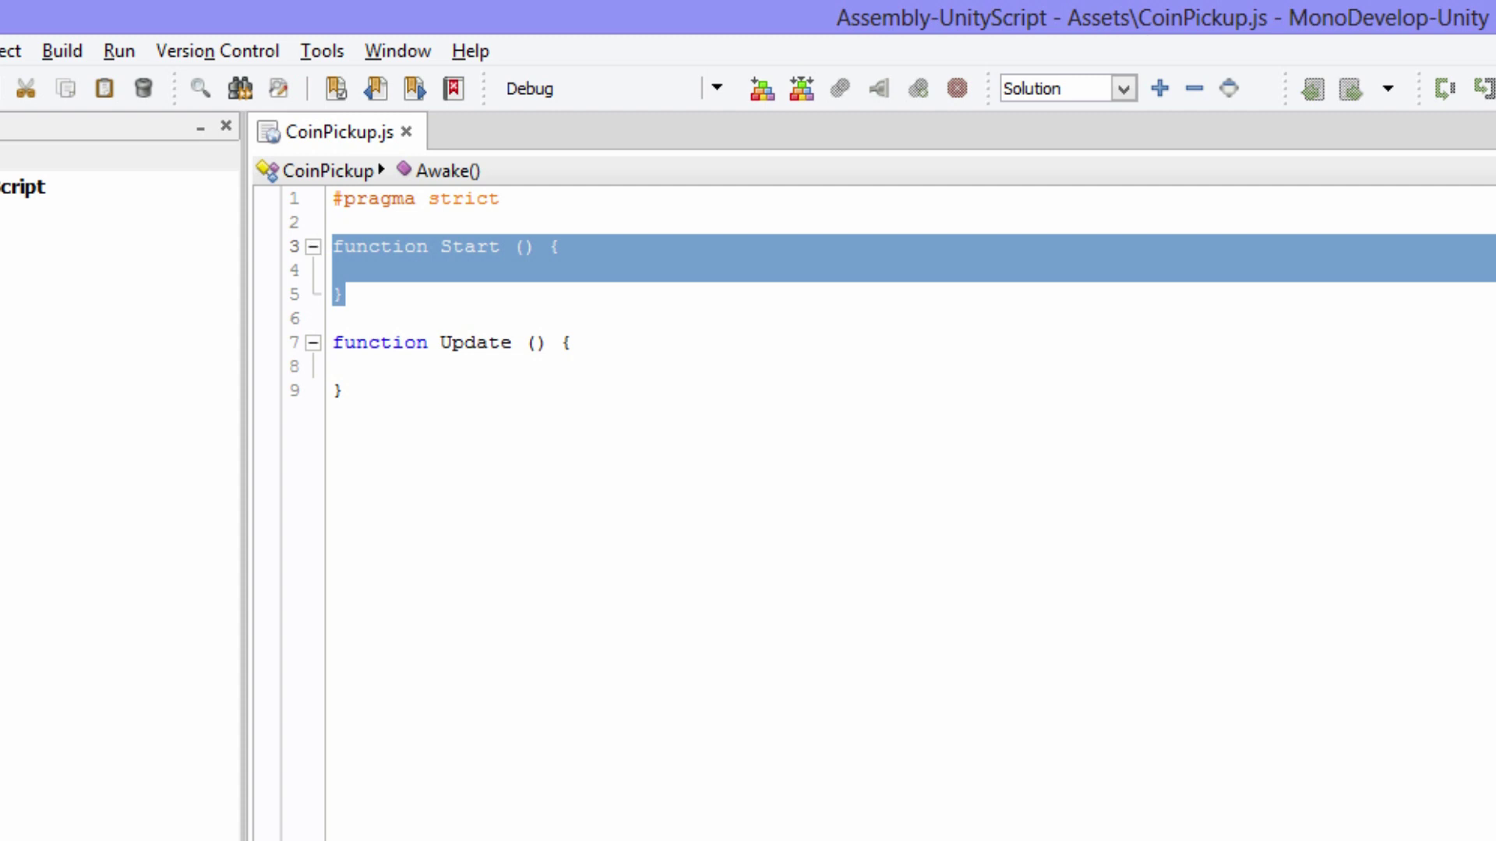
key(BackSpace)
key(BackSpace)
key(BackSpace)
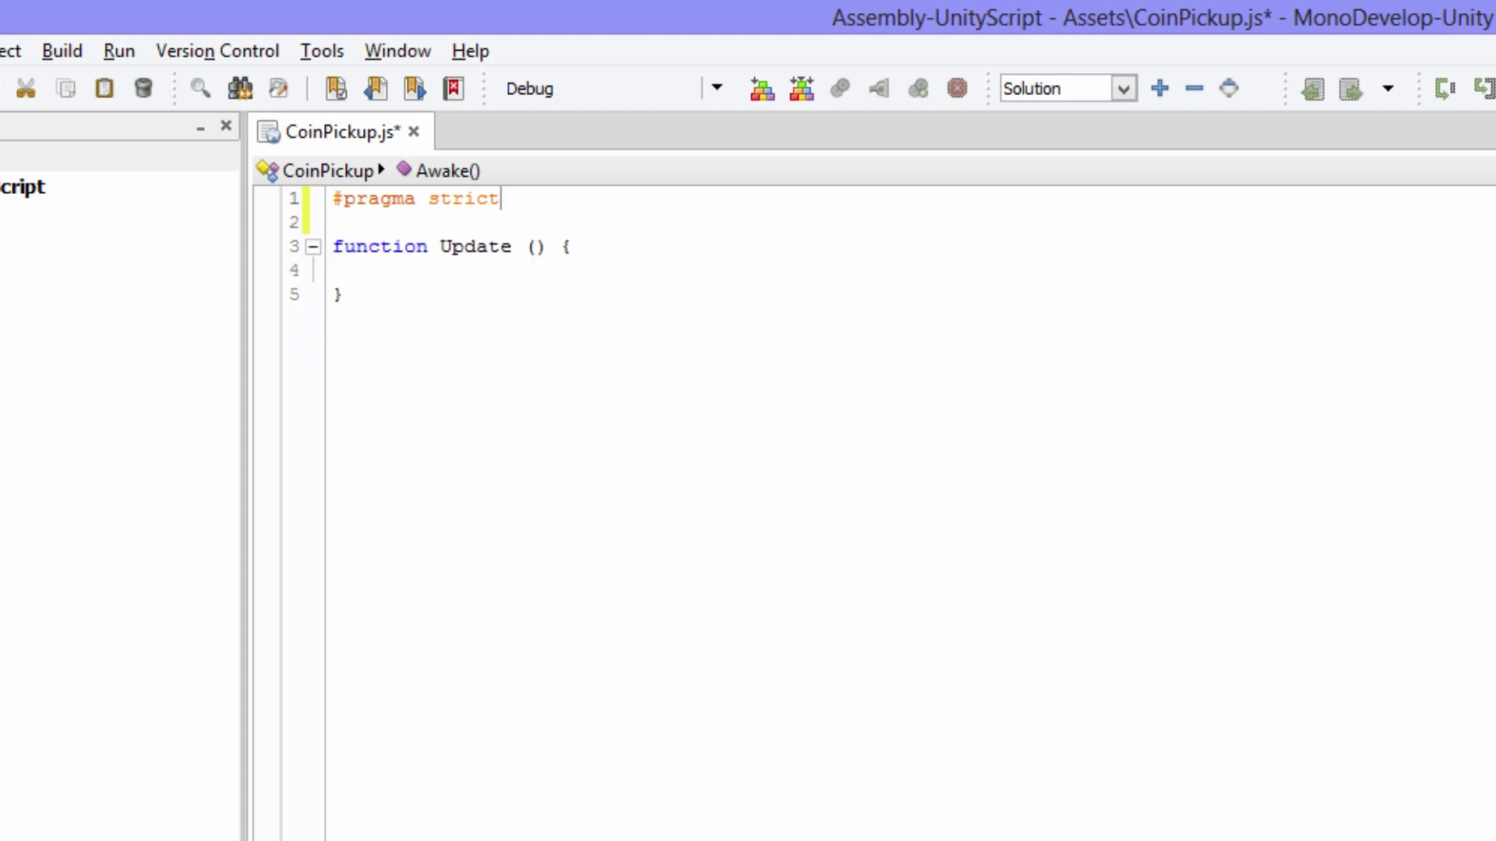
key(Down)
key(Down)
click(565, 245)
click(383, 248)
double_click(482, 248)
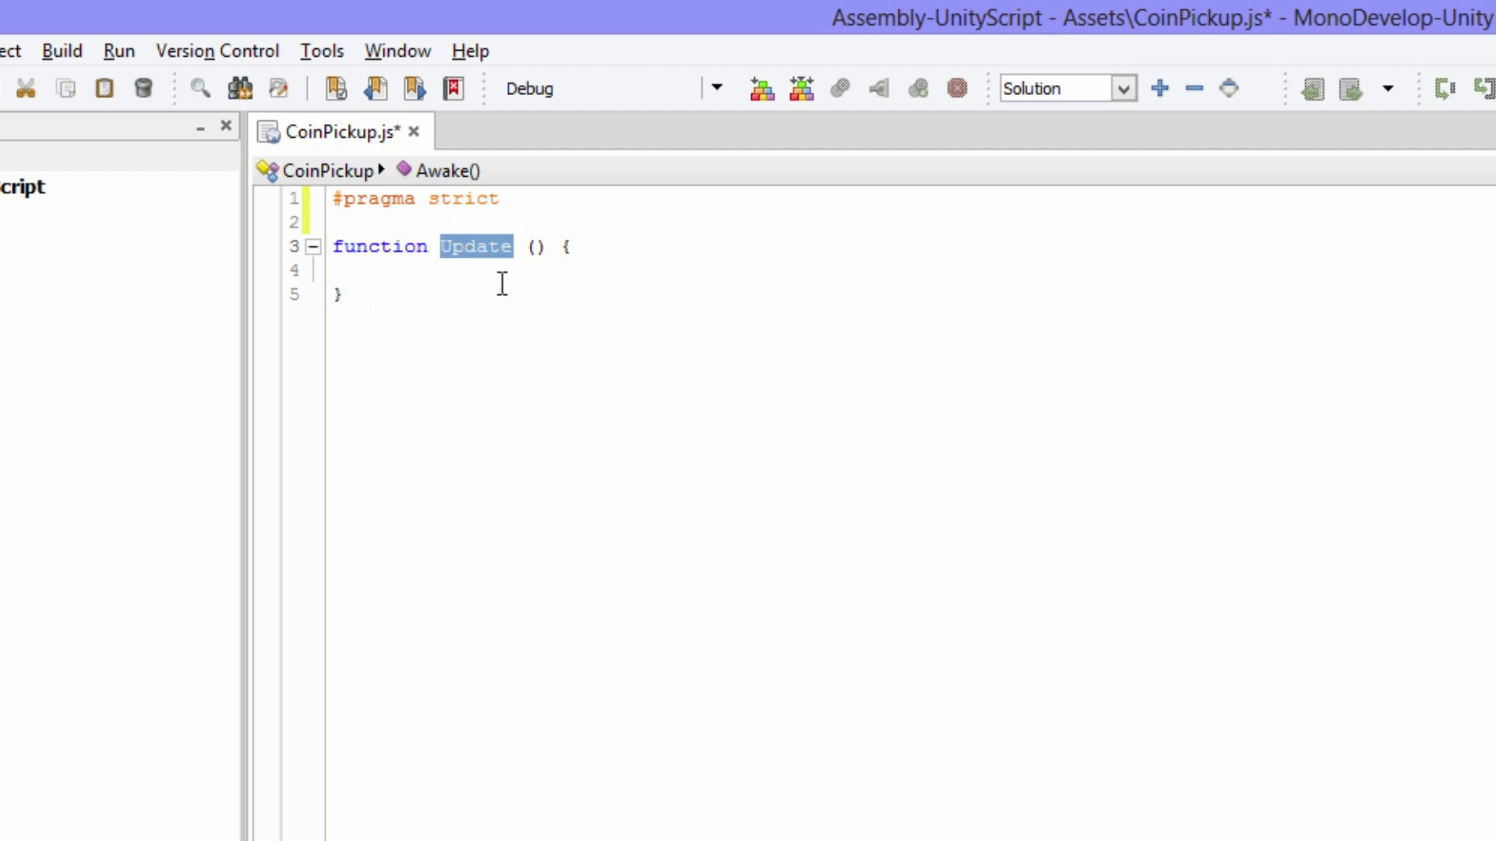
- Rename Update to OnTriggerEnter and put its opening brace on its own line
text(OnG)
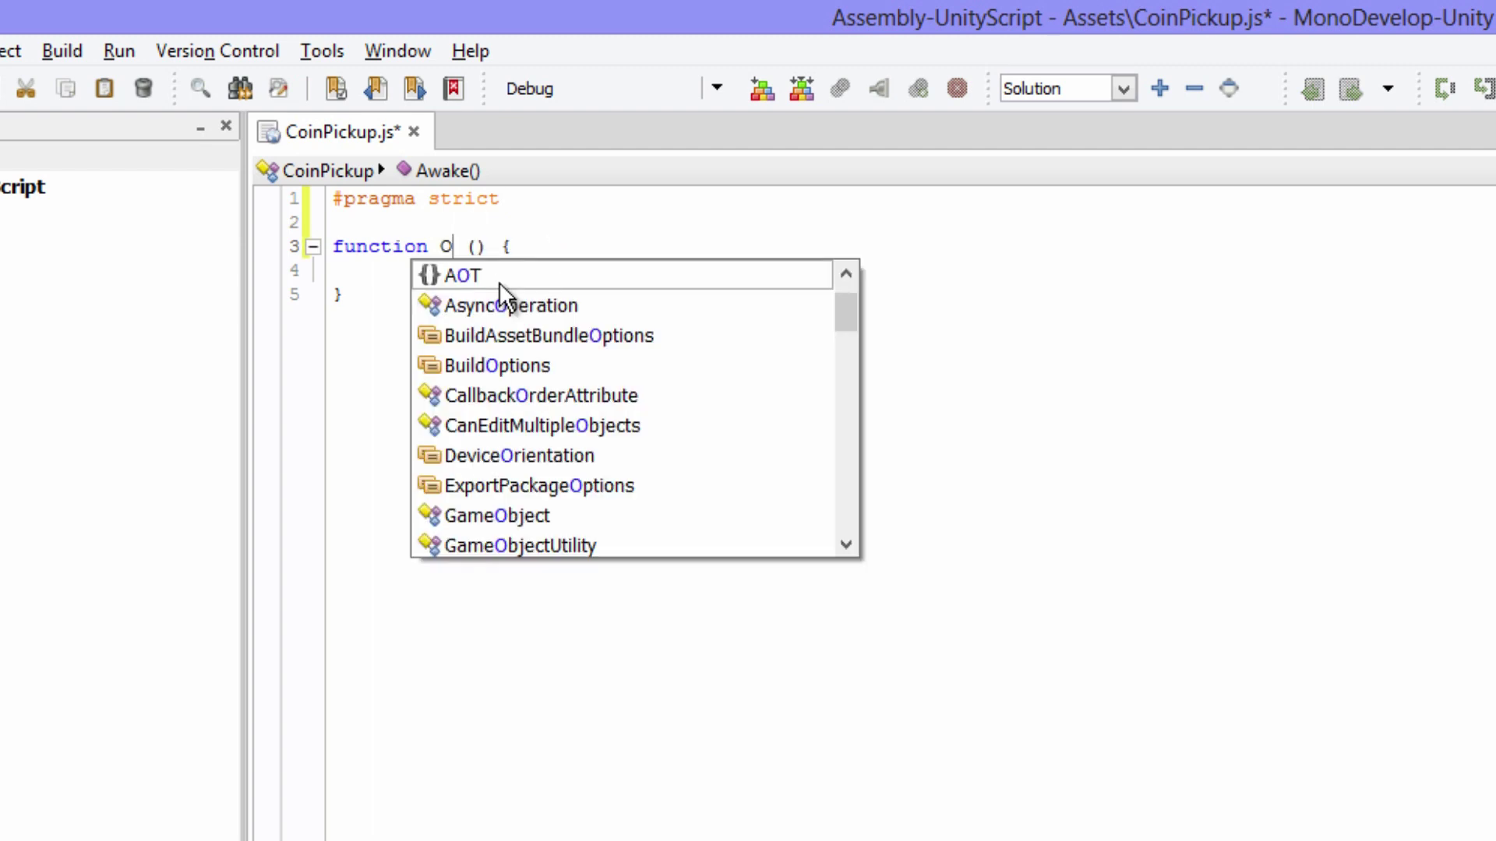
key(BackSpace)
text(TriggerE)
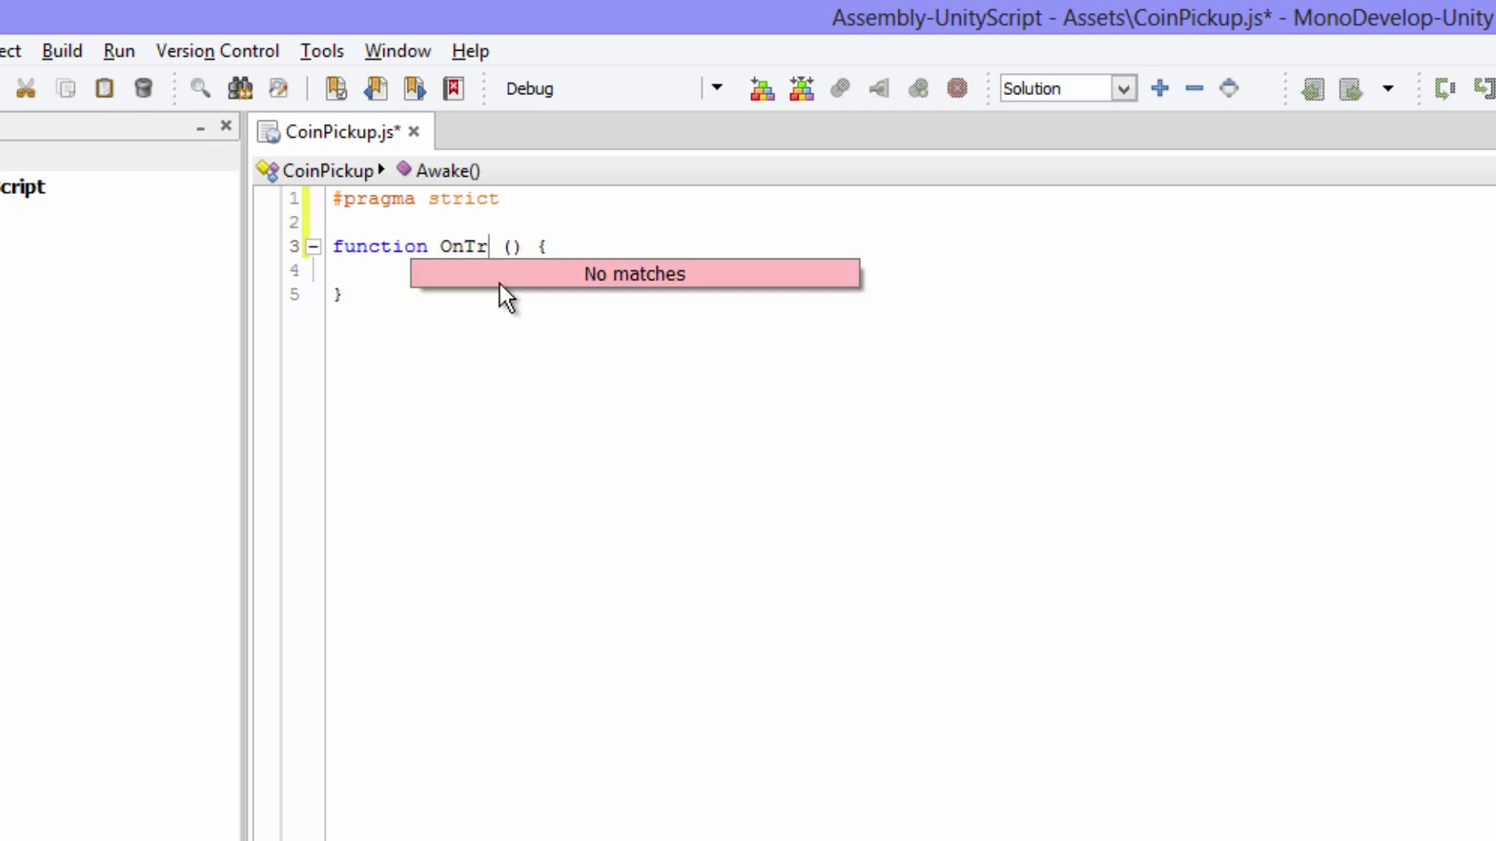
text(nter)
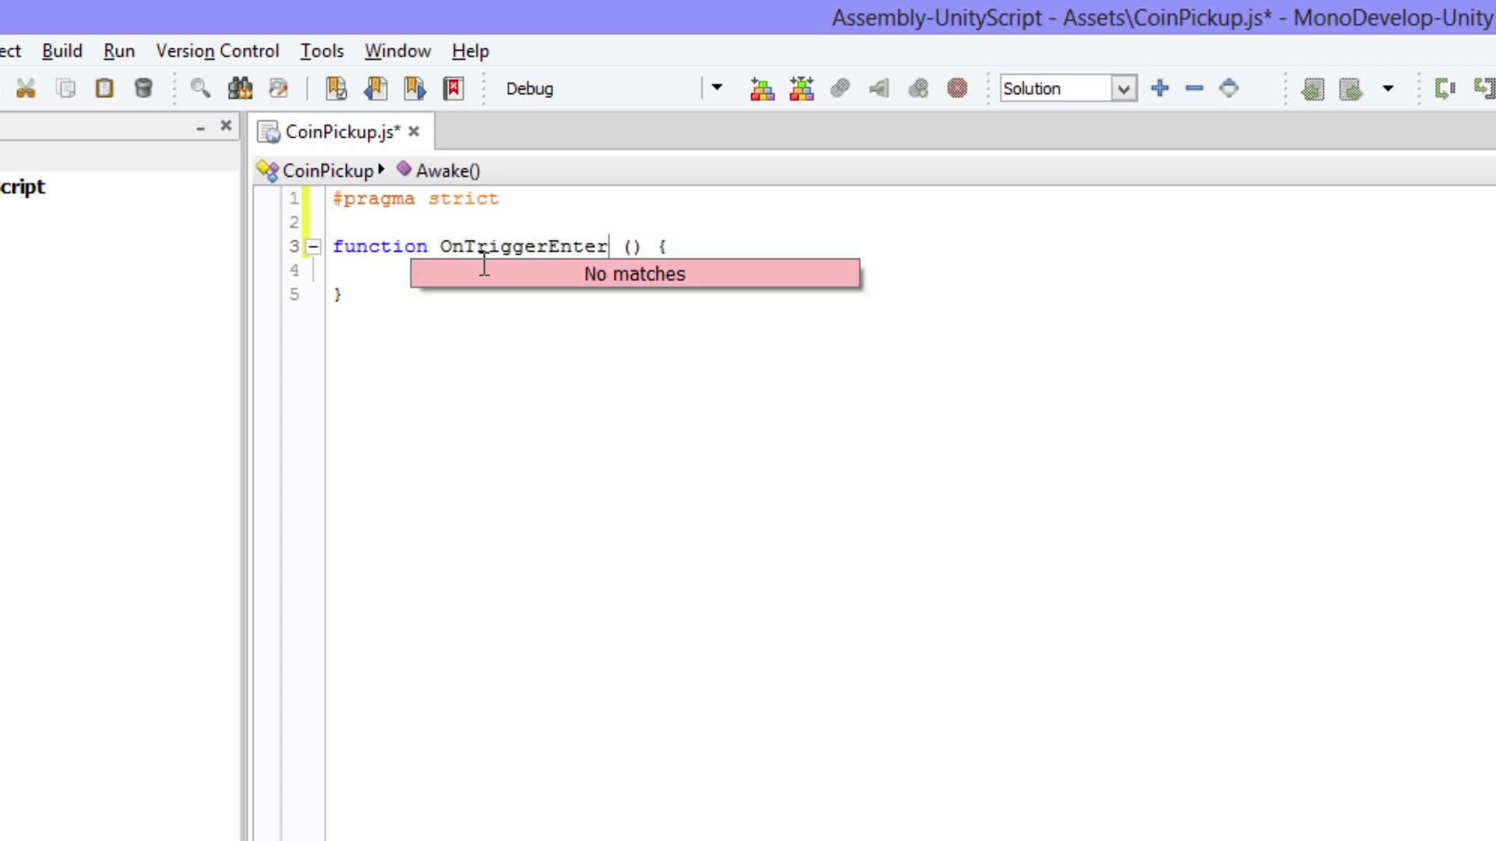
click(465, 247)
drag(442, 244, 587, 263)
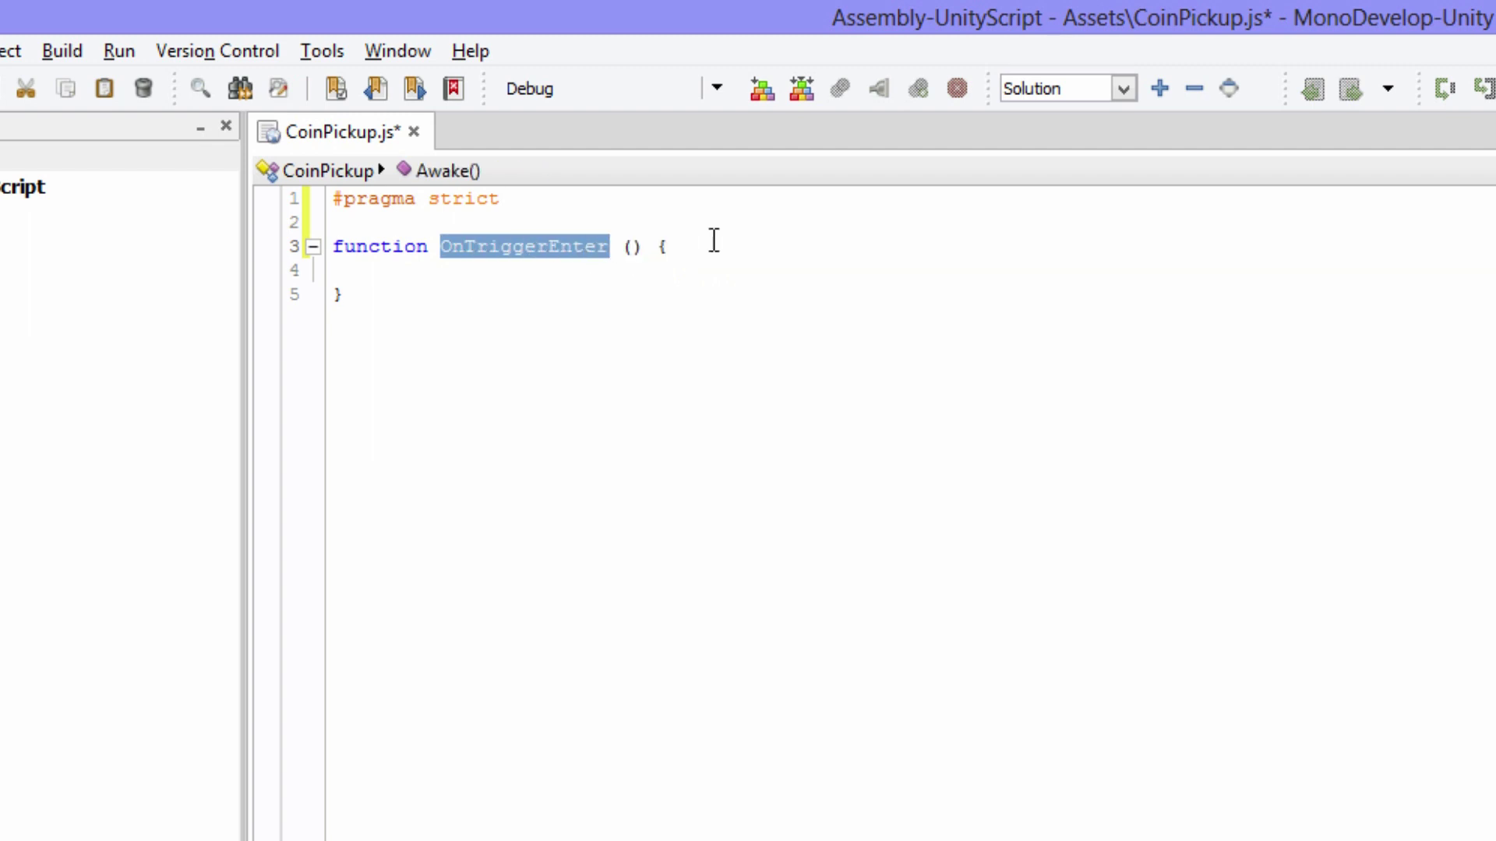
click(662, 246)
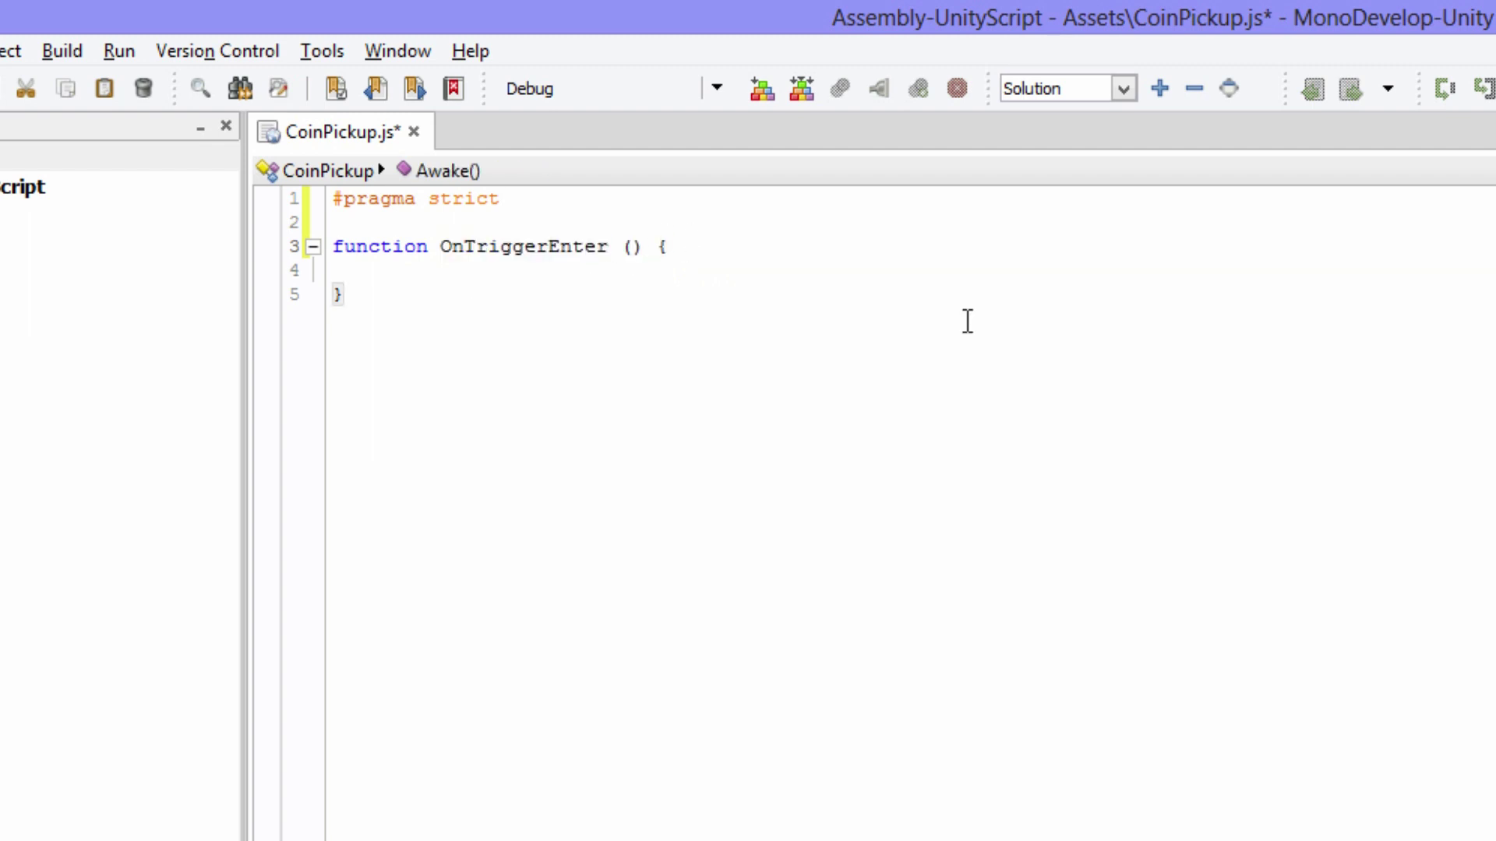
key(BackSpace)
key(Return)
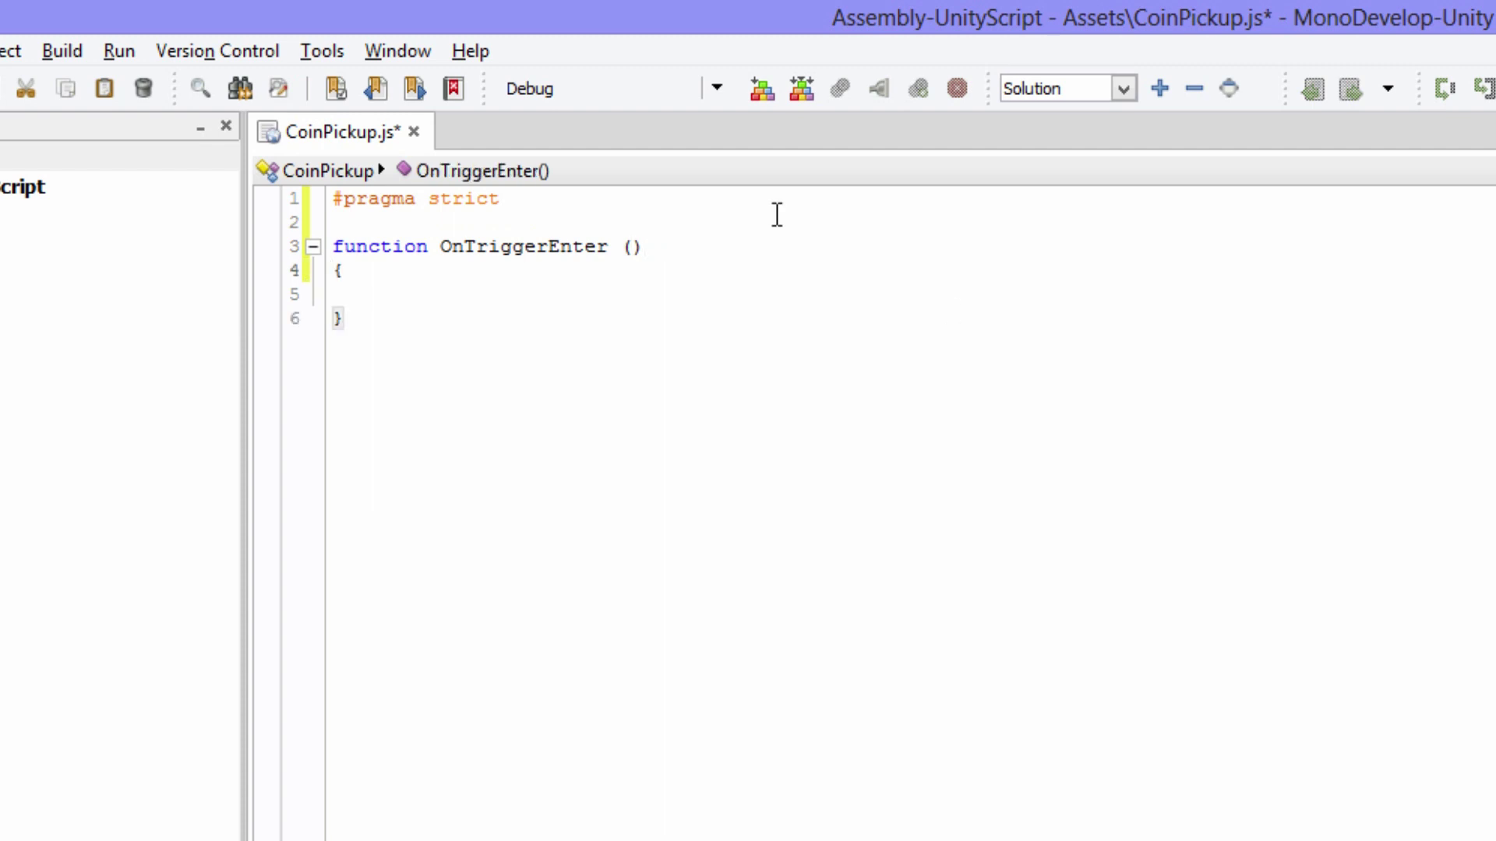
click(483, 301)
key(Tab)
- Add the parameter info : Collider to OnTriggerEnter
drag(367, 310, 298, 245)
click(424, 297)
click(632, 247)
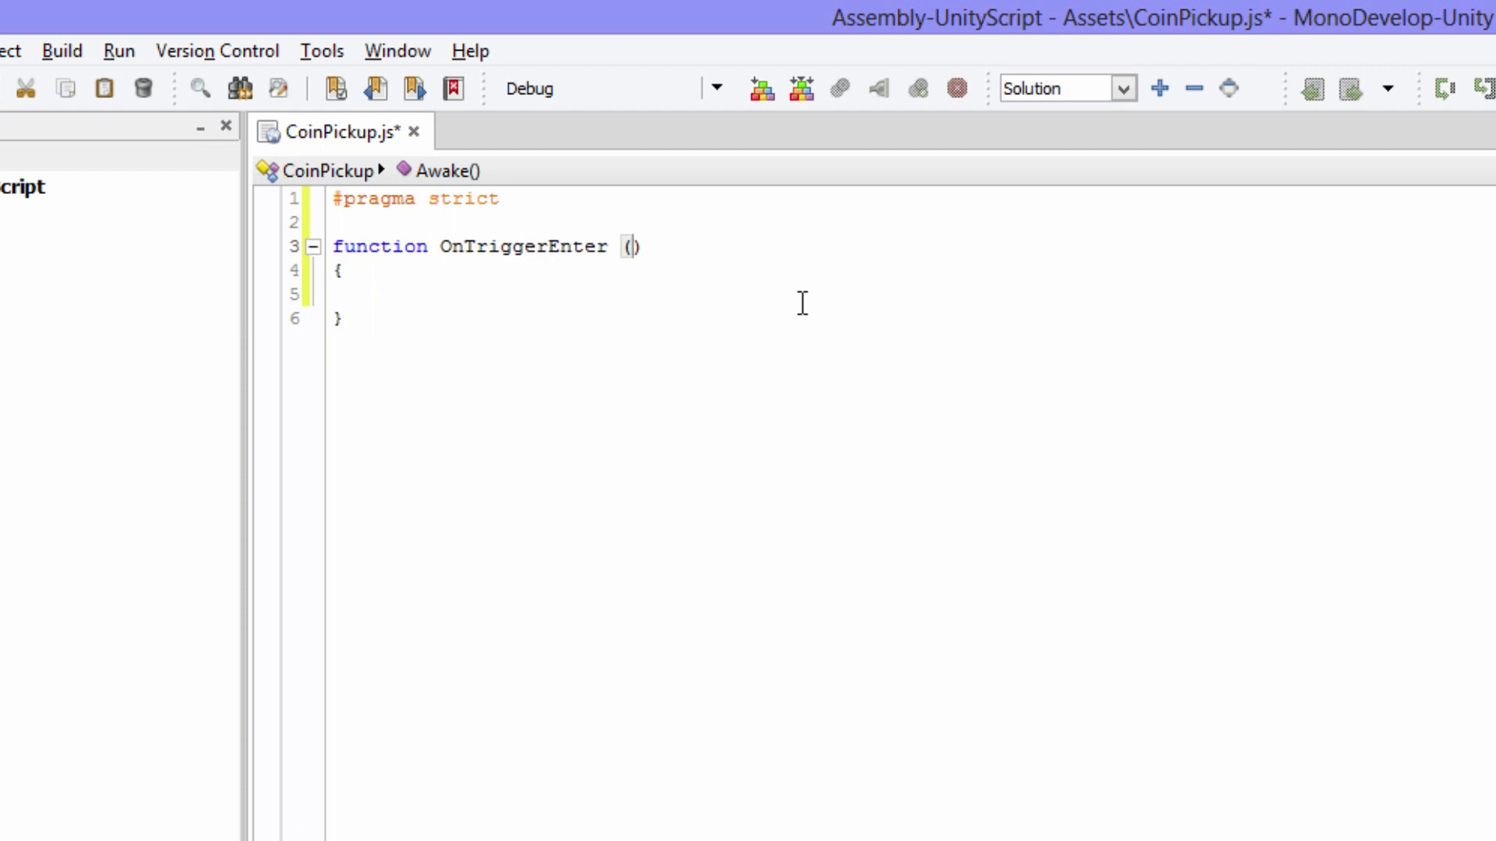
text(info : )
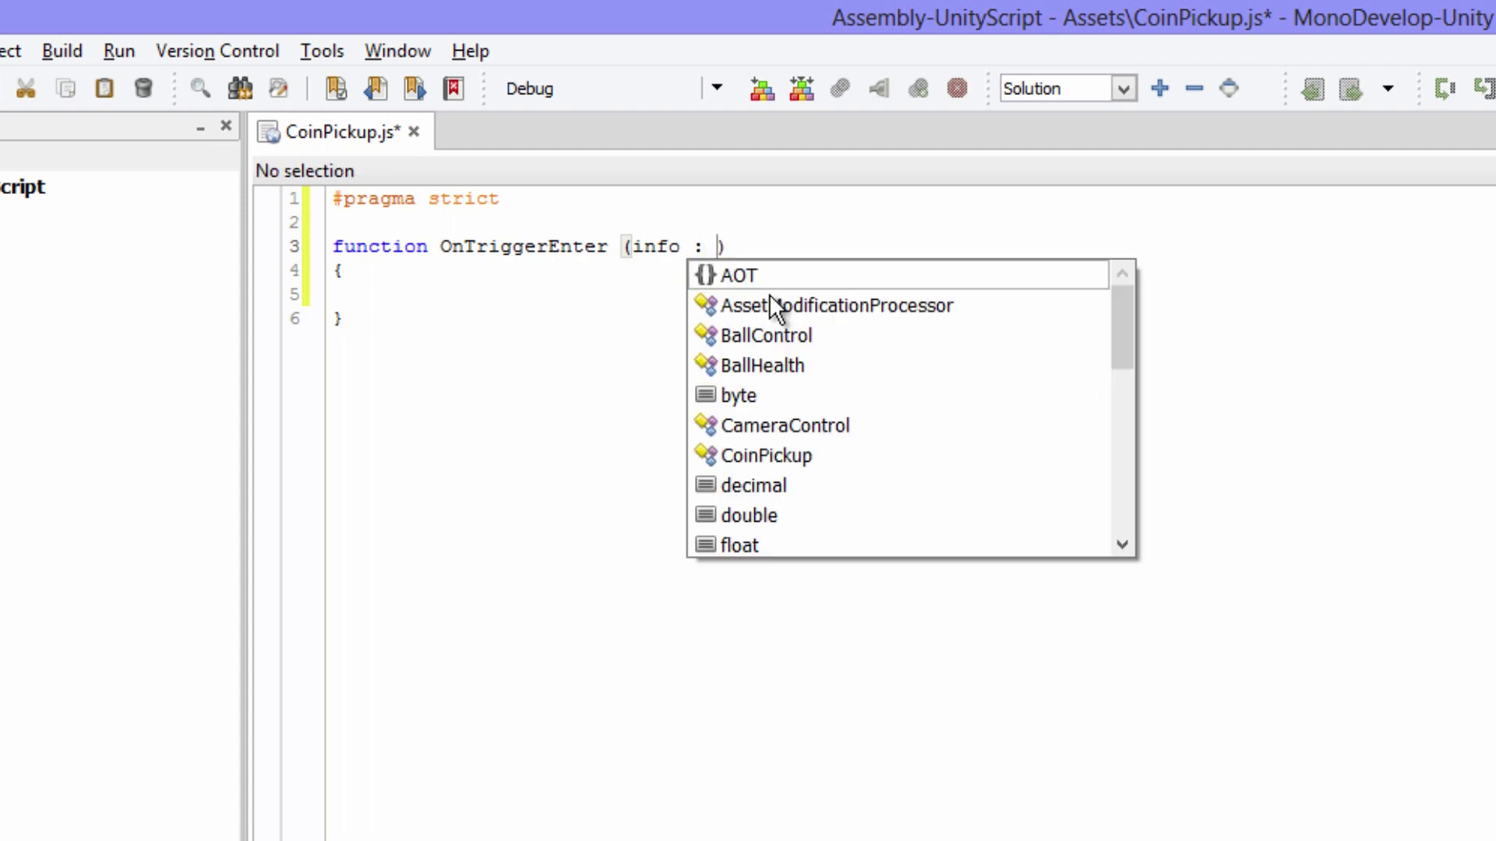
text(Collider)
click(641, 294)
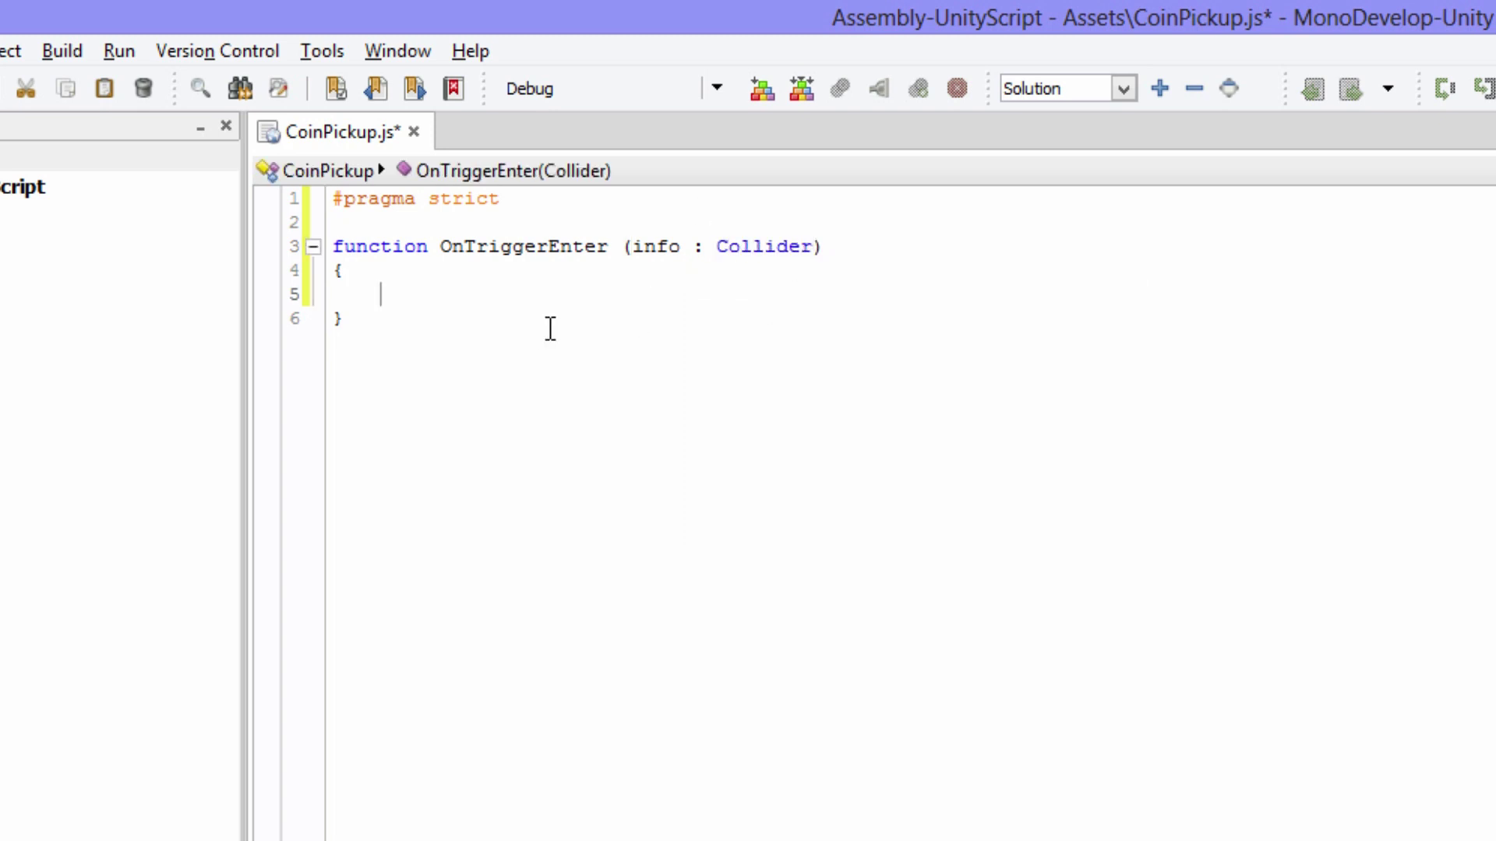
drag(467, 344, 306, 251)
click(433, 306)
drag(436, 248, 610, 247)
click(656, 248)
double_click(655, 248)
drag(711, 247, 820, 248)
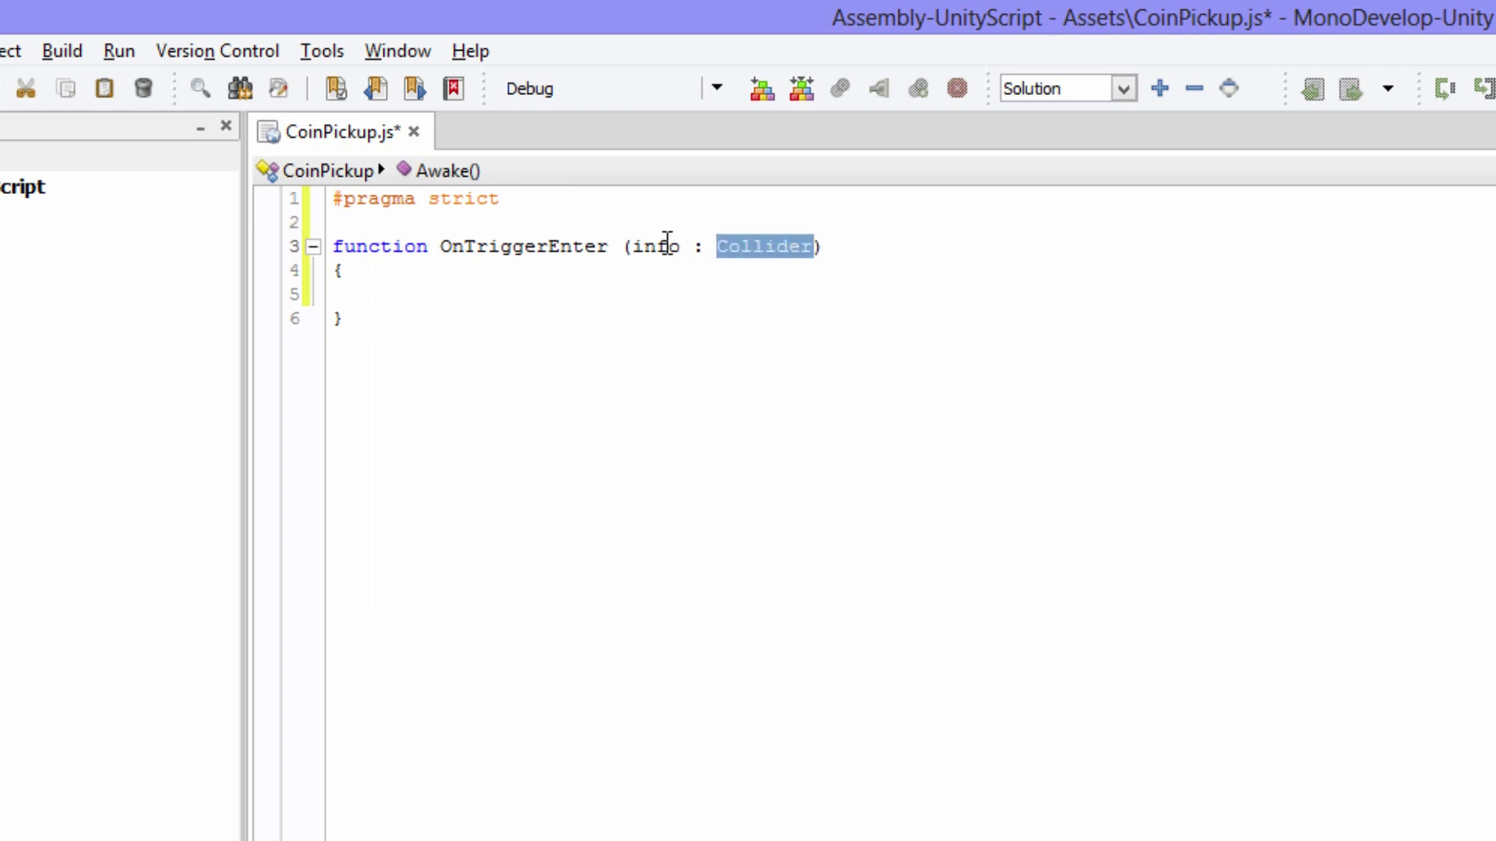
double_click(663, 247)
click(424, 297)
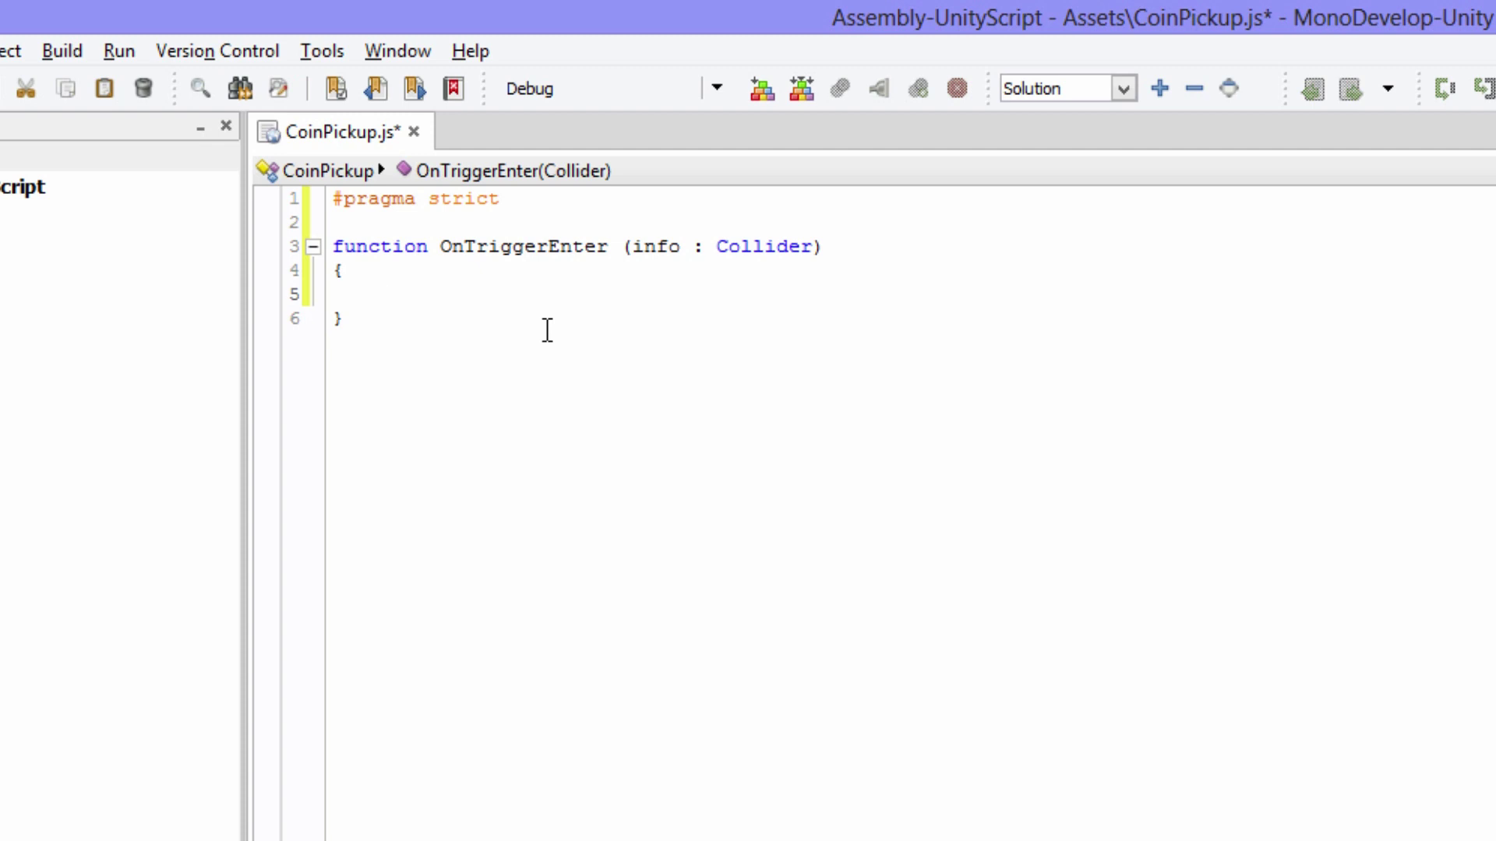
- Add an if (info.name == "Ball") block with braces inside OnTriggerEnter
text(if (info.name )
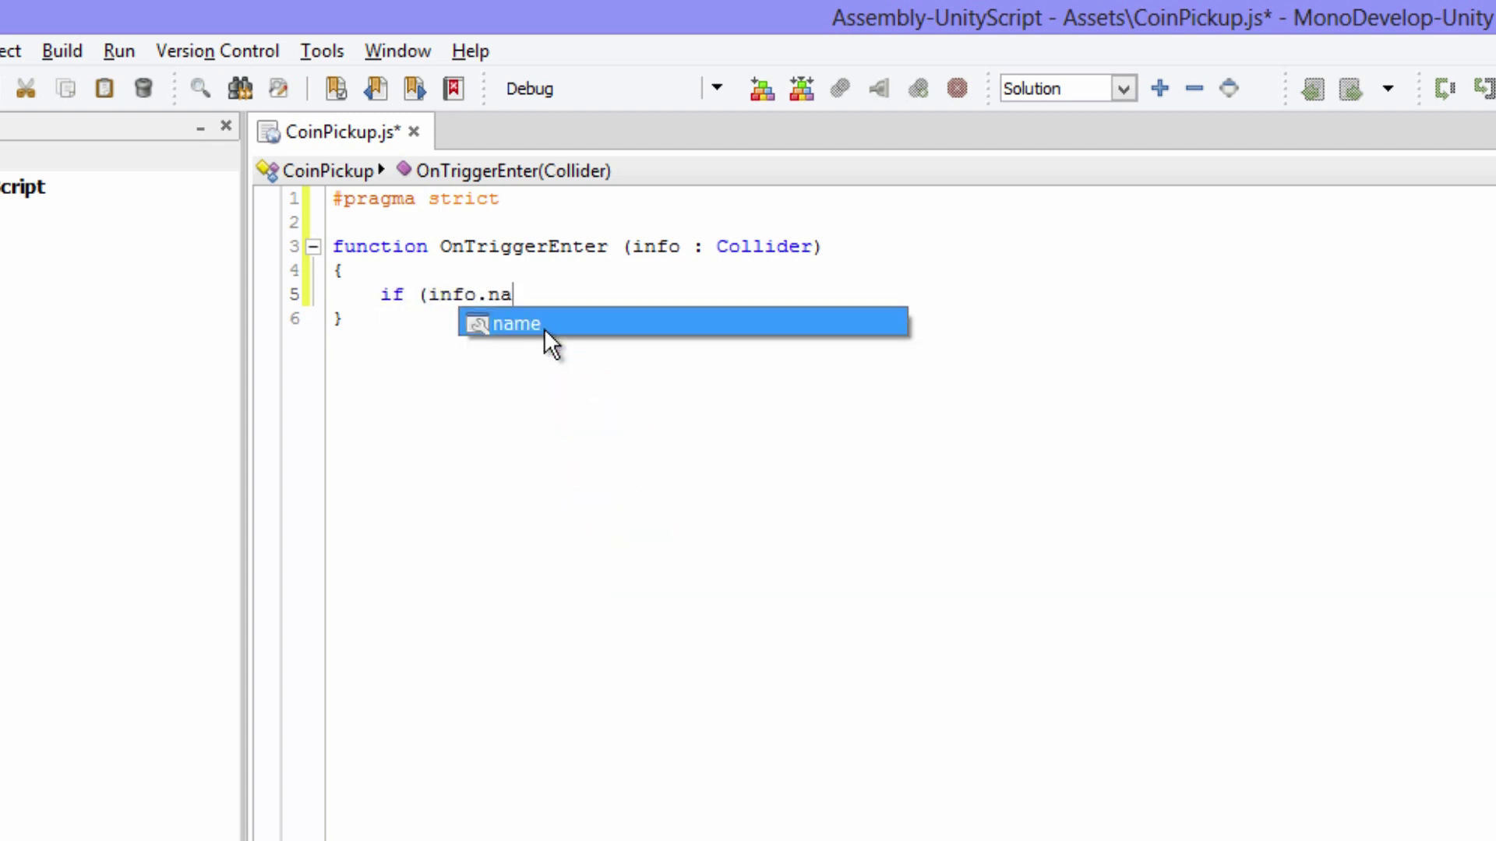
text(==)
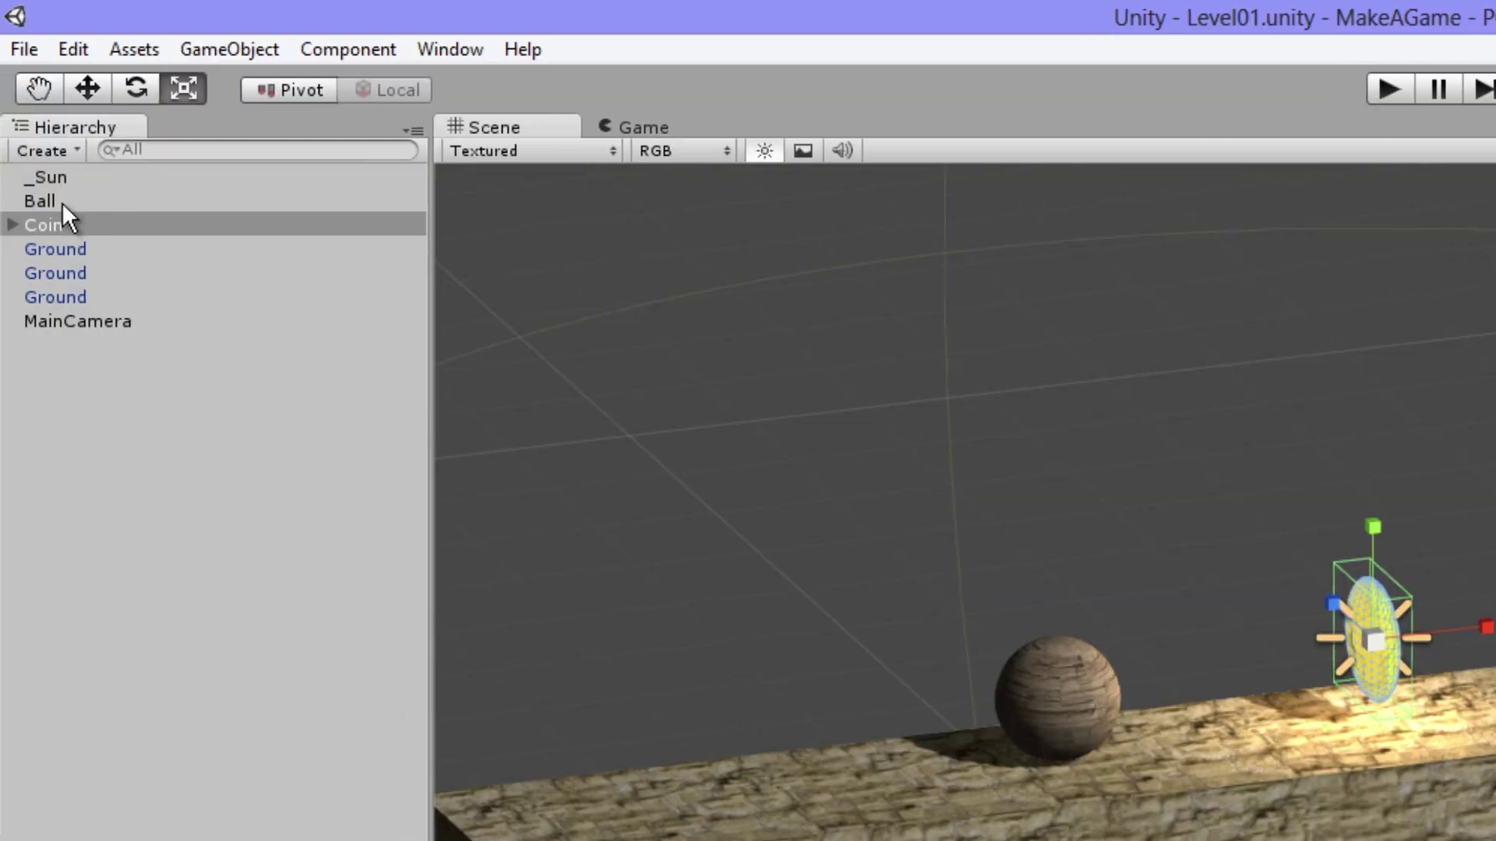
click(41, 201)
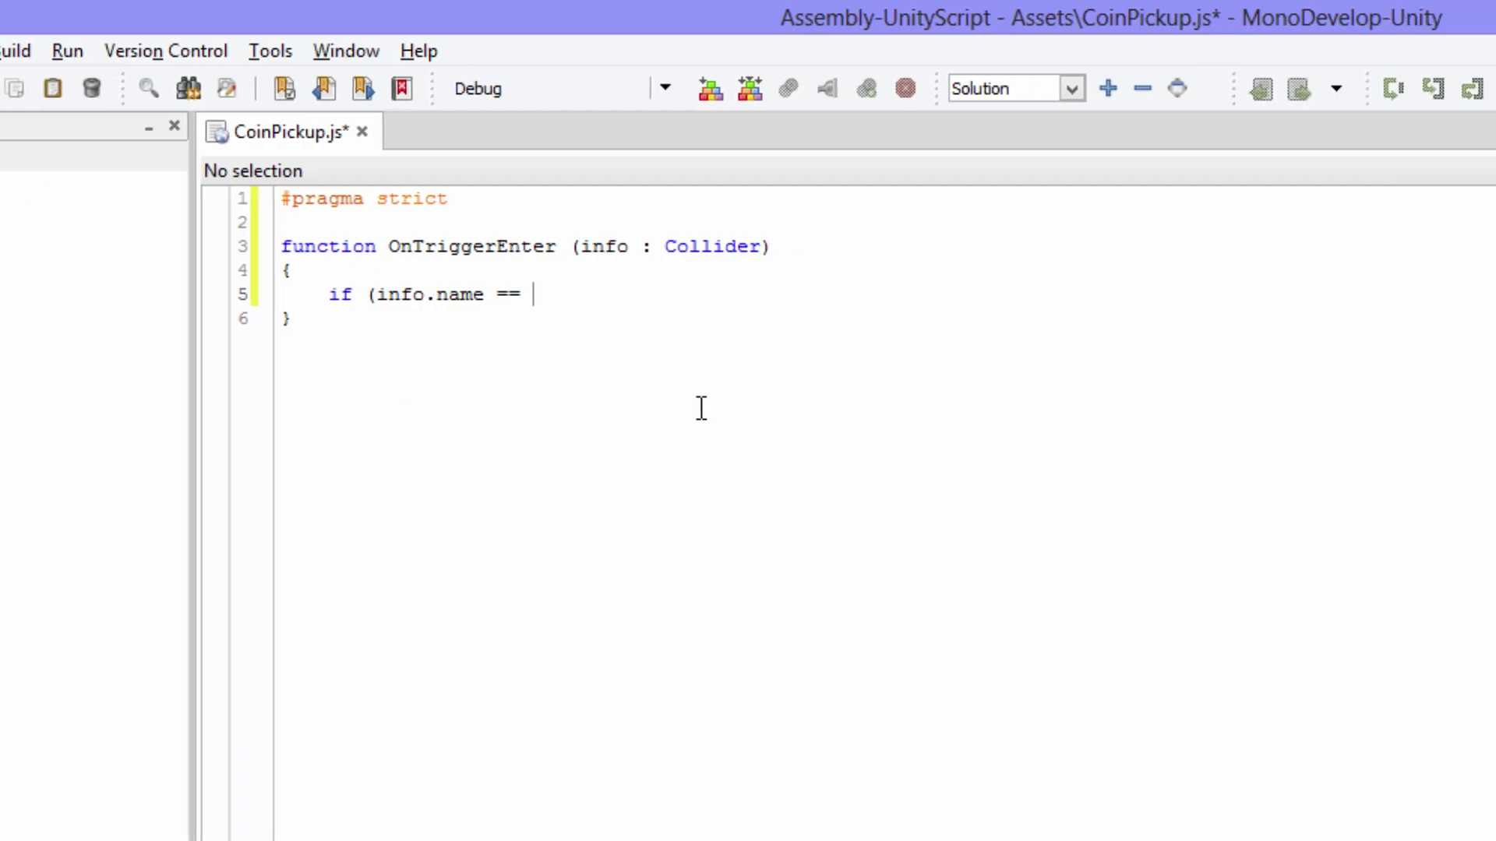
text("Ball"))
key(Return)
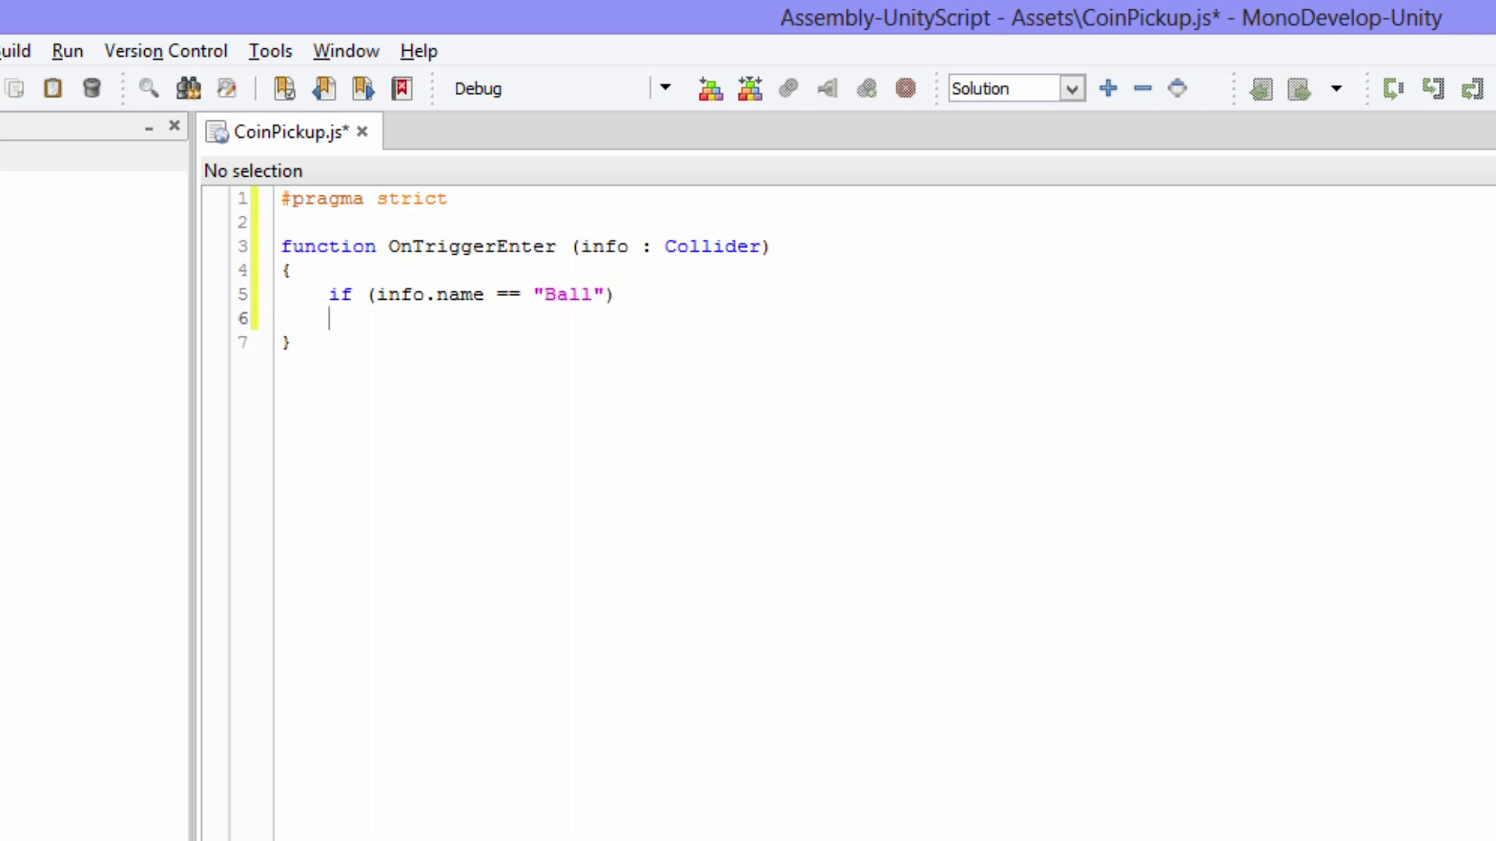
text({})
click(341, 318)
key(Return)
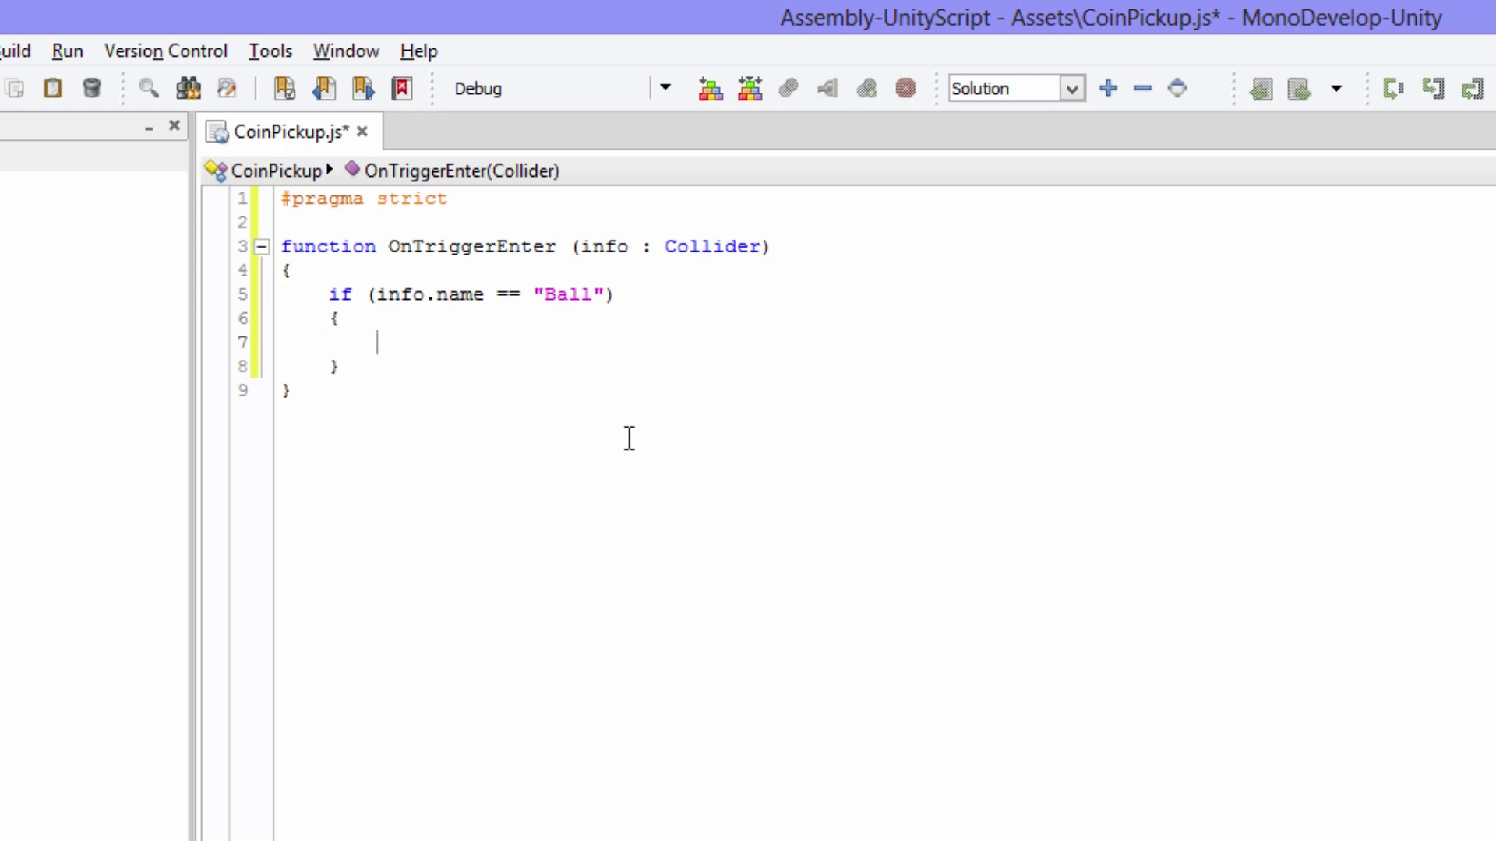
- Inside the if block, add Debug.Log("Coin picked up"); and save the script
text(Debug.Lo)
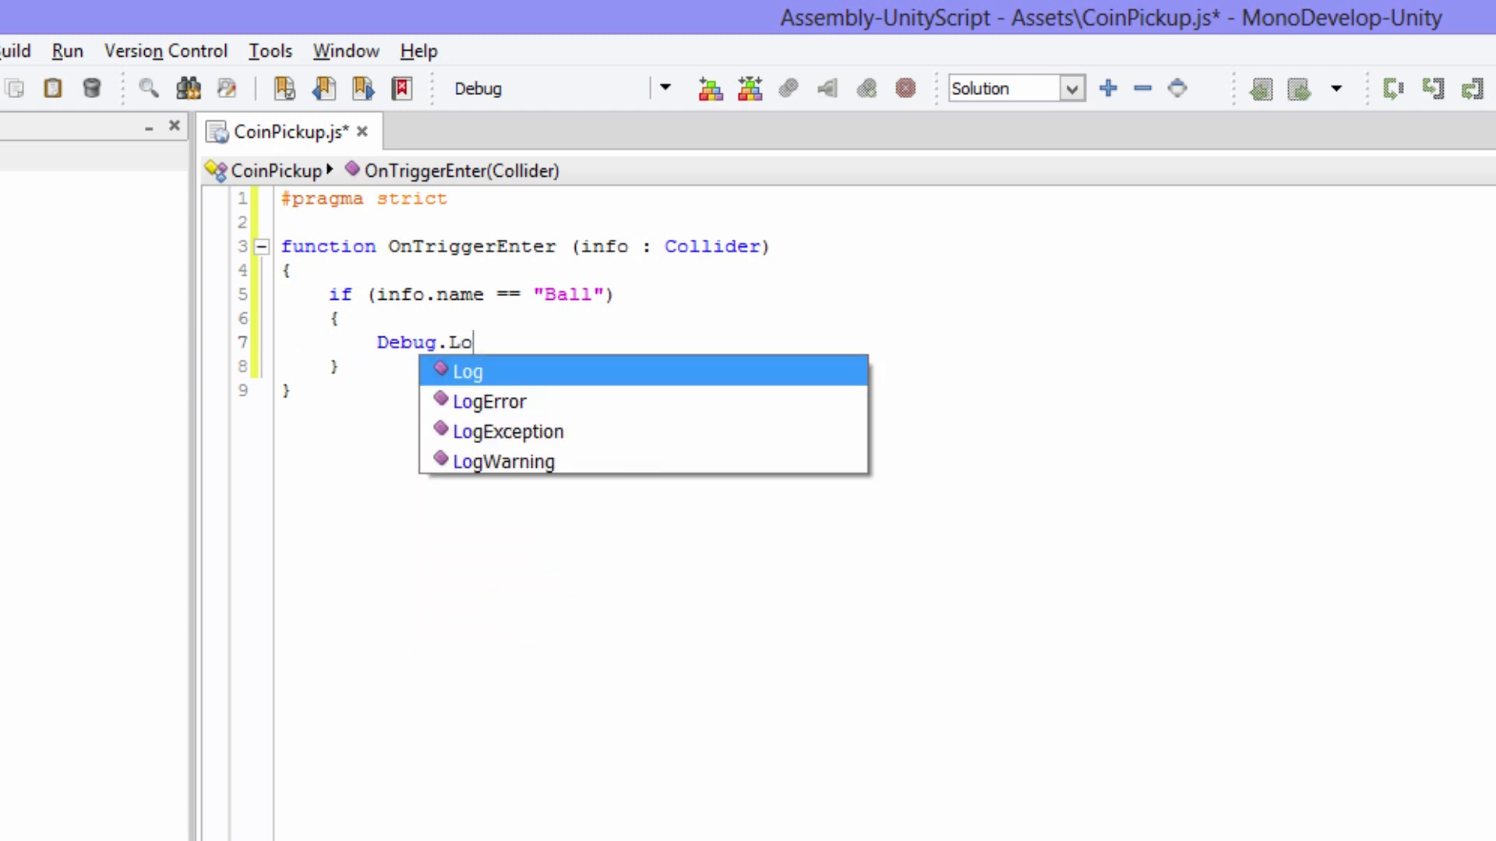
key(Return)
text((")
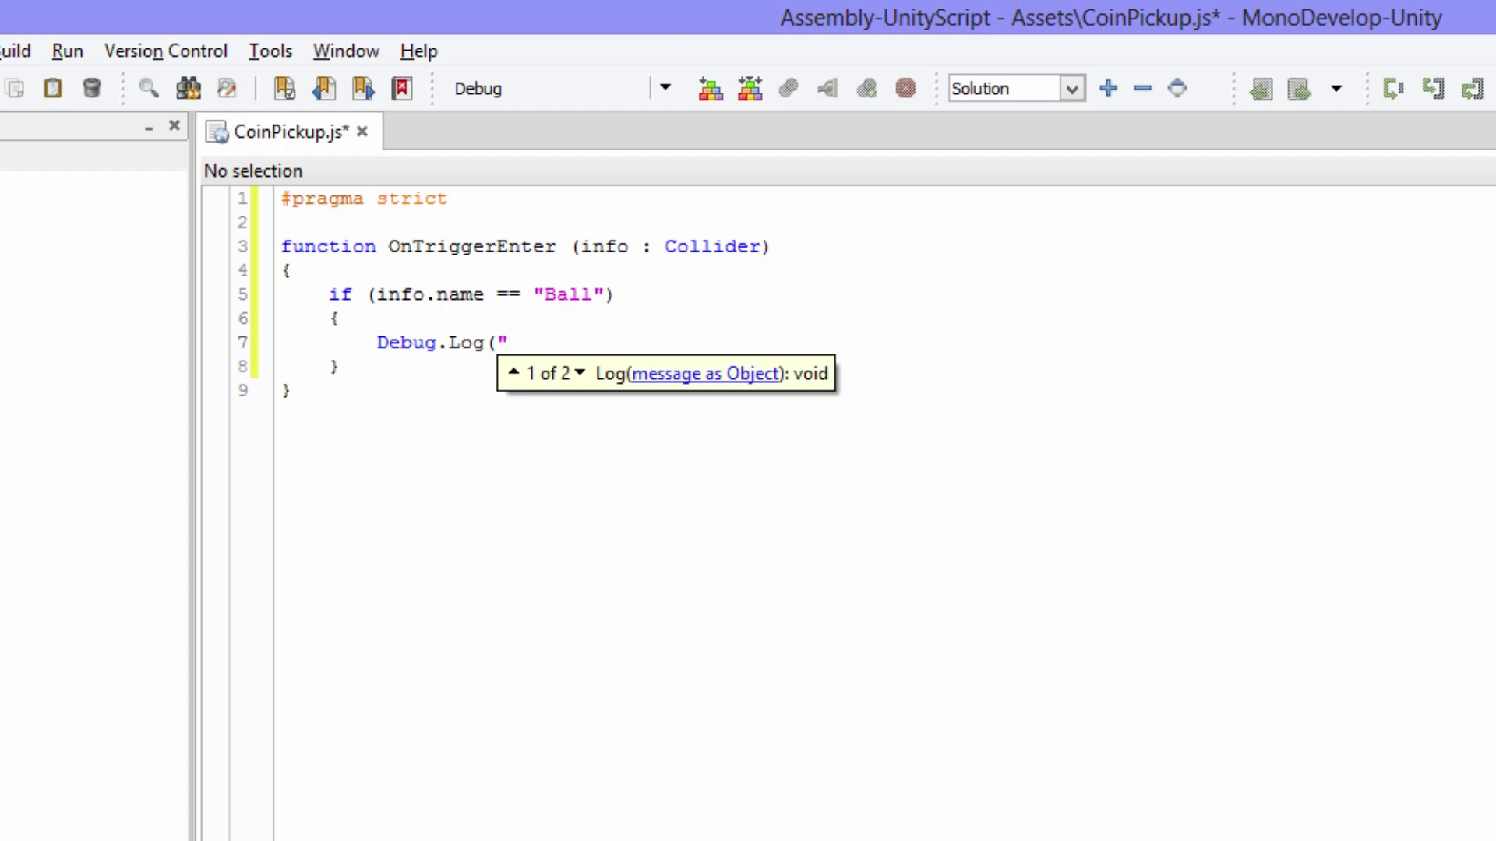
text(Coin picked up)
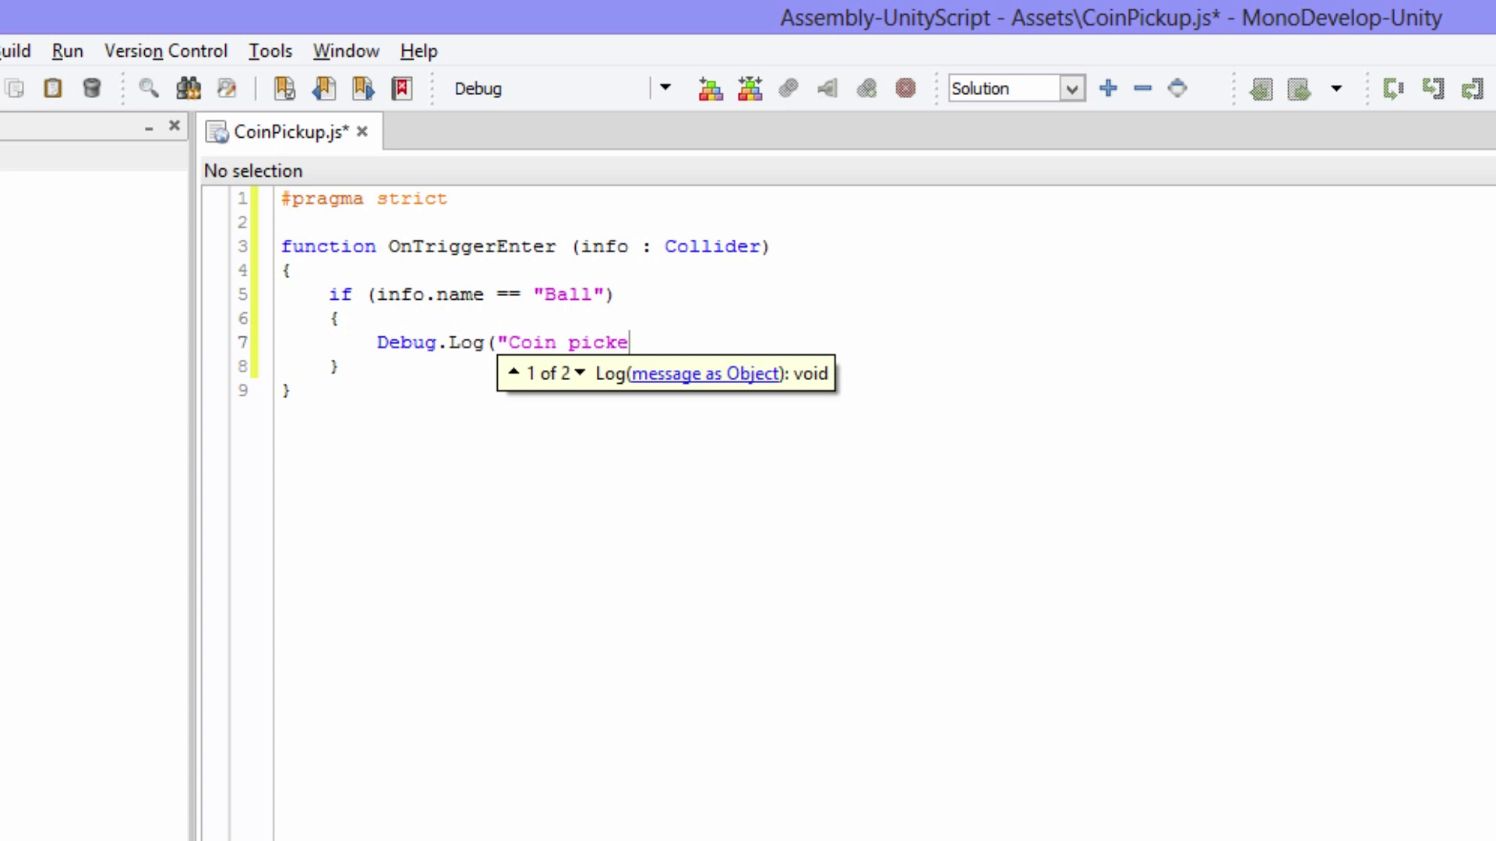
text(");)
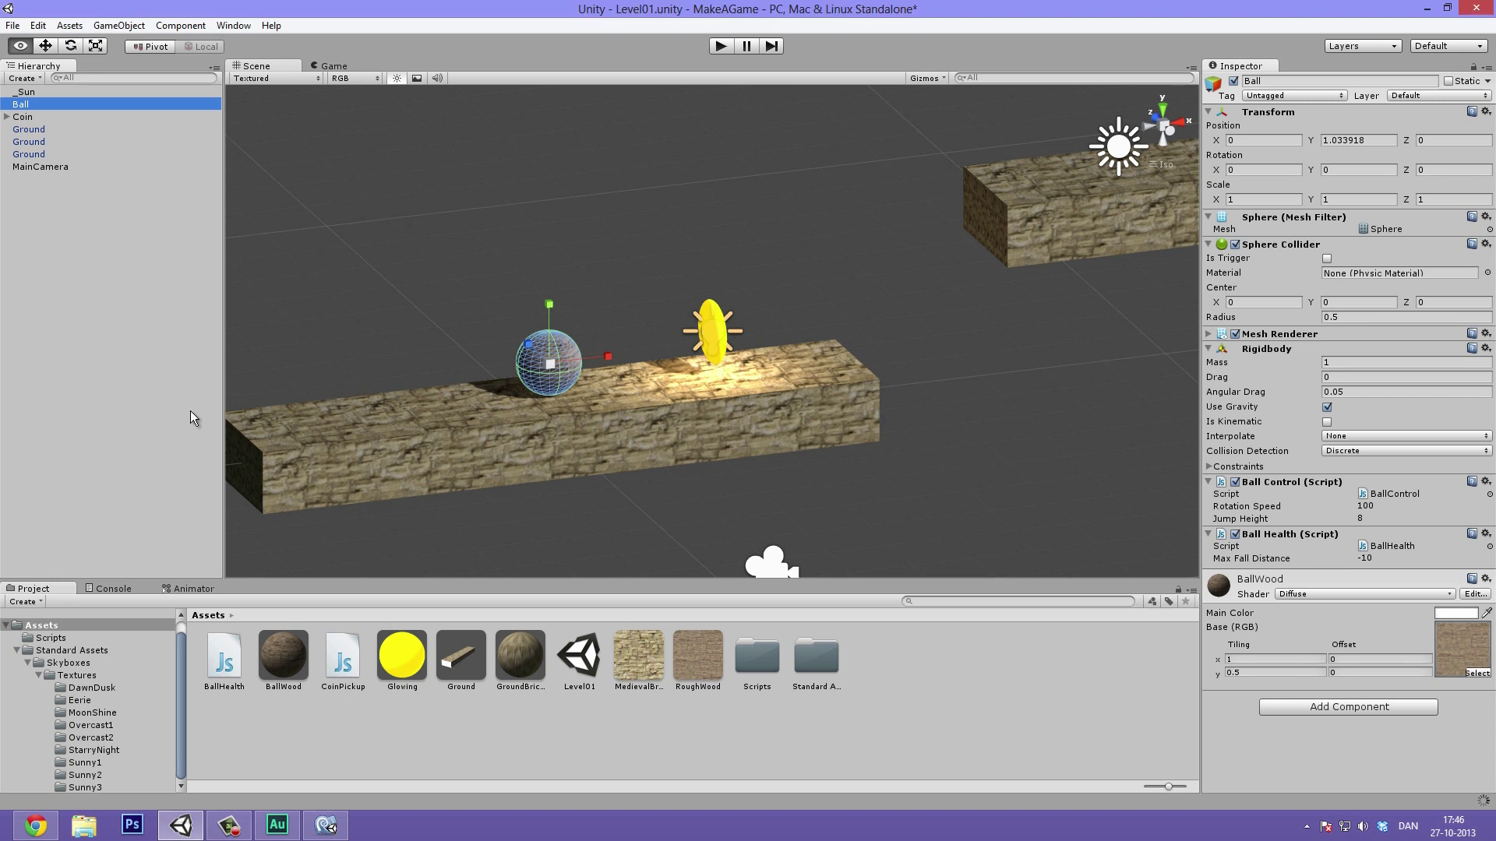
key(alt+Tab)
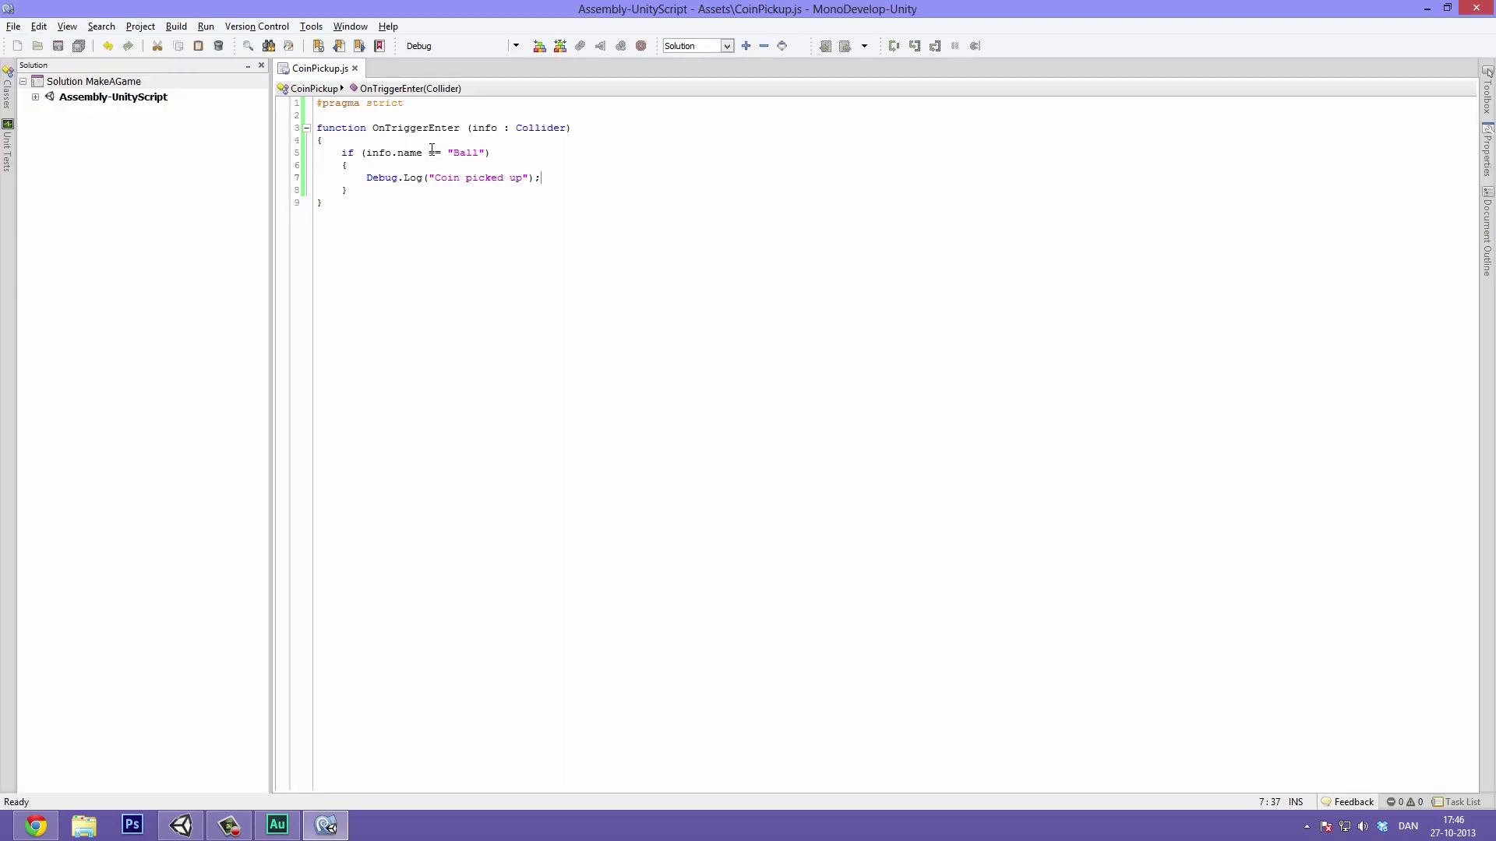
drag(578, 182, 366, 179)
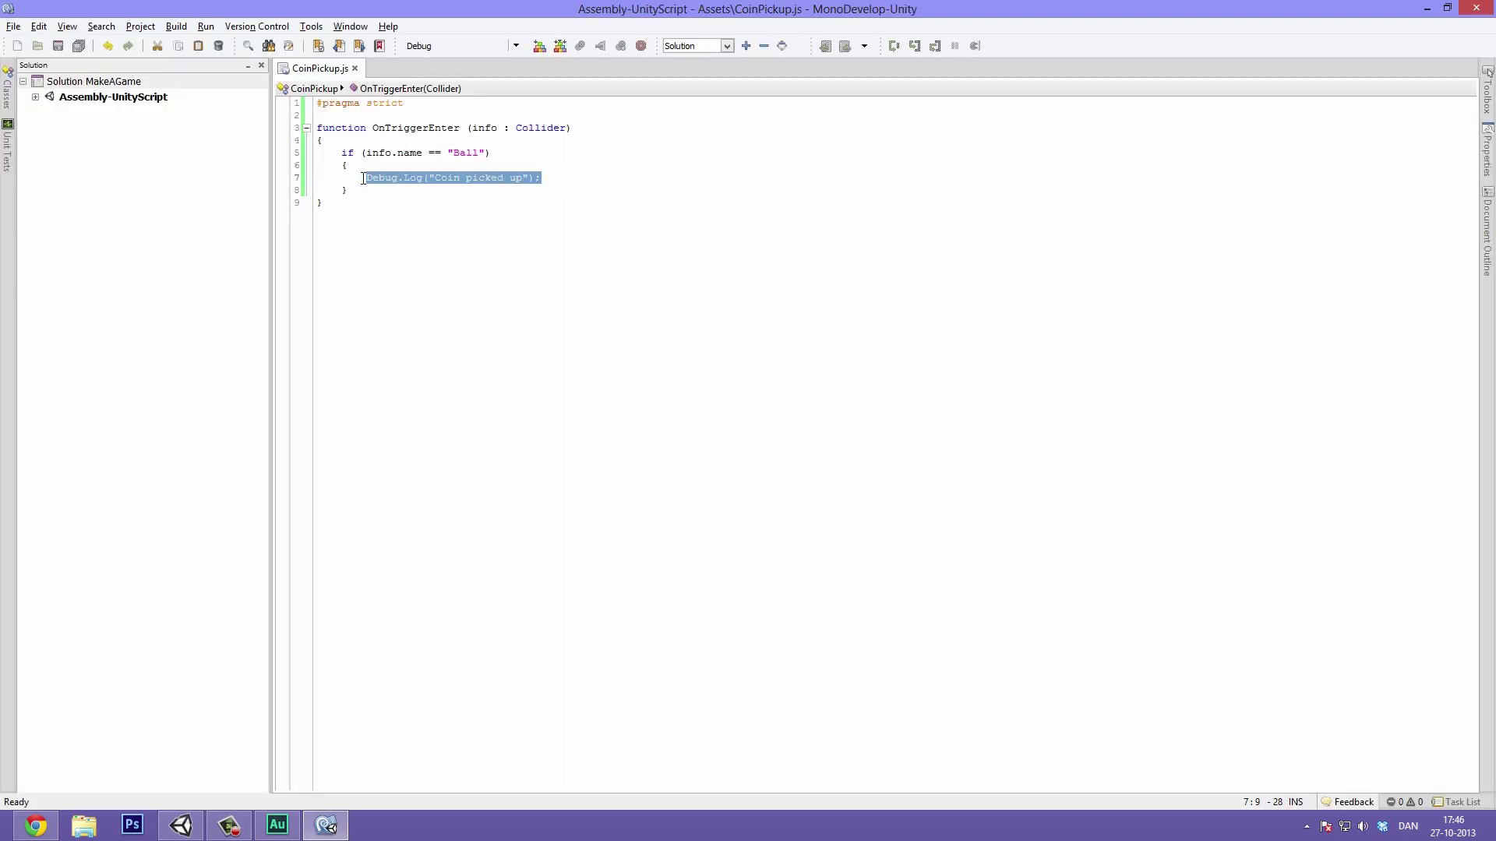
- Play-test by rolling the Ball into the coin, check the "Coin picked up" log, then stop
key(alt+Tab)
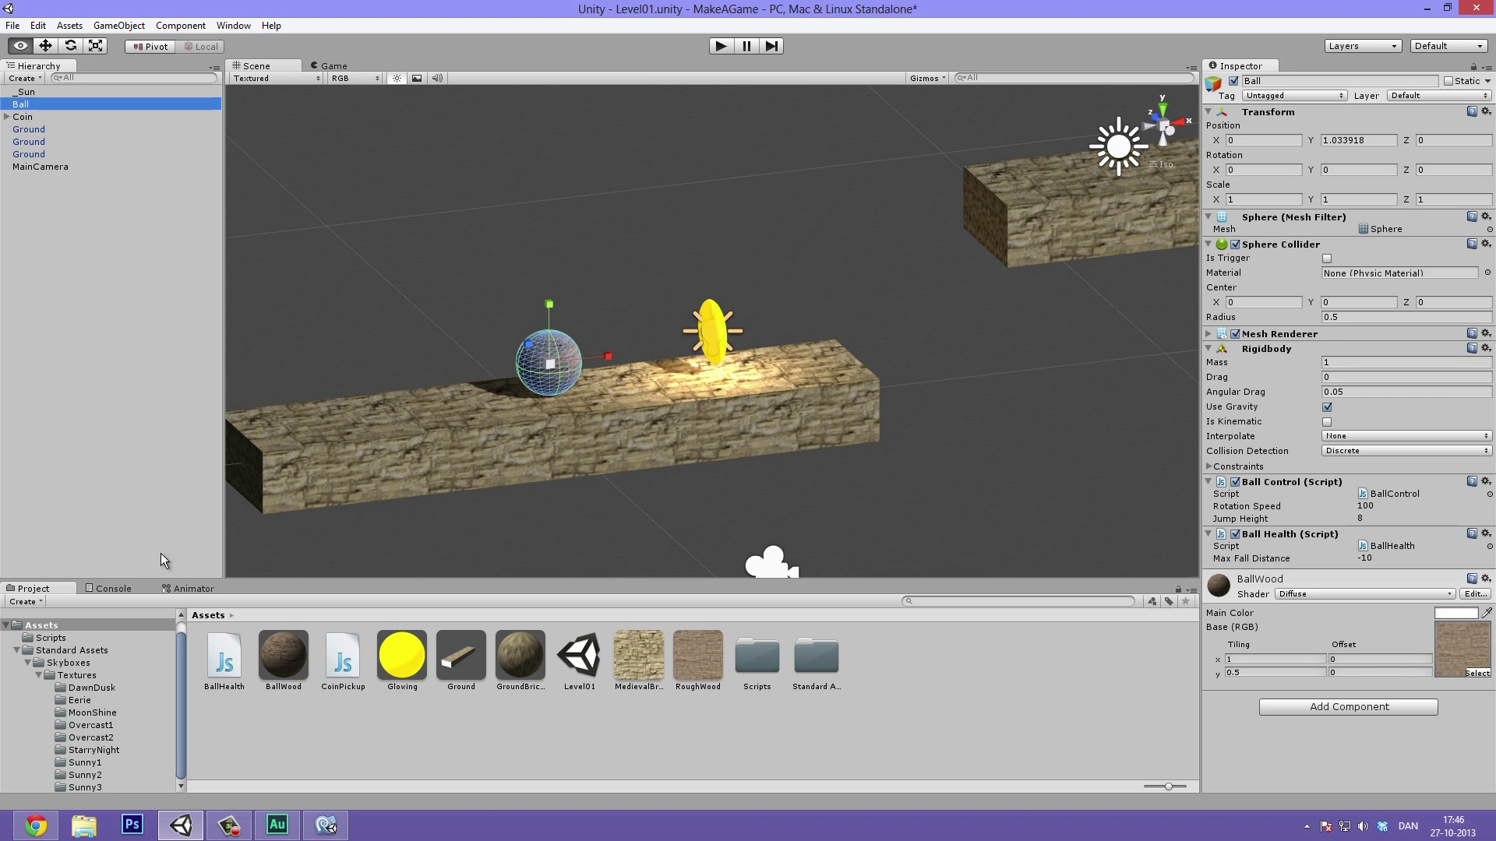
click(106, 588)
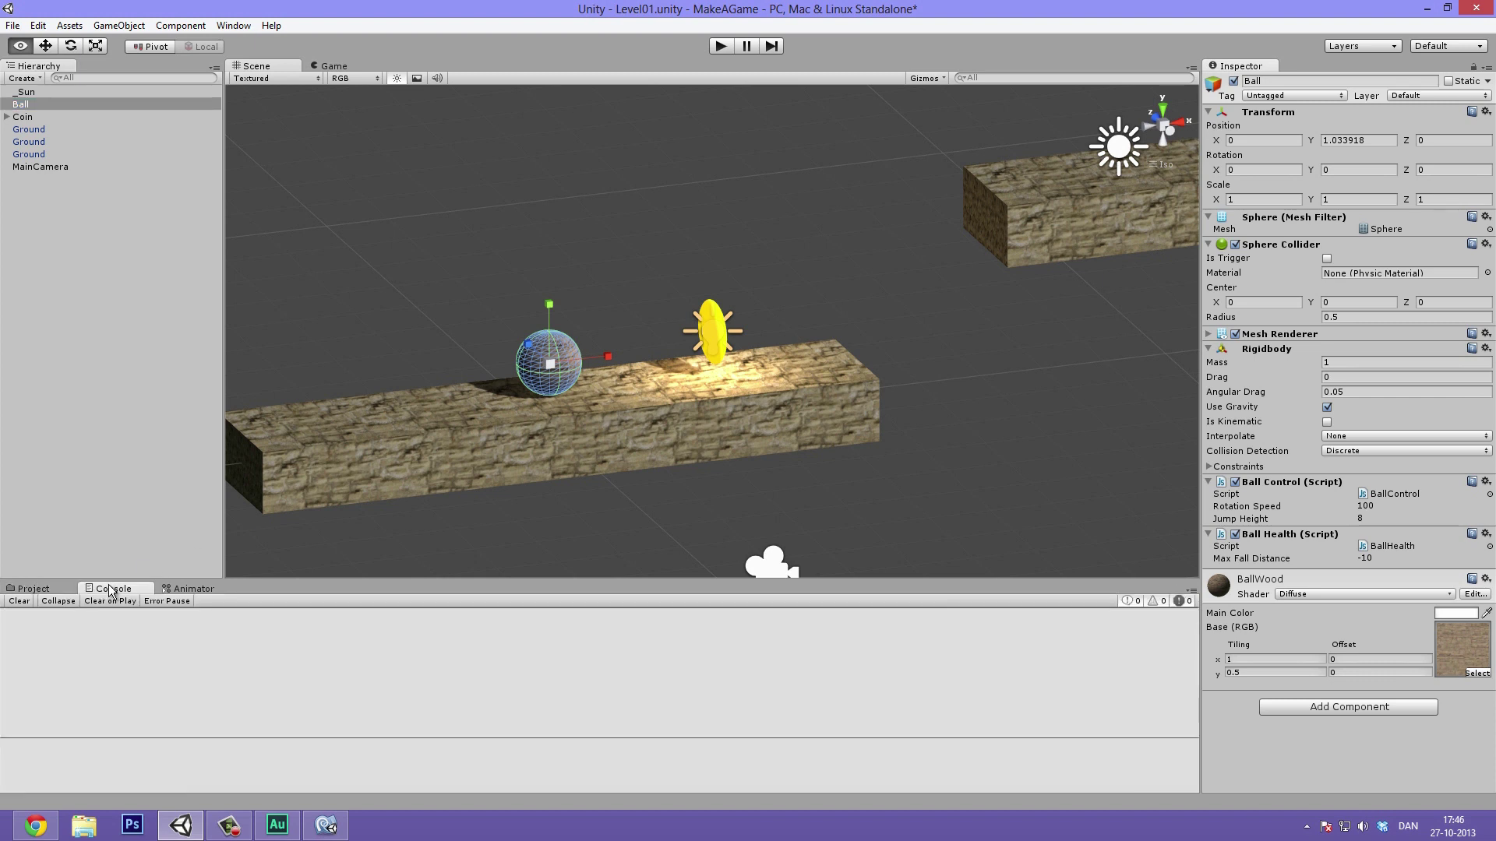
click(723, 45)
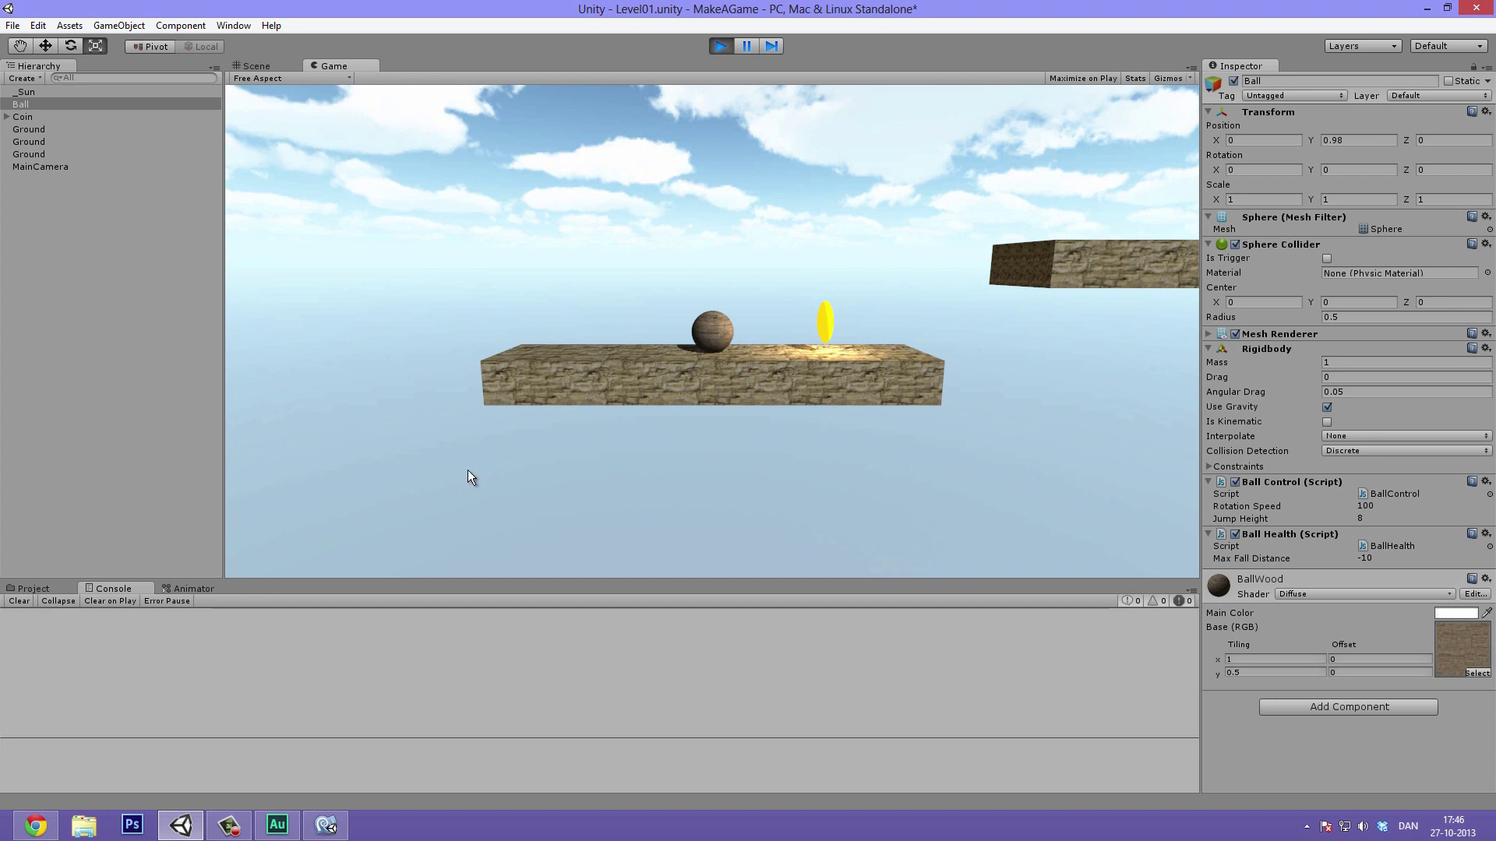
key(Right)
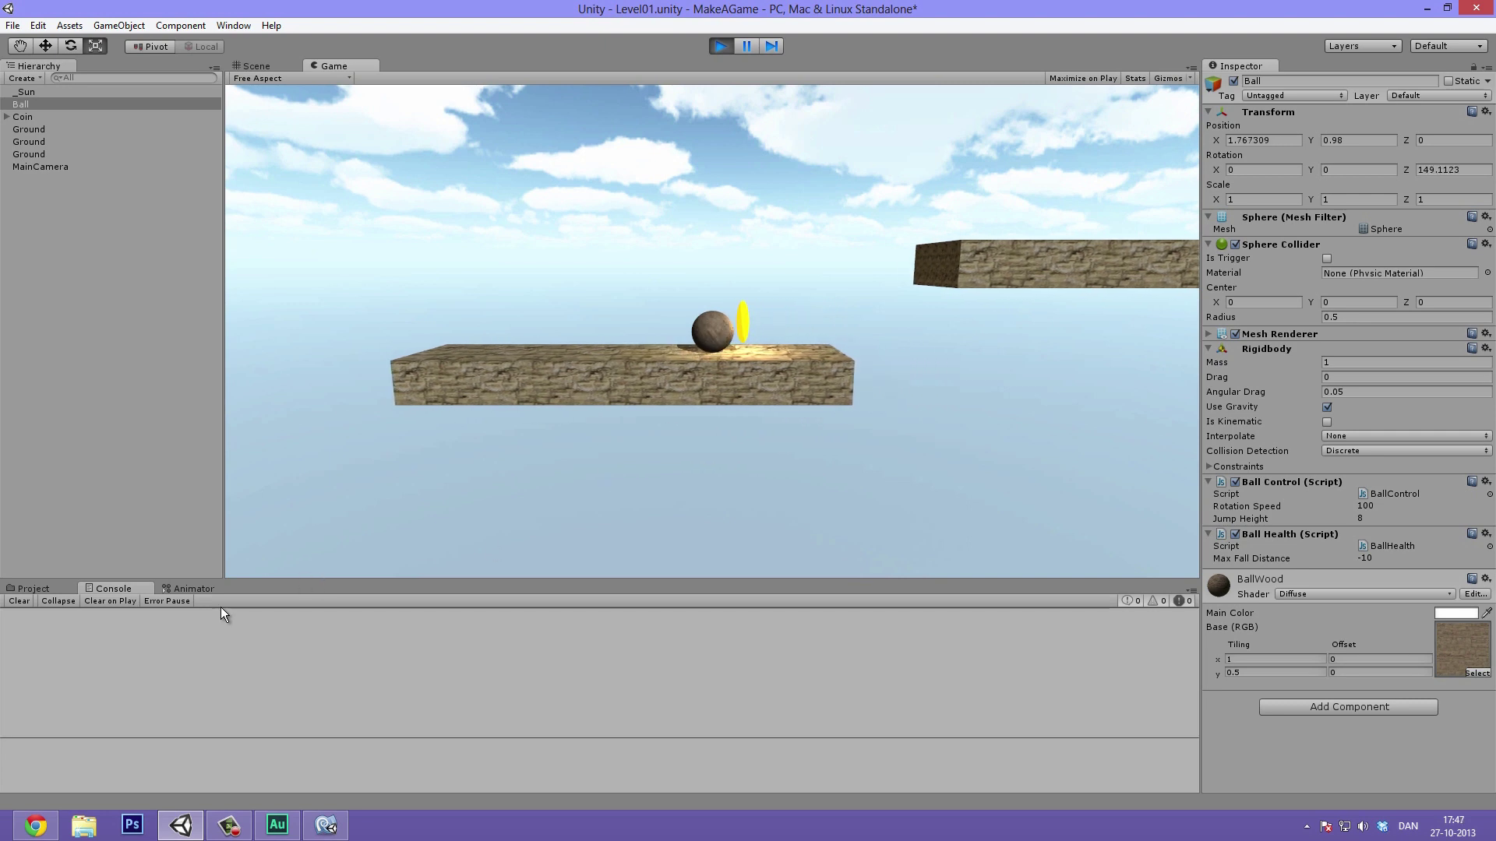
click(71, 619)
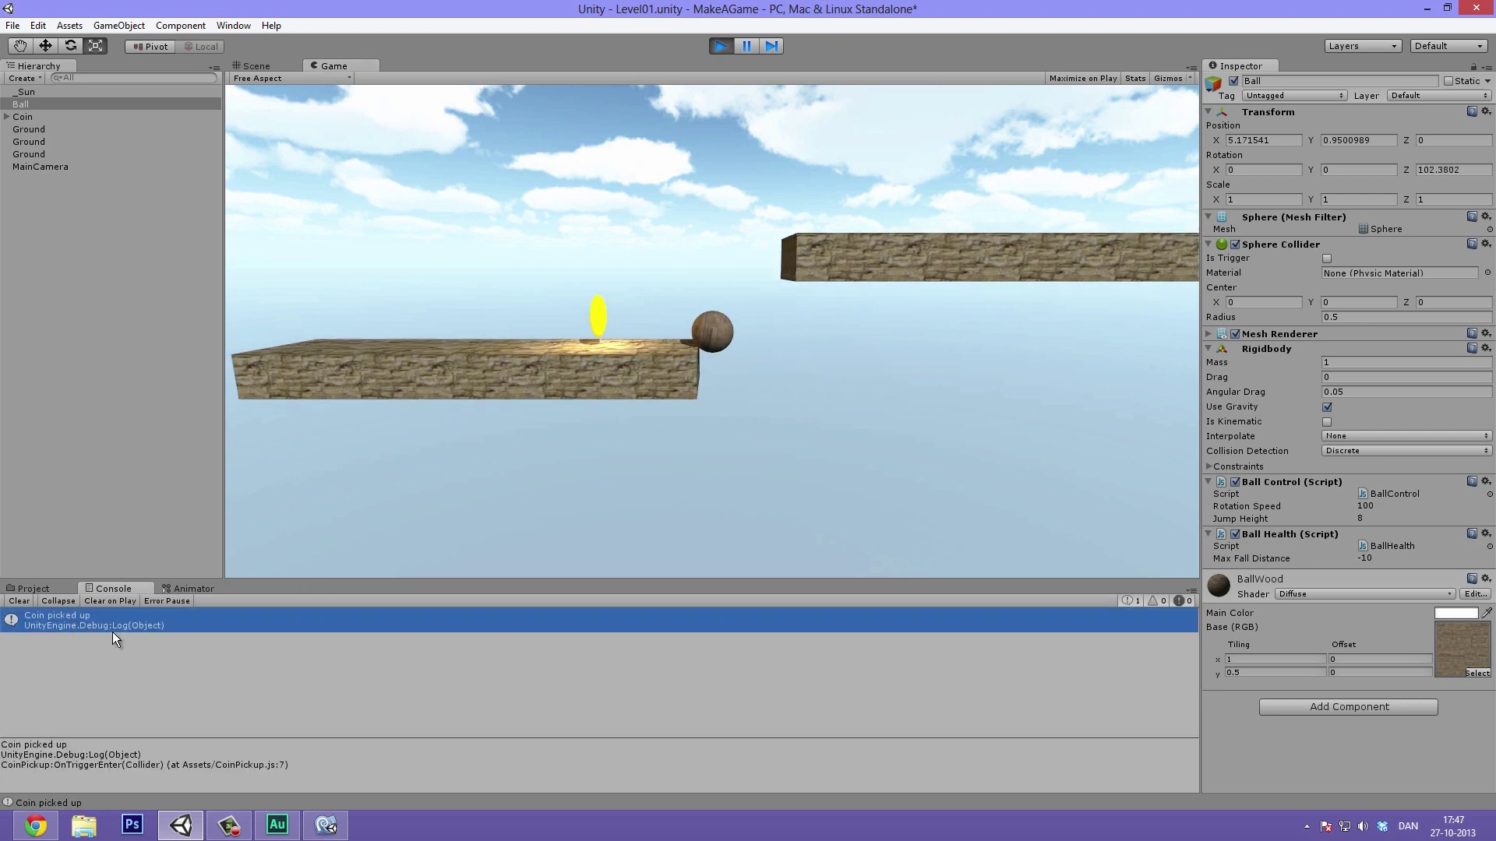
click(721, 45)
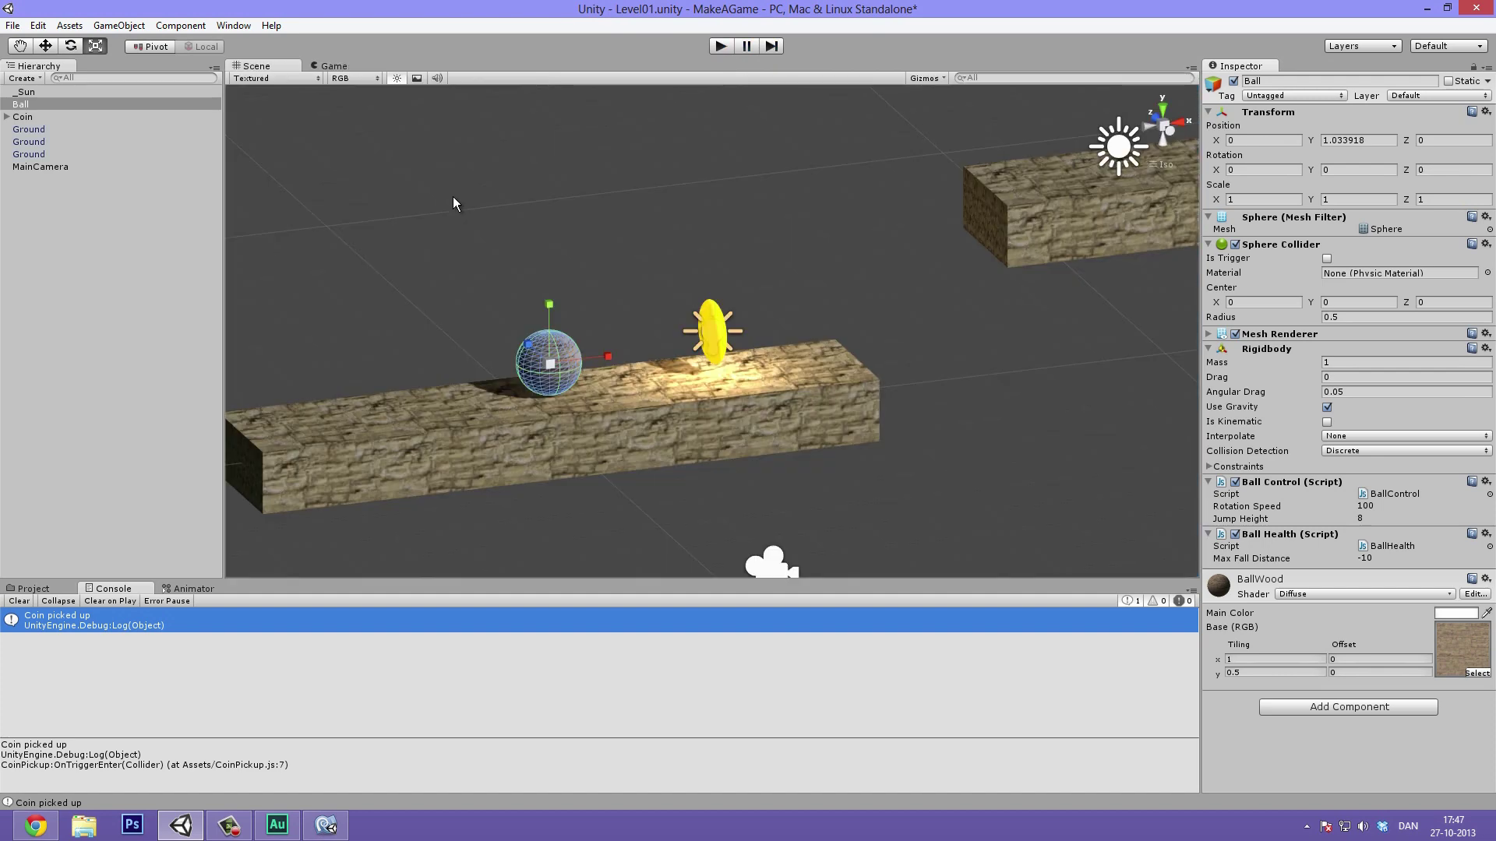
- Change the condition to info.tag == "Player" and save CoinPickup.js
double_click(62, 620)
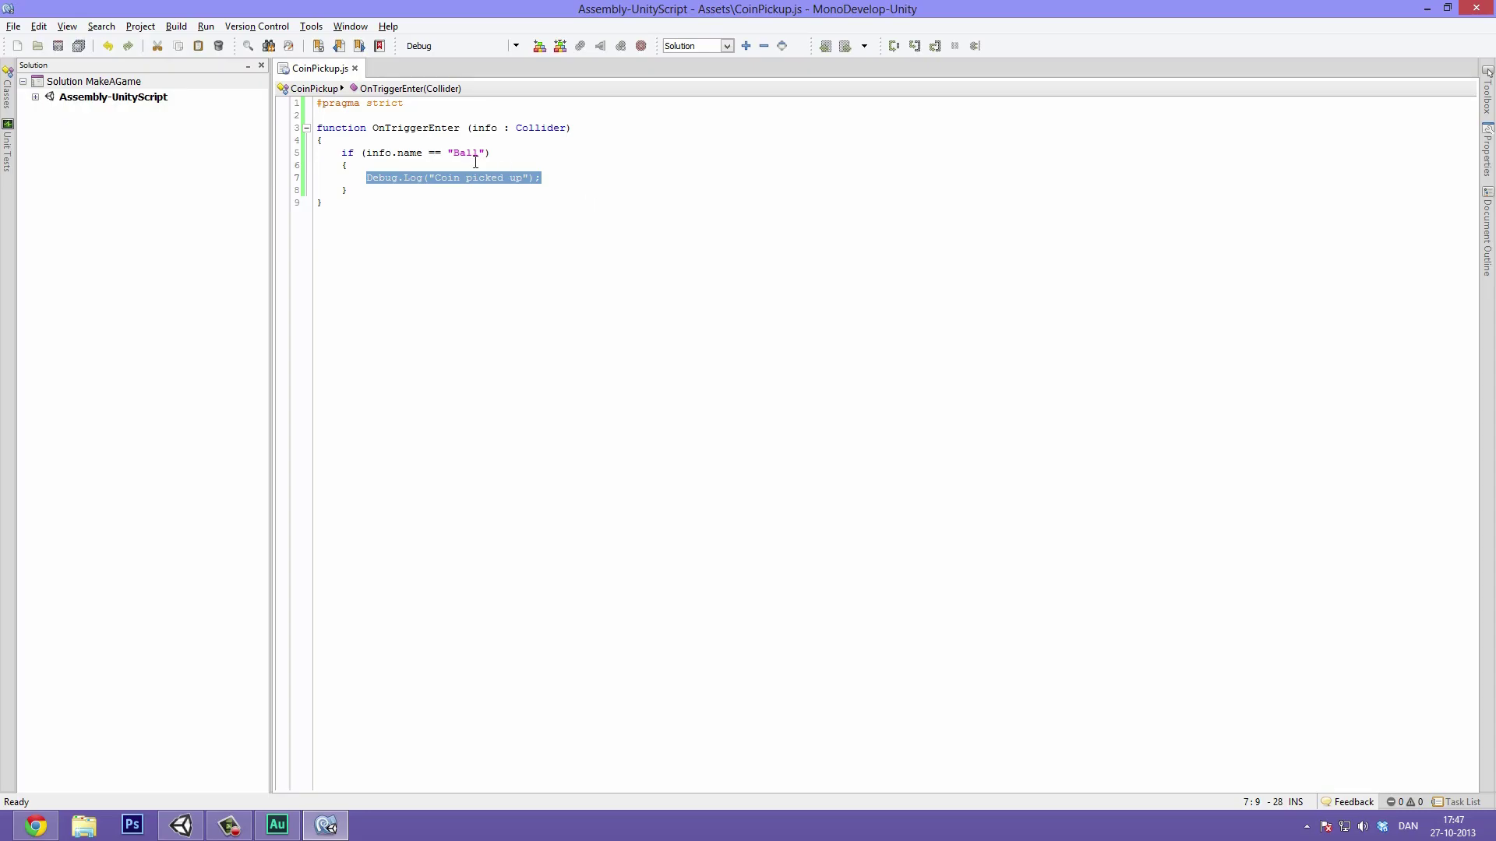
double_click(460, 152)
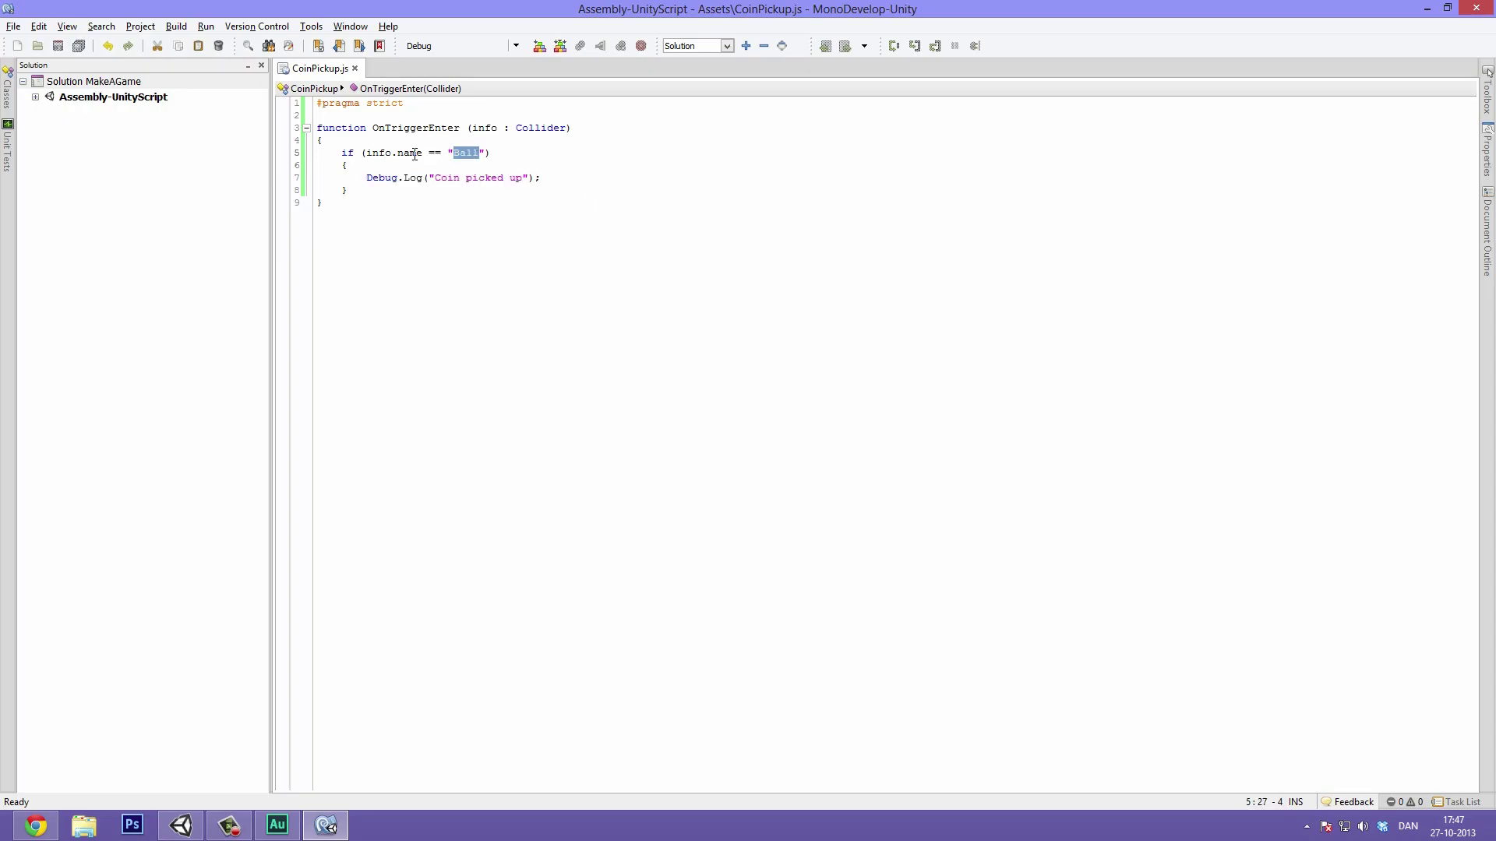
double_click(415, 152)
text(tag)
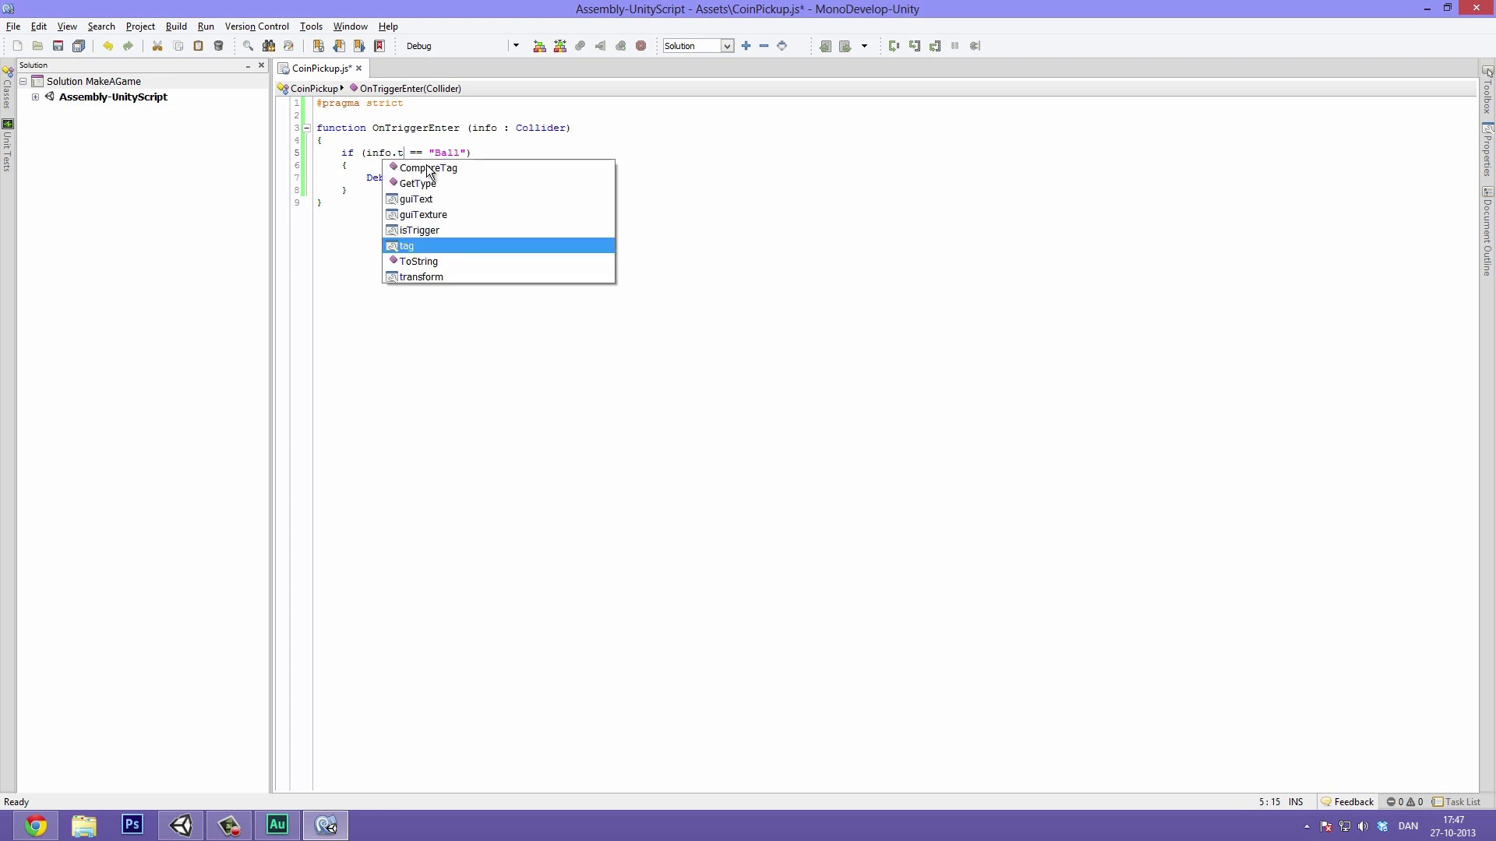
click(428, 152)
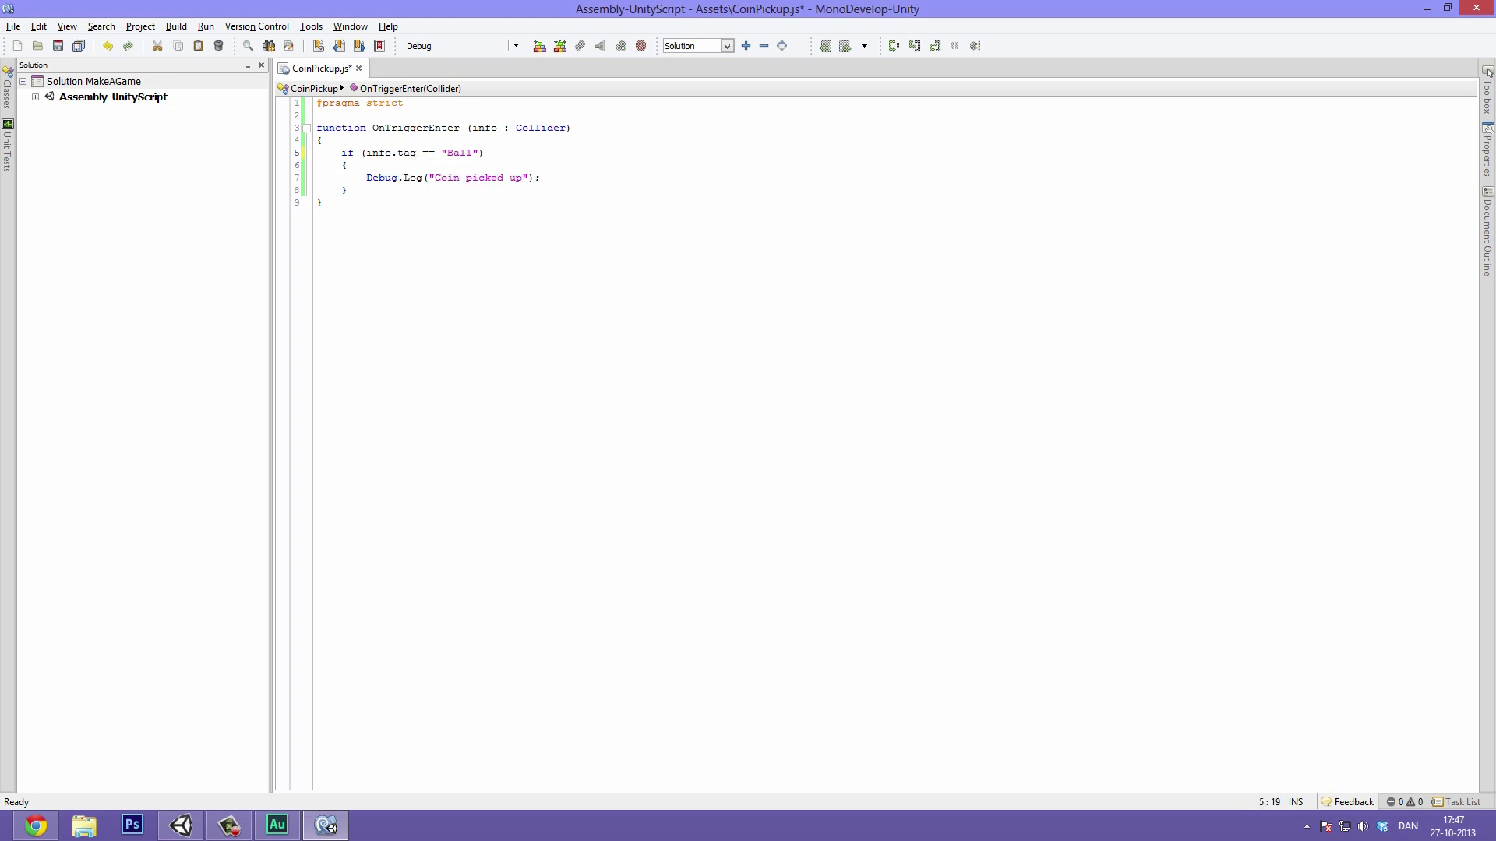
key(shift+Right)
key(shift+Right)
key(shift+Right)
key(shift+Right)
text(Player)
click(409, 220)
key(ctrl+s)
key(alt+Tab)
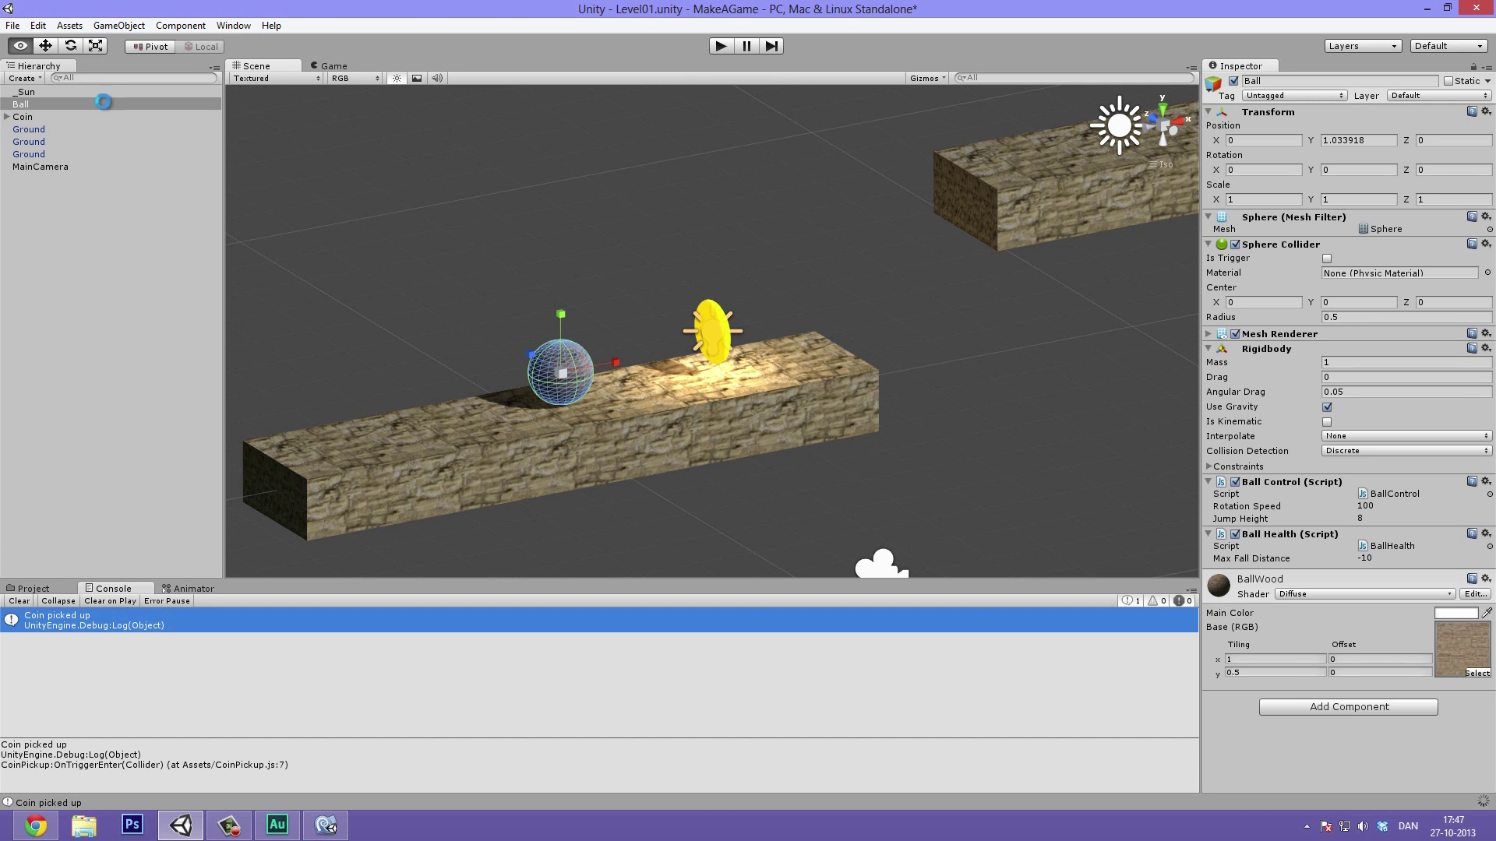
- Clear the Console and turn on Clear on Play during a test run
click(103, 102)
click(721, 46)
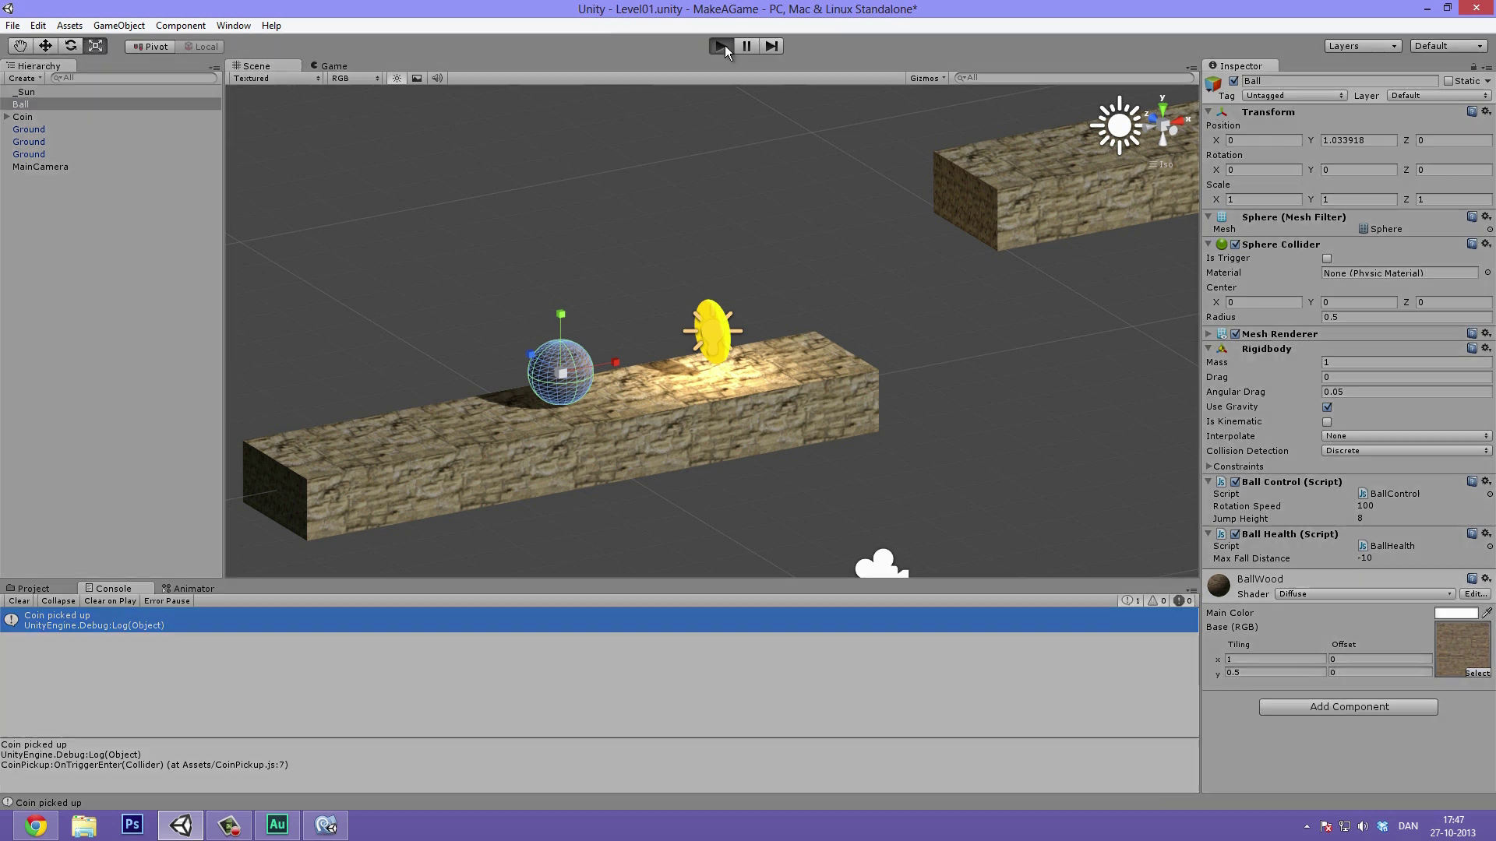
key(Right)
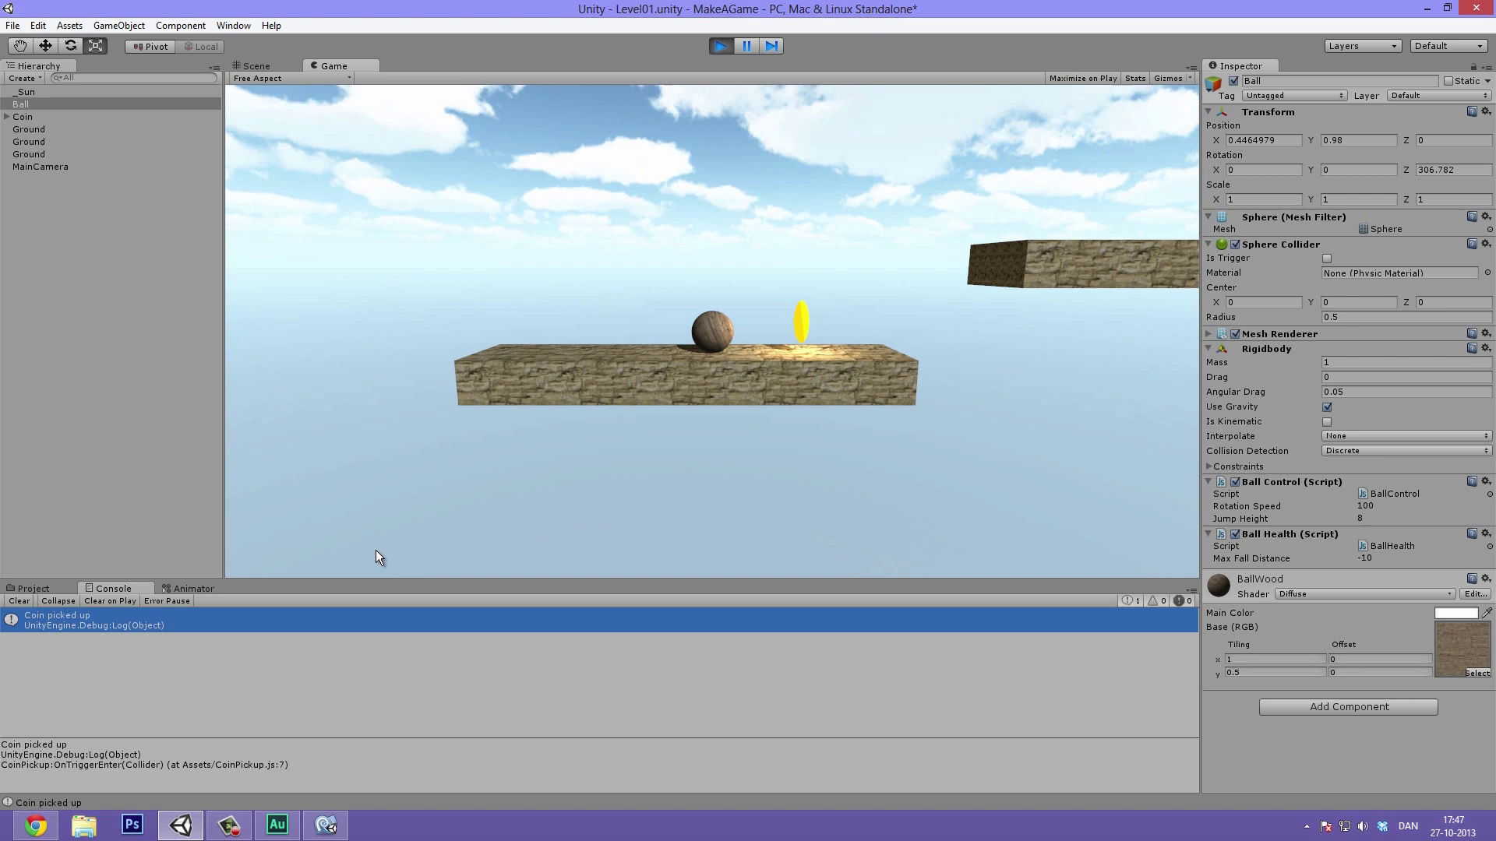
key(Left)
click(19, 600)
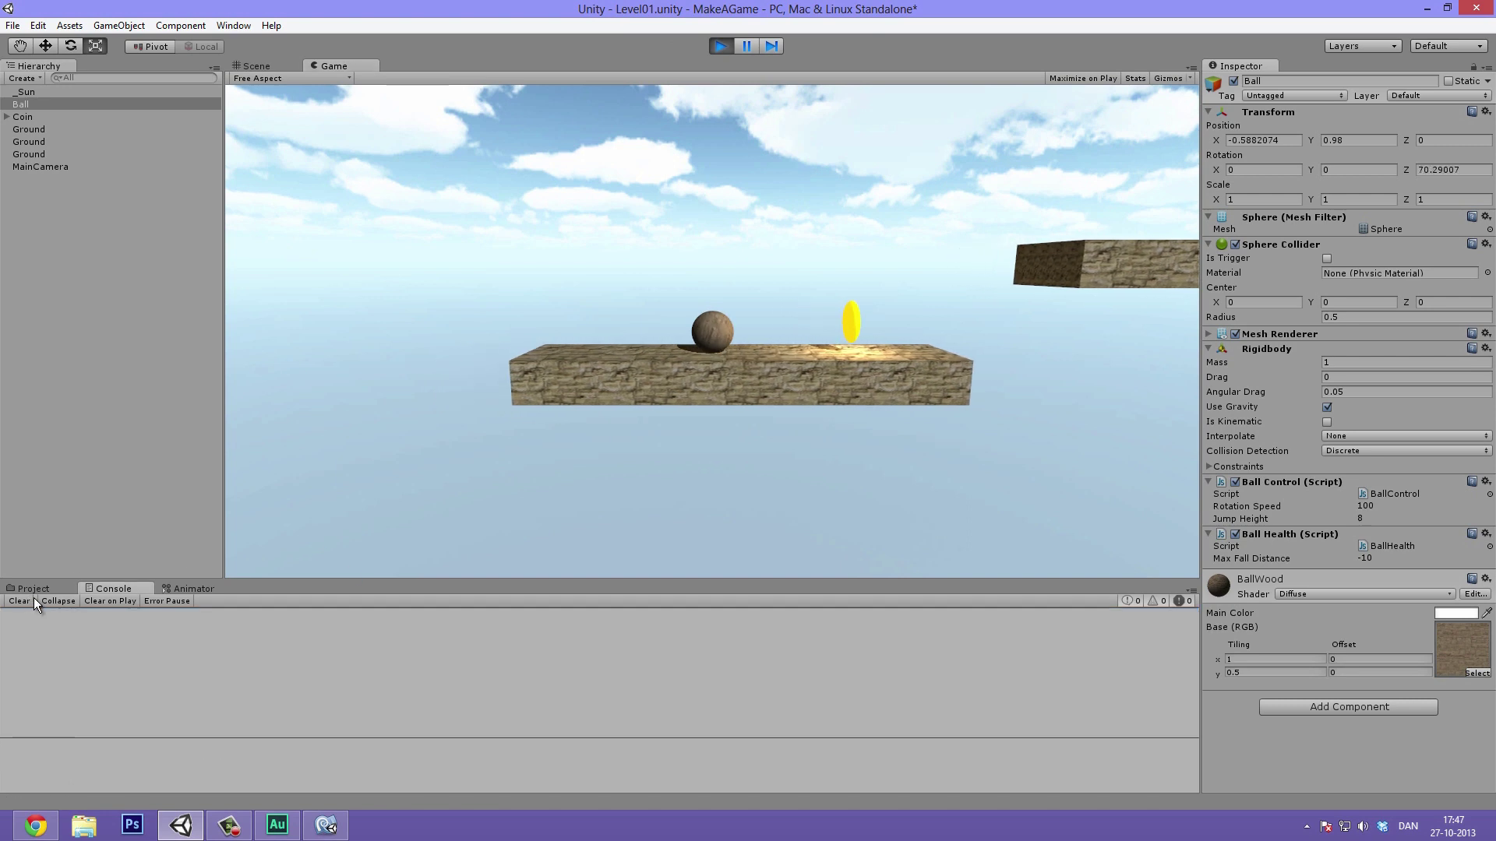
click(114, 602)
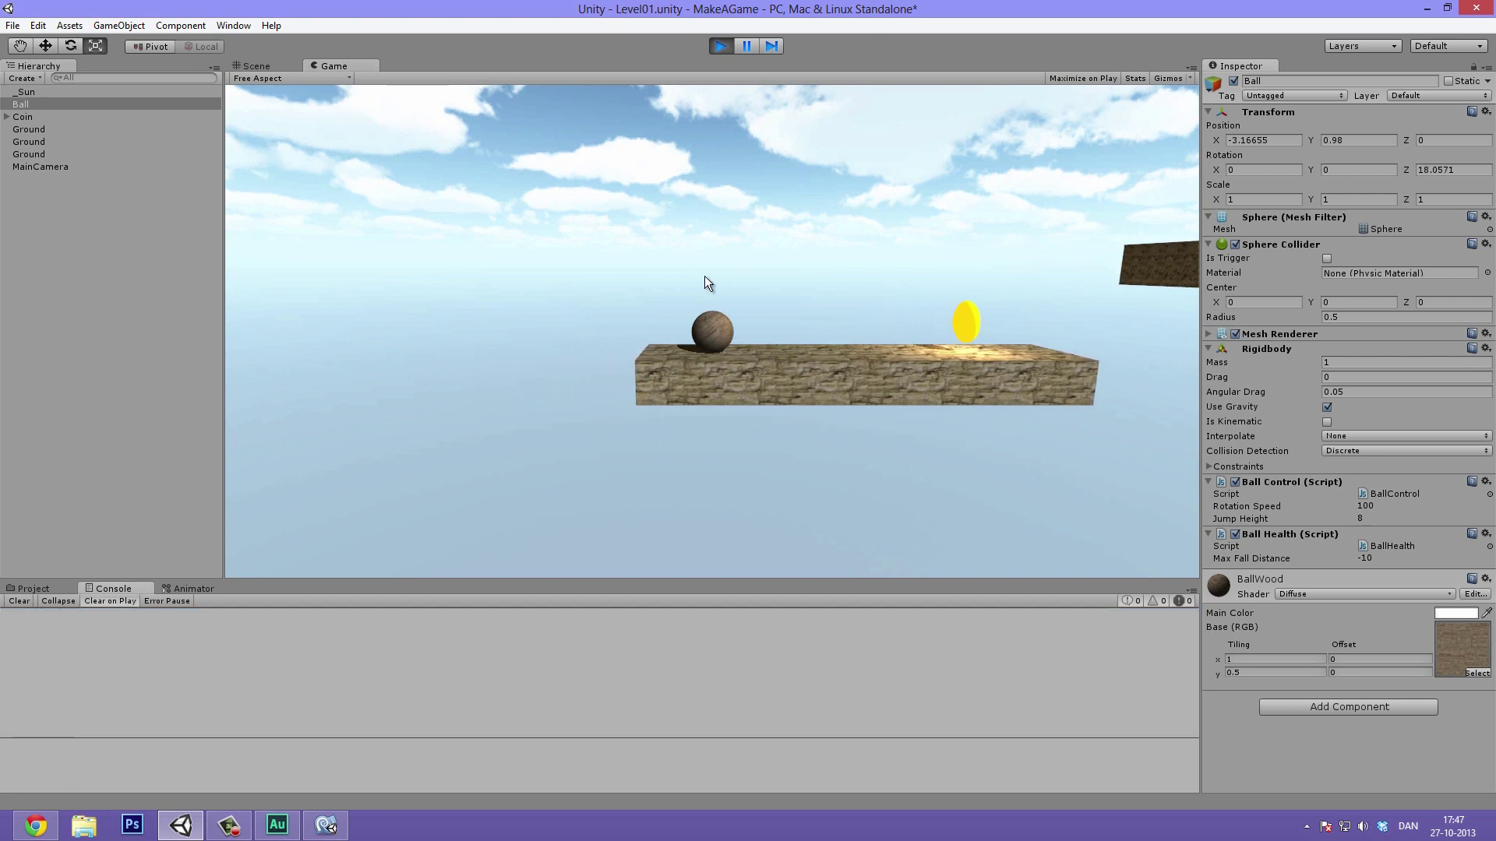
click(721, 46)
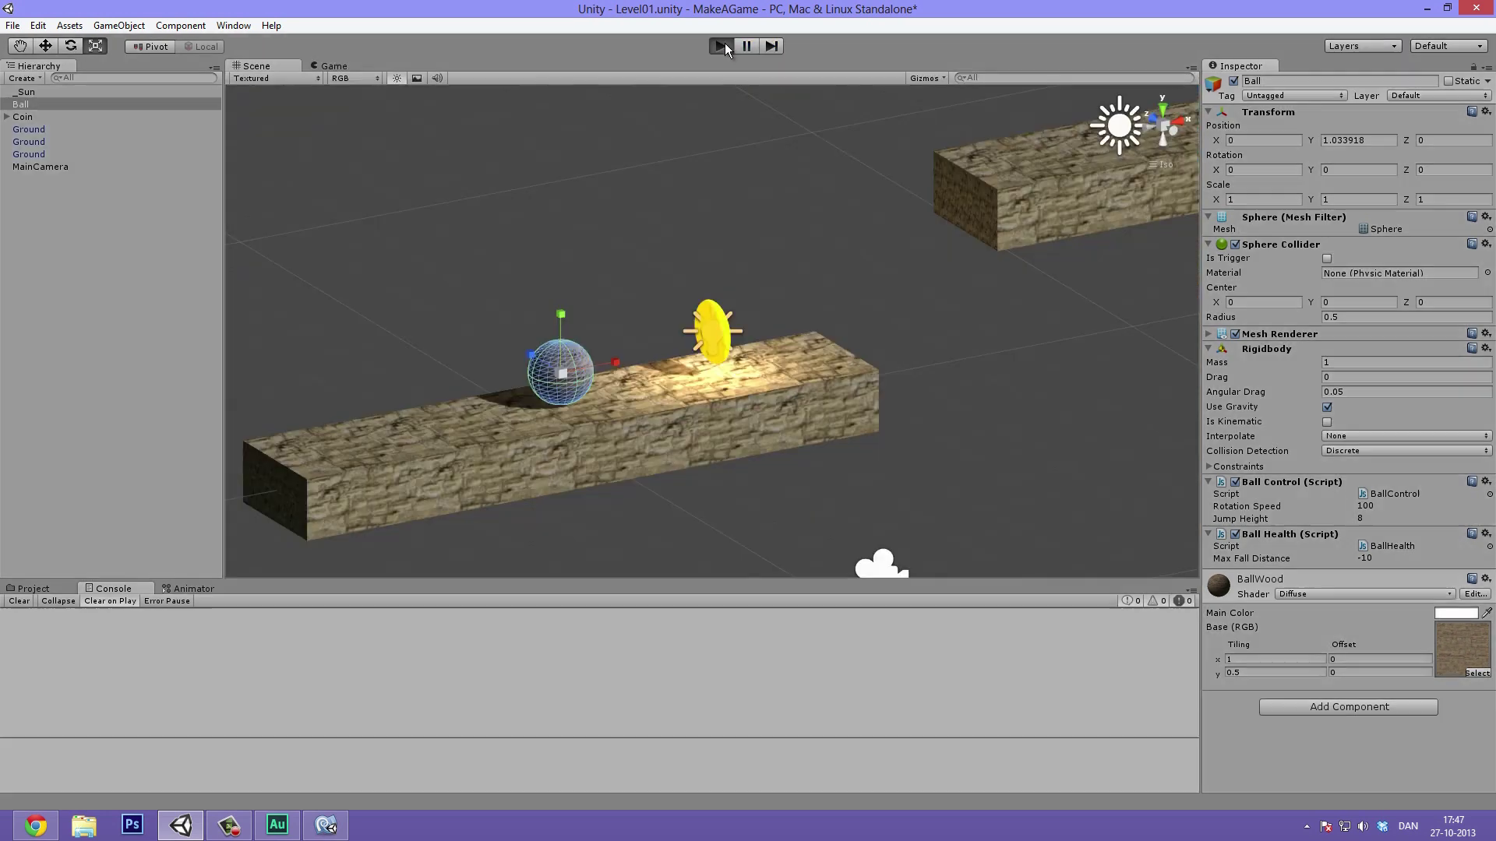
- Re-run the test rolling the Ball right, stop, and select the Ball
key(ctrl+p)
key(Right)
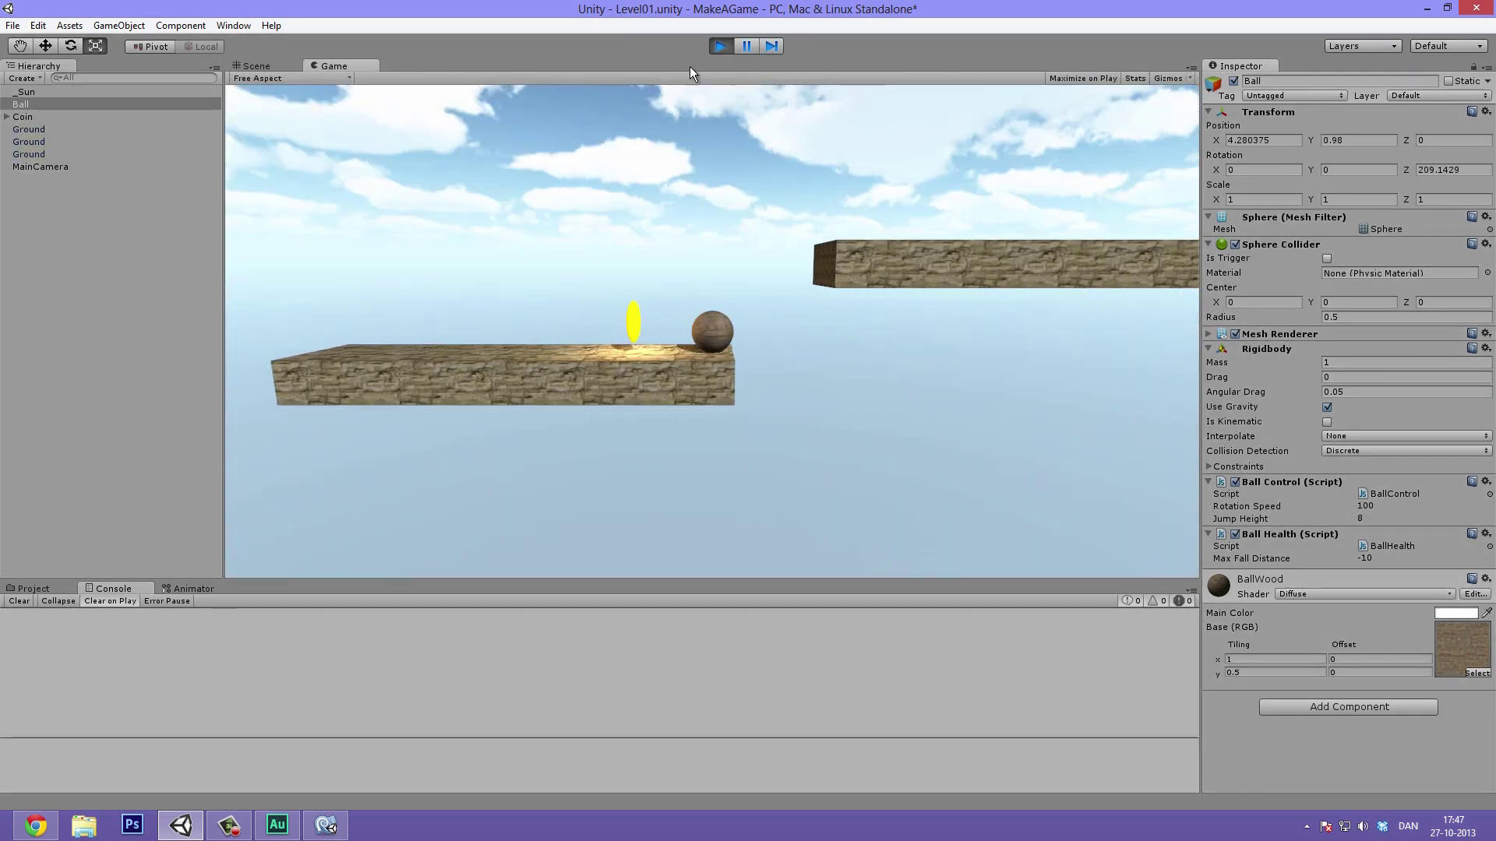
click(723, 47)
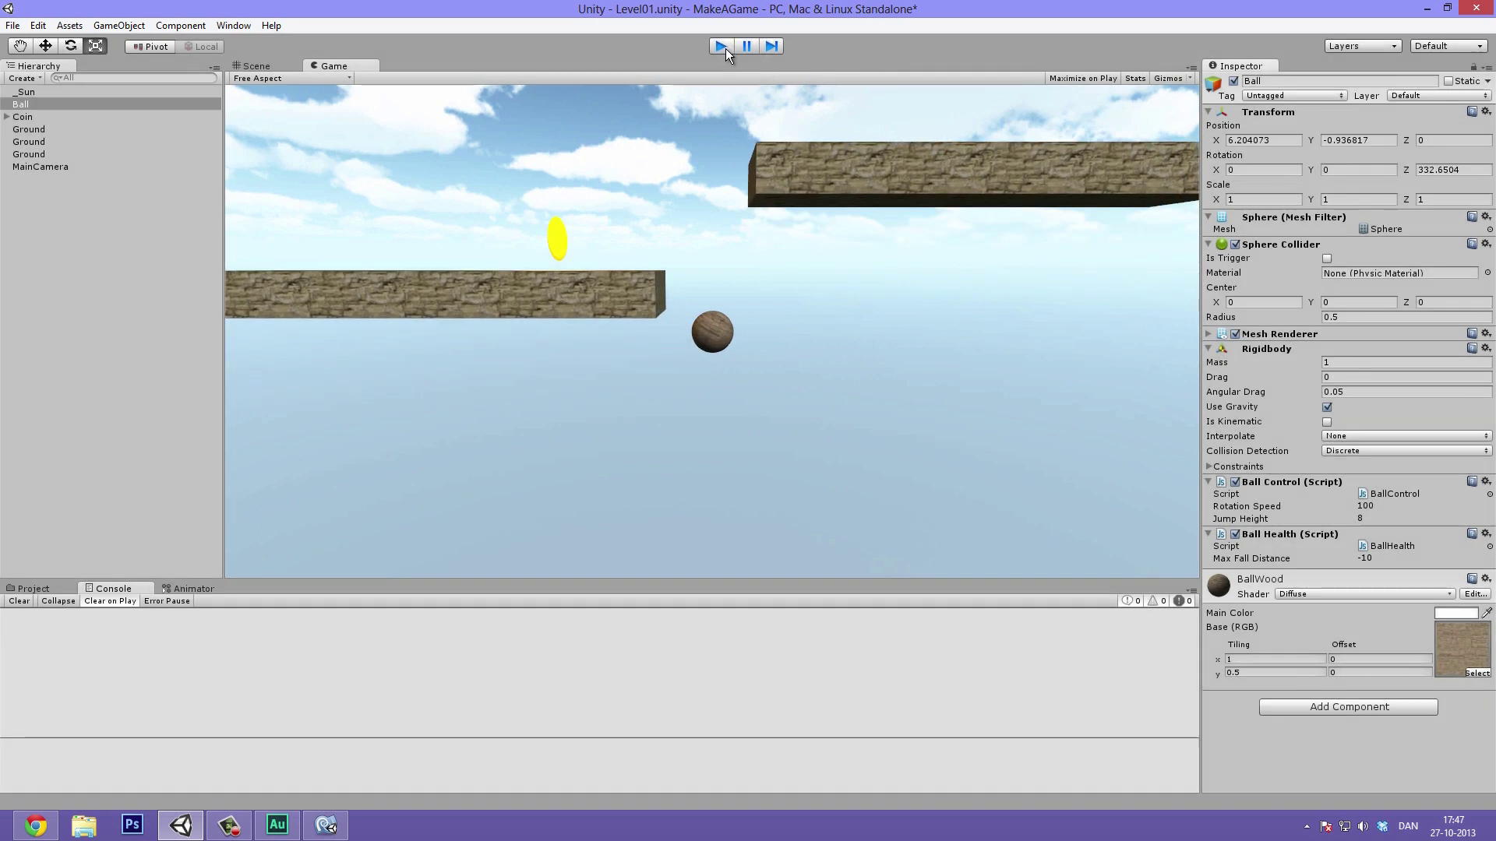
click(148, 104)
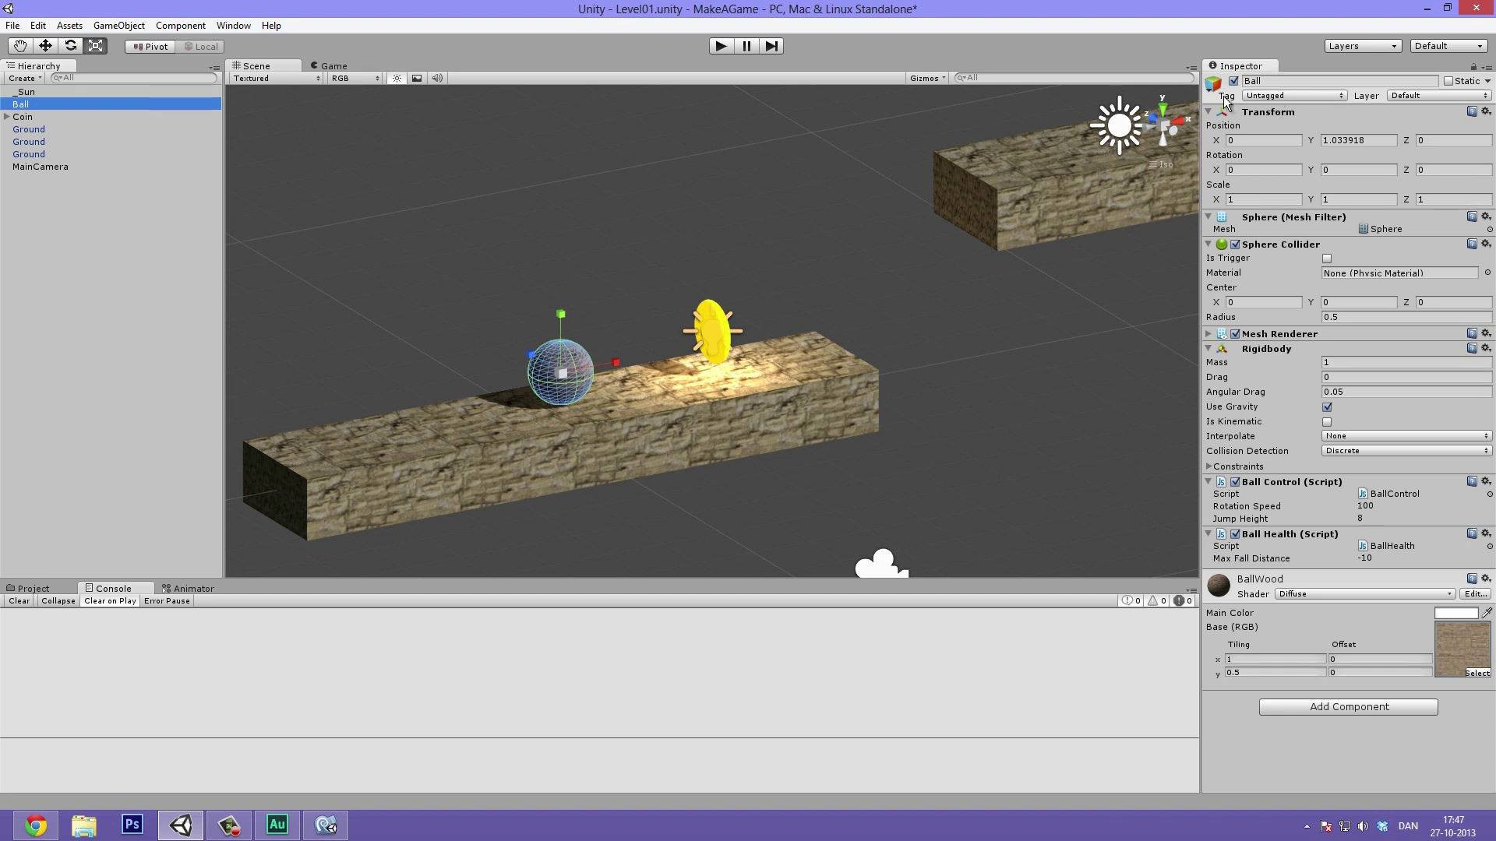
- Set the Ball's tag to Player, checking the Tags and Layers list on the way
click(1287, 95)
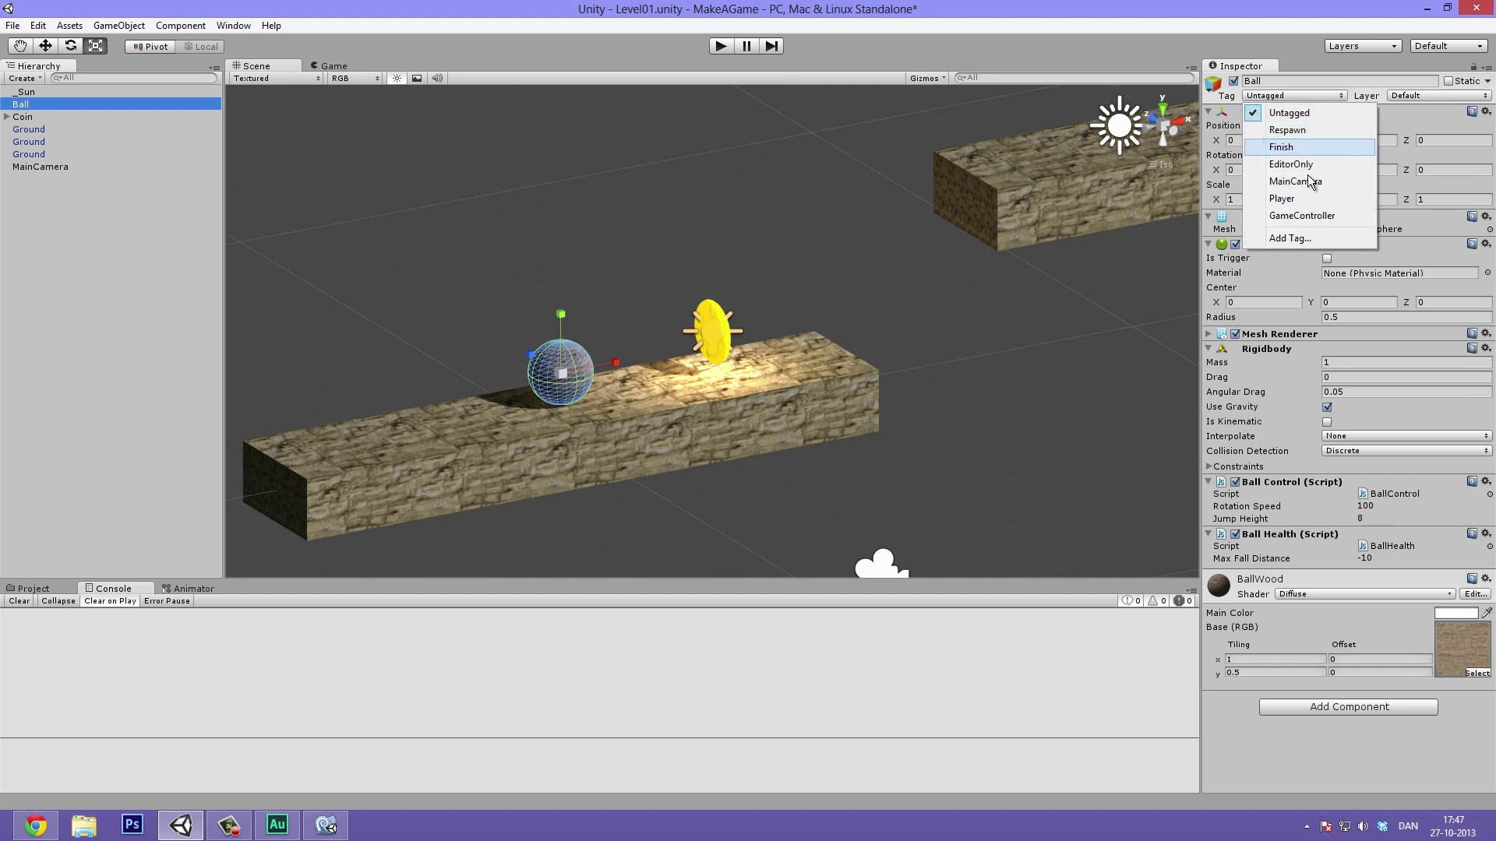
click(1303, 201)
click(1285, 96)
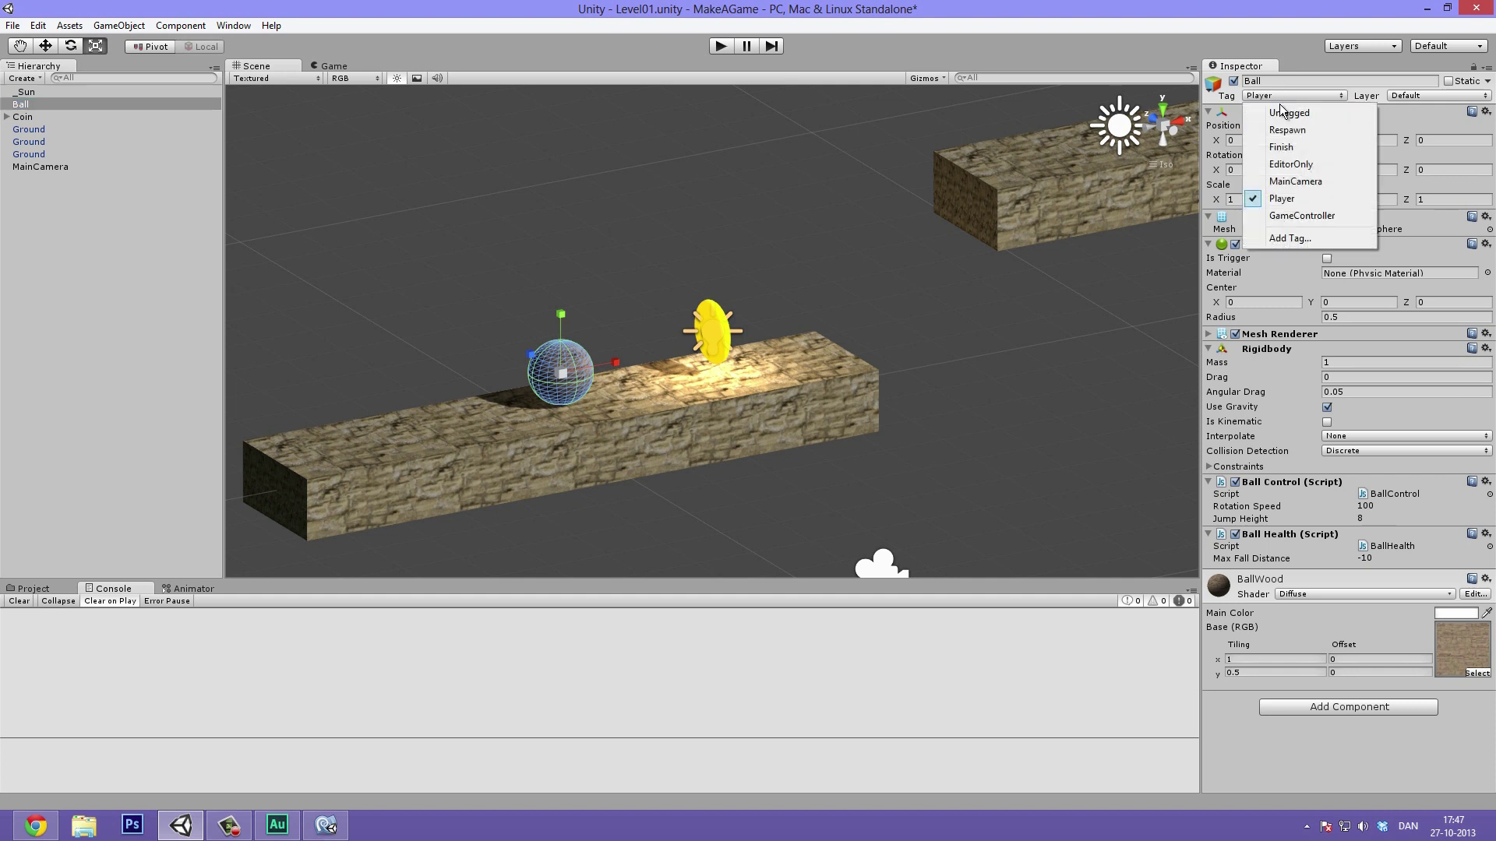
click(1309, 236)
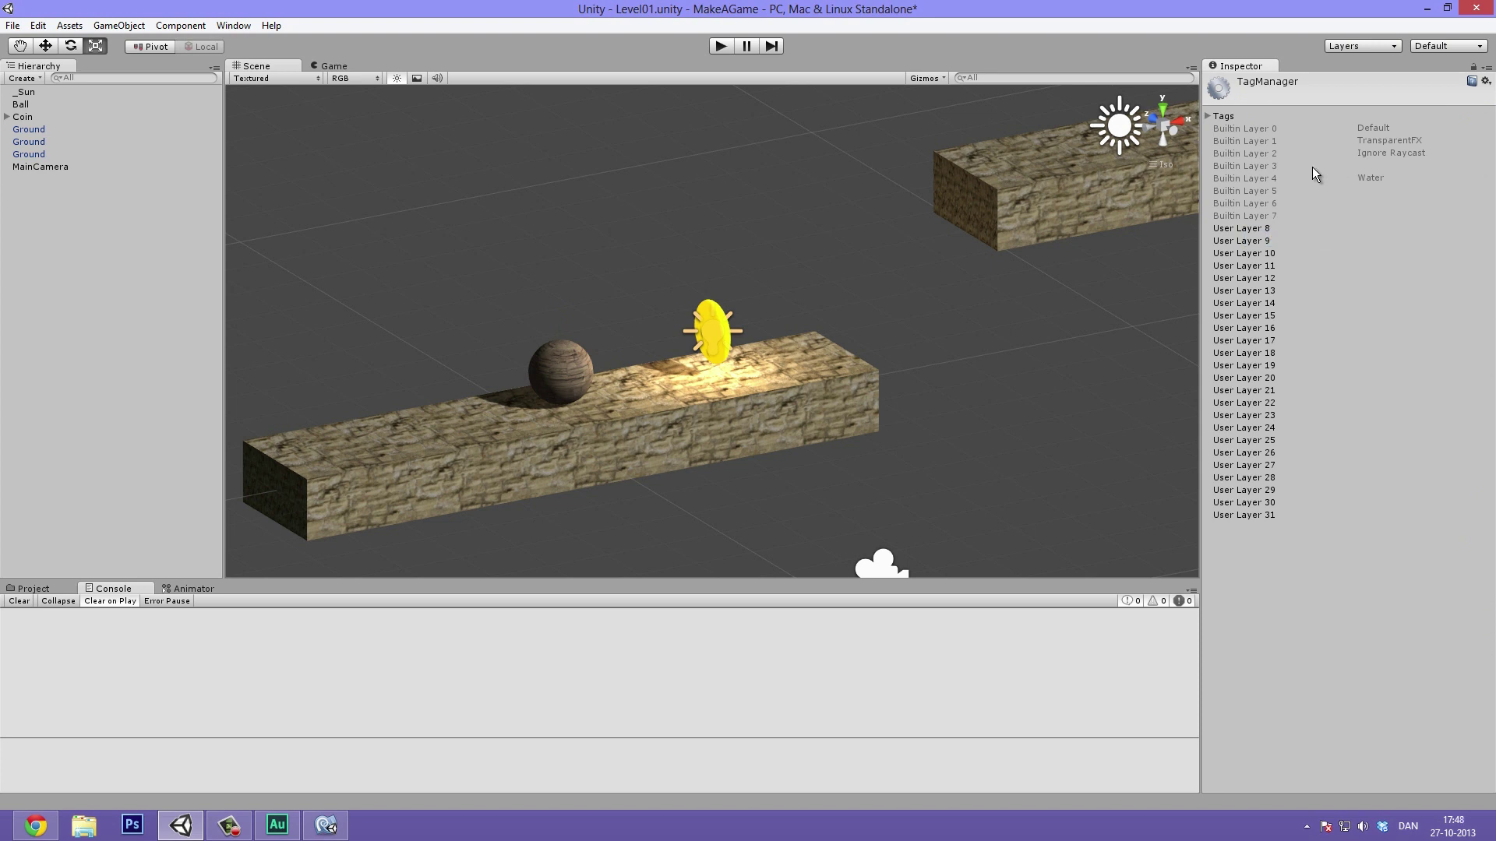
click(1214, 117)
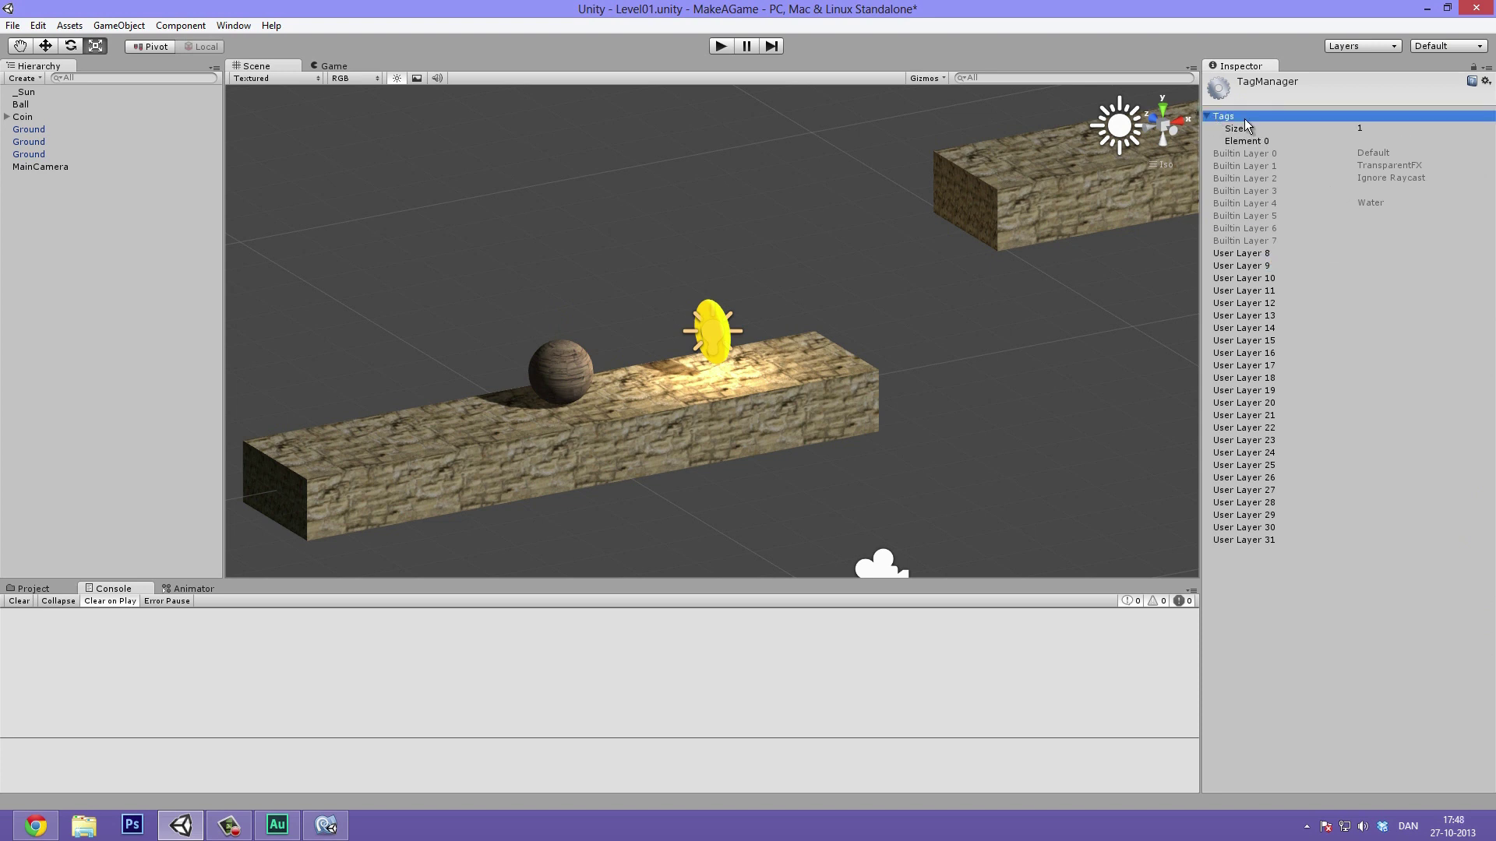
click(1375, 141)
click(52, 104)
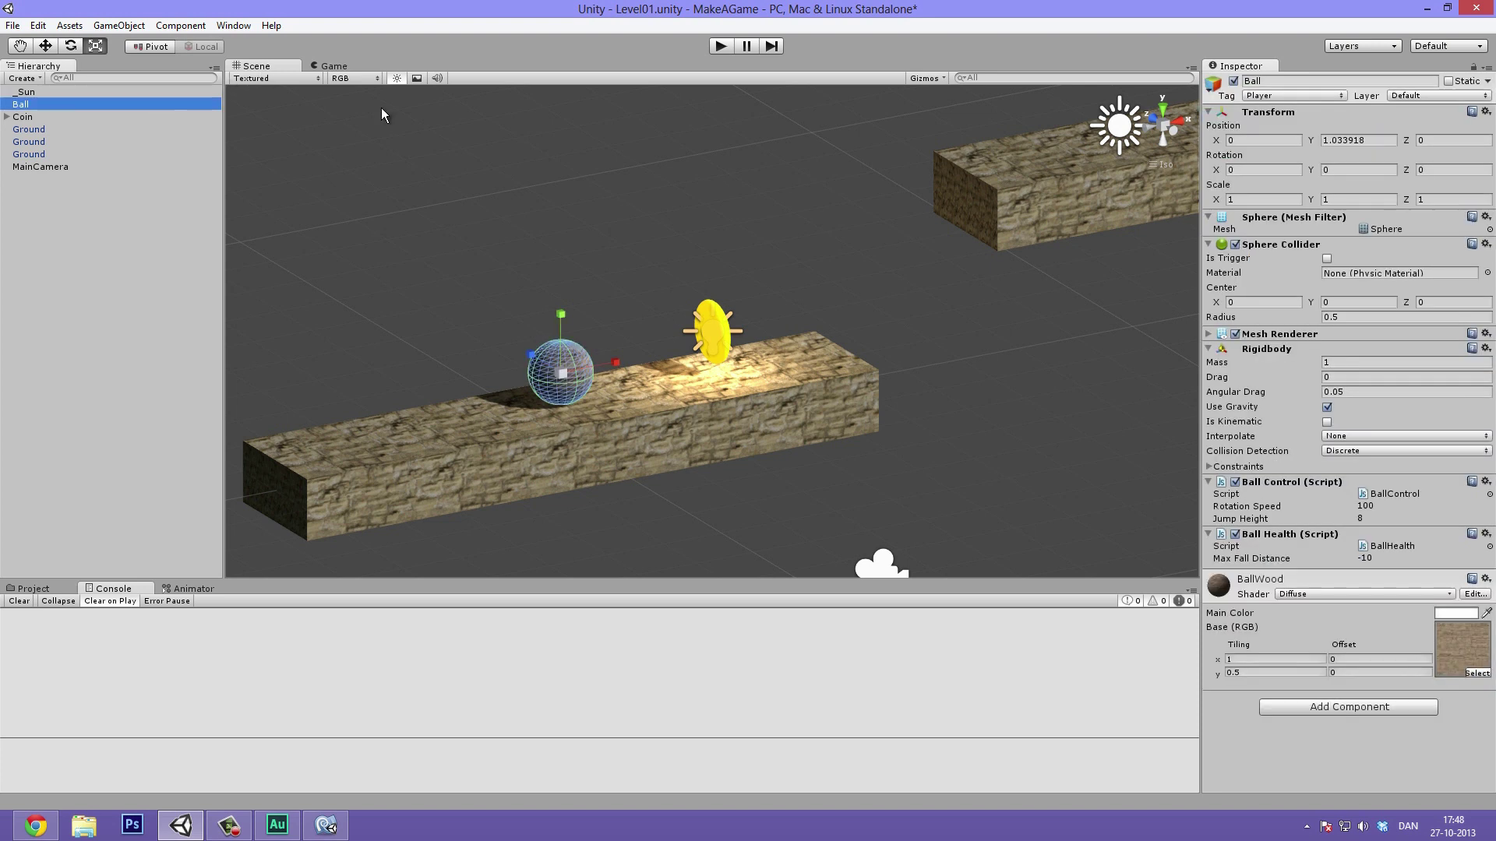
click(1268, 95)
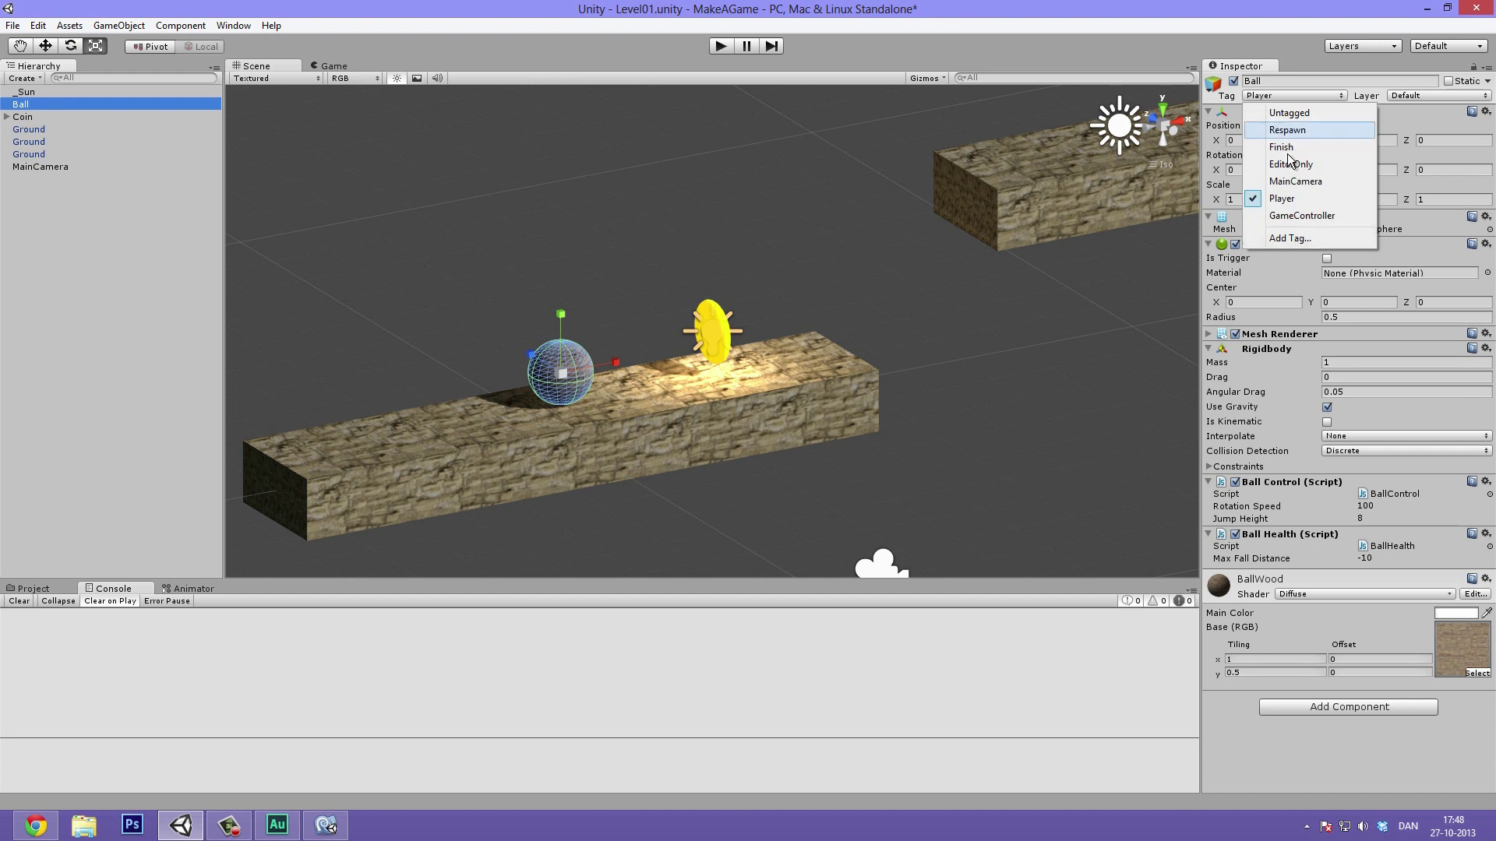
click(1299, 200)
- Start Play mode with the Console shown and roll the Ball into the coin
click(49, 590)
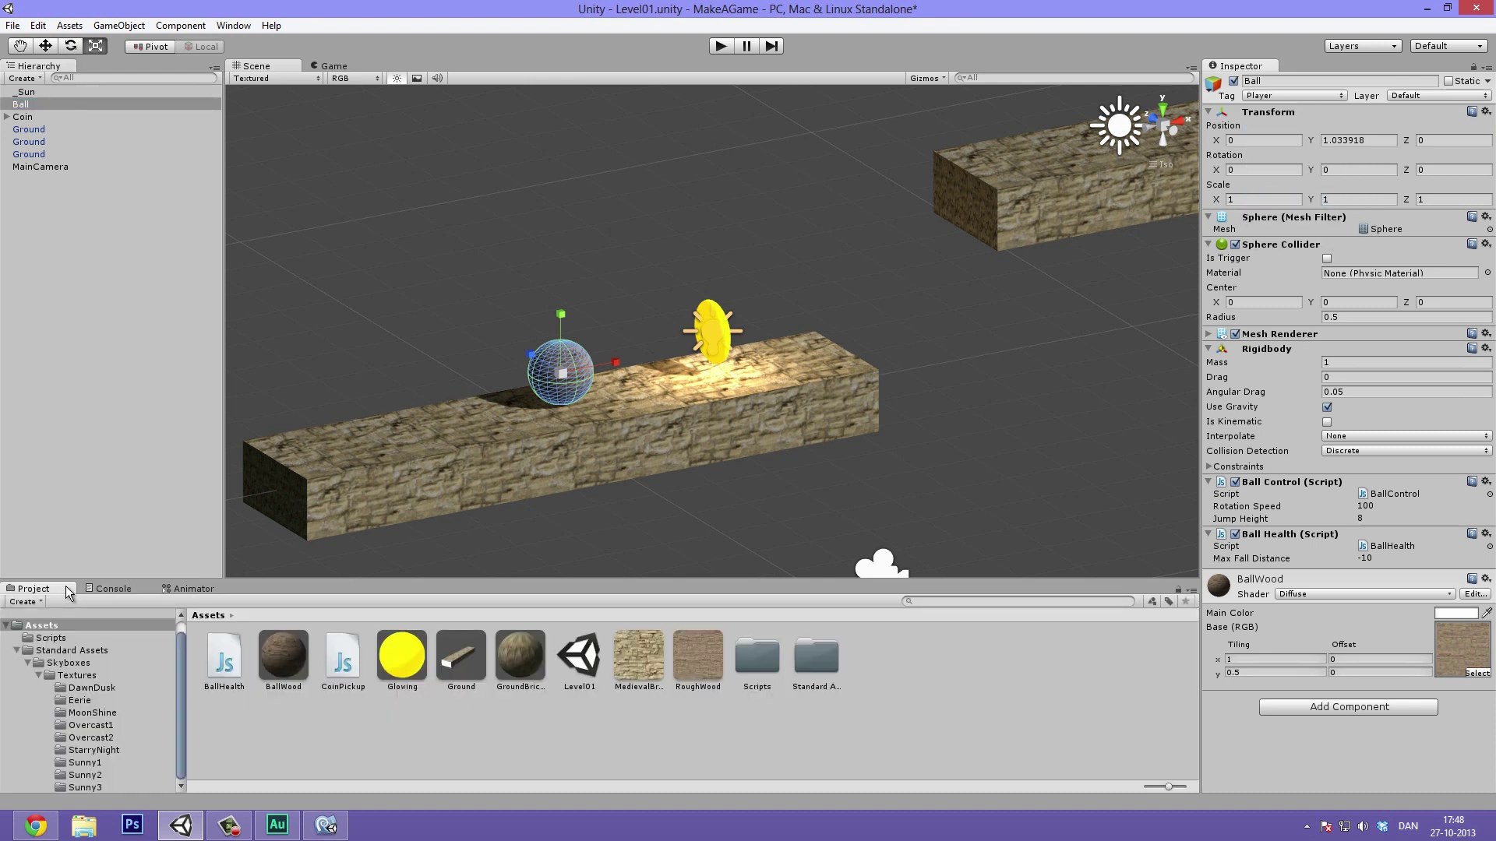
alt+drag(578, 367, 673, 316)
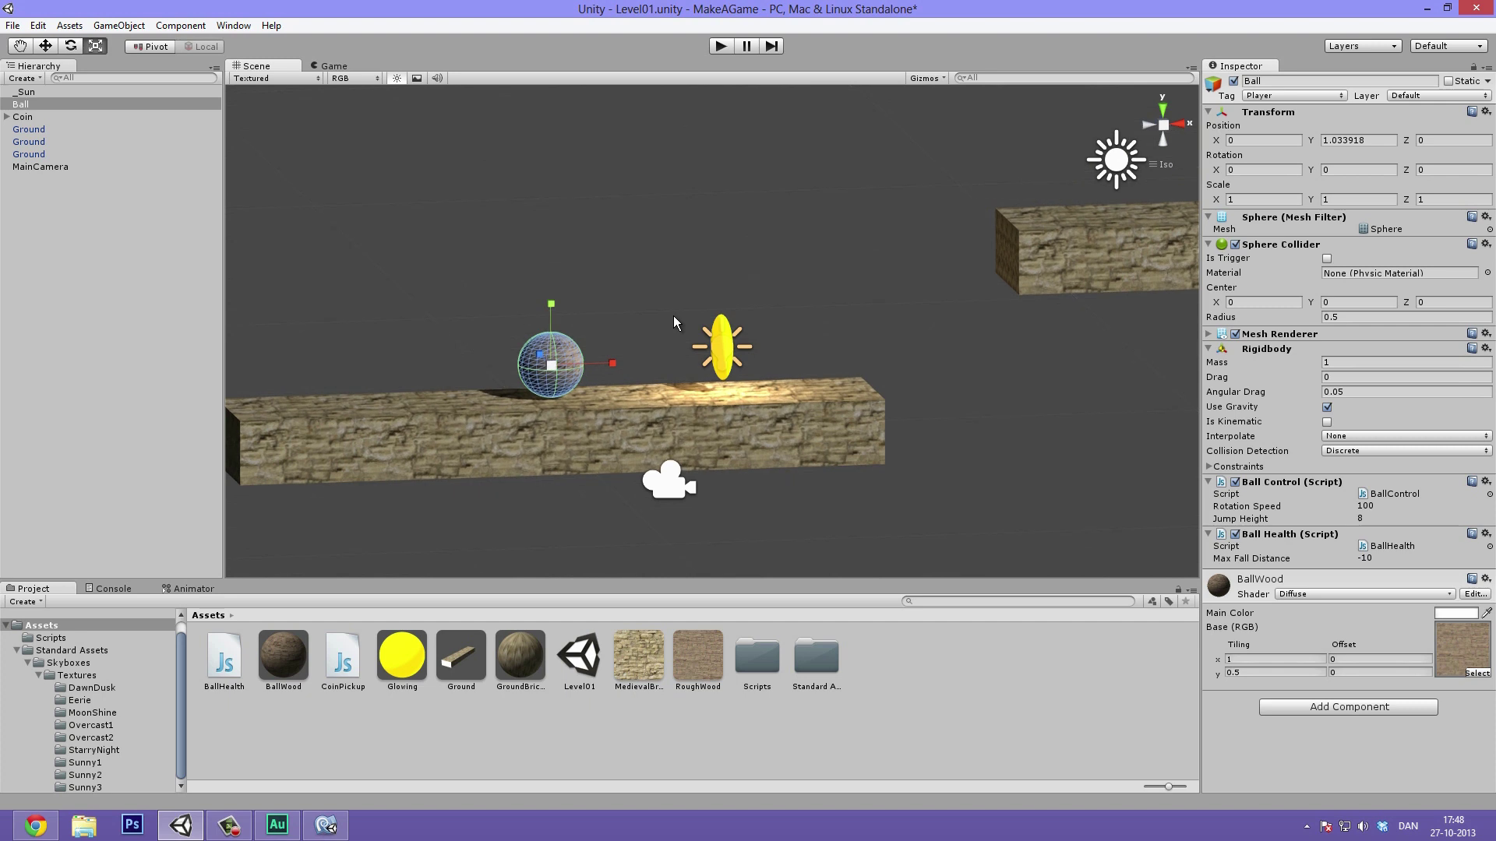
key(alt+Tab)
key(ctrl+a)
click(454, 257)
key(alt+Tab)
click(129, 592)
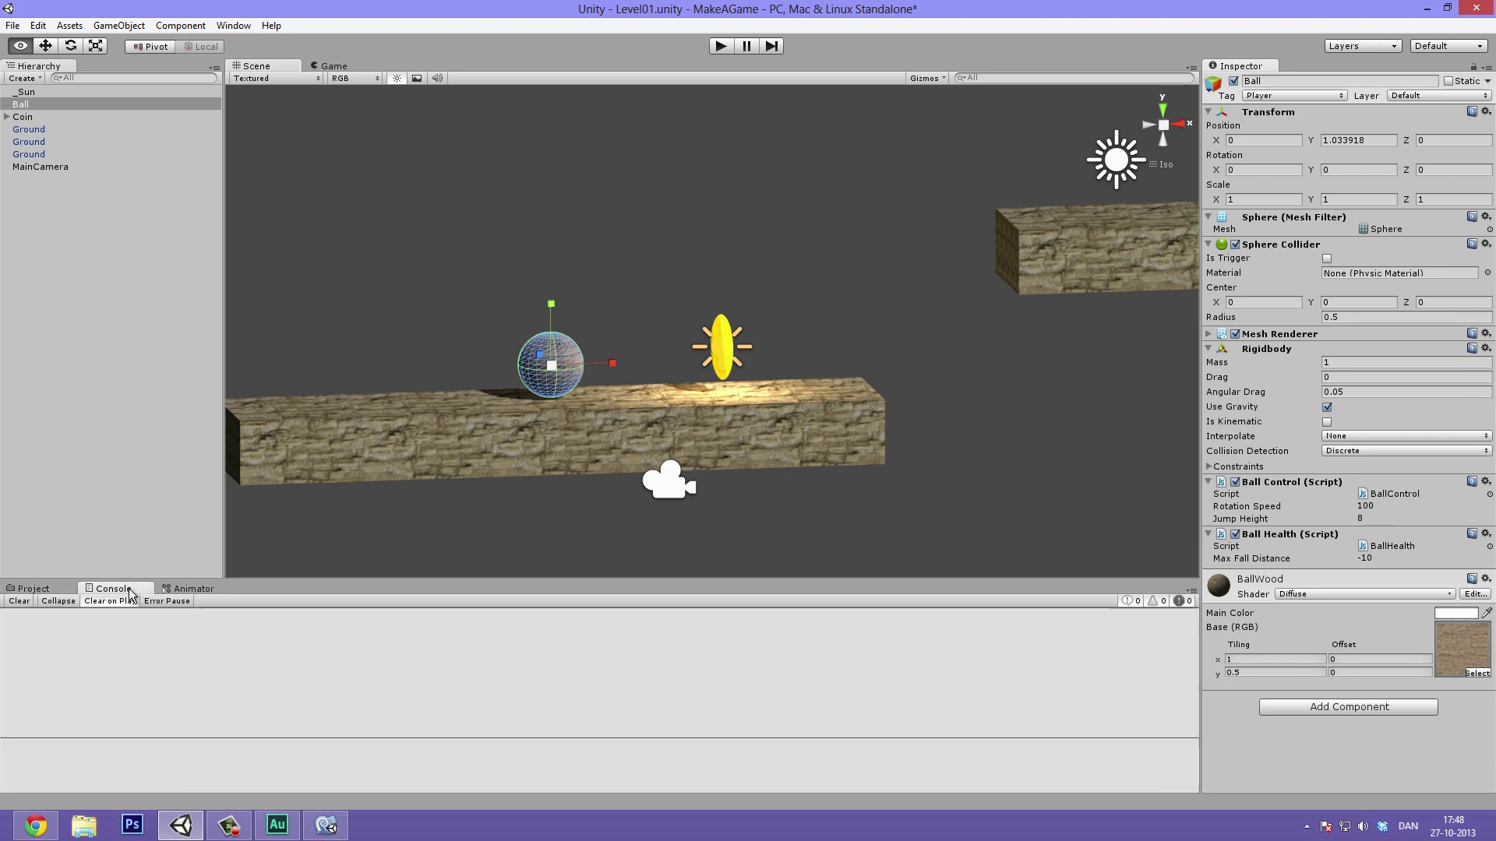
click(720, 46)
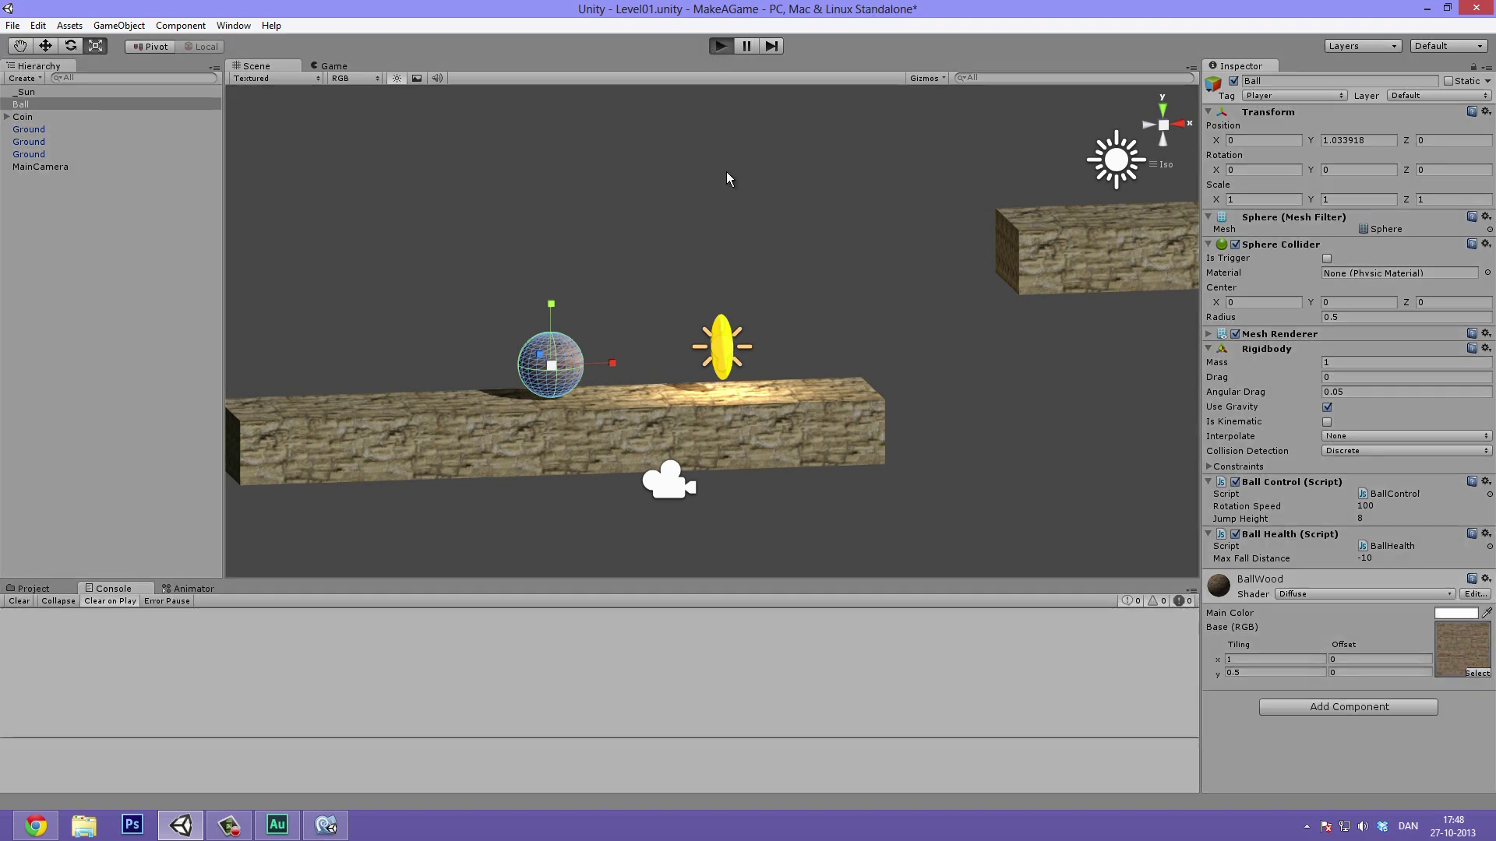
key(Right)
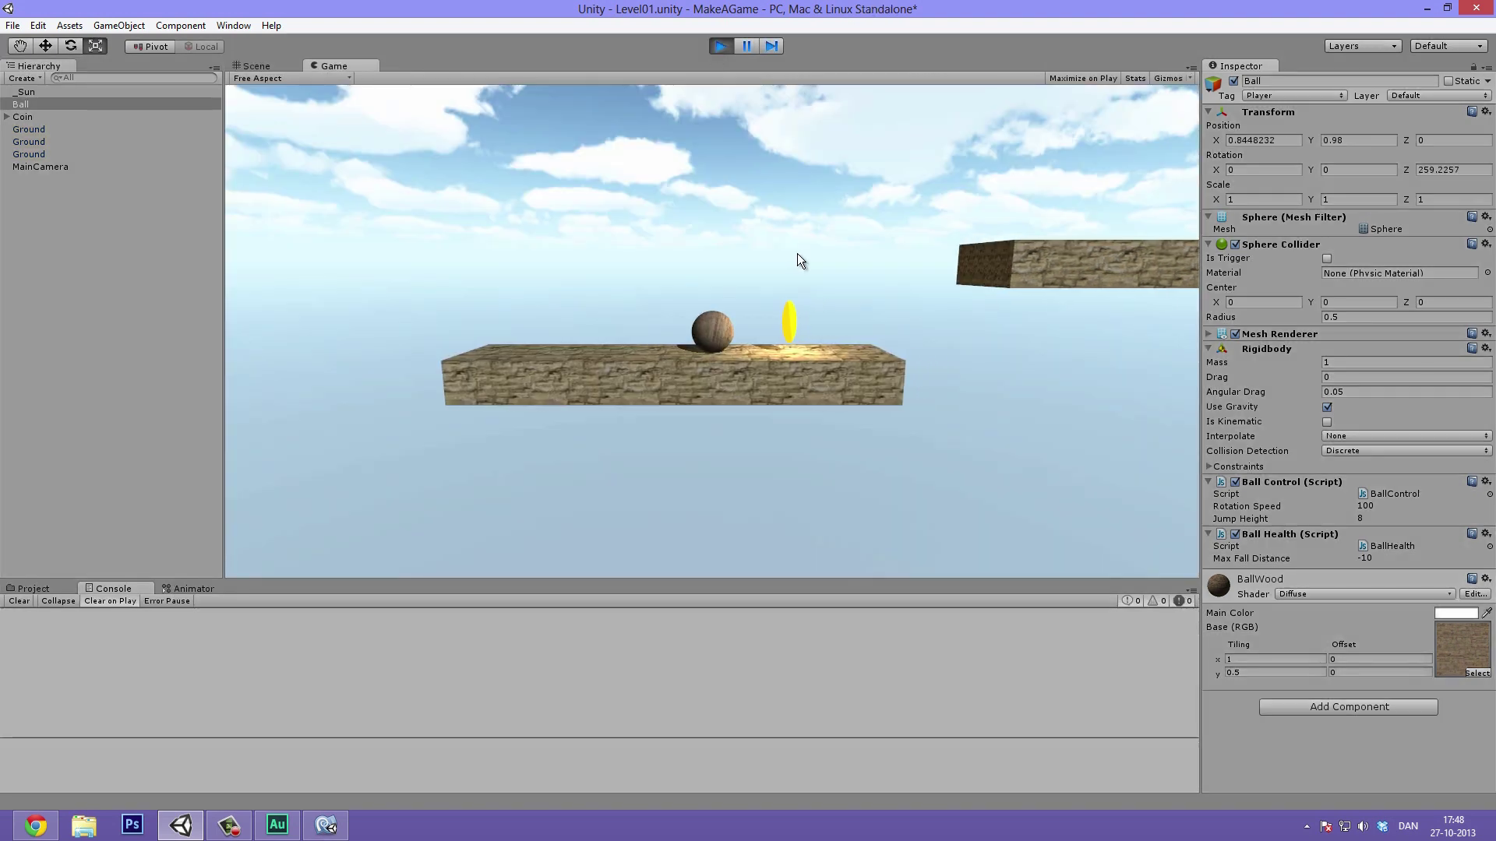
- Stop the game, replace line 7's logging statement with Destroy(gameObject), and save CoinPickup.js
click(720, 46)
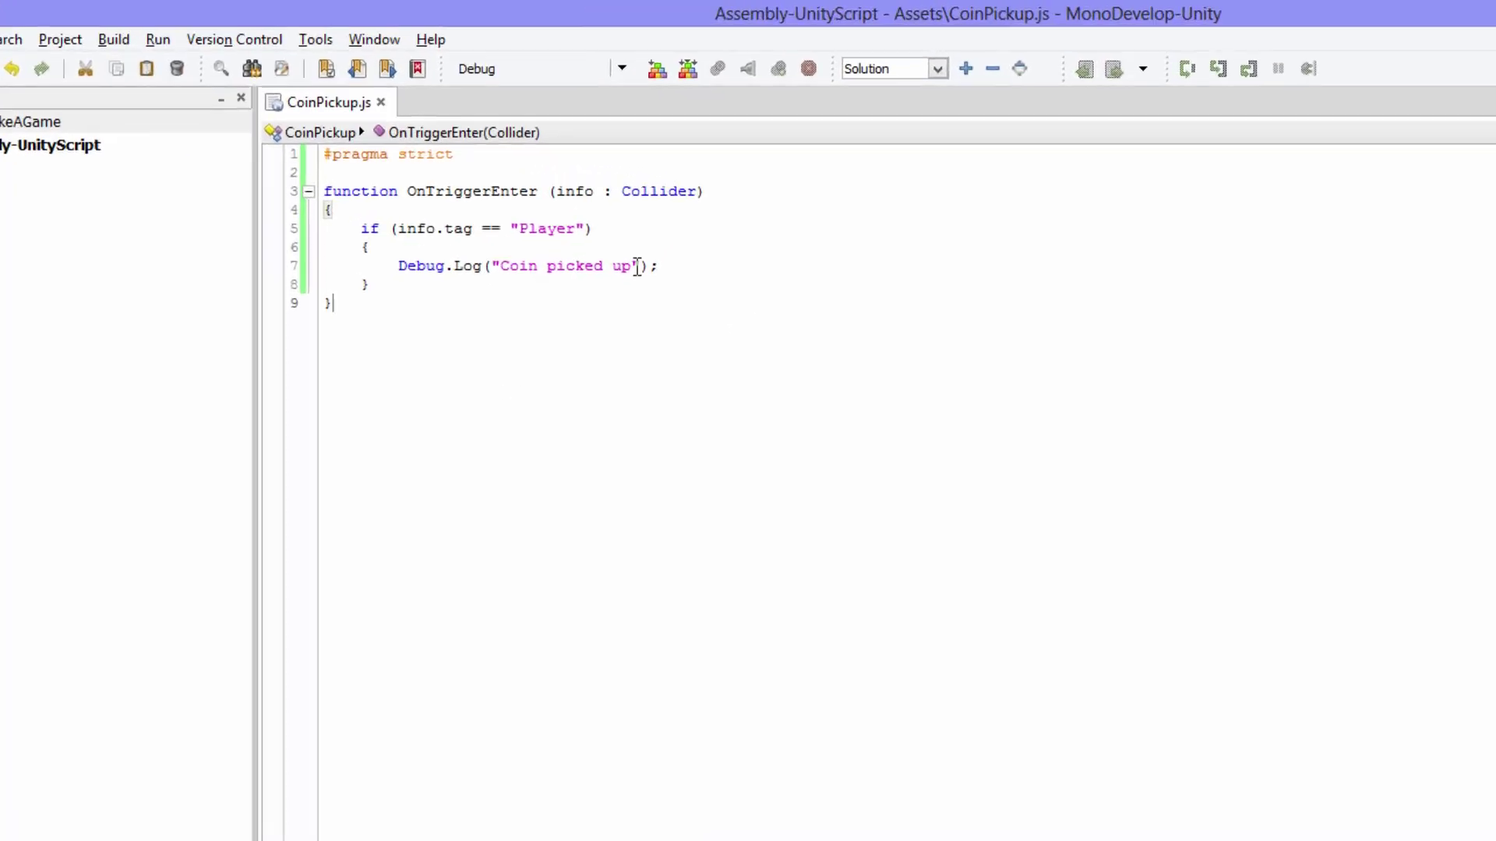
drag(551, 183, 367, 184)
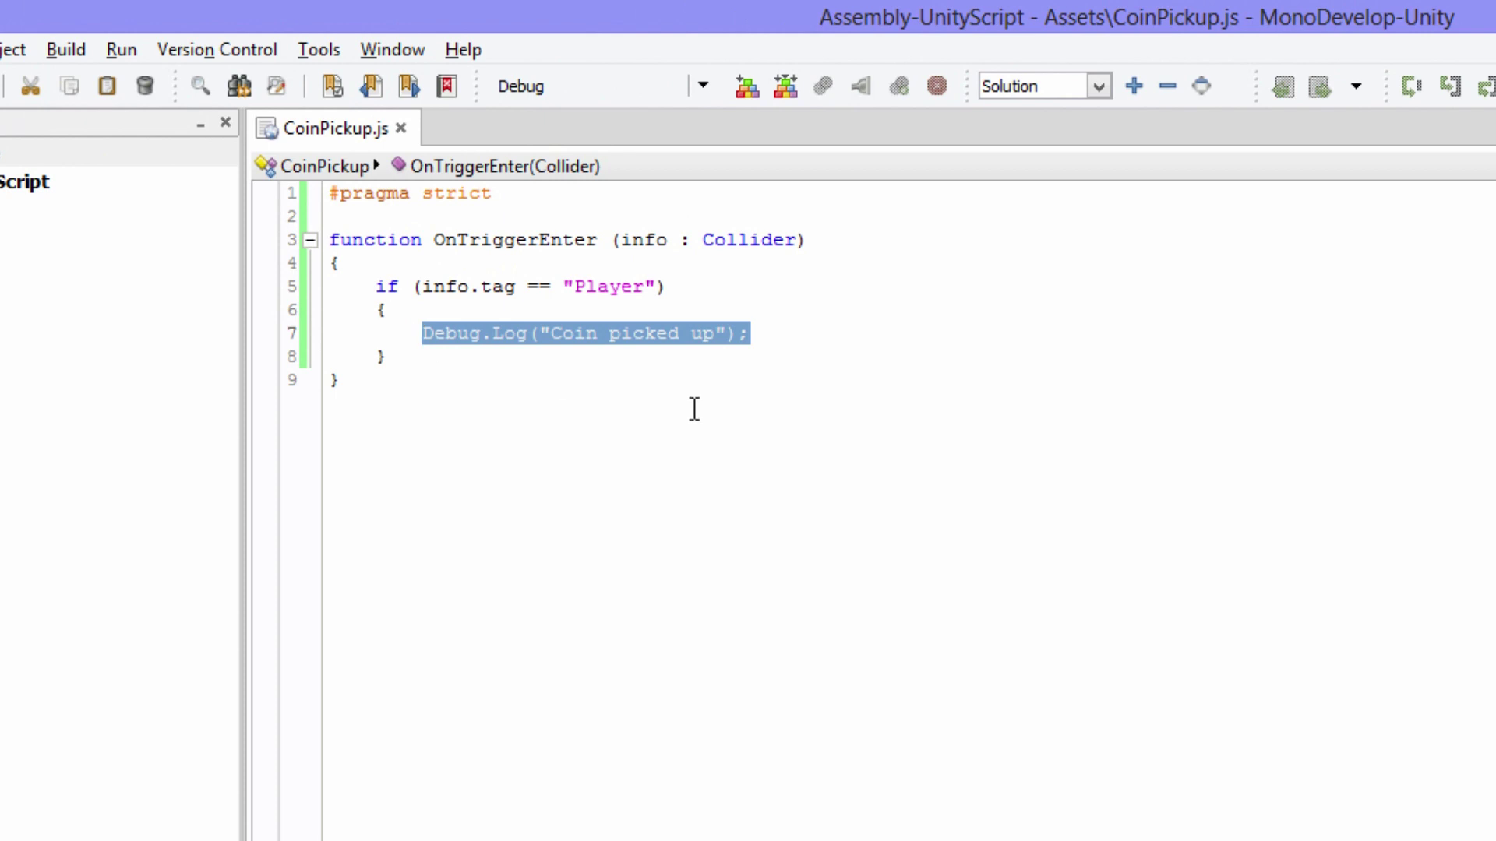
text(Destroy)
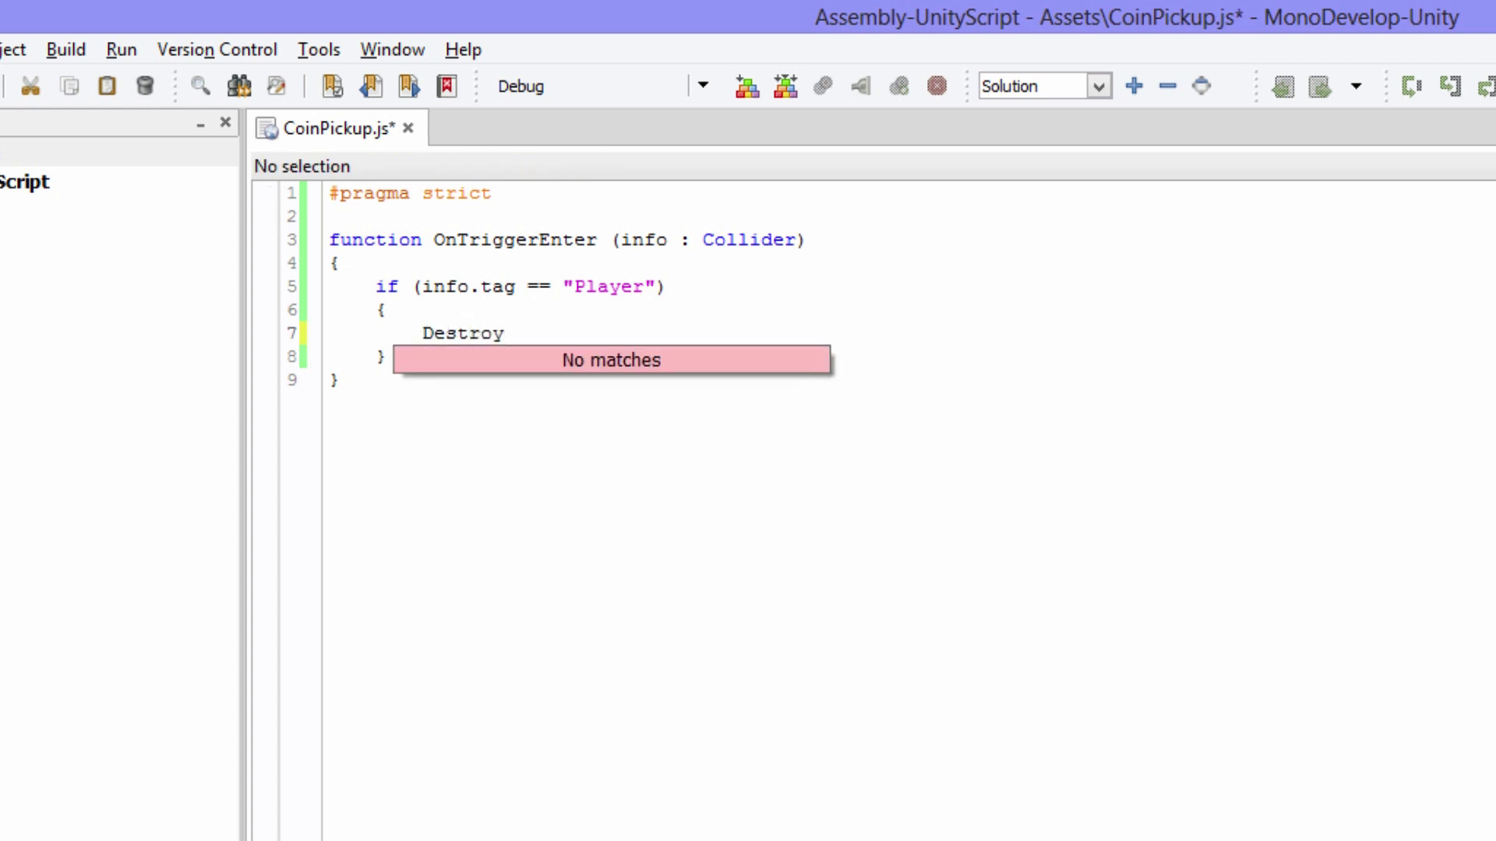
text(();)
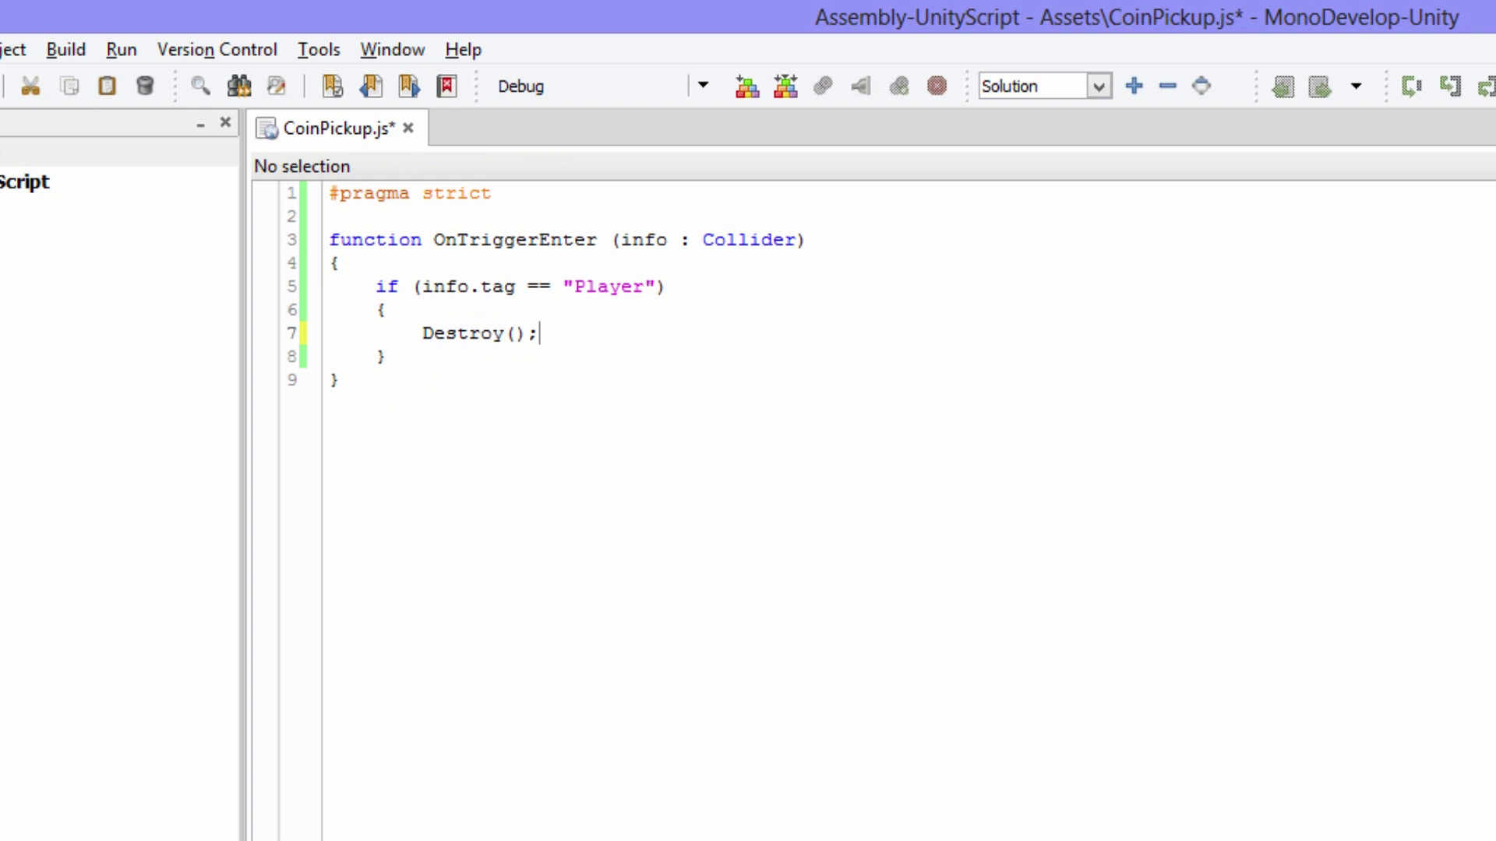
key(Left)
key(Left)
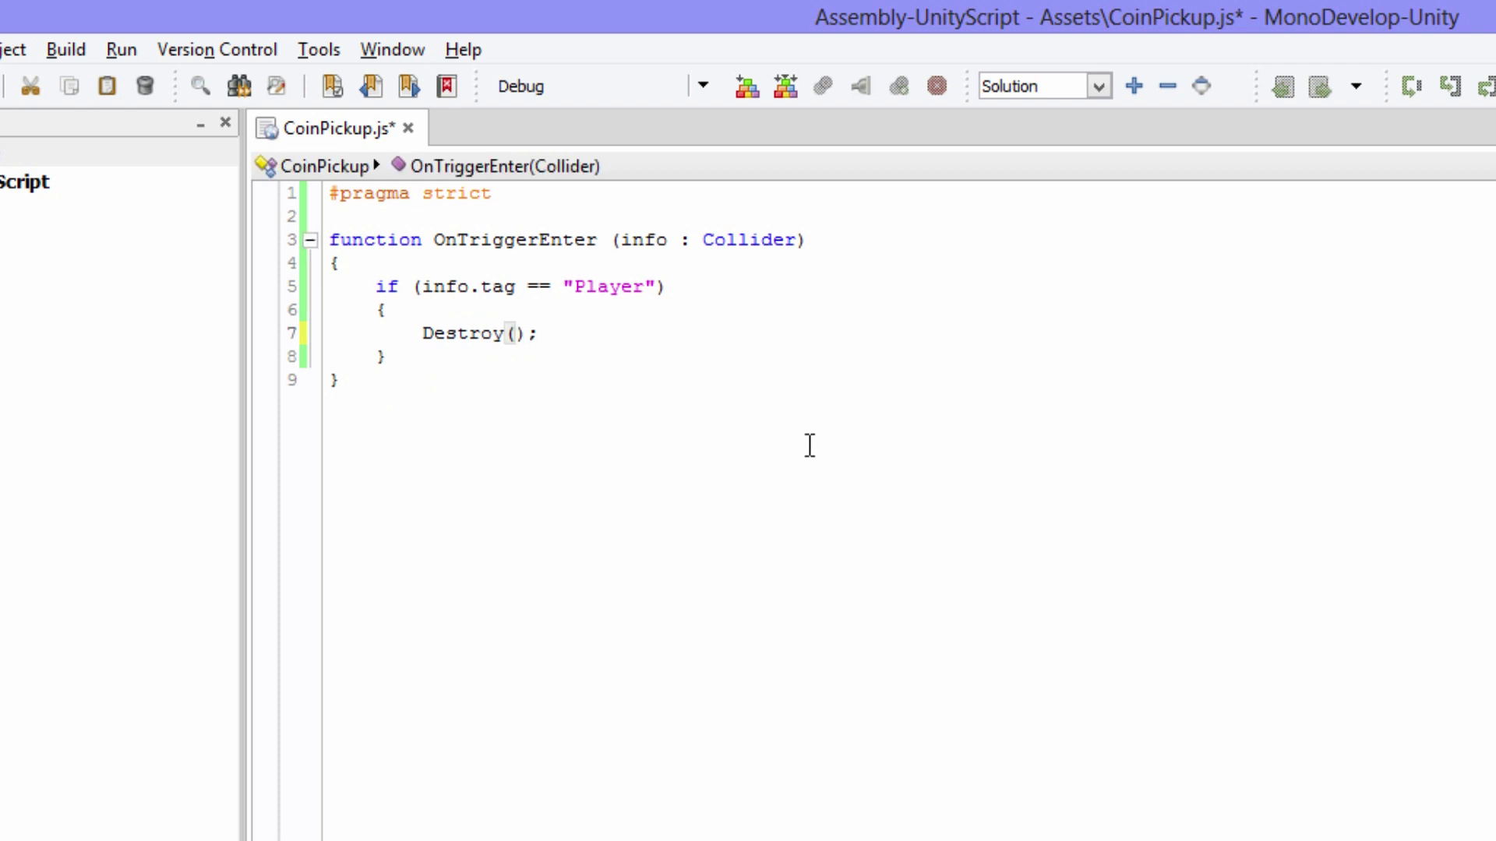
text(game)
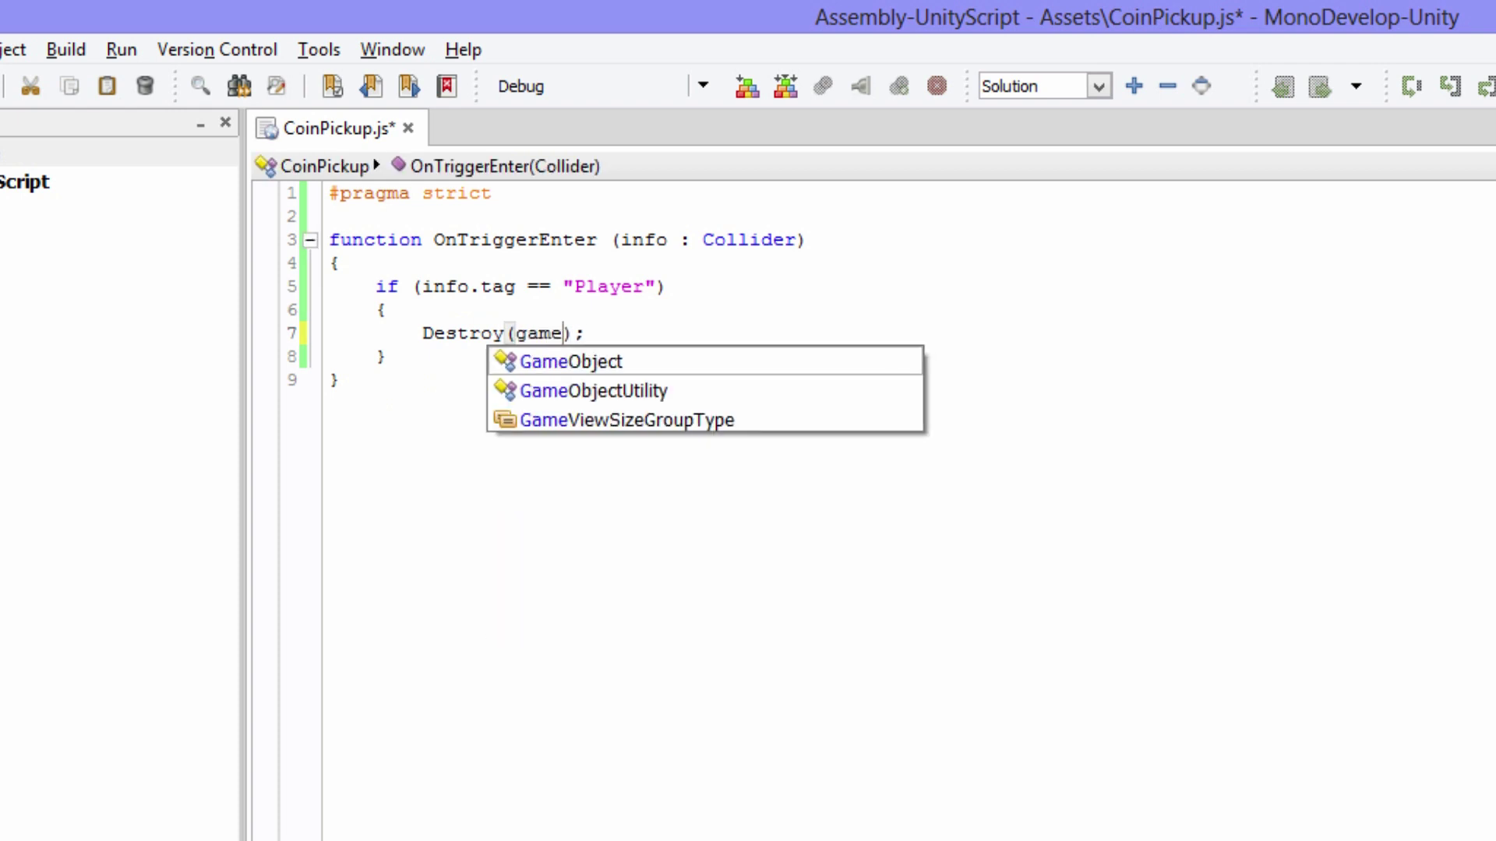
text(I)
key(BackSpace)
text(Object)
click(657, 310)
key(ctrl+s)
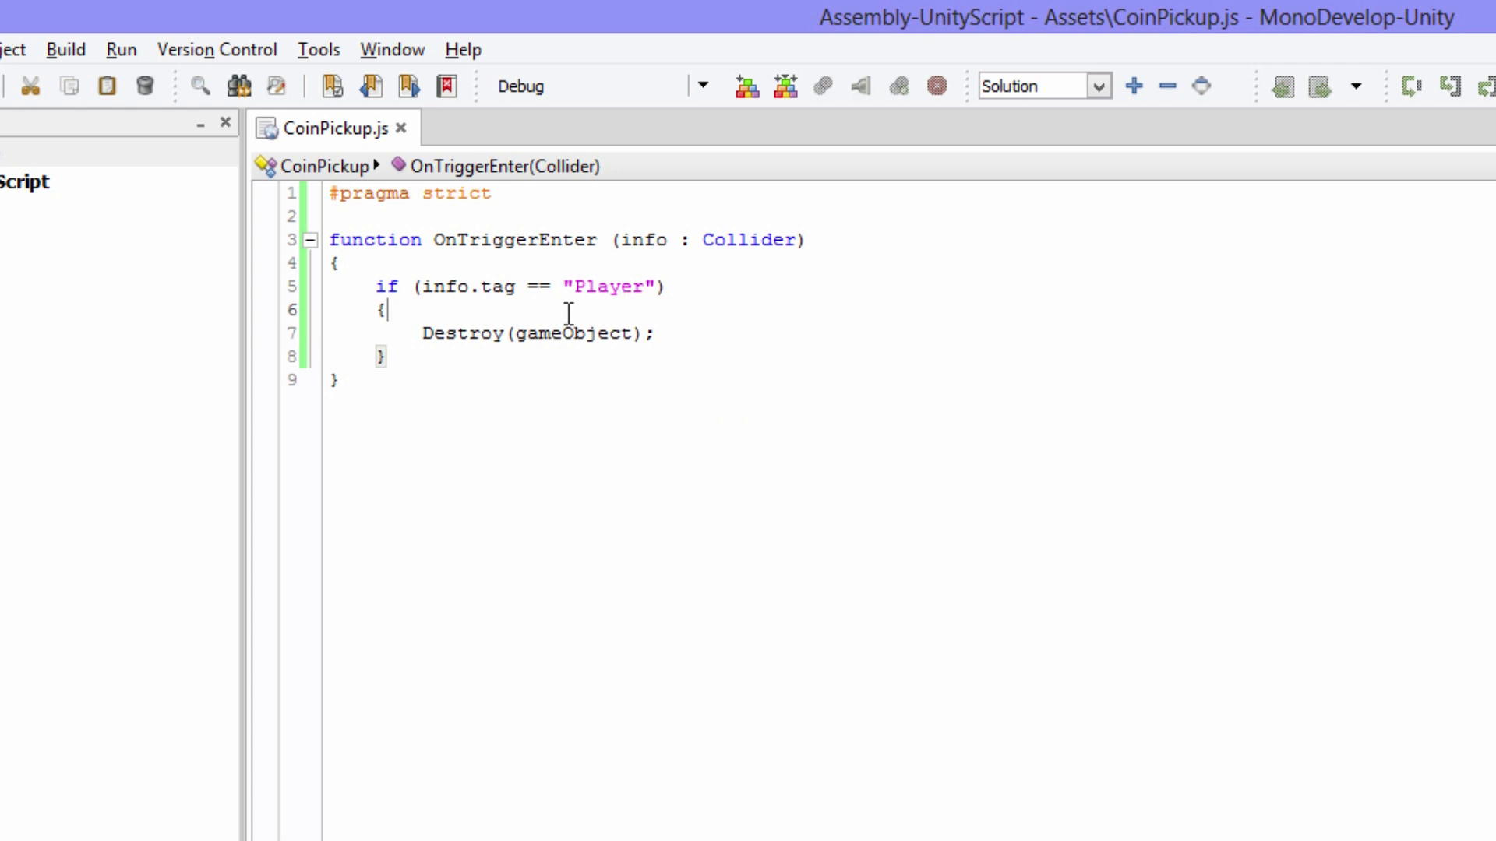
- Select the Destroy and gameObject words on the new line to check the edit
drag(421, 334, 679, 334)
click(467, 333)
double_click(433, 333)
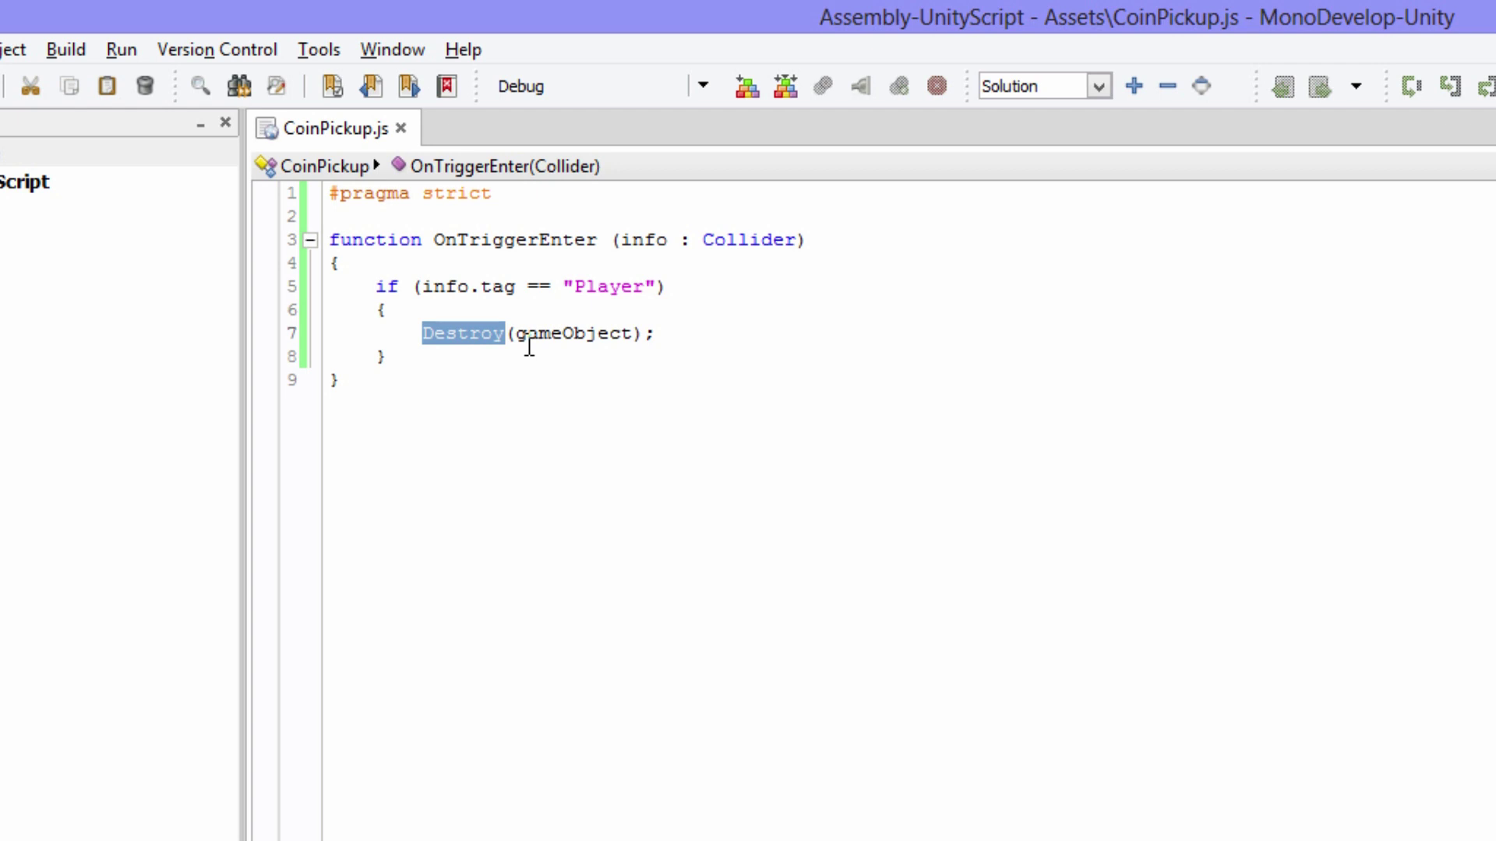
double_click(577, 333)
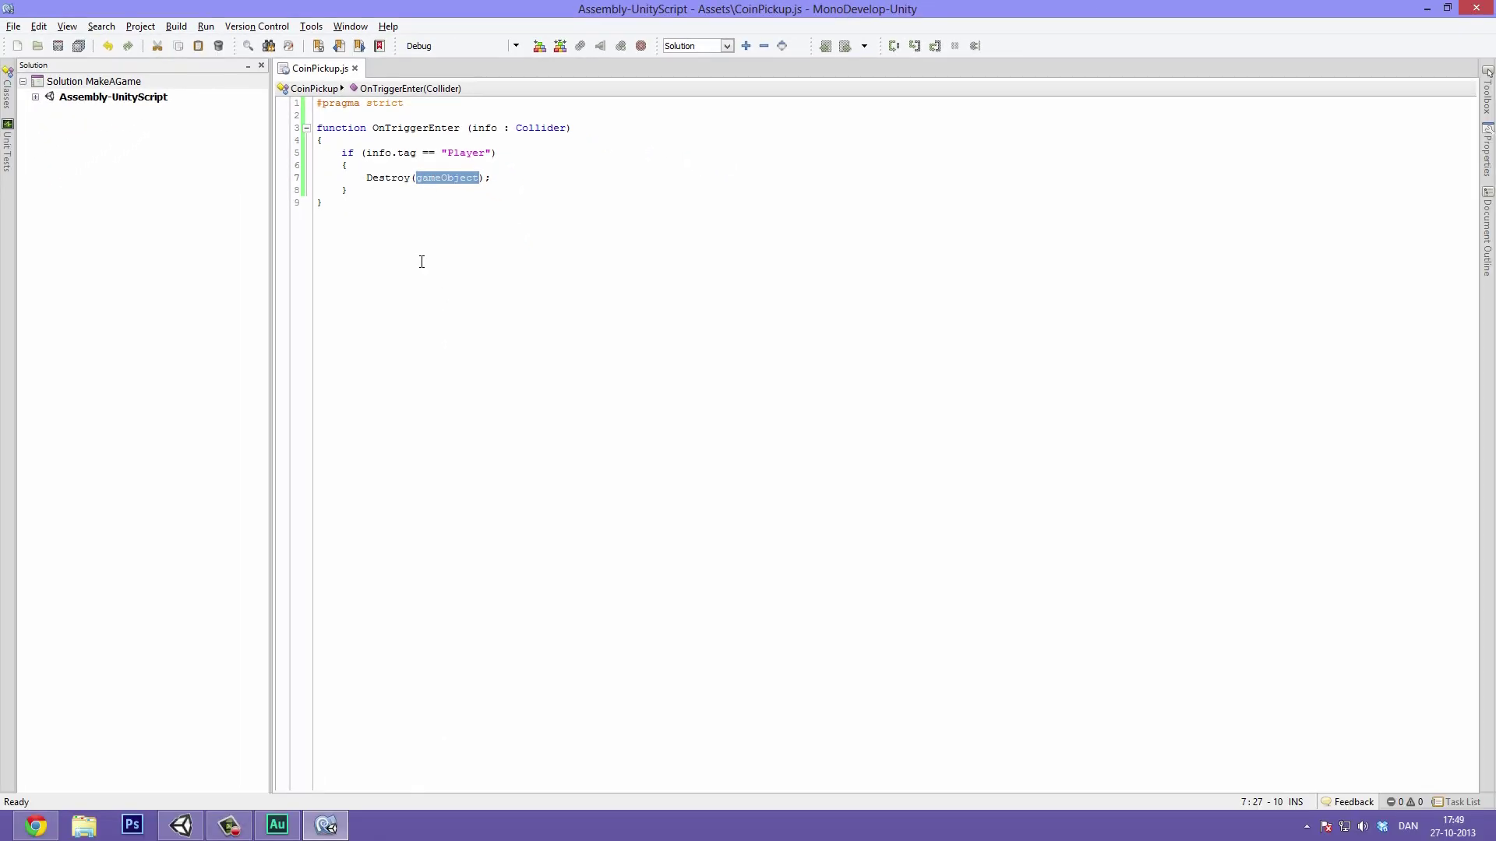
click(460, 228)
- Retry the failed file move, then play-test by rolling the ball right into the coin
key(alt+Tab)
click(736, 442)
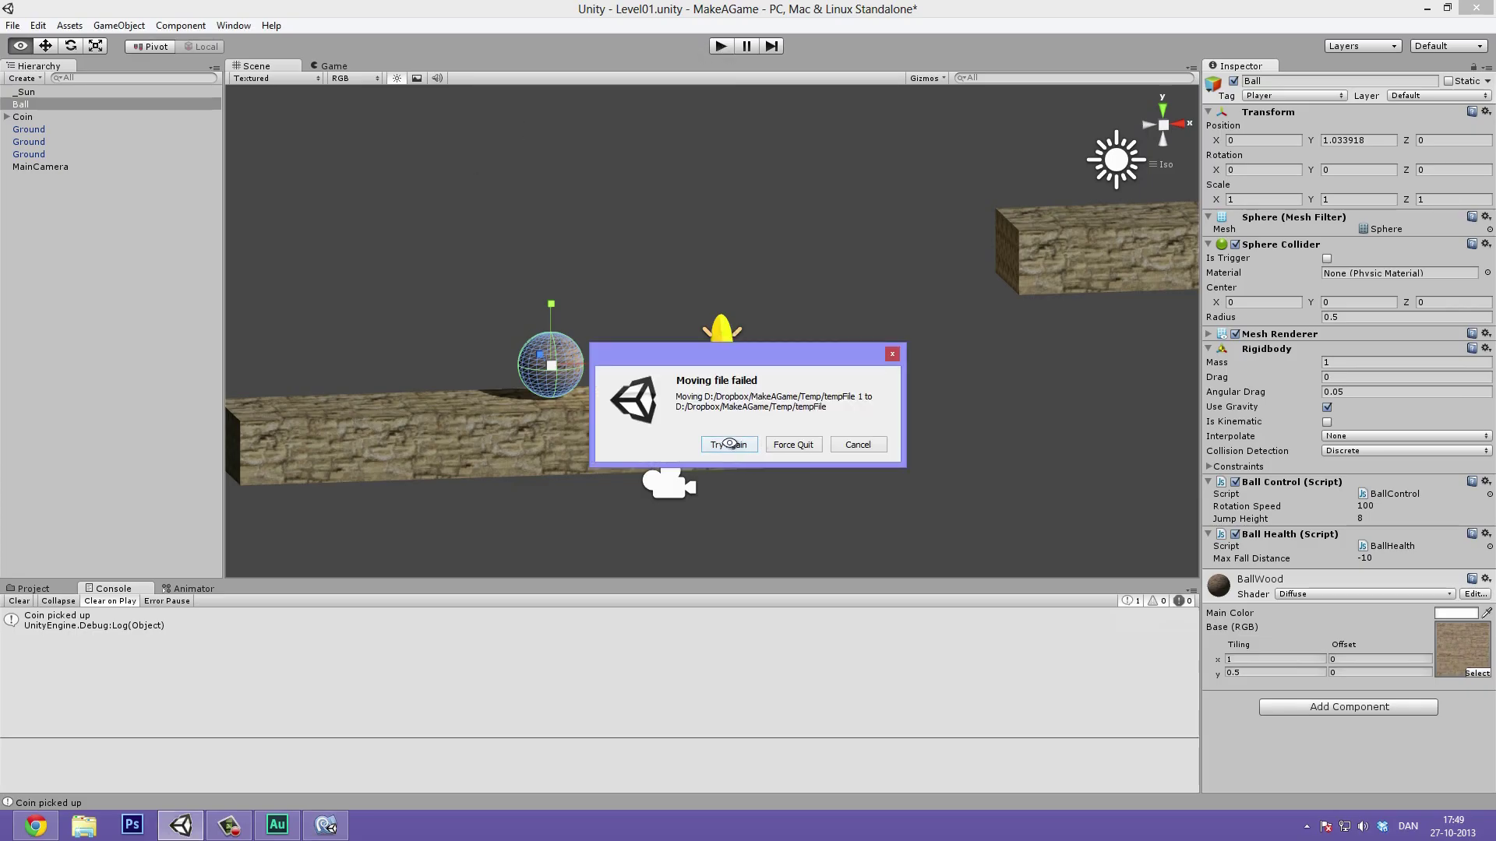
click(717, 47)
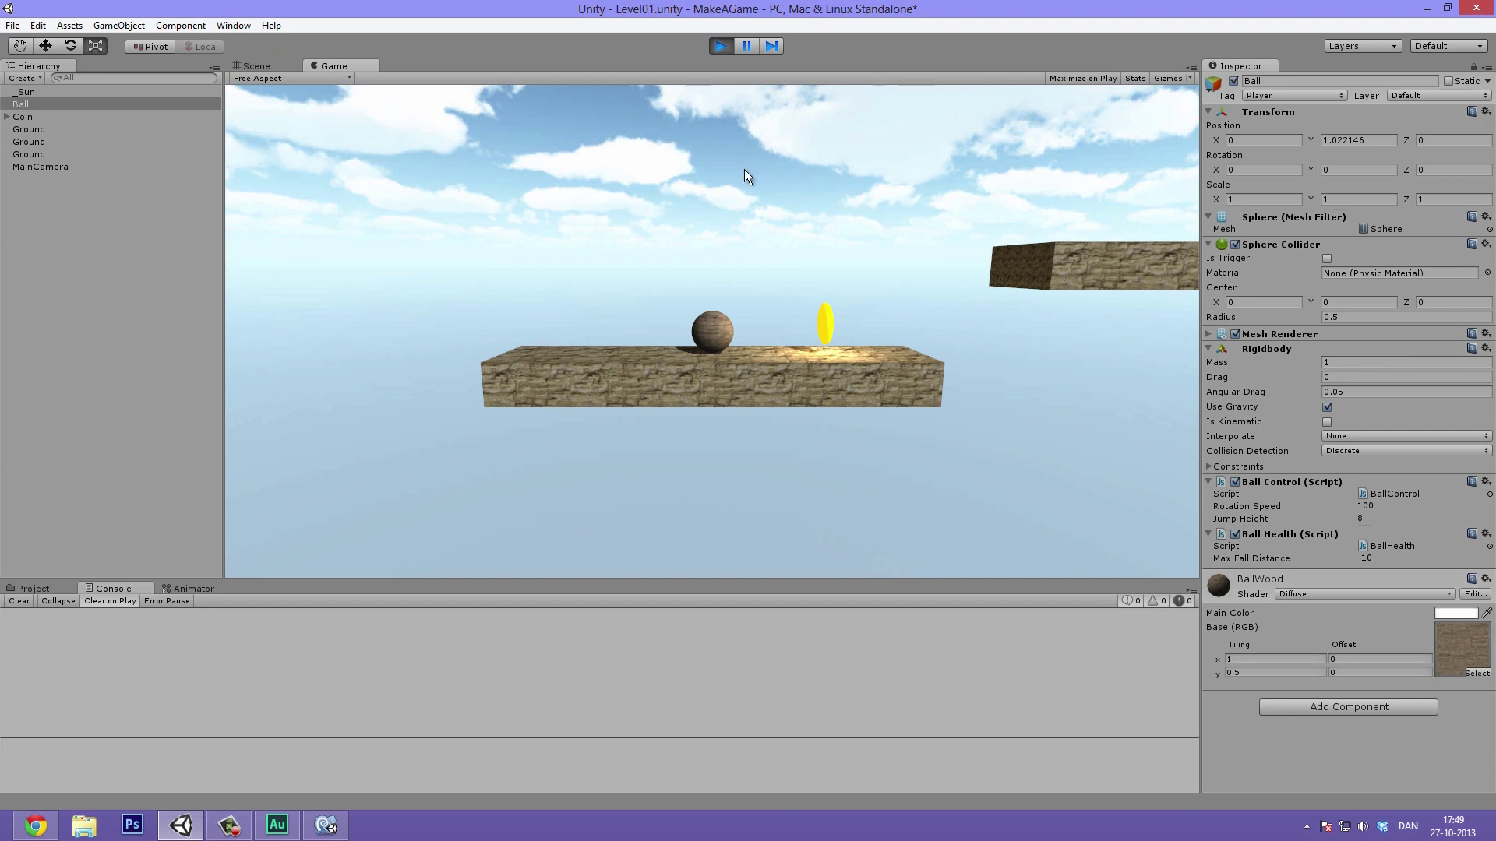
click(721, 46)
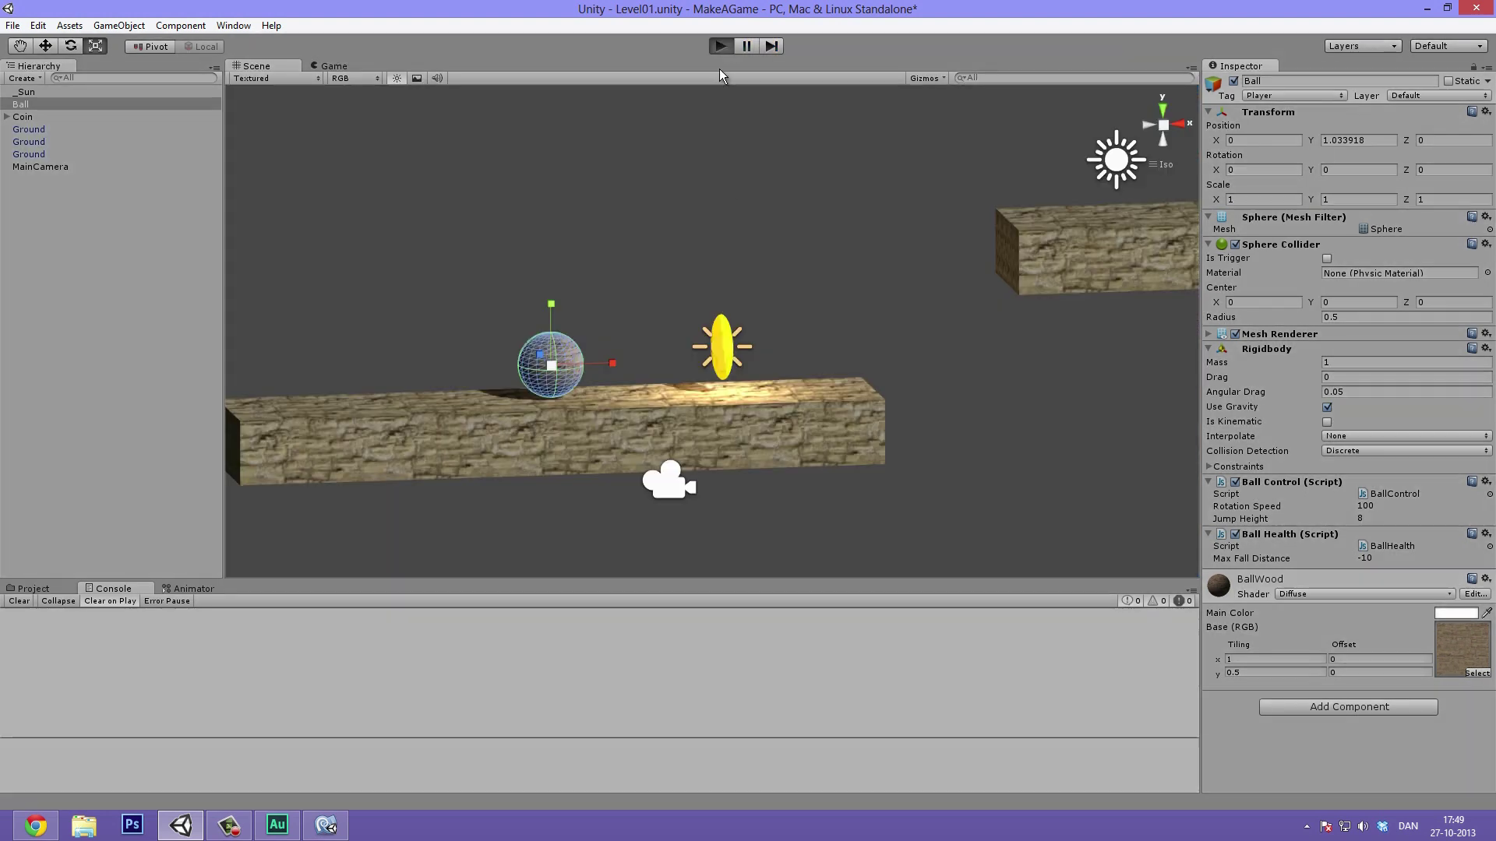
key(ctrl+p)
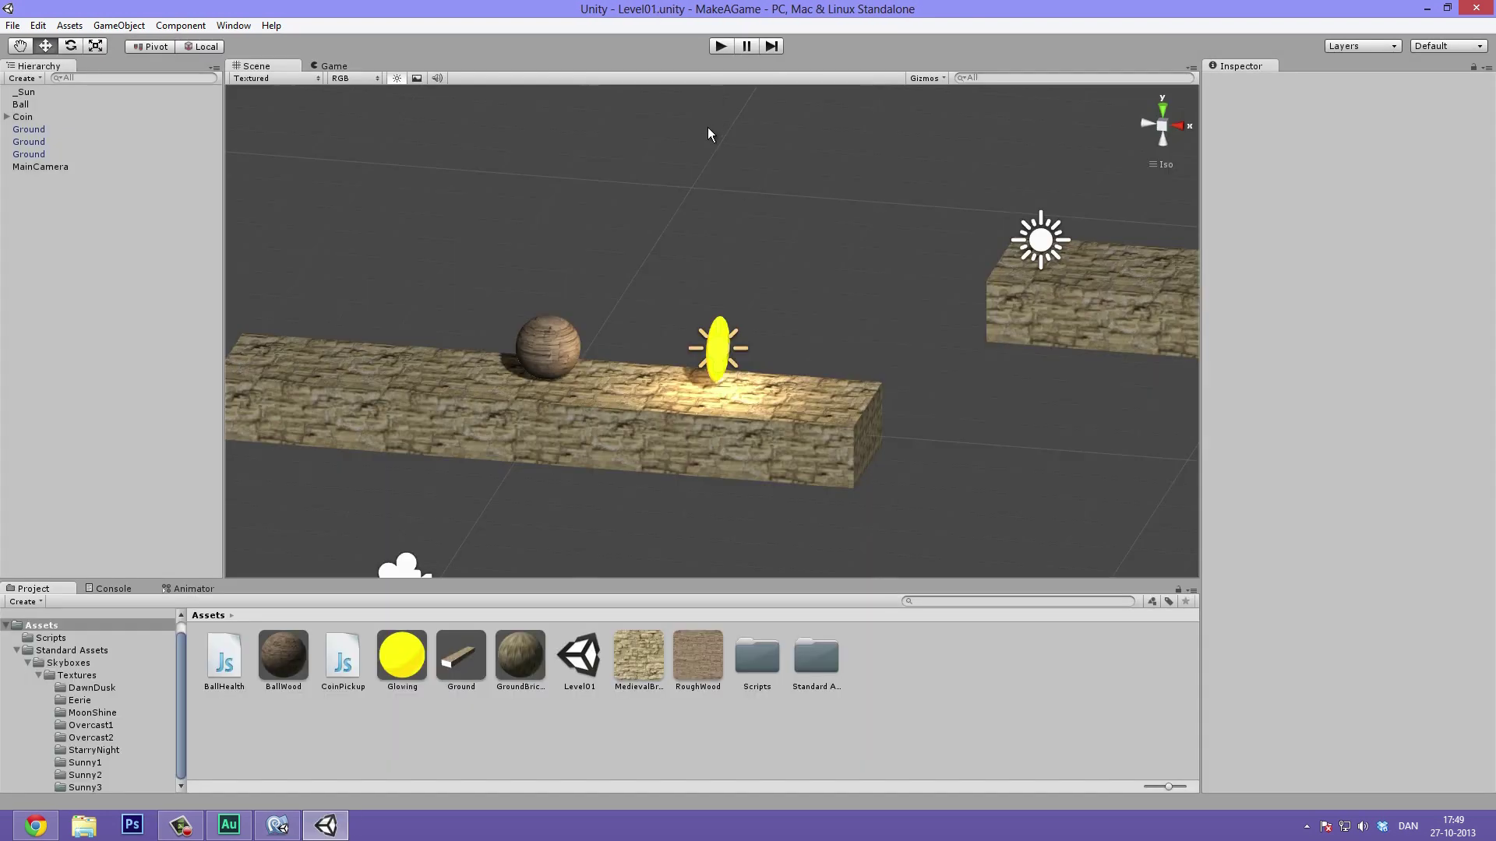
click(722, 45)
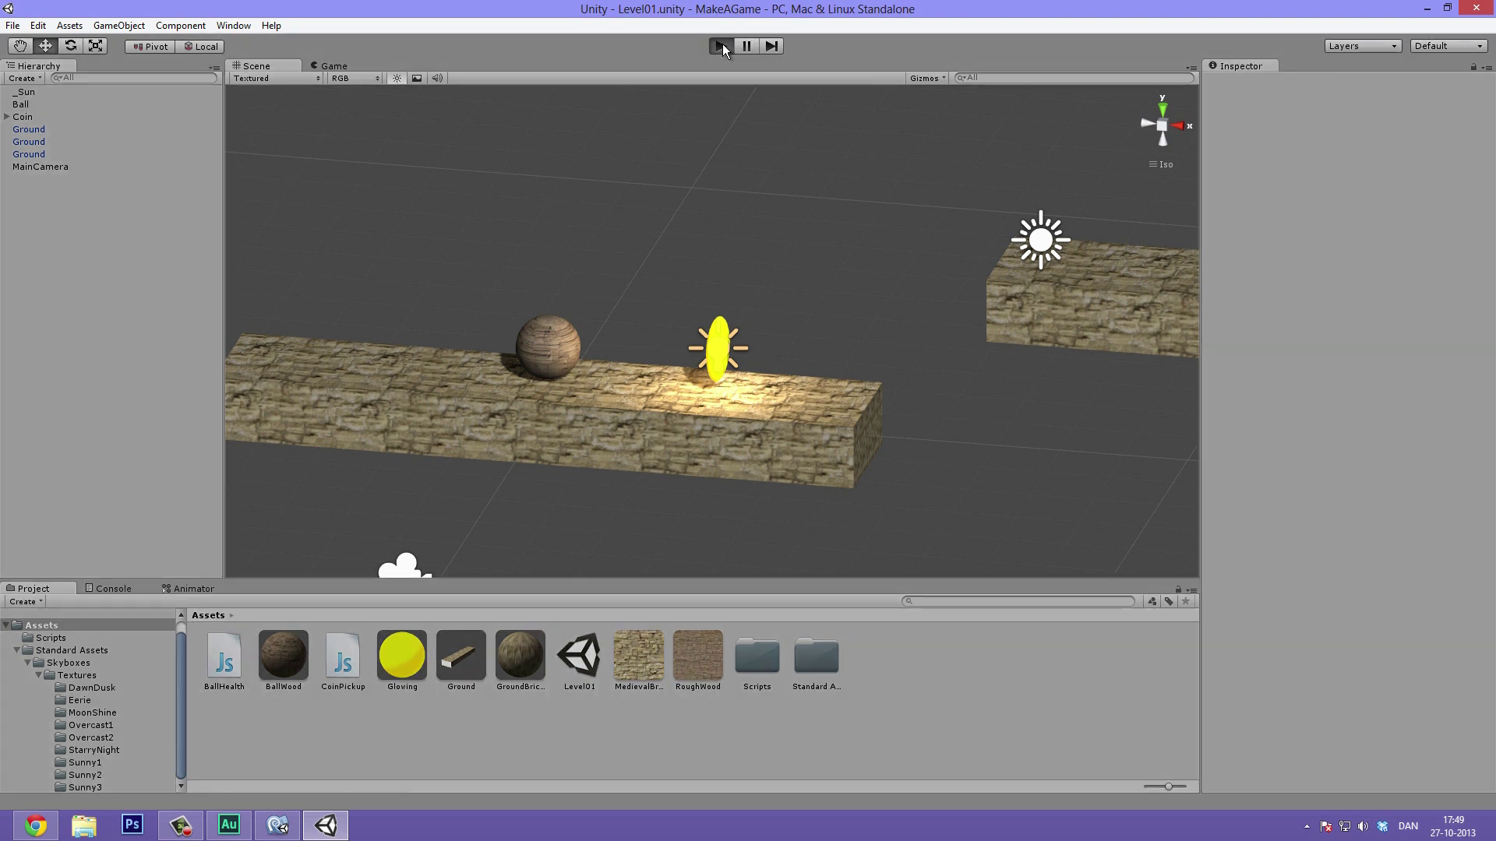
click(722, 46)
key(Right)
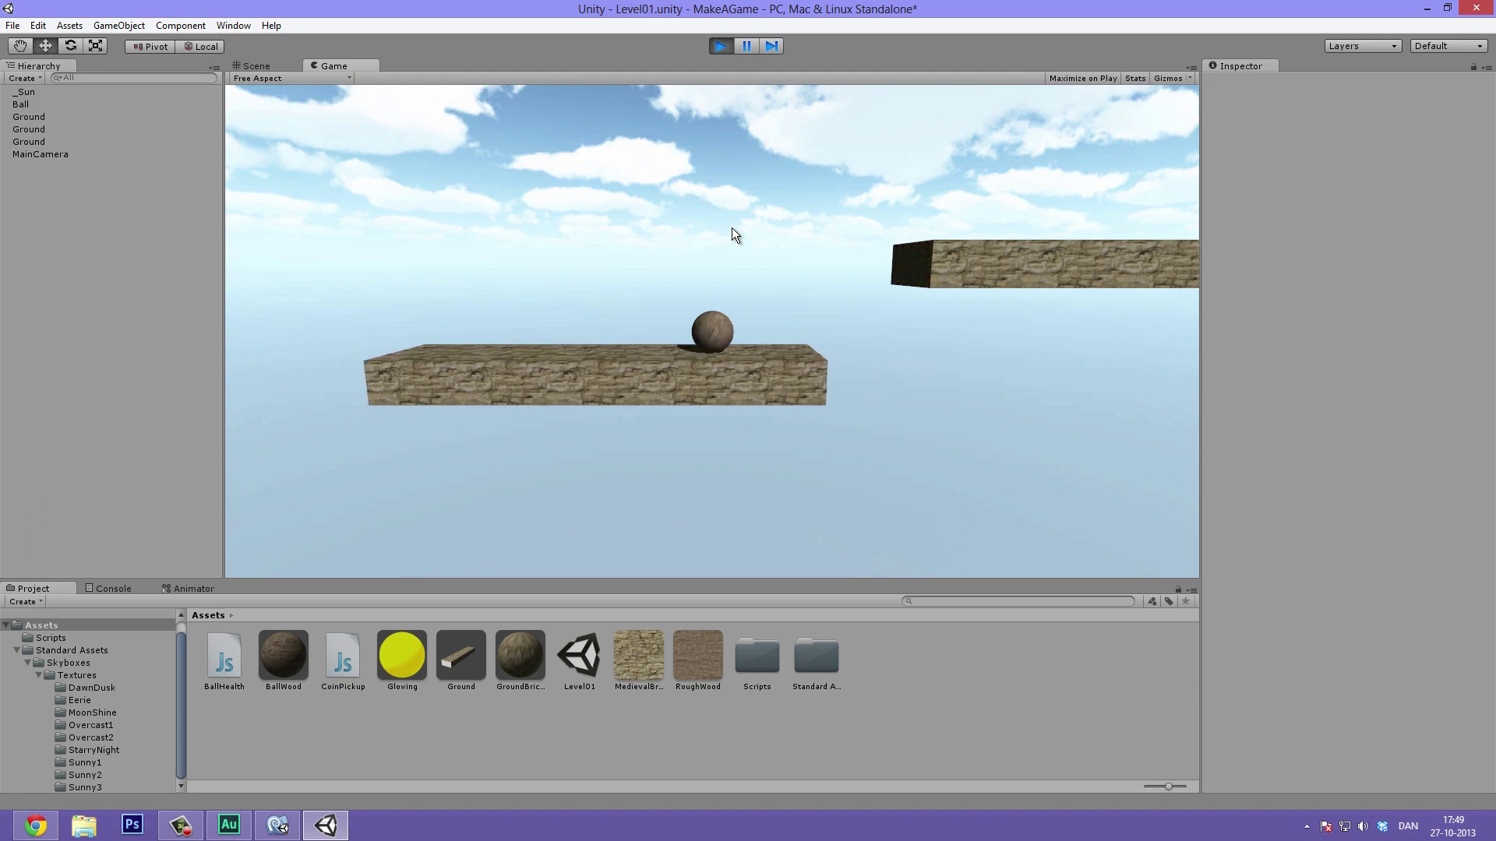
click(717, 45)
- Expand and collapse Coin's children, orbit the scene around the ball, and return to MonoDevelop
click(7, 117)
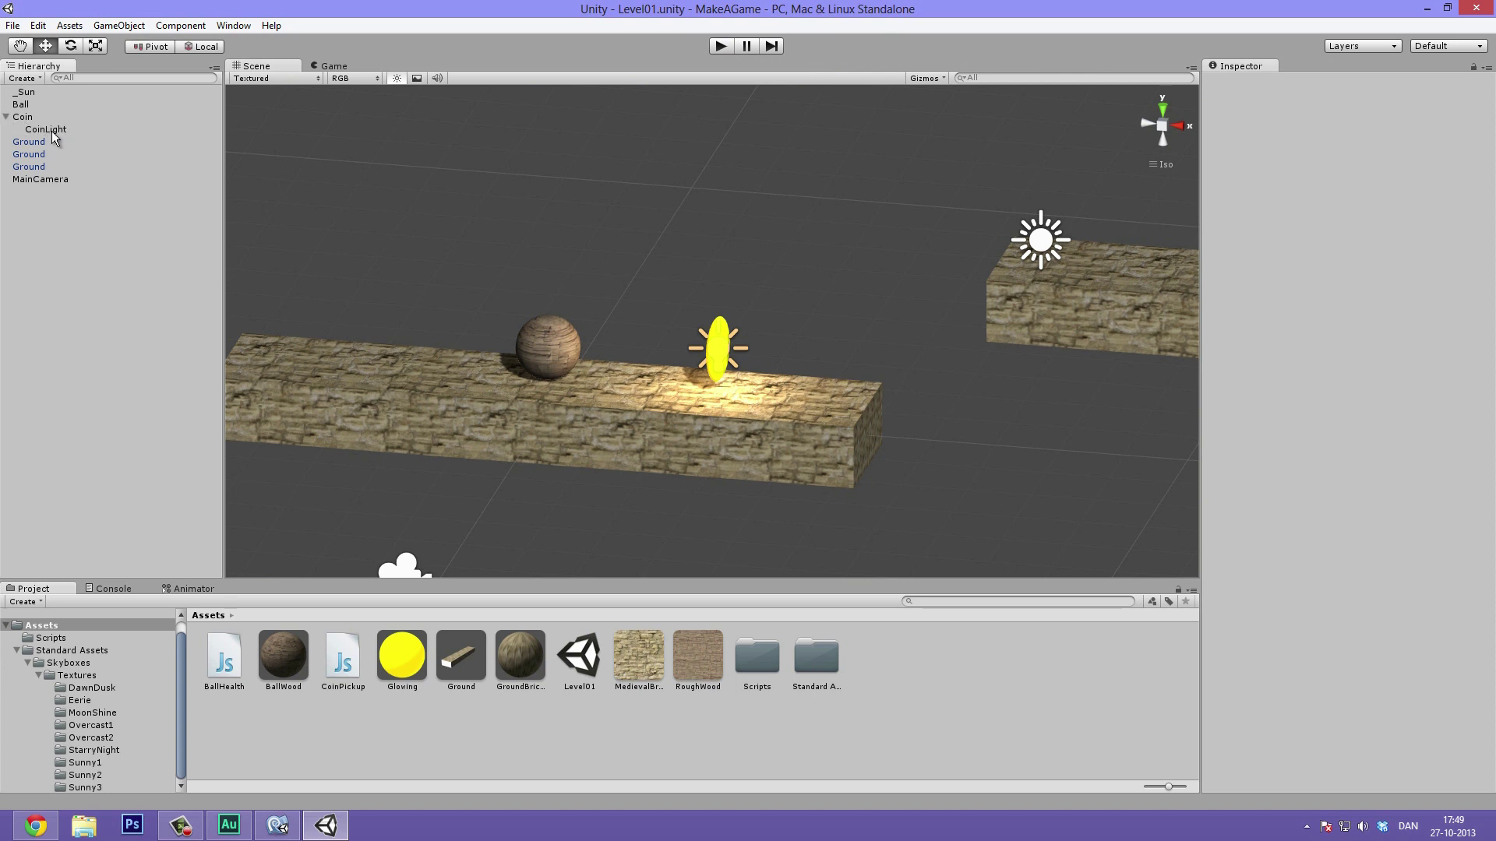
click(7, 117)
alt+drag(394, 208, 573, 280)
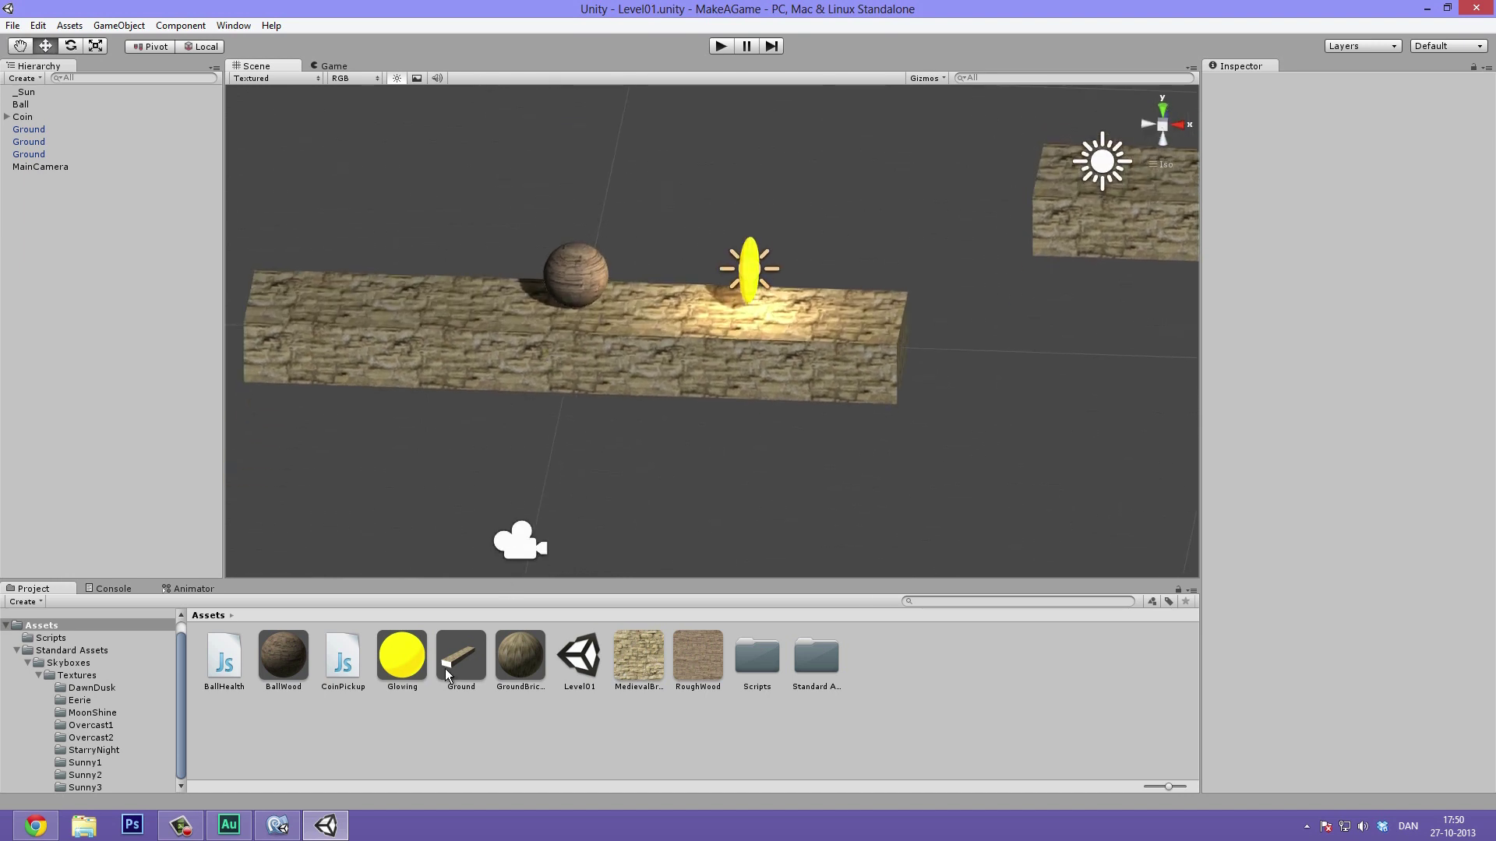
click(277, 825)
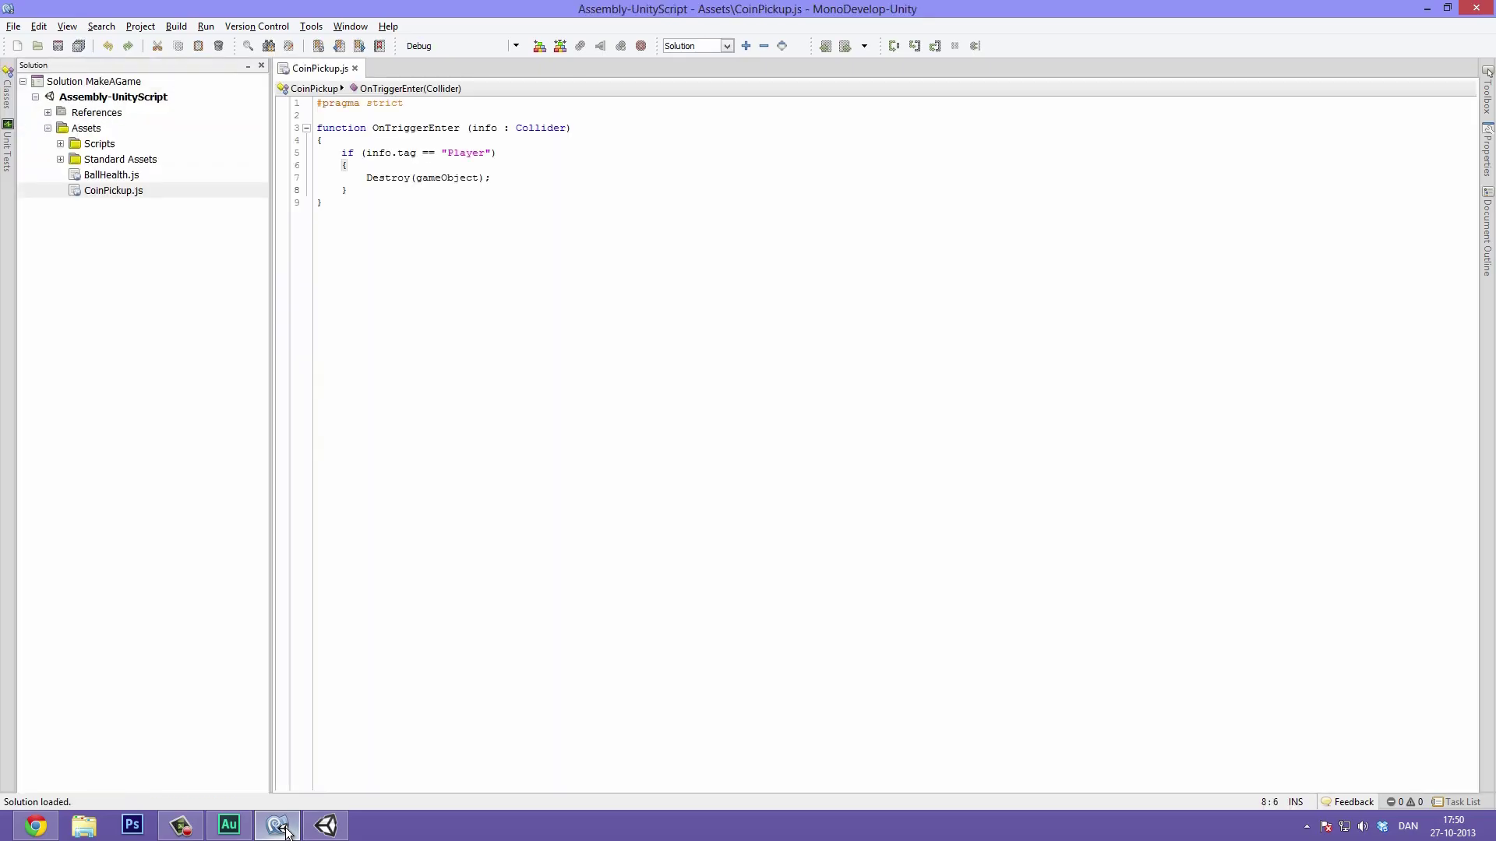
- Open a new empty line just above the Destroy(gameObject) call
click(397, 363)
click(353, 114)
click(367, 219)
click(497, 177)
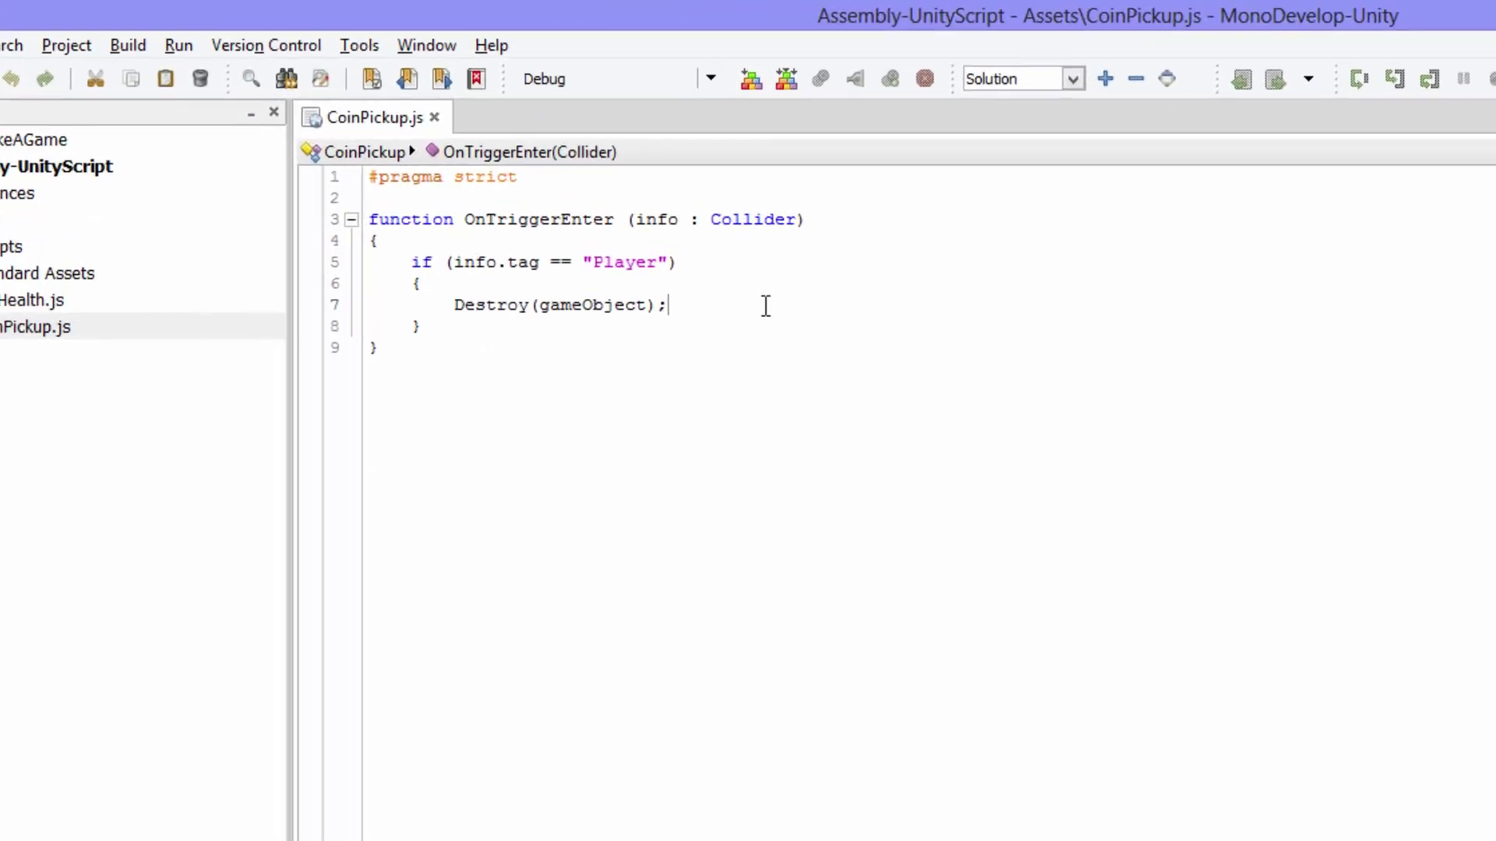
key(Return)
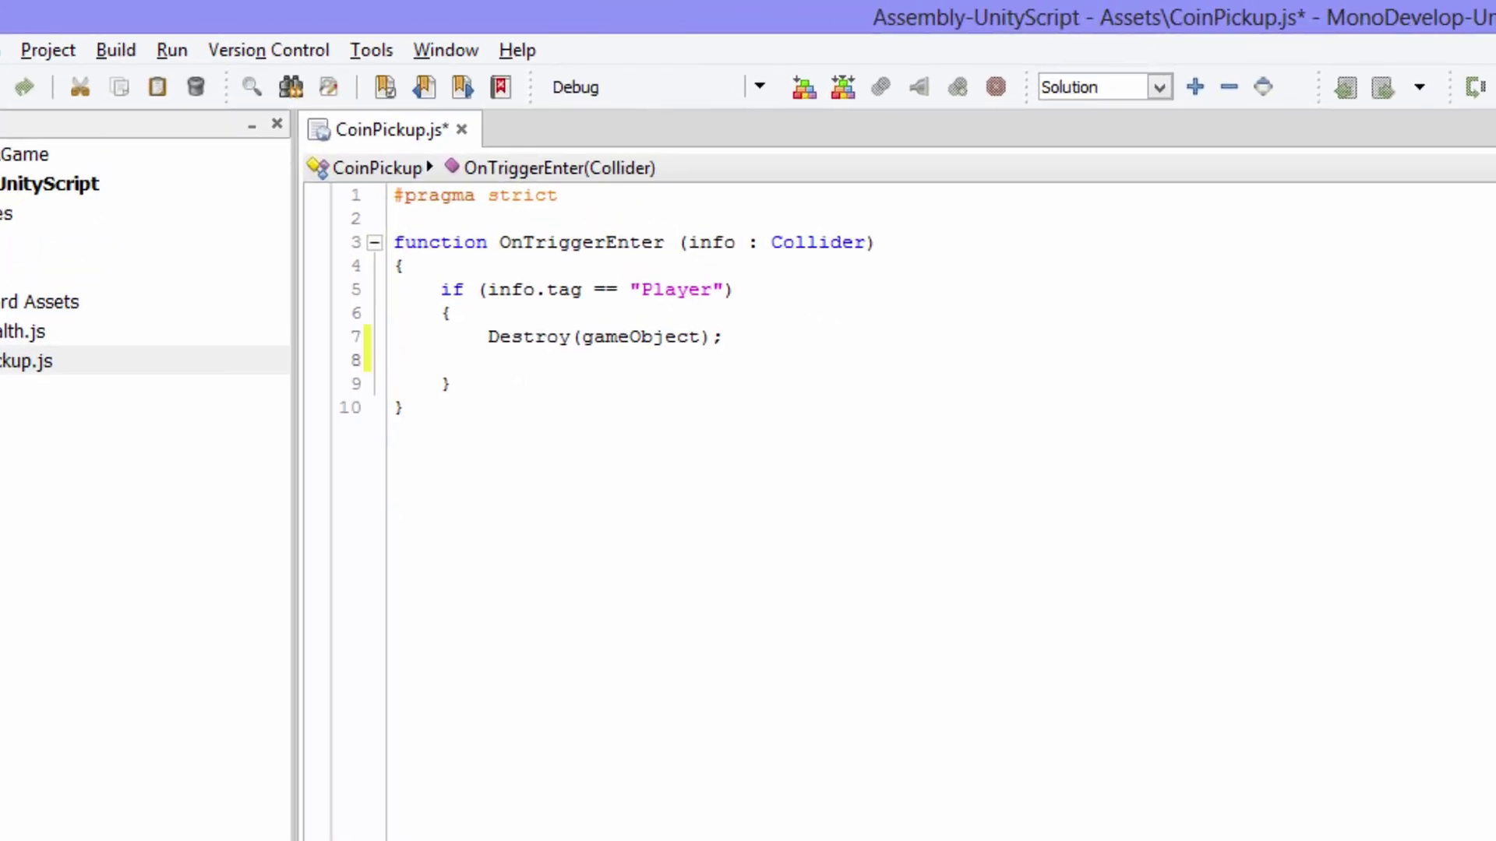
key(BackSpace)
key(BackSpace)
key(BackSpace)
key(Up)
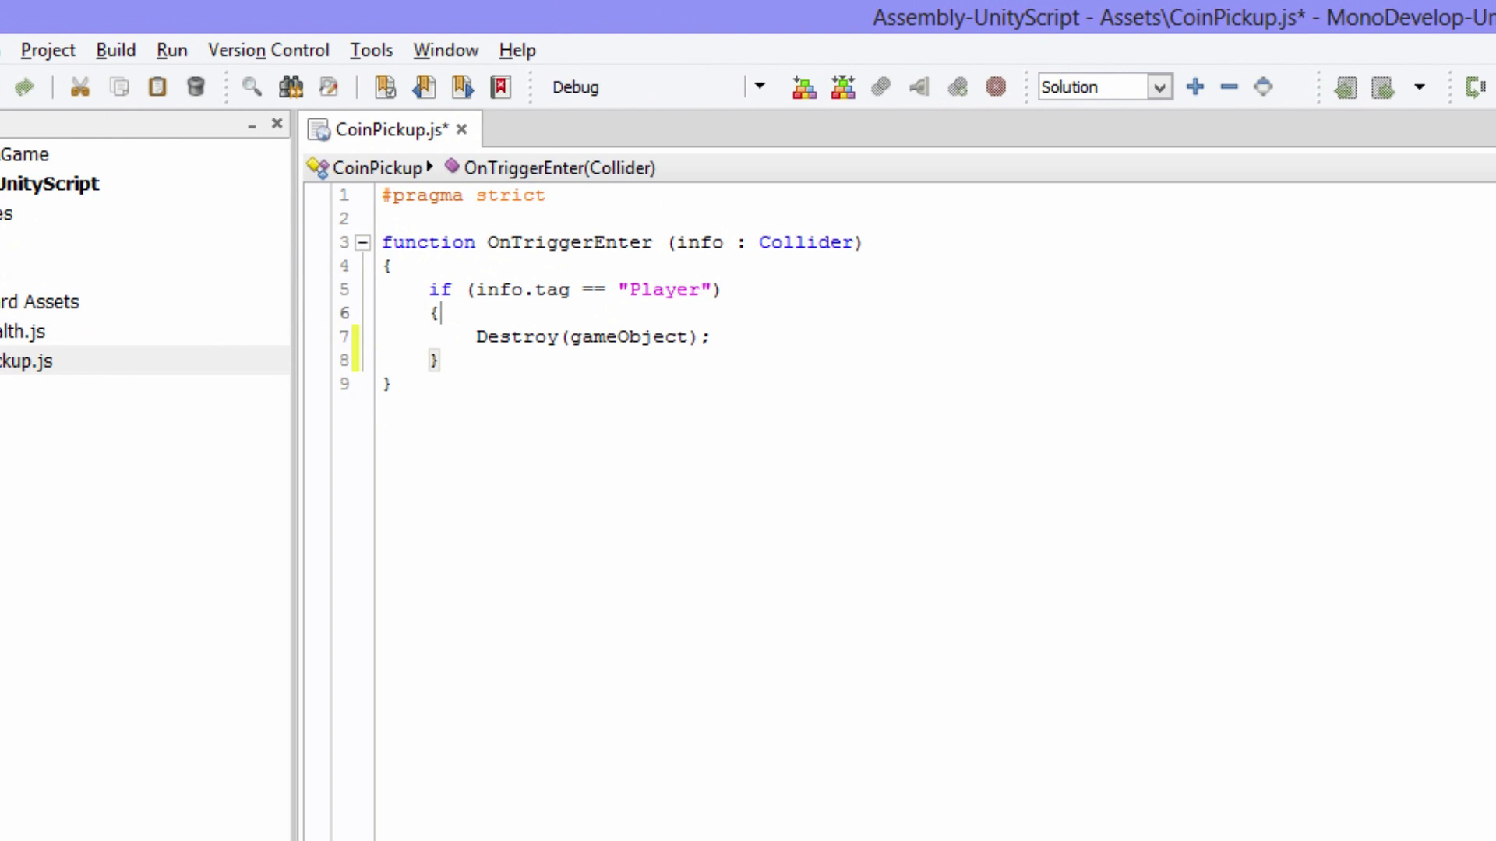
key(Return)
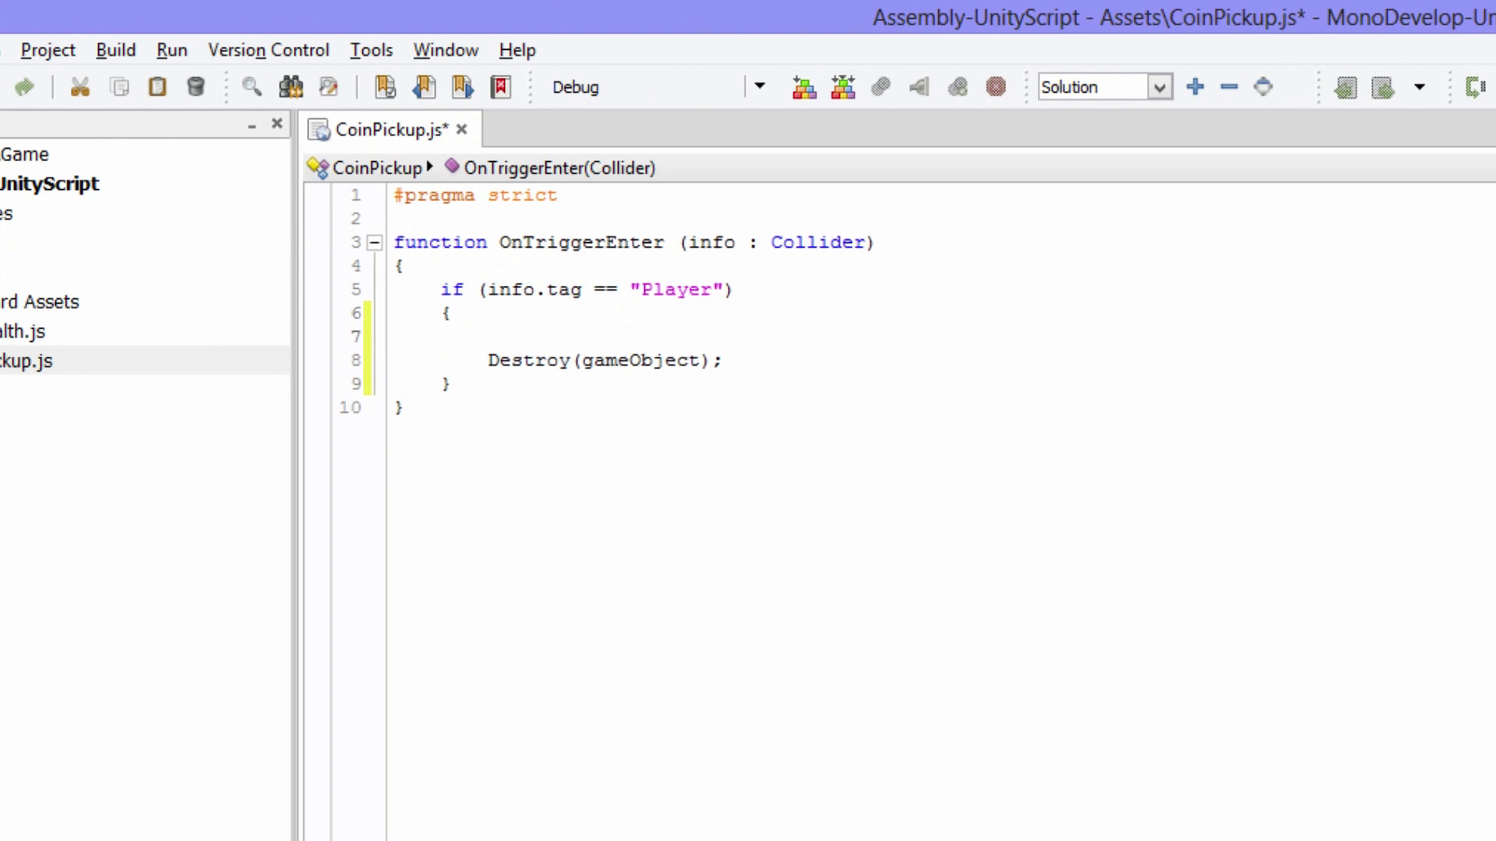
- Write Debug.Log("Add coin counter here!"); on that line and save the script
text(Debug)
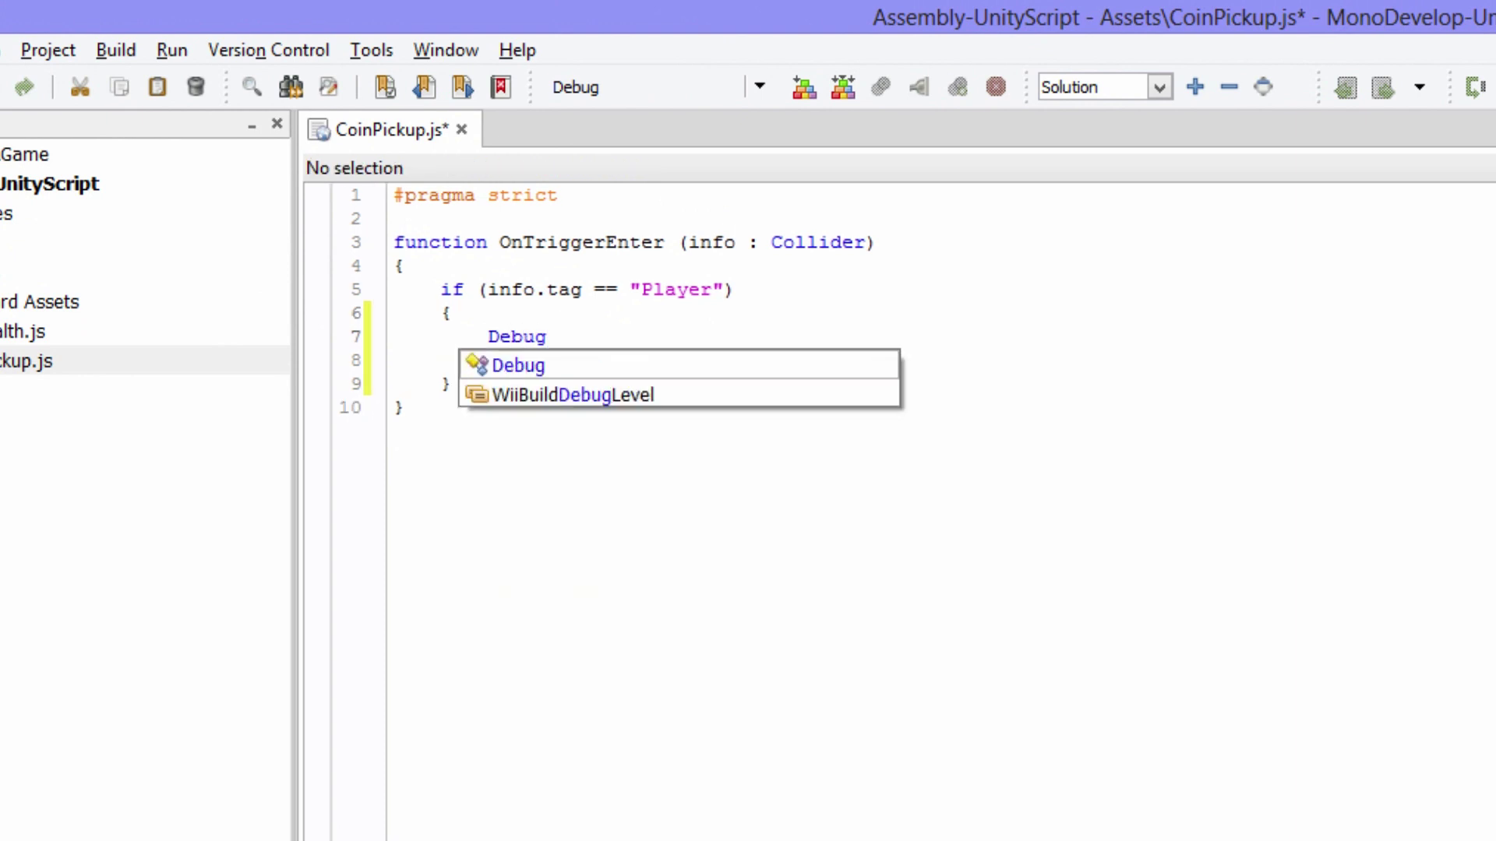
text(.Log)
key(Return)
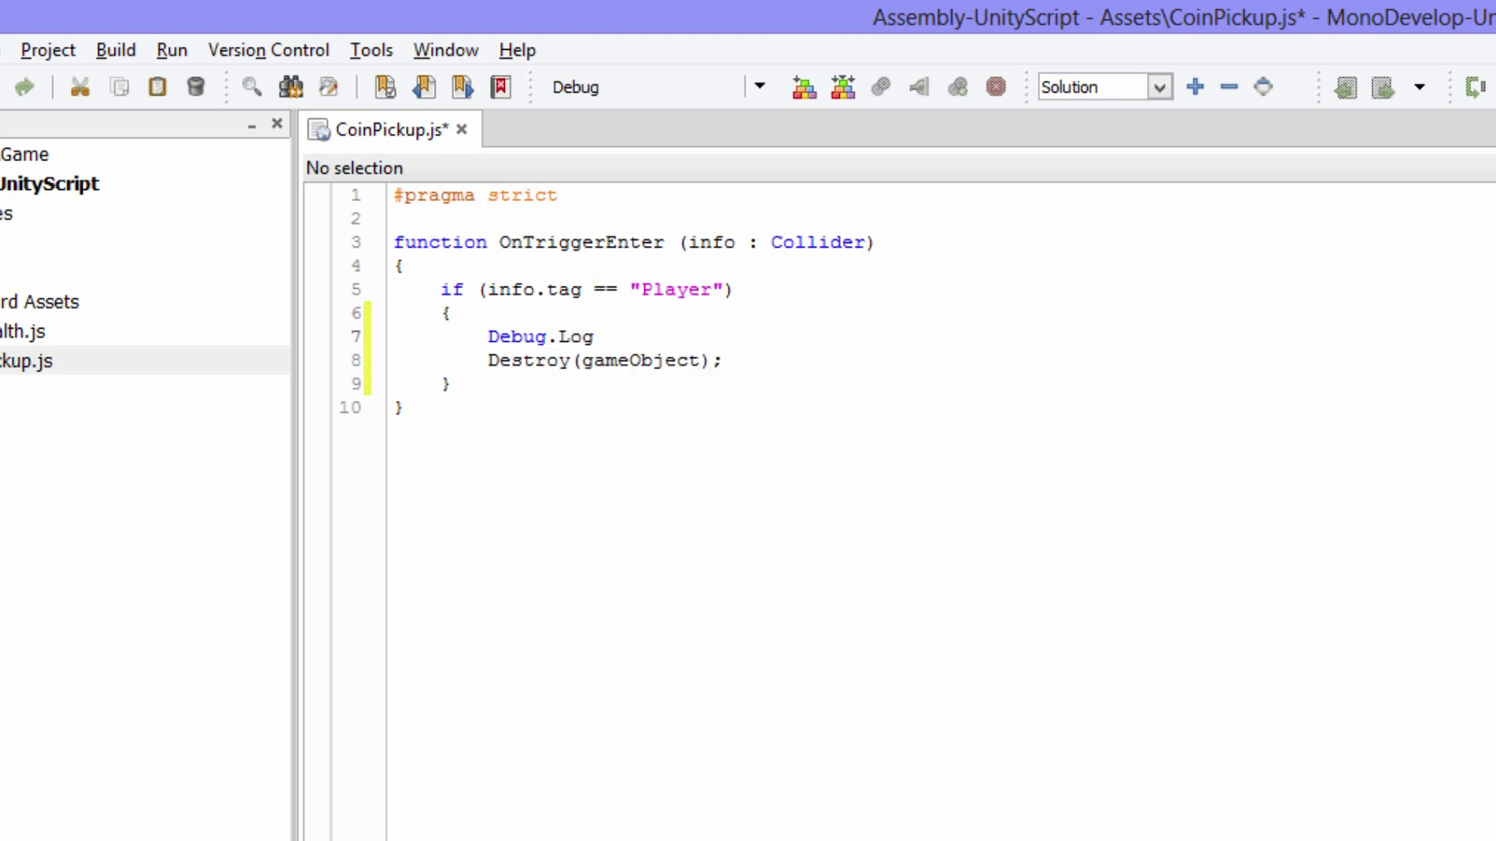
text((")
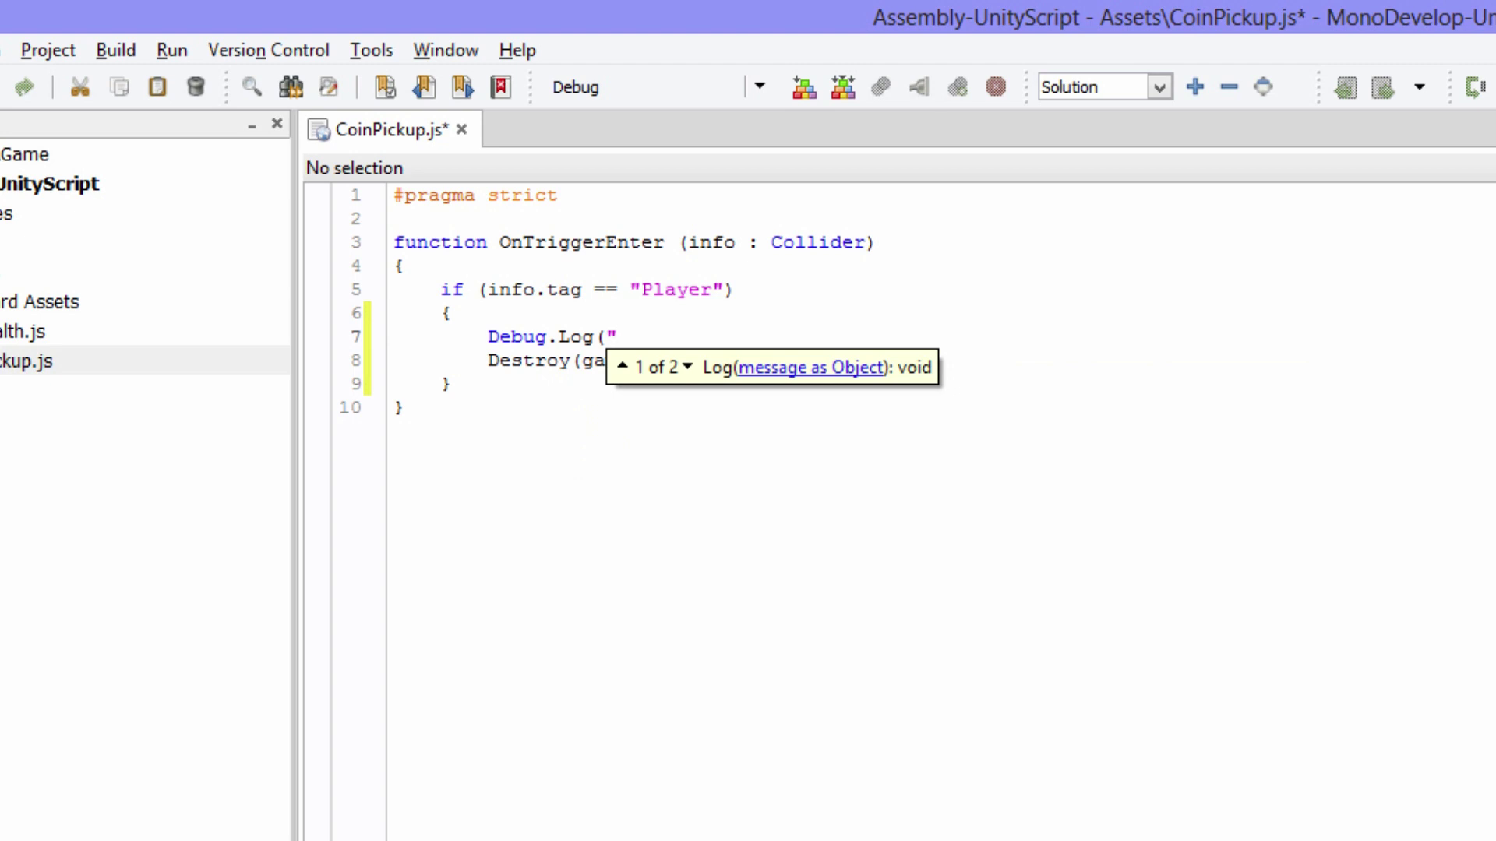
text(Add coin)
text( con)
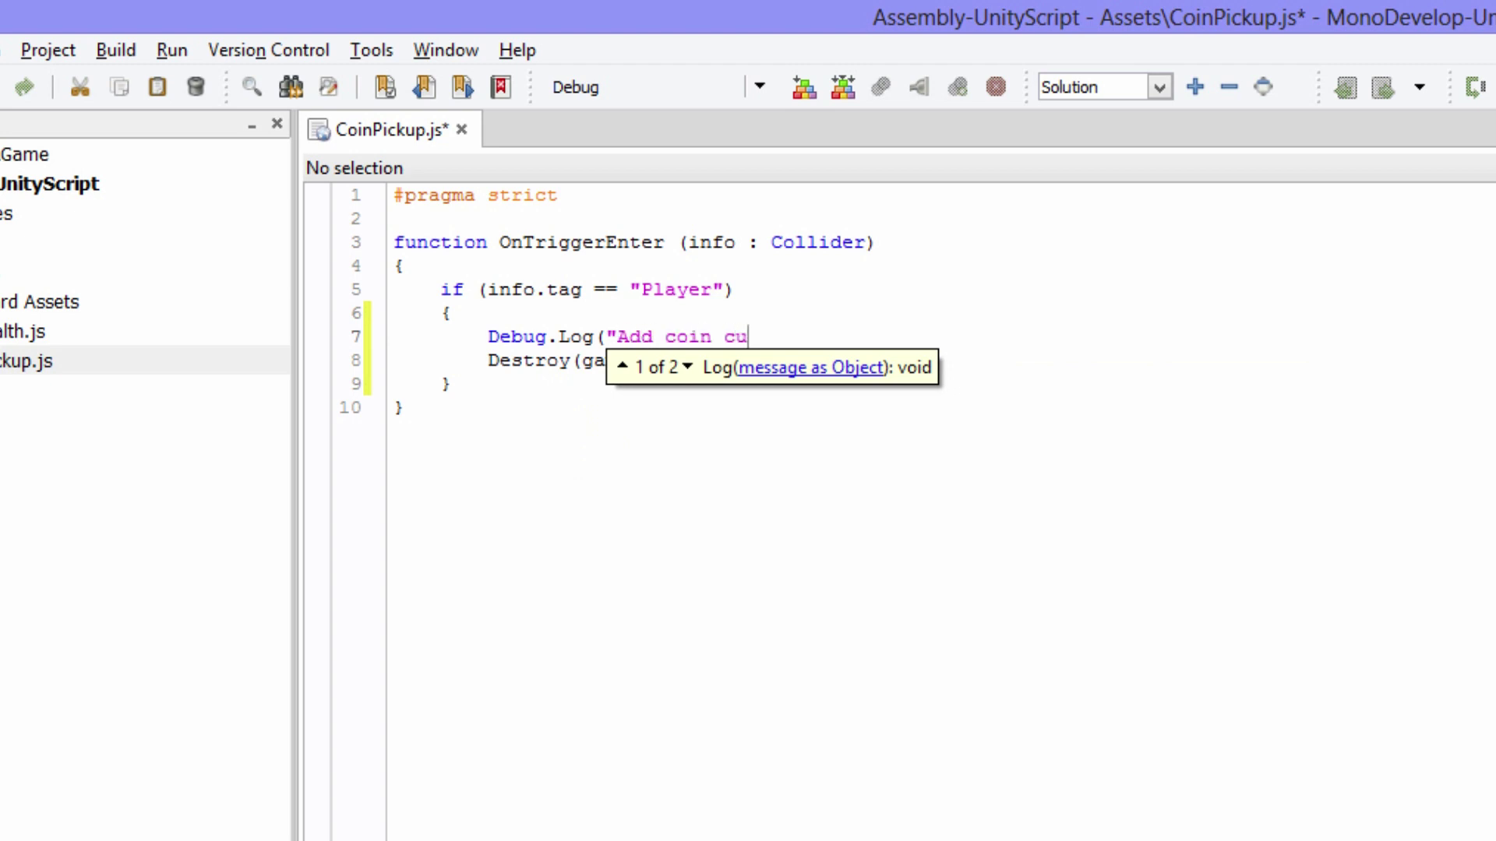
key(BackSpace)
text(unter here!")
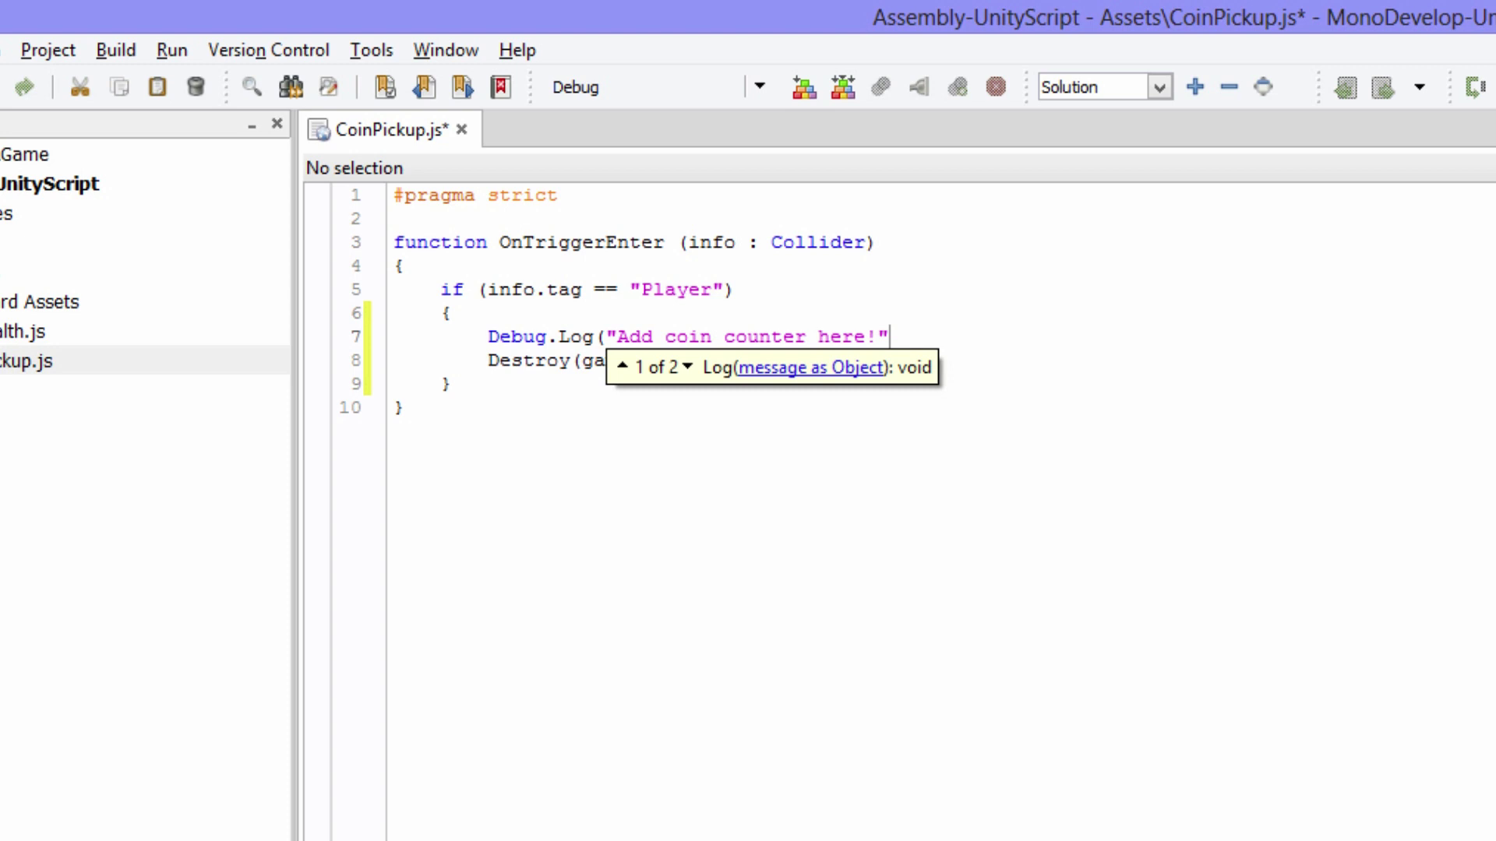
text(()
key(BackSpace)
text();)
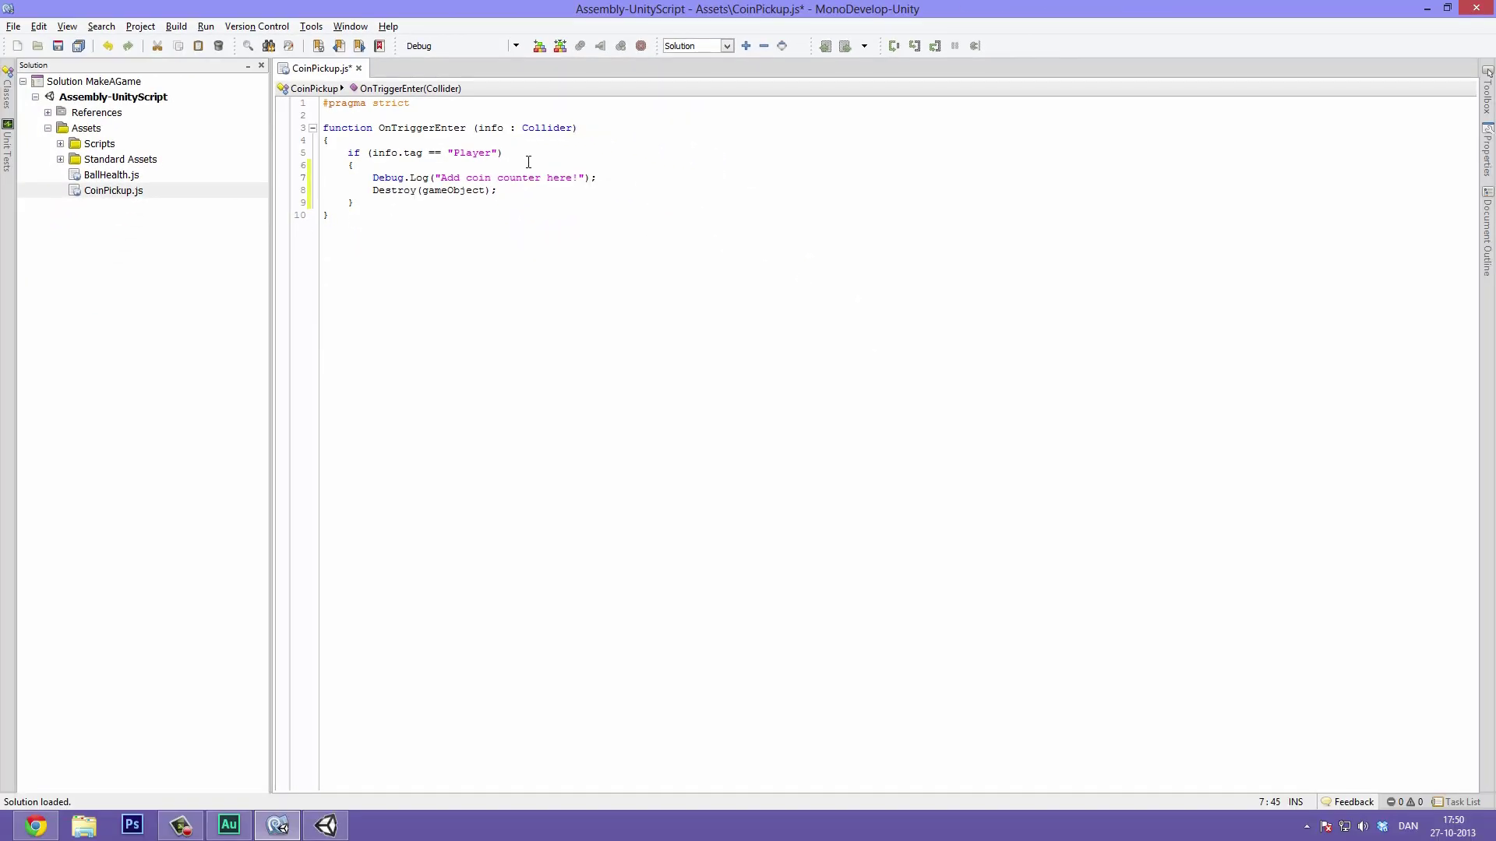
key(ctrl+s)
- Play-test in Unity, rolling the ball right into the coin to log "Add coin counter here!"
key(alt+Tab)
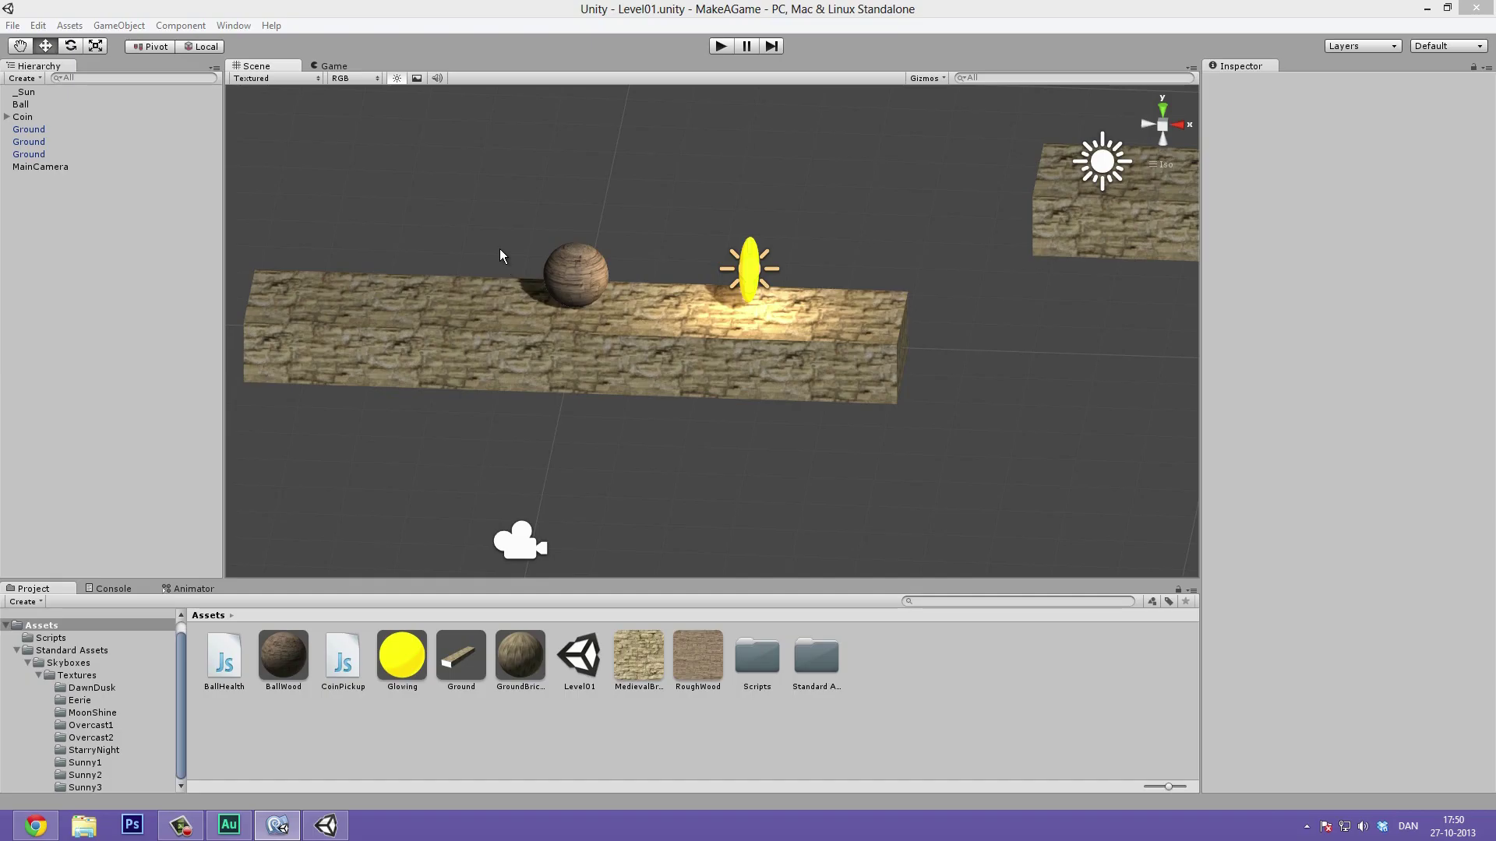
click(719, 46)
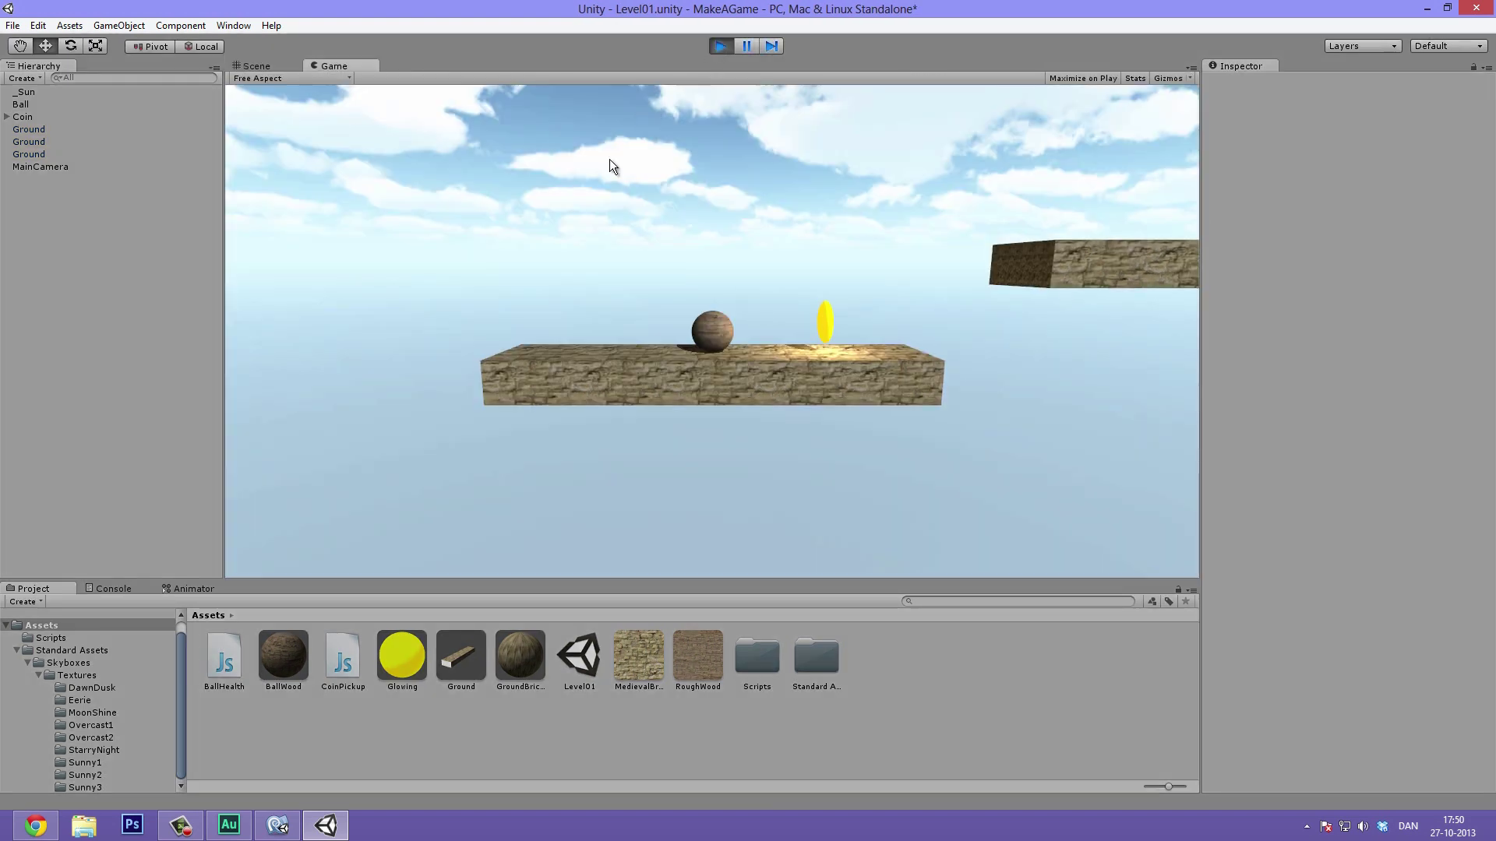
key(Right)
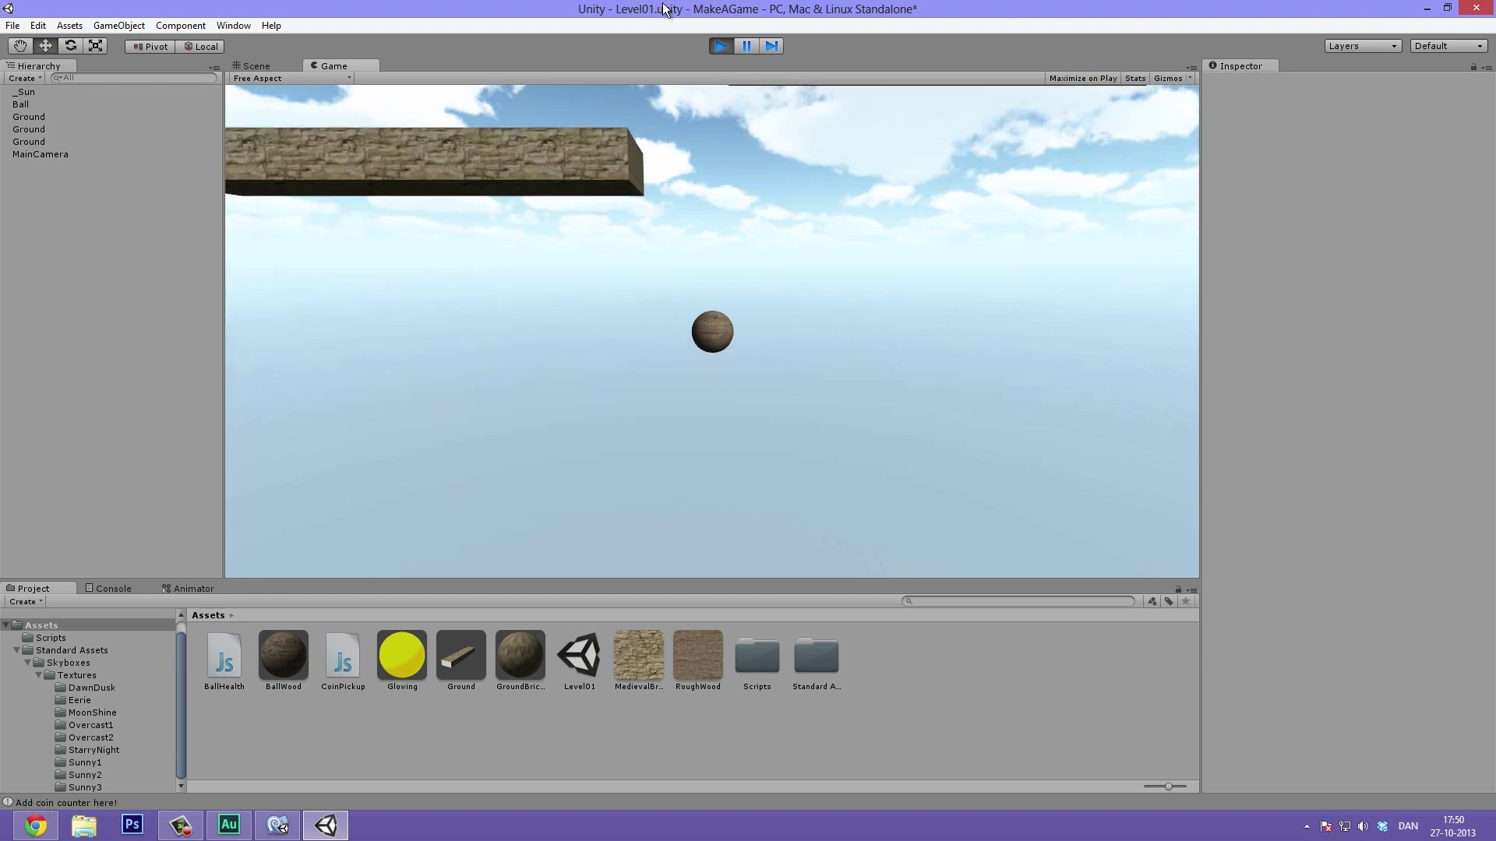
click(727, 47)
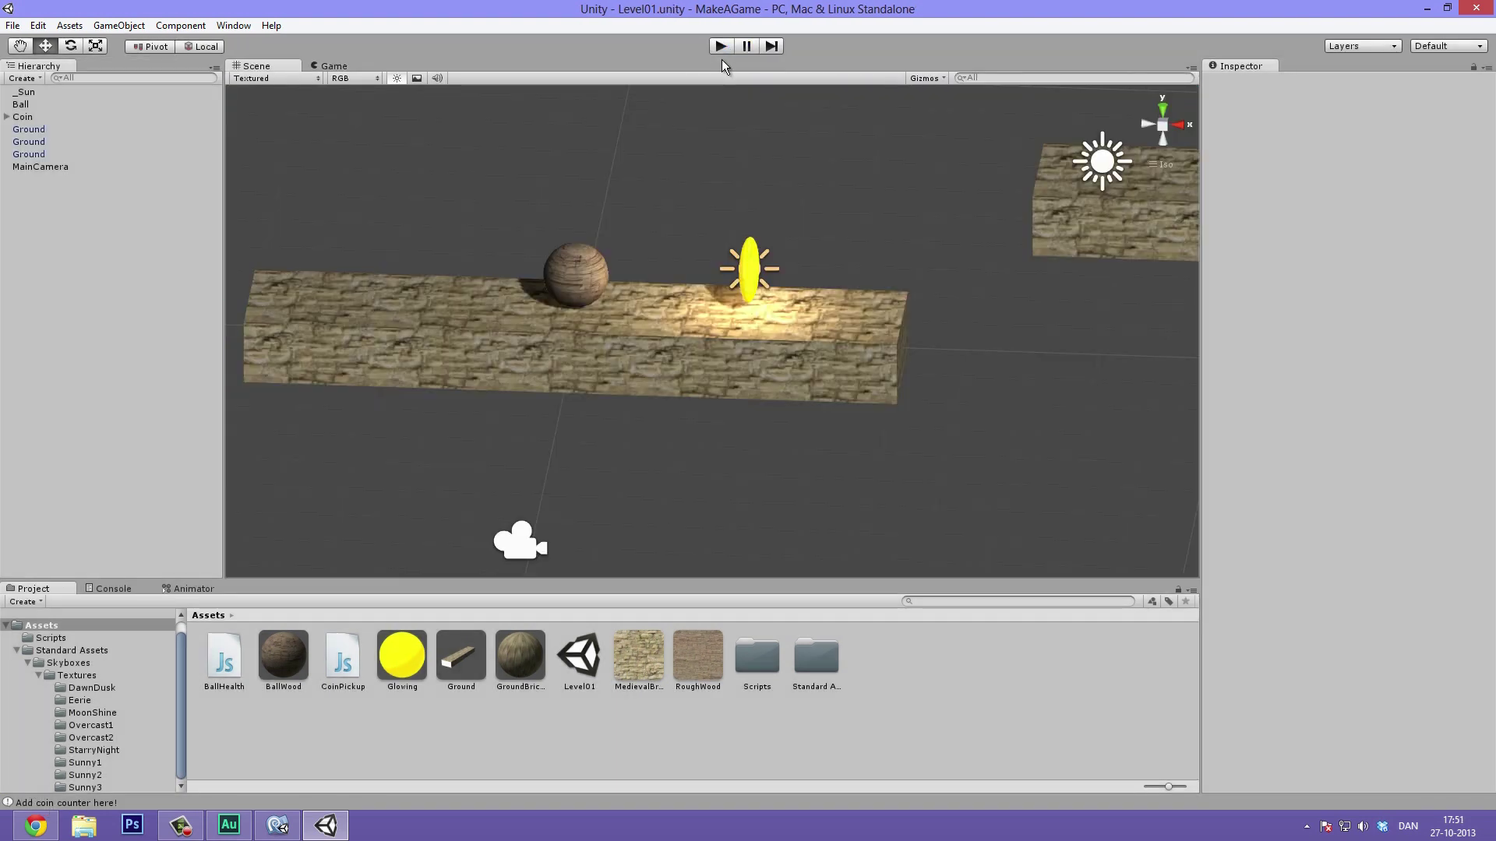